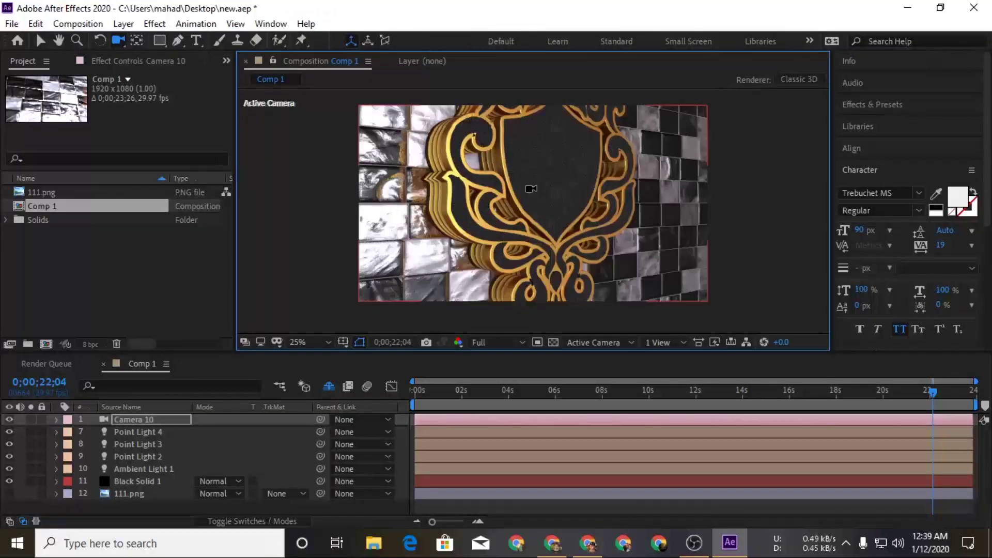
- Orbit, dolly and track the camera around the gold shield to inspect it from several angles
{"action": "left_click_drag", "start_coordinate": [536, 189], "coordinate": [493, 182]}
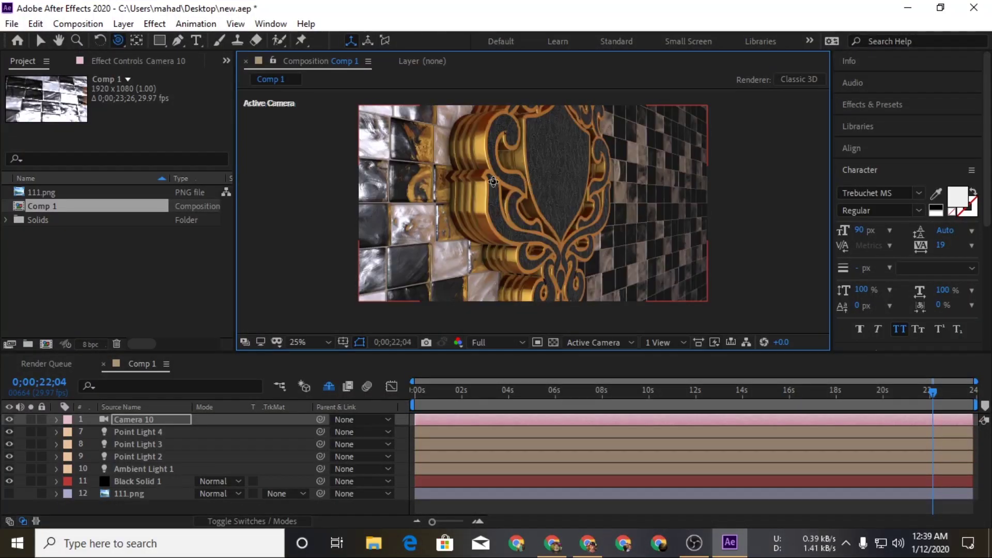
{"action": "key", "text": "c"}
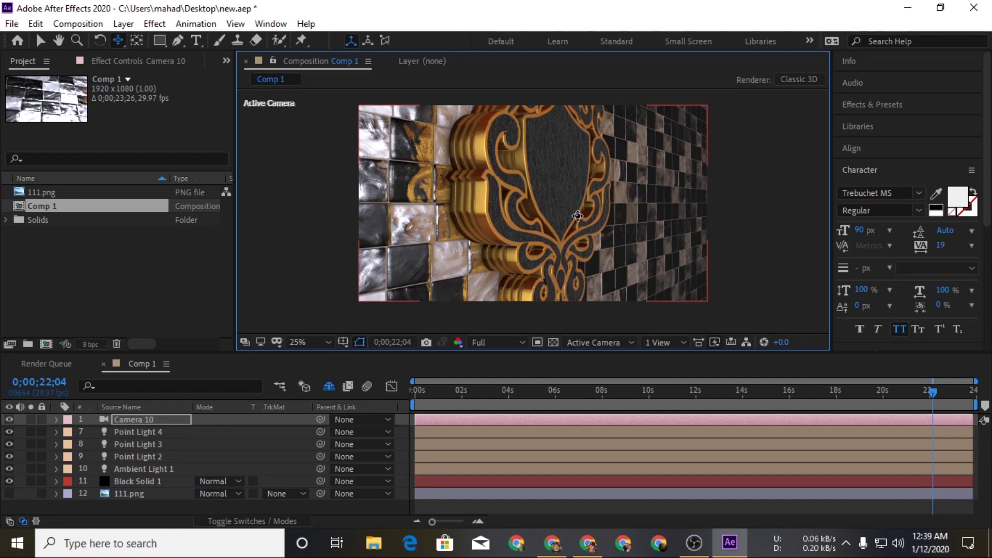
{"action": "mouse_move", "coordinate": [578, 215]}
{"action": "left_mouse_down"}
{"action": "mouse_move", "coordinate": [567, 210]}
{"action": "mouse_move", "coordinate": [579, 223]}
{"action": "left_mouse_up"}
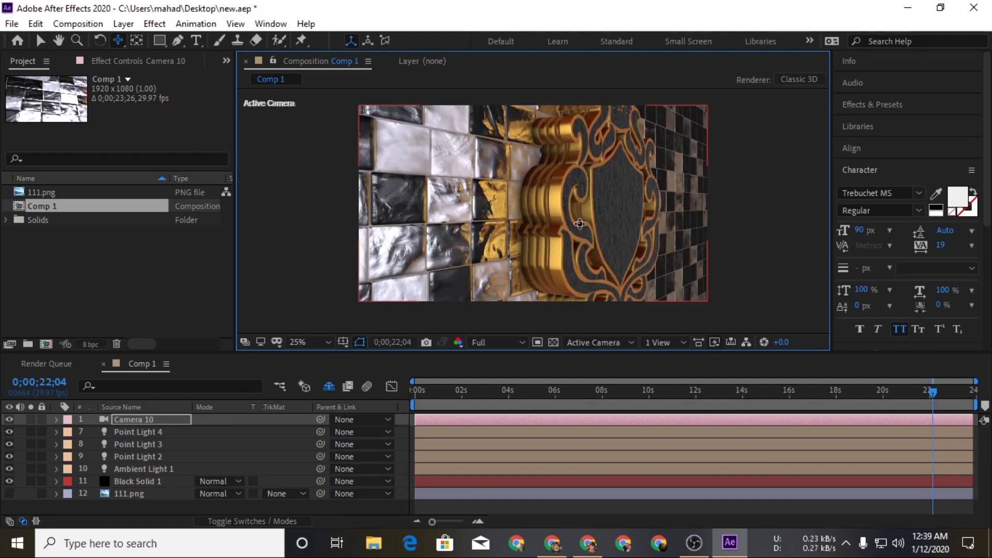
{"action": "key", "text": "c"}
{"action": "mouse_move", "coordinate": [569, 178]}
{"action": "left_mouse_down"}
{"action": "mouse_move", "coordinate": [568, 187]}
{"action": "mouse_move", "coordinate": [564, 158]}
{"action": "left_mouse_up"}
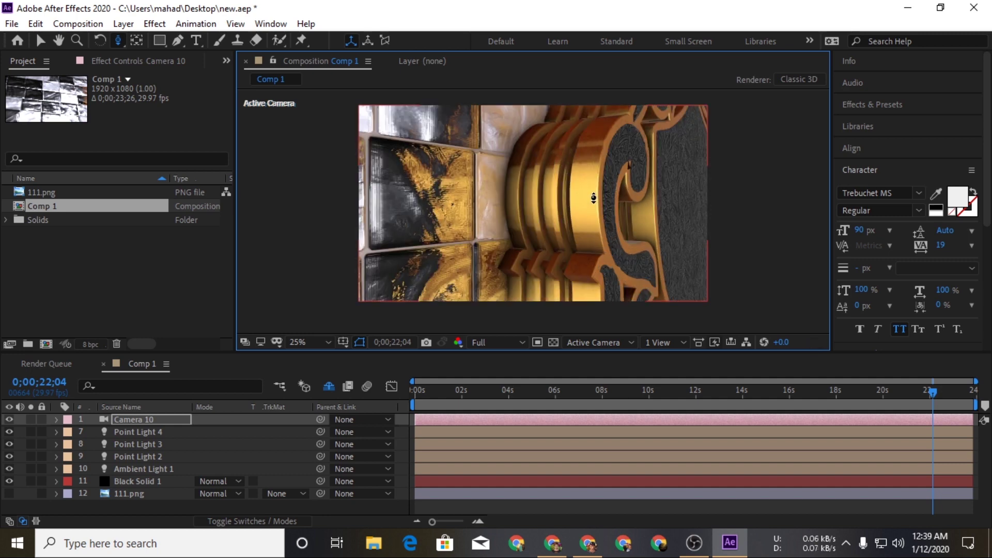
{"action": "mouse_move", "coordinate": [593, 199]}
{"action": "left_mouse_down"}
{"action": "mouse_move", "coordinate": [608, 154]}
{"action": "mouse_move", "coordinate": [594, 168]}
{"action": "left_mouse_up"}
{"action": "key", "text": "c"}
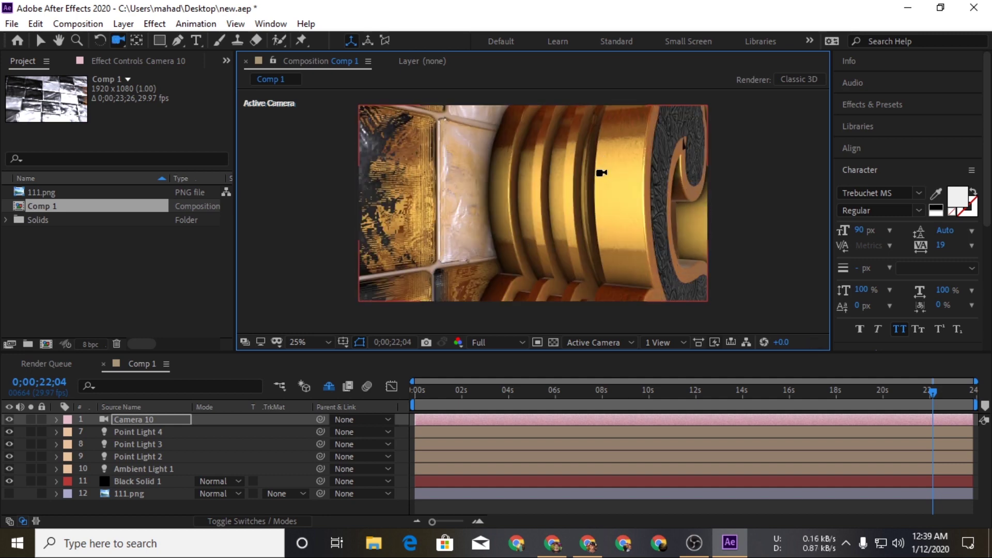
{"action": "key", "text": "c"}
{"action": "left_click_drag", "start_coordinate": [640, 176], "coordinate": [635, 182]}
- Delete Camera 10 and create a new composition named 'intro'
{"action": "key", "text": "Delete"}
{"action": "left_click", "coordinate": [30, 63]}
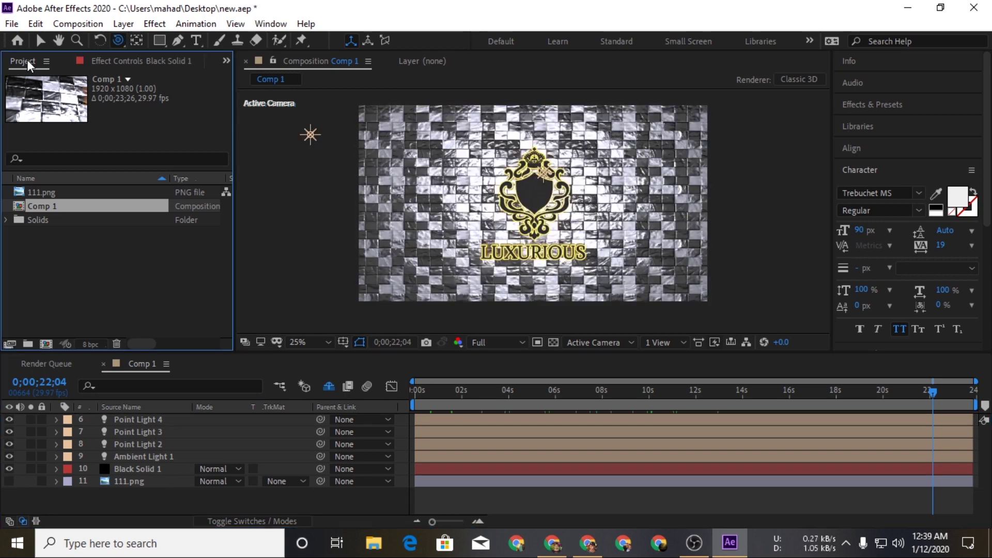
{"action": "left_click", "coordinate": [45, 342]}
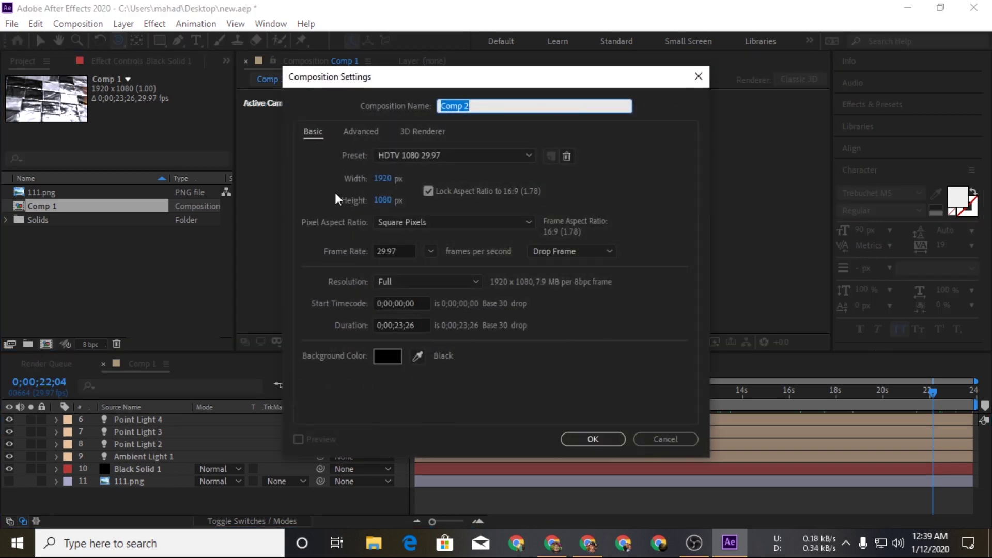
{"action": "type", "text": "intro"}
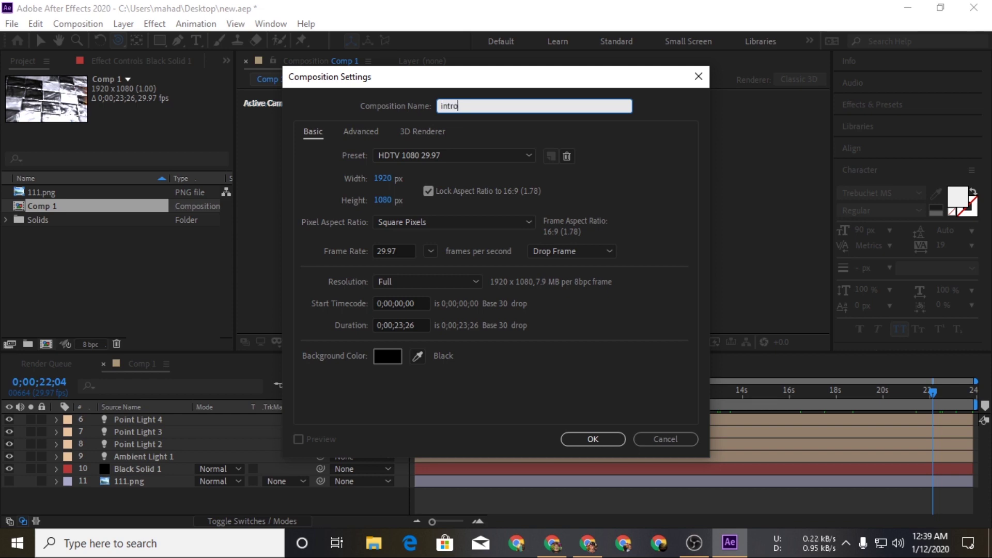
{"action": "left_click", "coordinate": [584, 438]}
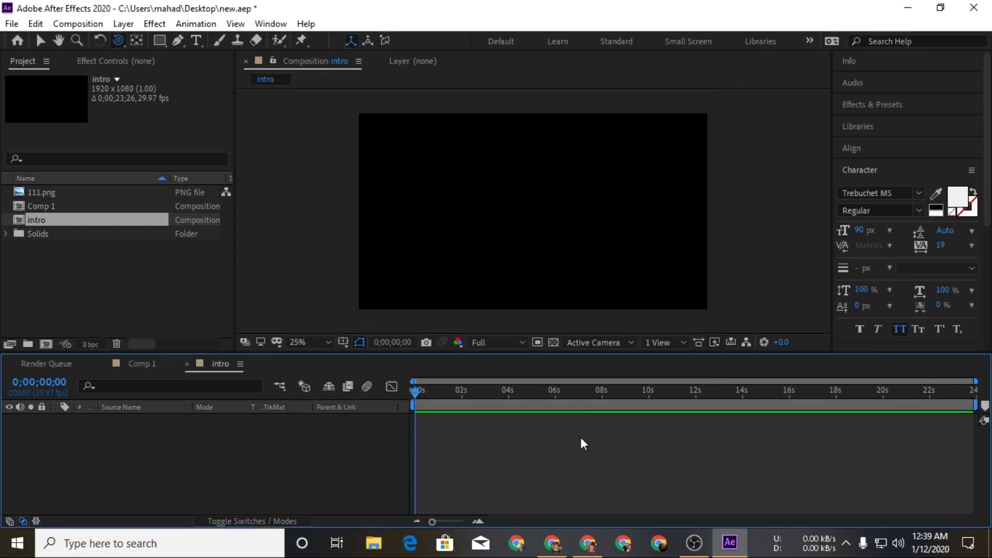
- Add a new solid layer named 'element' to the intro comp
{"action": "right_click", "coordinate": [120, 451]}
{"action": "mouse_move", "coordinate": [183, 295]}
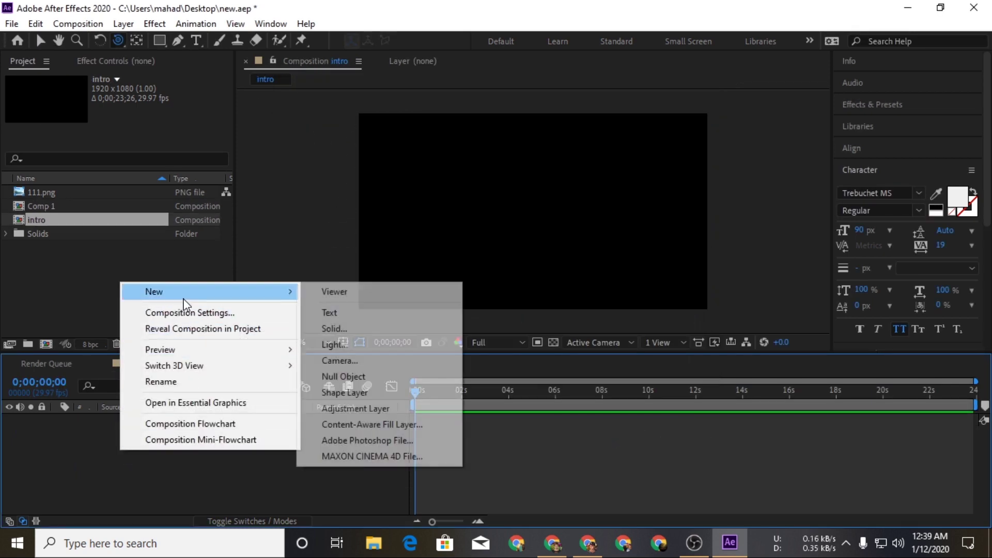
{"action": "left_click", "coordinate": [363, 322]}
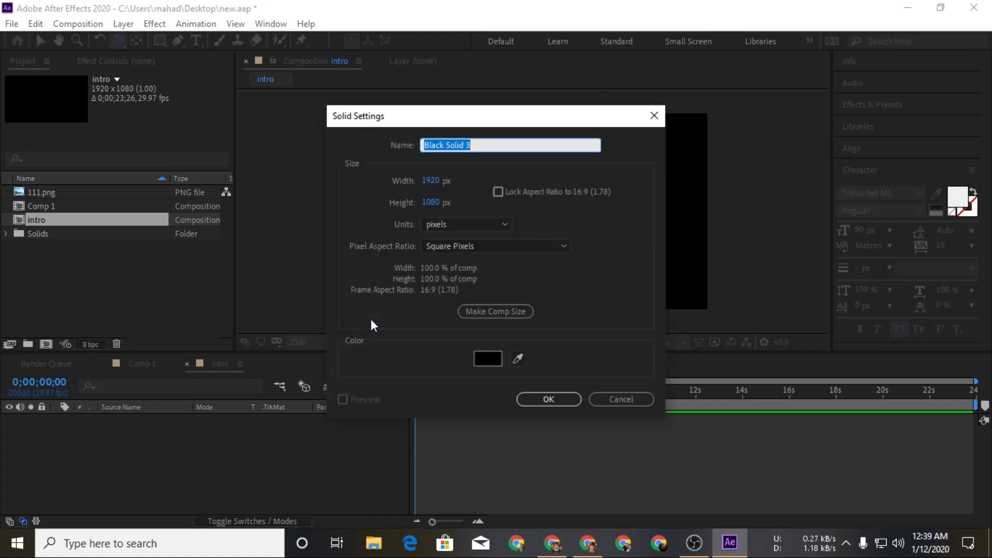
{"action": "type", "text": "element"}
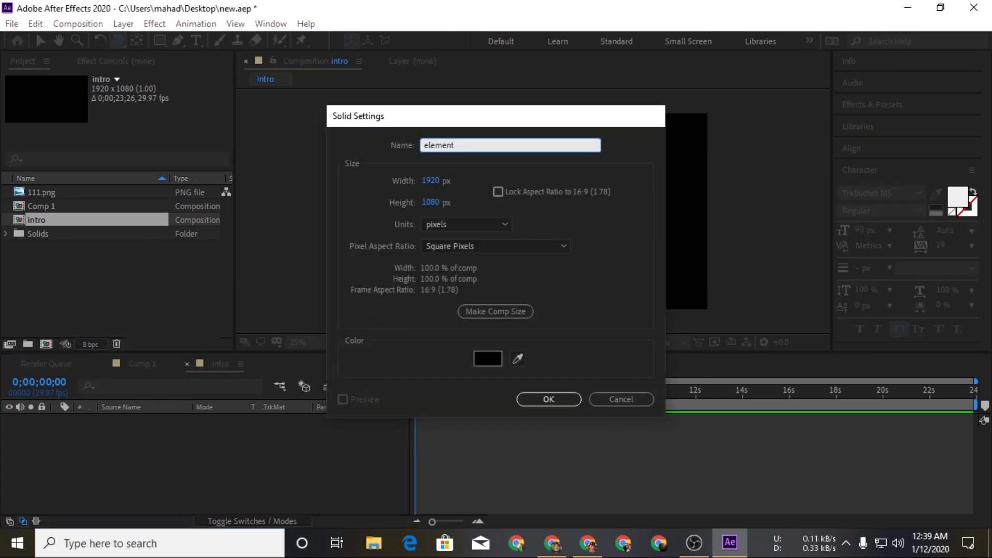
{"action": "key", "text": "Return"}
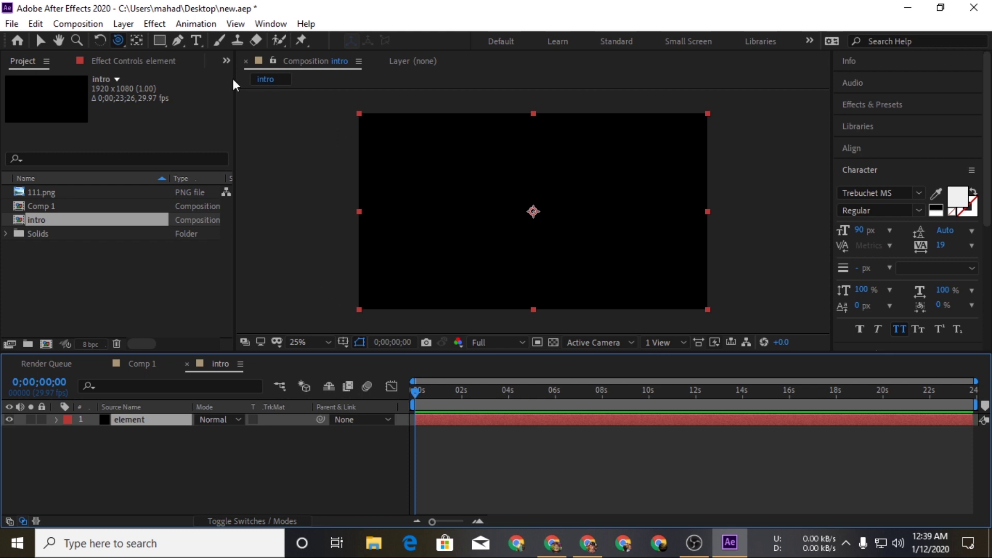
- Apply the Video Copilot Element effect to the solid and minimize After Effects
{"action": "left_click", "coordinate": [162, 26]}
{"action": "mouse_move", "coordinate": [244, 491]}
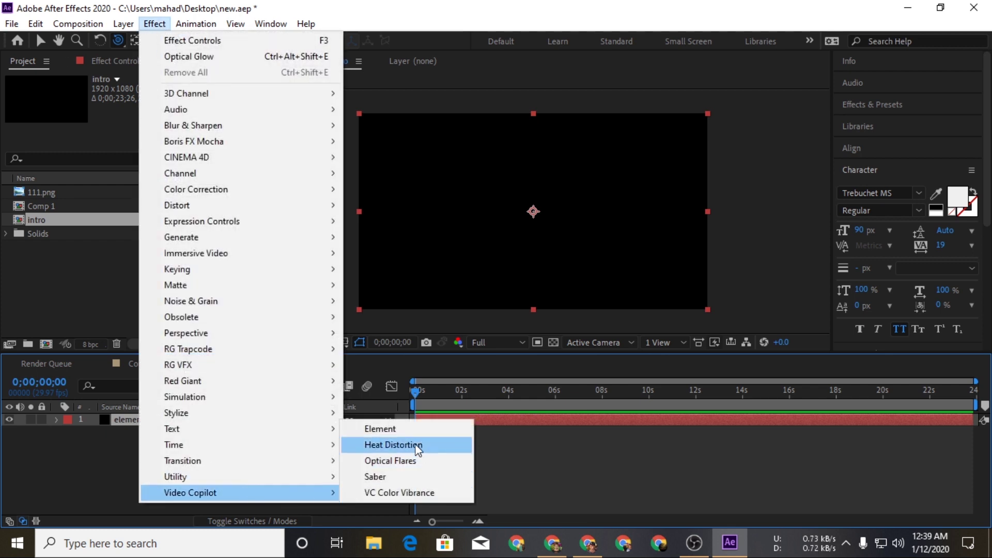
{"action": "left_click", "coordinate": [409, 430]}
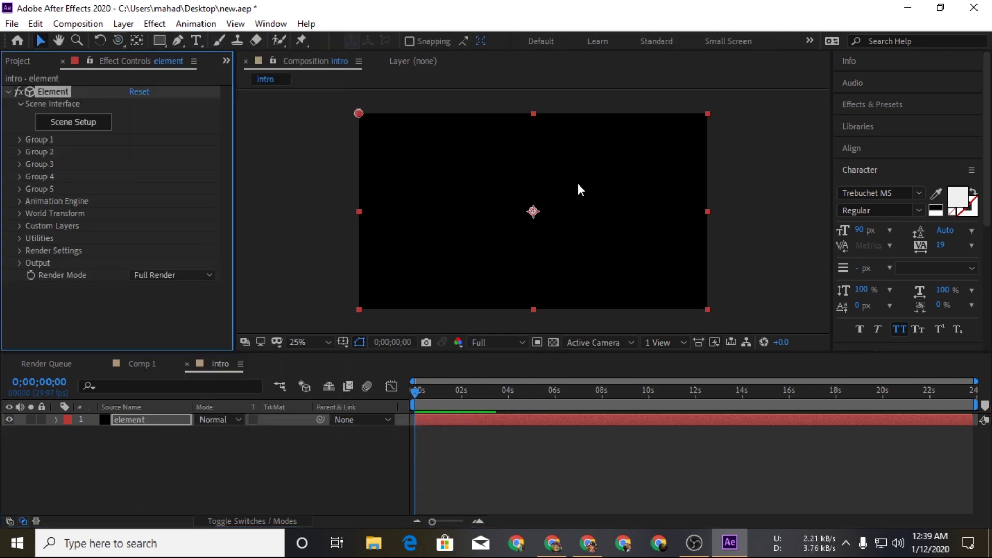
{"action": "left_click", "coordinate": [907, 8]}
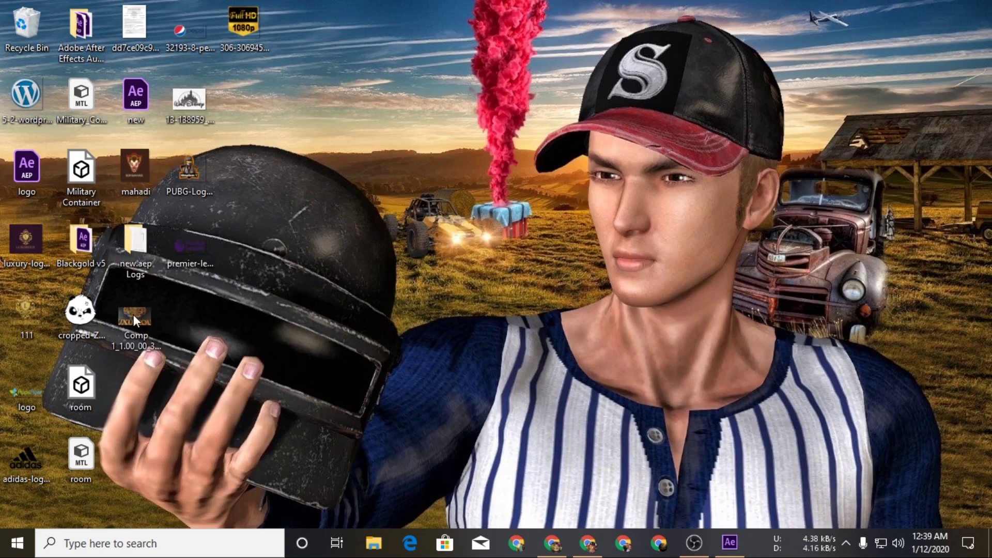
- Preview the 111 logo in Photo Viewer, then drag 111.png into the intro timeline above element
{"action": "double_click", "coordinate": [18, 302]}
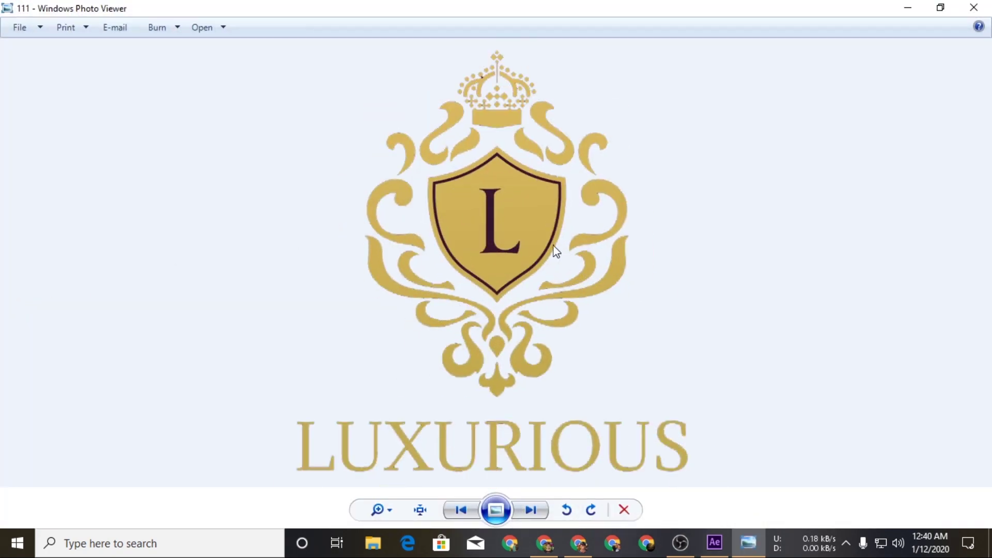
{"action": "left_click", "coordinate": [972, 15]}
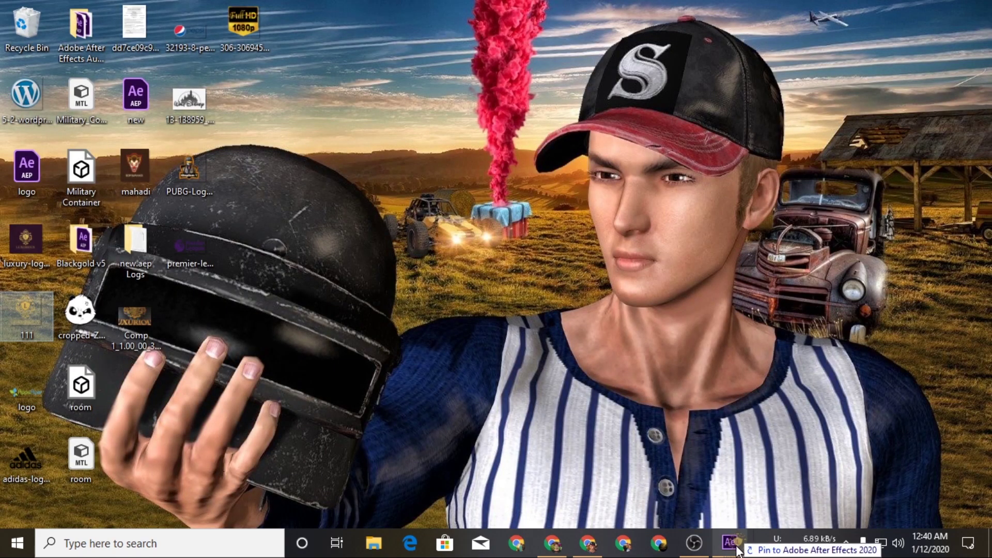
{"action": "left_click", "coordinate": [730, 542]}
{"action": "left_click_drag", "start_coordinate": [572, 380], "coordinate": [522, 451]}
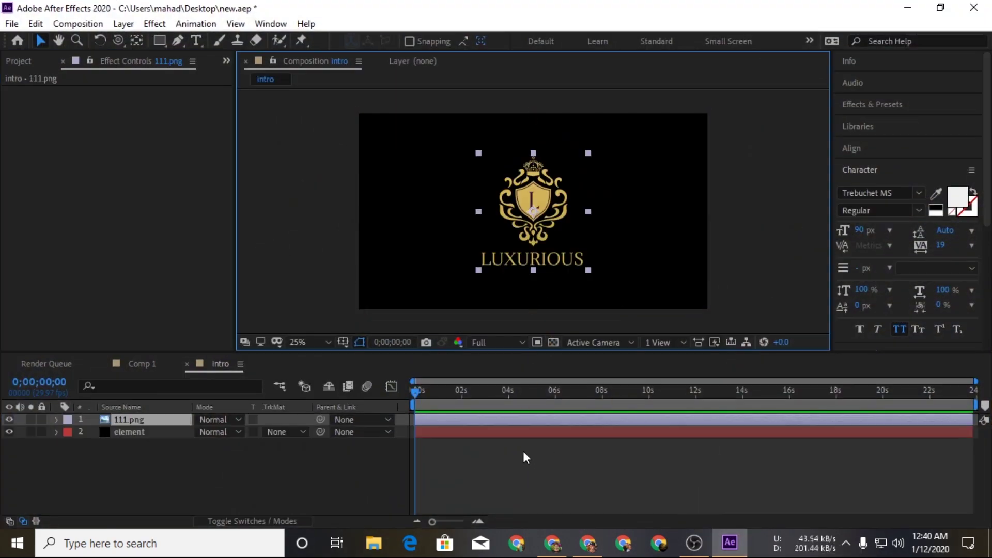
- Auto-trace the 111.png layer into mask outlines with the default settings
{"action": "left_click", "coordinate": [134, 422]}
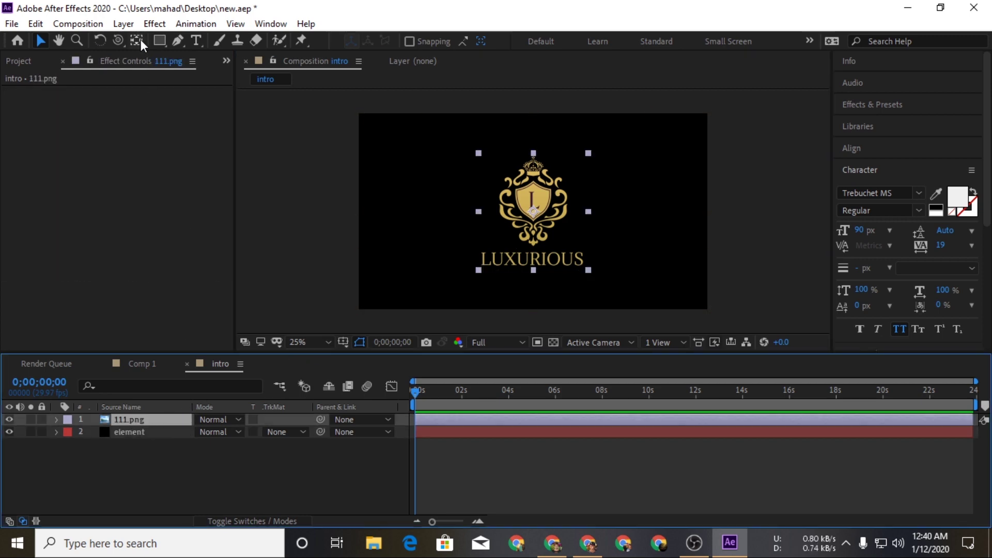
{"action": "left_click", "coordinate": [128, 27]}
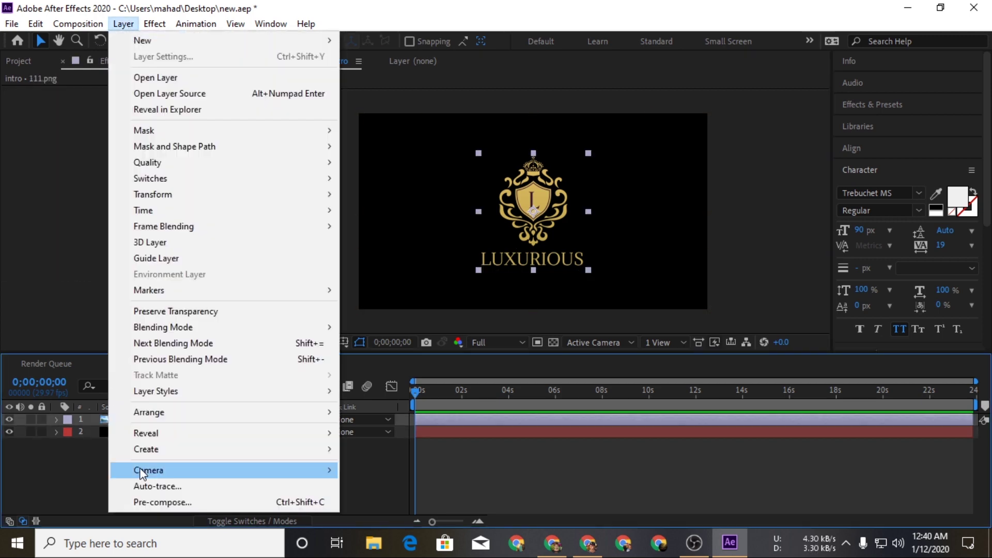
{"action": "left_click", "coordinate": [204, 486]}
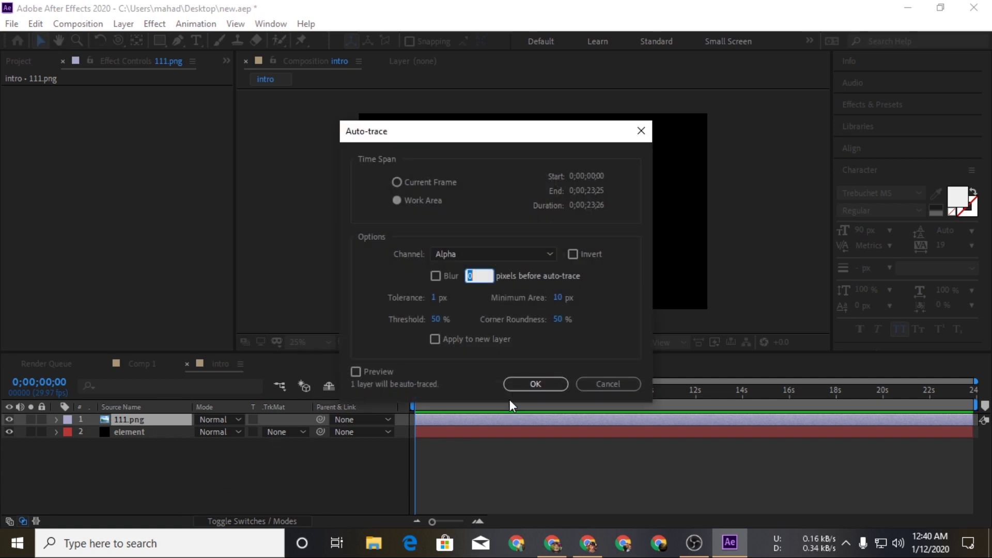
{"action": "left_click", "coordinate": [523, 382]}
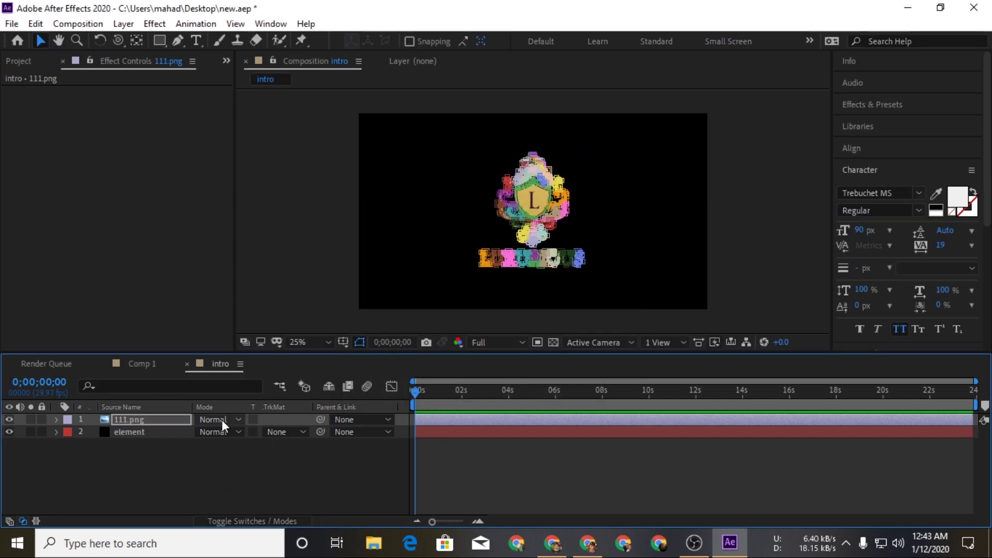
- Zoom and pan around the traced LUXURIOUS masks, then select the element layer
{"action": "left_click", "coordinate": [133, 449]}
{"action": "left_click", "coordinate": [132, 420]}
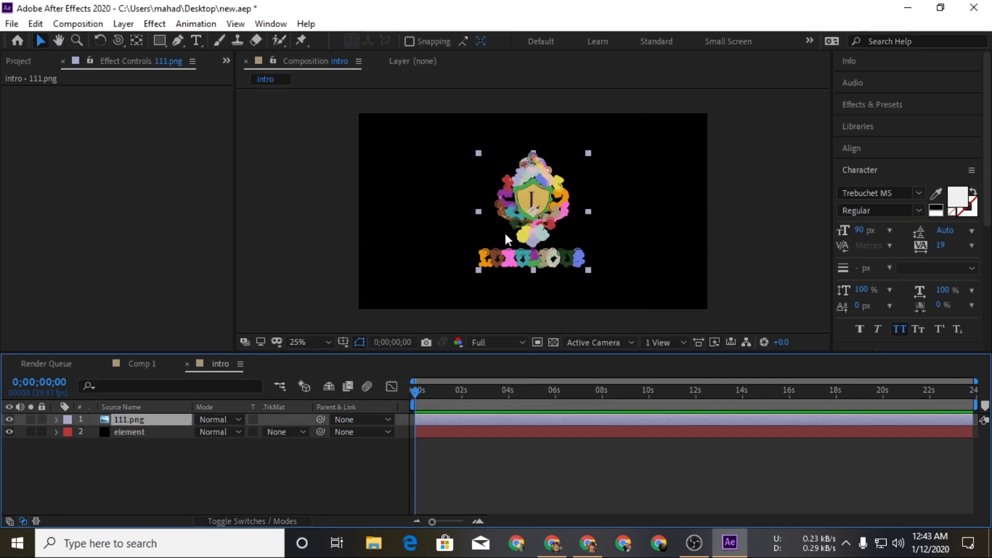
{"action": "key", "text": "period"}
{"action": "key", "text": "period"}
{"action": "key", "text": "period"}
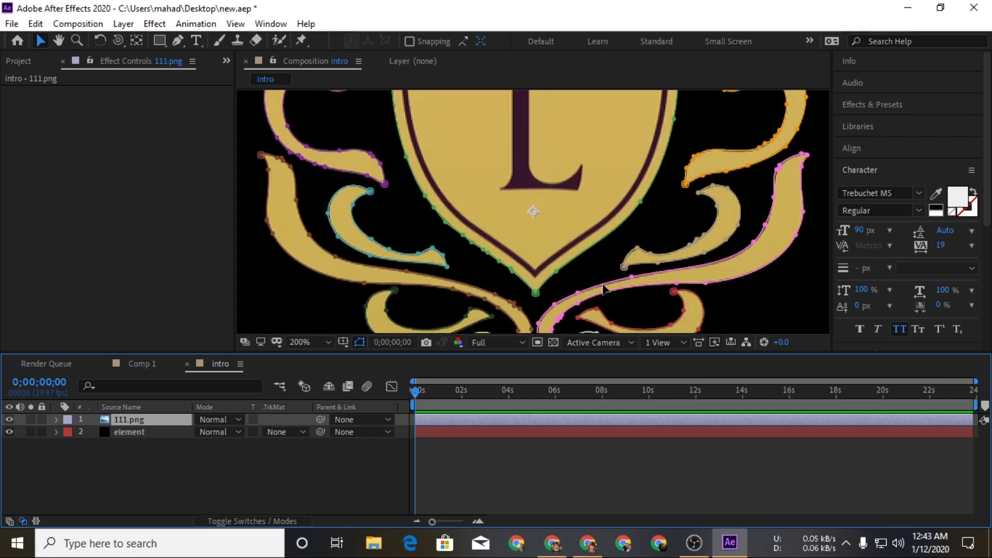
{"action": "key", "text": "comma"}
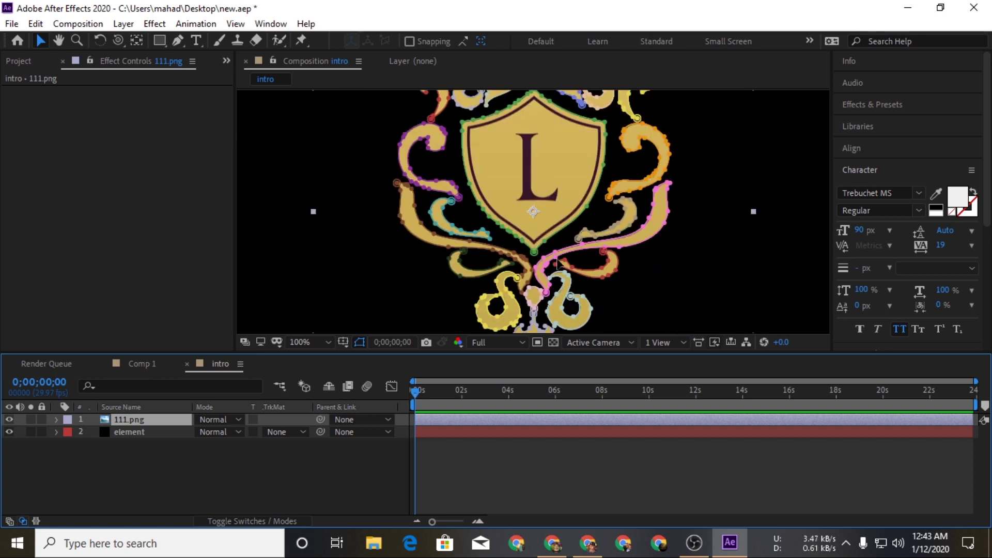
{"action": "key", "text": "space"}
{"action": "left_click_drag", "start_coordinate": [538, 313], "coordinate": [537, 186]}
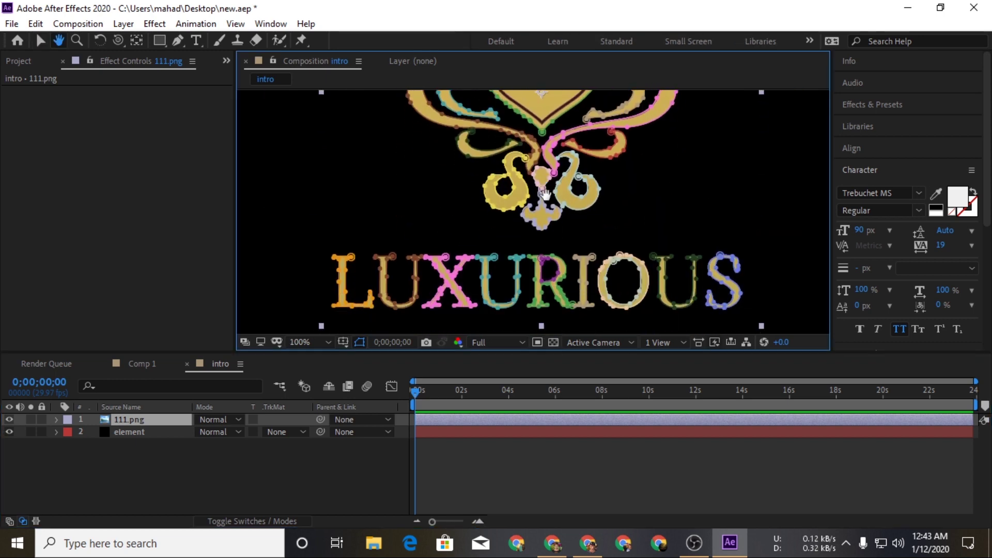
{"action": "key", "text": "comma"}
{"action": "left_click", "coordinate": [147, 430]}
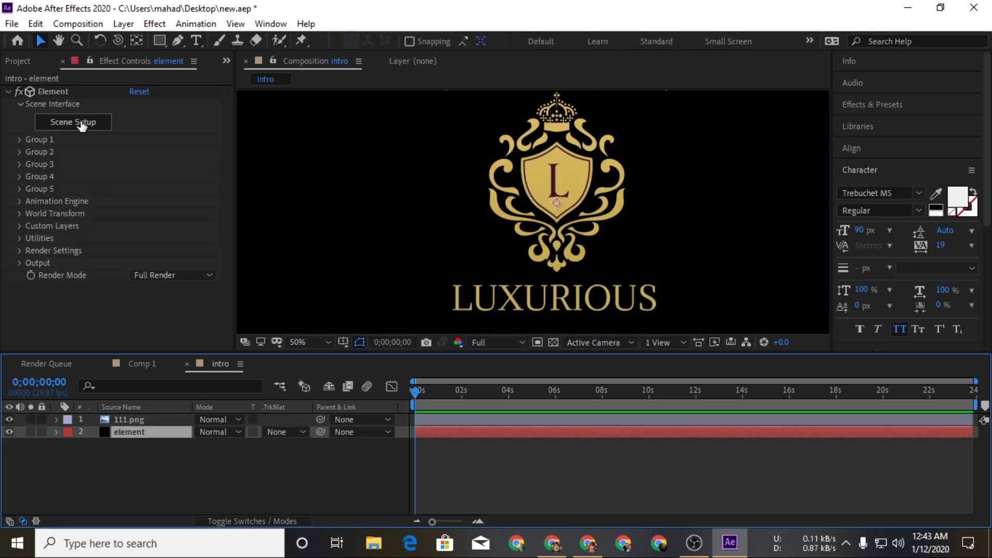
- Under Custom Text and Masks, set Element's Path Layer 1 to 111.png with Masks as the source
{"action": "left_click", "coordinate": [19, 225]}
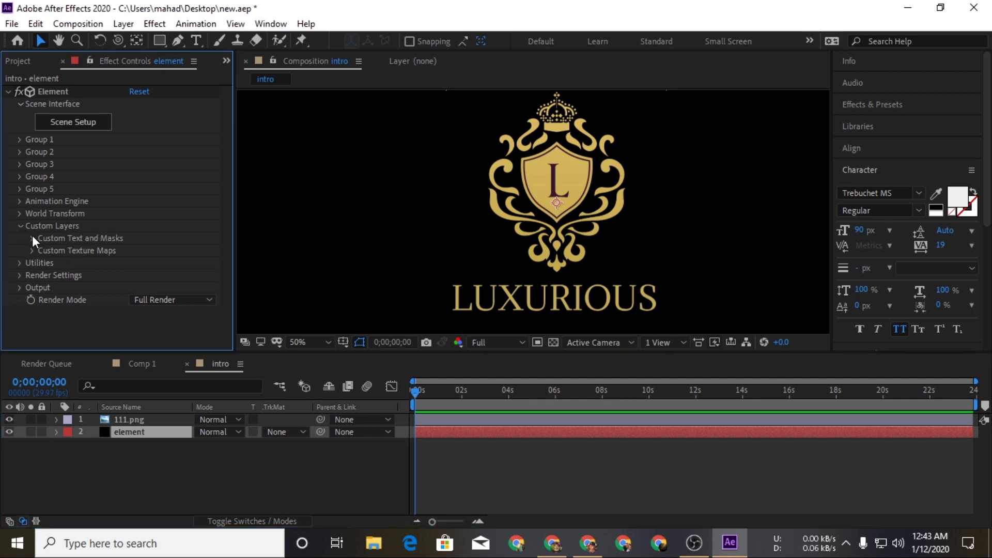
{"action": "left_click", "coordinate": [32, 238]}
{"action": "scroll", "coordinate": [32, 238], "scroll_direction": "down", "scroll_amount": 3}
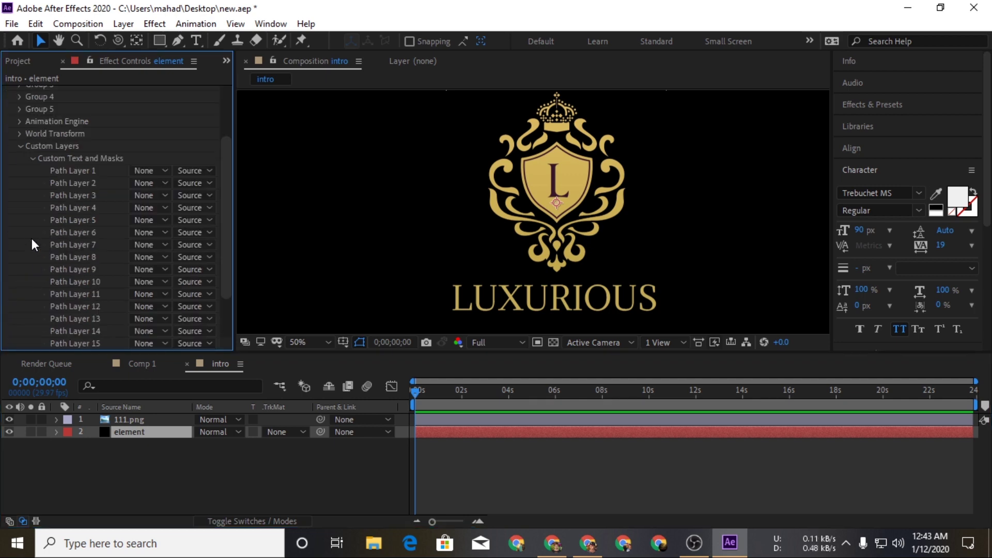
{"action": "left_click", "coordinate": [145, 181]}
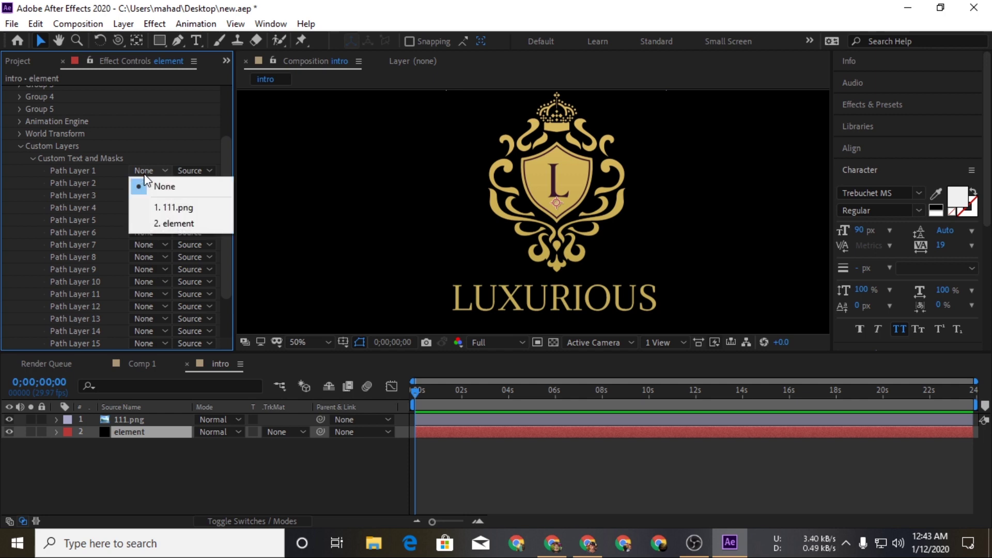
{"action": "left_click", "coordinate": [204, 209]}
{"action": "left_click", "coordinate": [190, 169]}
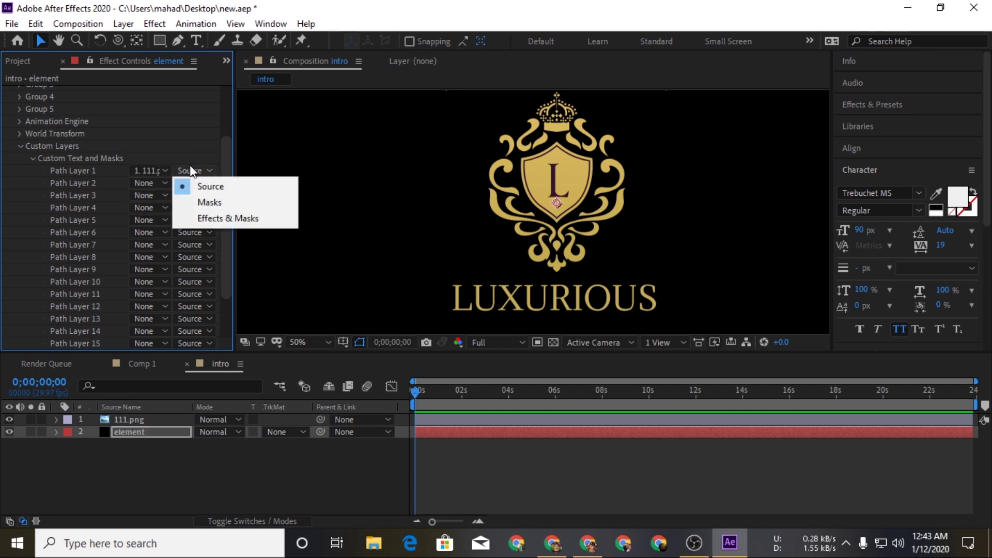
{"action": "left_click", "coordinate": [241, 201]}
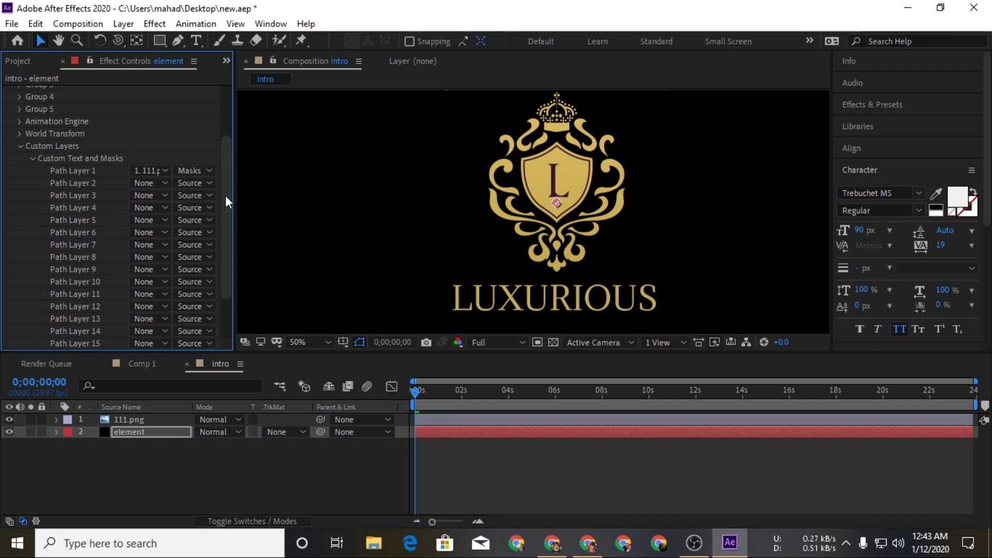
{"action": "left_click", "coordinate": [19, 147]}
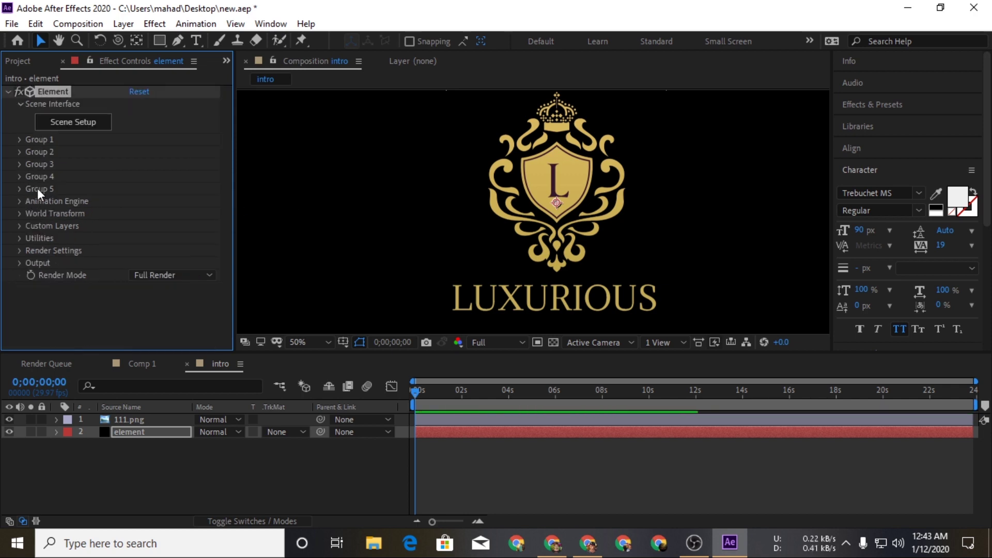
- Open Element's Scene Setup and extrude the traced mask paths into a 3D model
{"action": "left_click", "coordinate": [56, 124]}
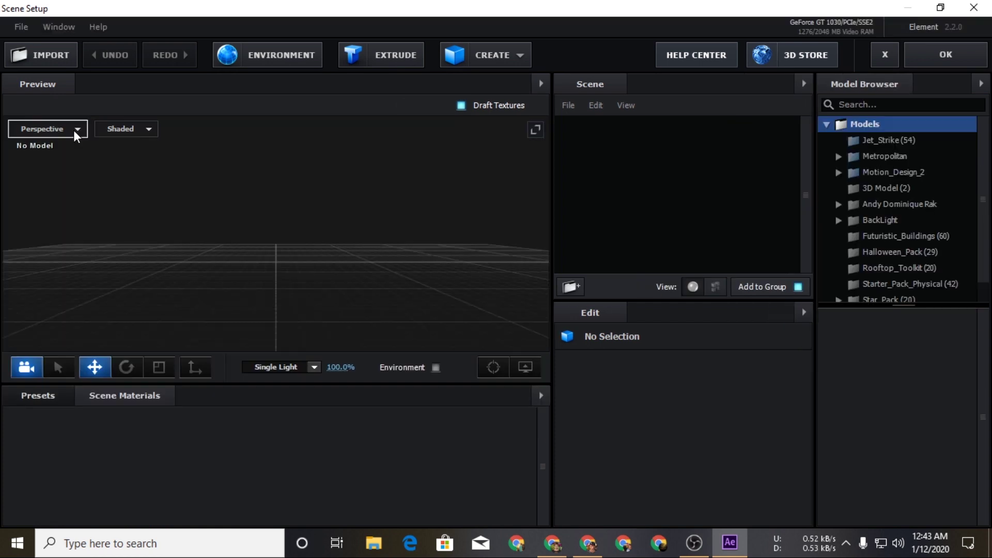
{"action": "left_click", "coordinate": [388, 54]}
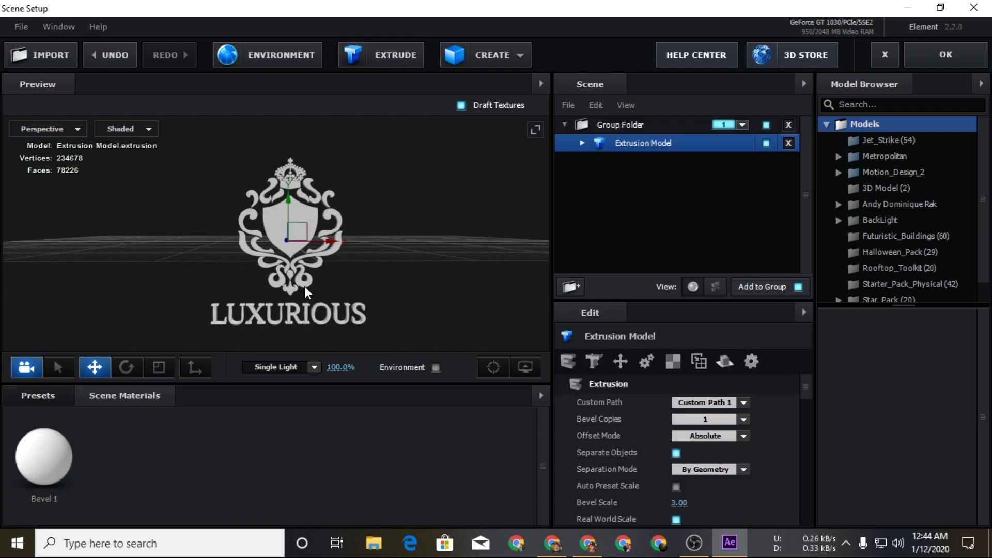
{"action": "mouse_move", "coordinate": [268, 248]}
{"action": "left_mouse_down"}
{"action": "mouse_move", "coordinate": [322, 216]}
{"action": "mouse_move", "coordinate": [207, 268]}
{"action": "left_mouse_up"}
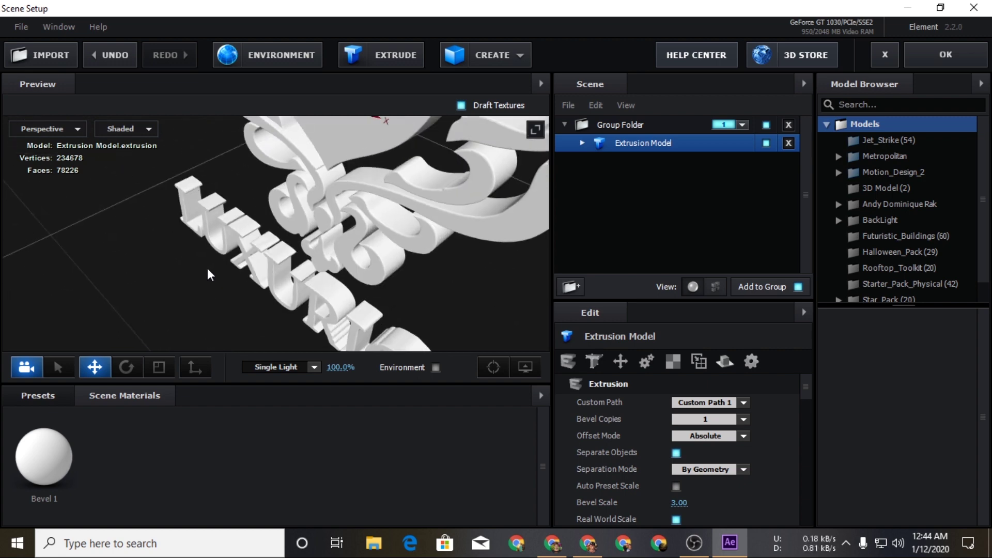
{"action": "mouse_move", "coordinate": [330, 230]}
{"action": "left_mouse_down"}
{"action": "mouse_move", "coordinate": [287, 320]}
{"action": "mouse_move", "coordinate": [402, 198]}
{"action": "left_mouse_up"}
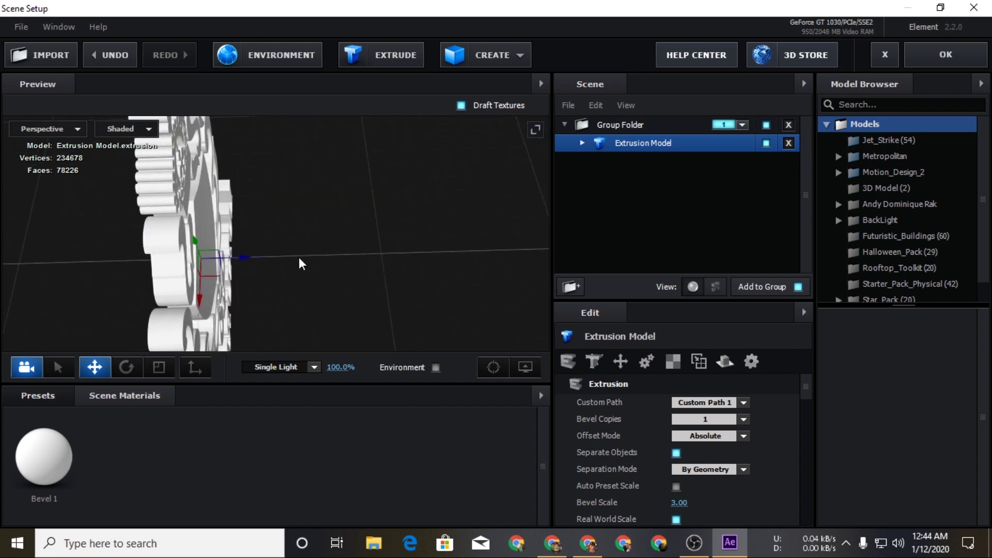
- Orbit and zoom the preview to inspect the extruded crest and the scrolls below it
{"action": "scroll", "coordinate": [339, 187], "scroll_direction": "down", "scroll_amount": 5}
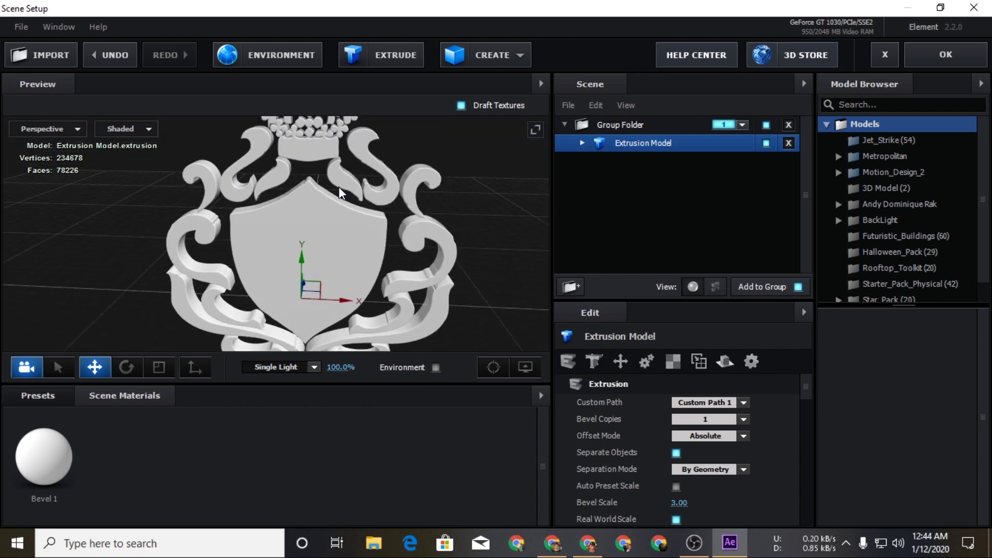
{"action": "left_click_drag", "start_coordinate": [322, 184], "coordinate": [296, 179]}
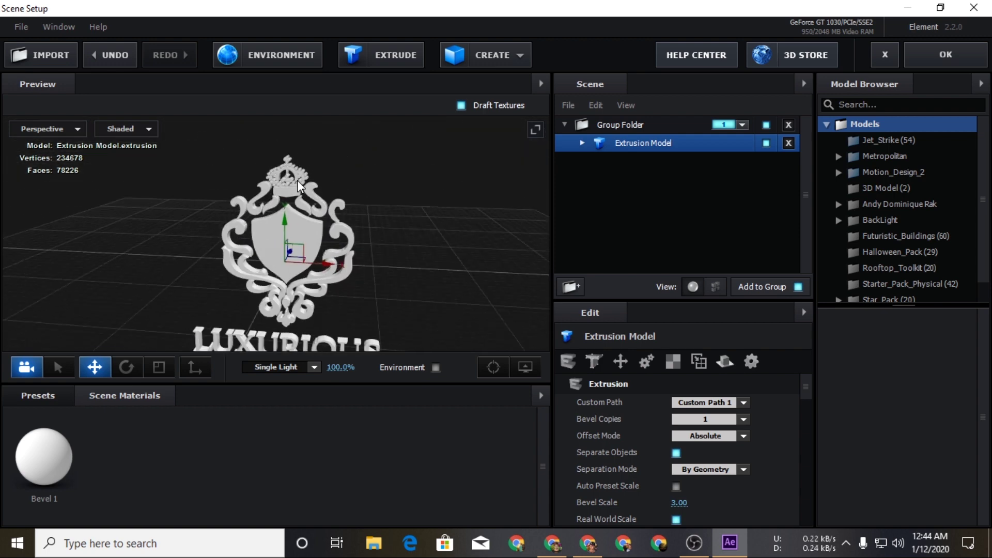
{"action": "scroll", "coordinate": [297, 184], "scroll_direction": "up", "scroll_amount": 3}
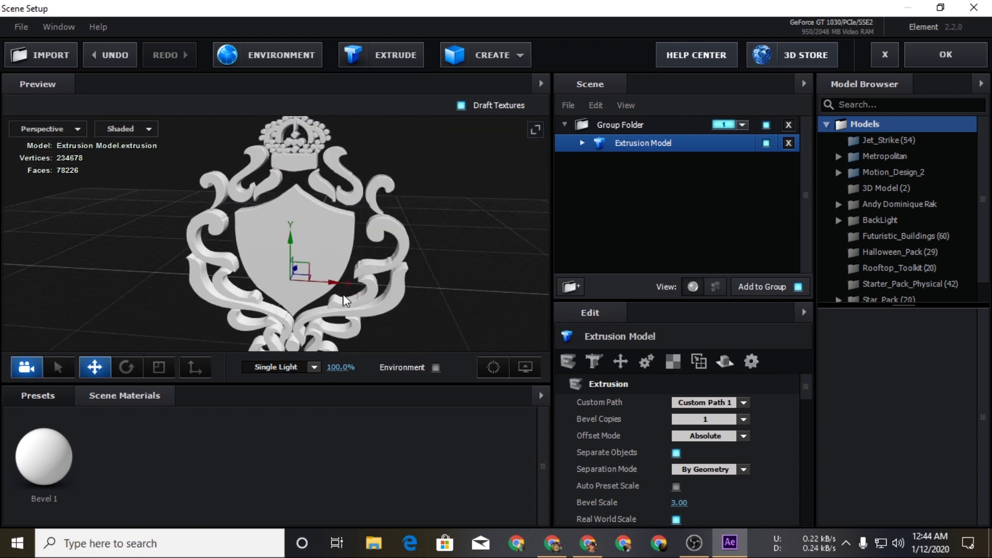
{"action": "scroll", "coordinate": [351, 295], "scroll_direction": "up", "scroll_amount": 4}
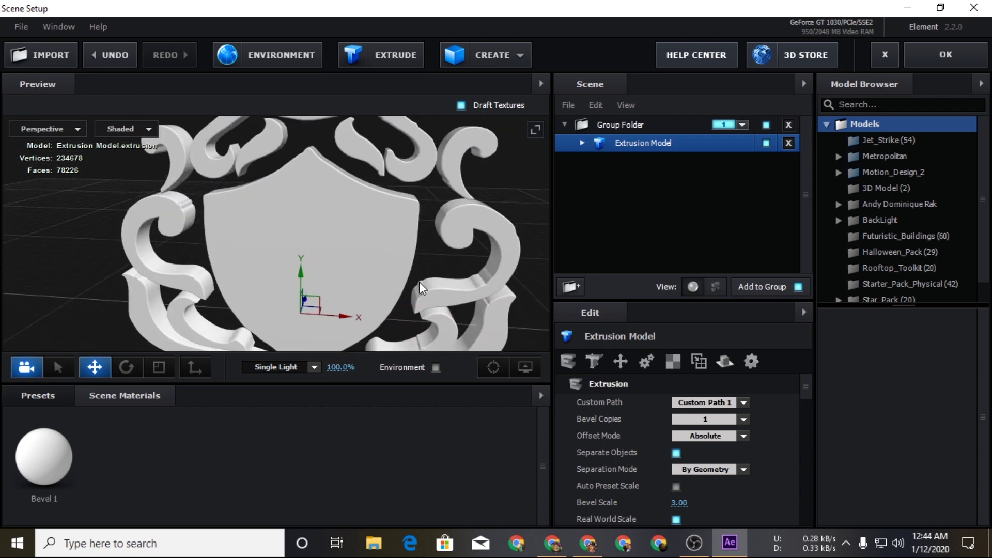
{"action": "left_click_drag", "start_coordinate": [419, 281], "coordinate": [395, 196]}
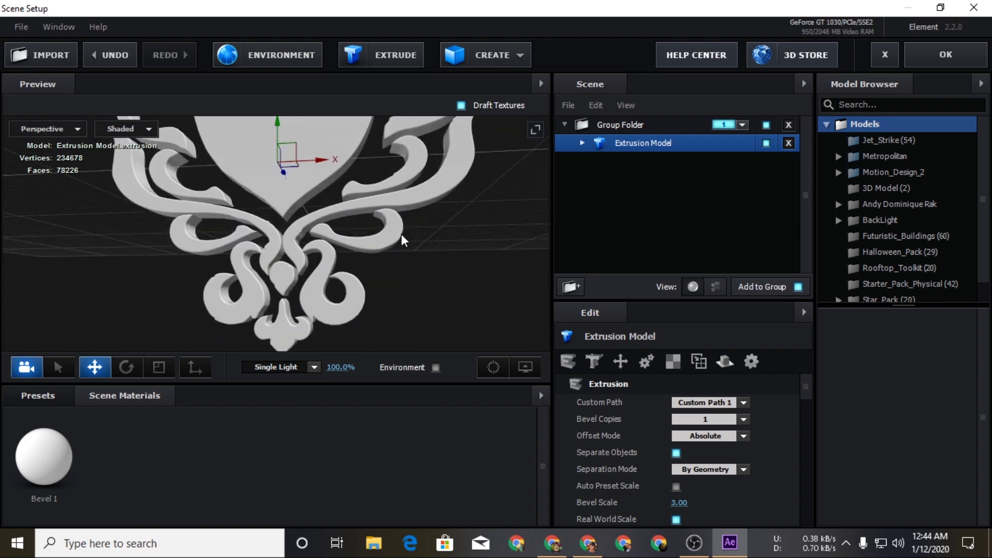
{"action": "scroll", "coordinate": [401, 233], "scroll_direction": "up", "scroll_amount": 3}
{"action": "scroll", "coordinate": [401, 197], "scroll_direction": "up", "scroll_amount": 3}
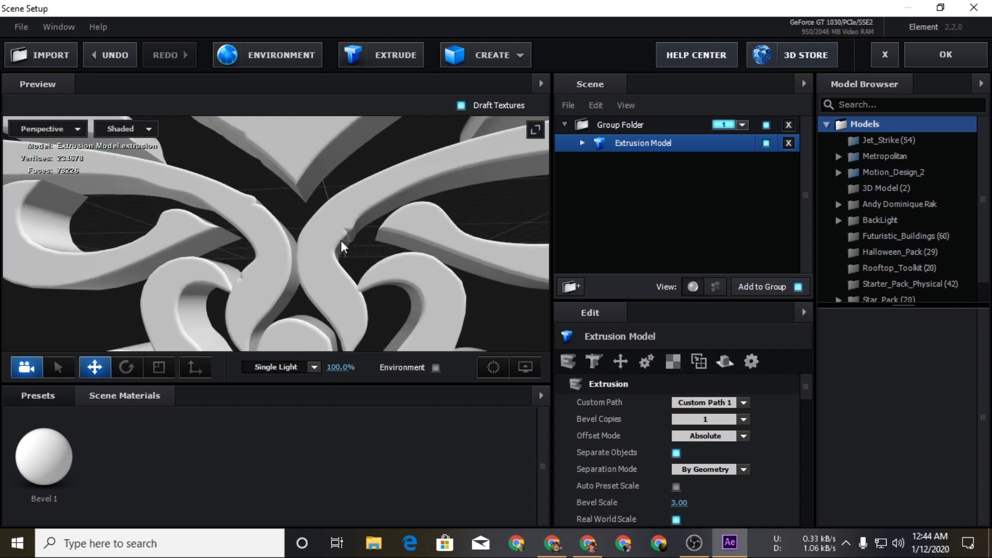
{"action": "scroll", "coordinate": [305, 233], "scroll_direction": "up", "scroll_amount": 3}
{"action": "scroll", "coordinate": [389, 261], "scroll_direction": "up", "scroll_amount": 3}
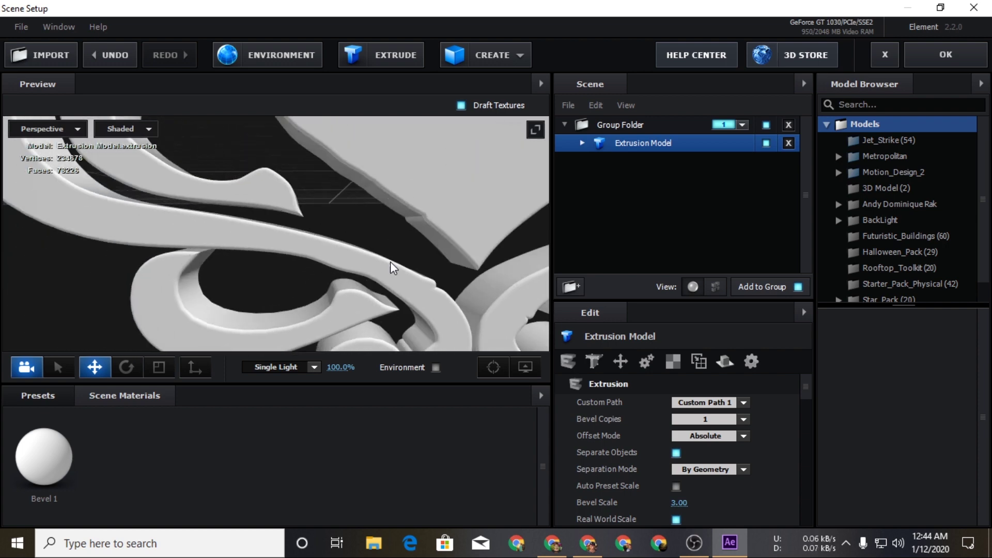
{"action": "scroll", "coordinate": [299, 247], "scroll_direction": "down", "scroll_amount": 3}
{"action": "left_click_drag", "start_coordinate": [299, 247], "coordinate": [301, 200]}
{"action": "scroll", "coordinate": [302, 199], "scroll_direction": "up", "scroll_amount": 5}
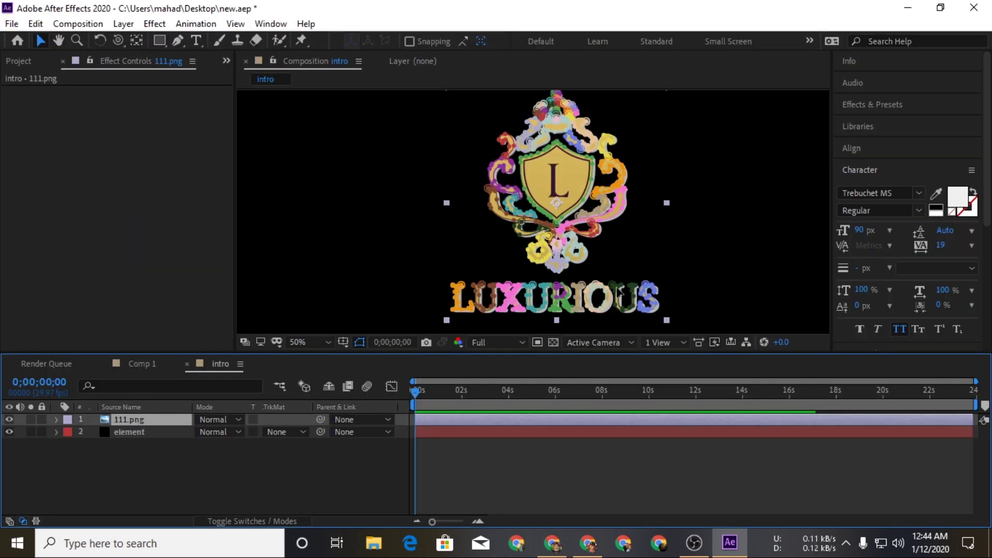
- Zoom the comp to 400%, hide the element render and enable the transparency grid
{"action": "key", "text": "period"}
{"action": "key", "text": "period"}
{"action": "key", "text": "period"}
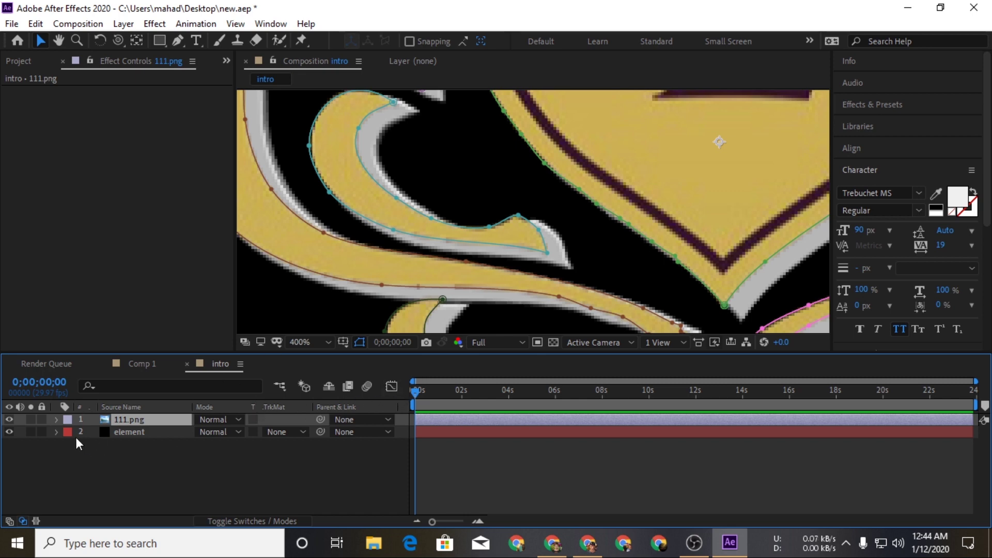
{"action": "left_click", "coordinate": [8, 432]}
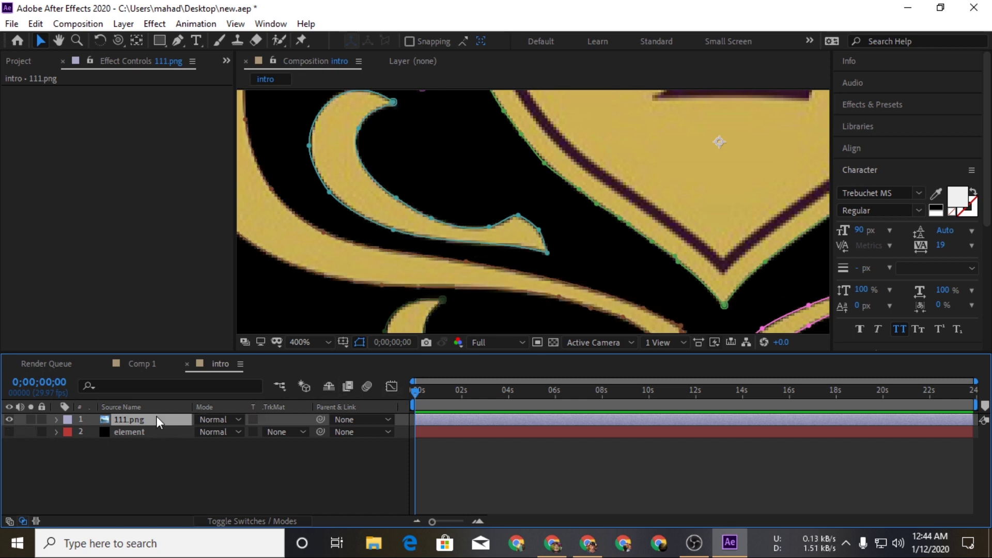
{"action": "left_click", "coordinate": [553, 342]}
{"action": "mouse_move", "coordinate": [671, 320]}
{"action": "left_mouse_down"}
{"action": "mouse_move", "coordinate": [613, 231]}
{"action": "mouse_move", "coordinate": [568, 204]}
{"action": "left_mouse_up"}
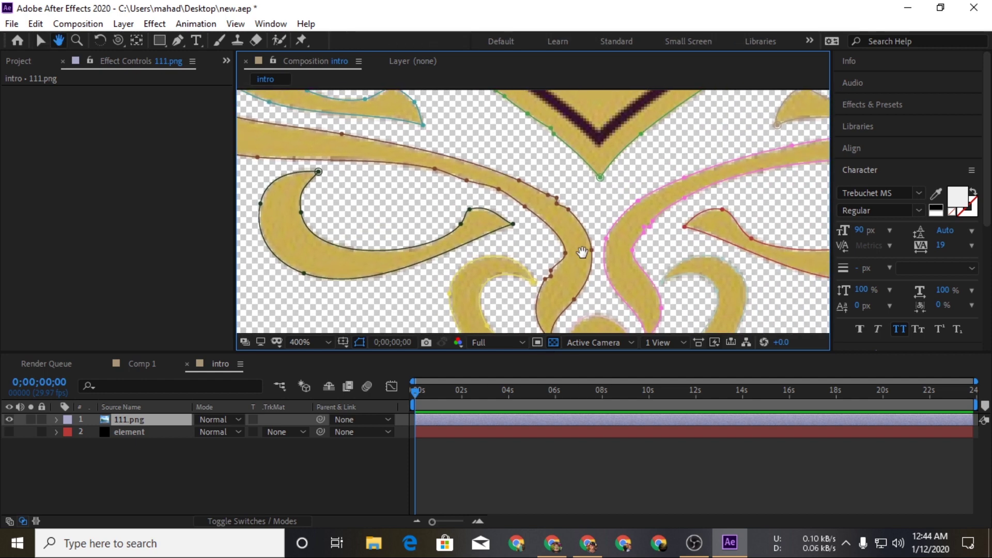
{"action": "scroll", "coordinate": [563, 201], "scroll_direction": "up", "scroll_amount": 1}
- Delete the stray mask points from the crest's paths on 111.png
{"action": "left_click", "coordinate": [580, 192]}
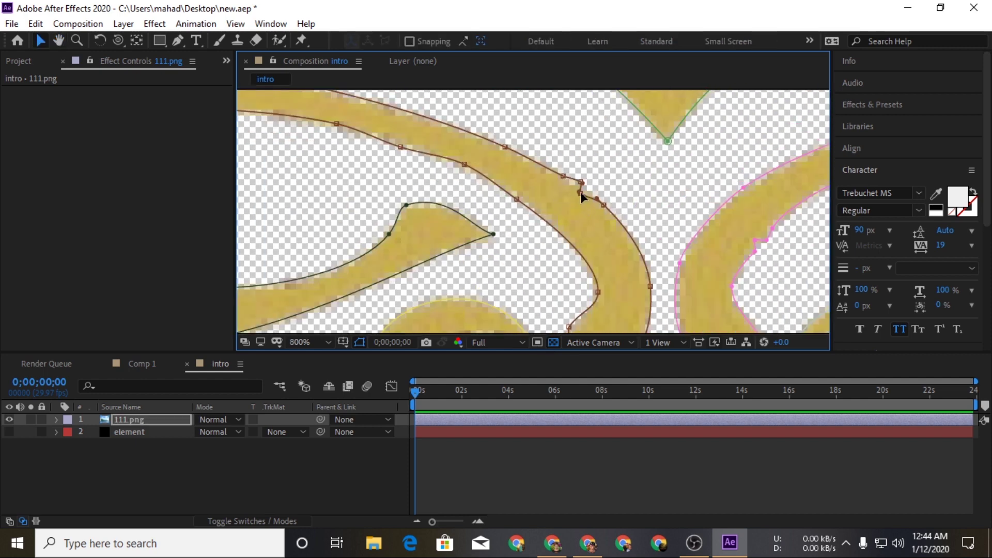
{"action": "key", "text": "Delete"}
{"action": "left_click", "coordinate": [652, 303]}
{"action": "left_click", "coordinate": [580, 181]}
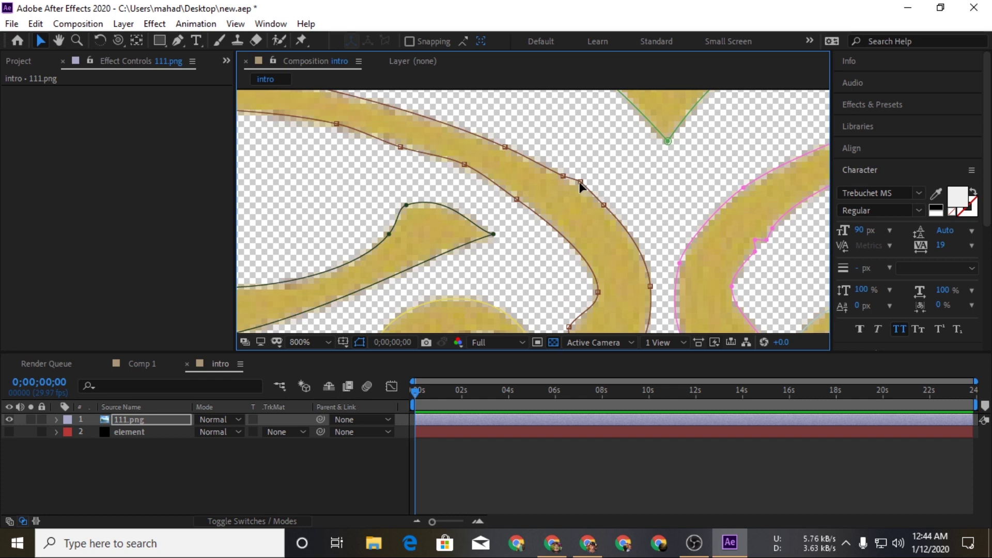
{"action": "key", "text": "Delete"}
{"action": "left_click_drag", "start_coordinate": [703, 275], "coordinate": [625, 206]}
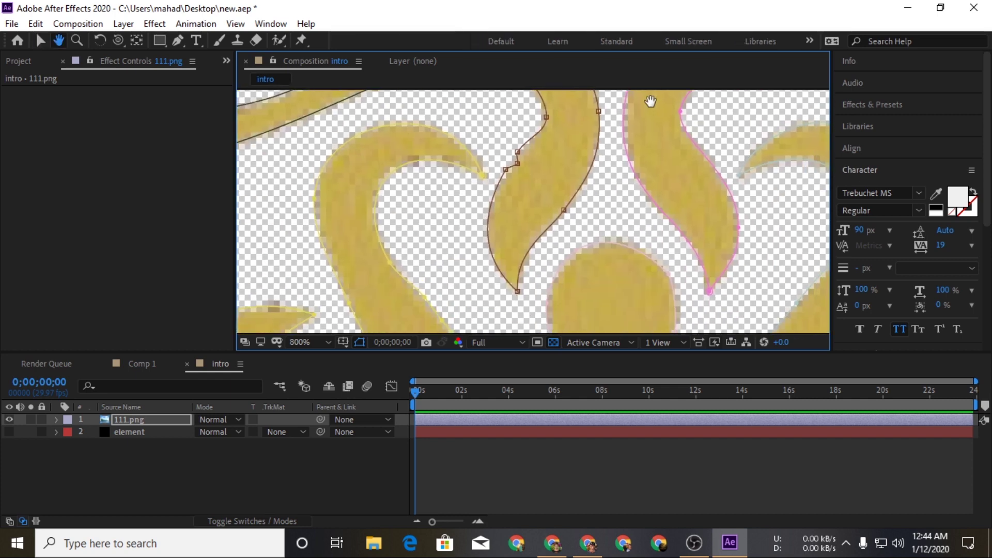
{"action": "left_click", "coordinate": [648, 191]}
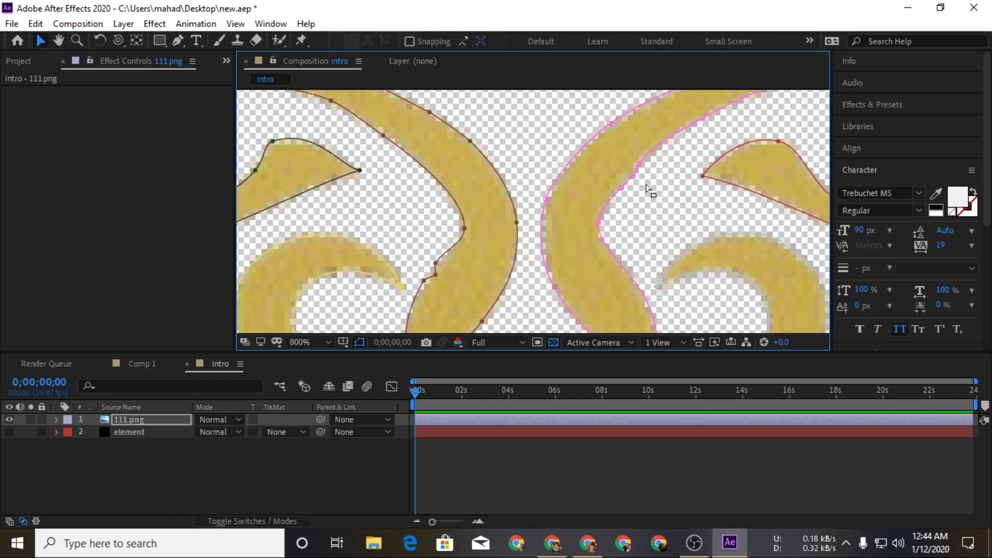
{"action": "scroll", "coordinate": [654, 221], "scroll_direction": "down", "scroll_amount": 4}
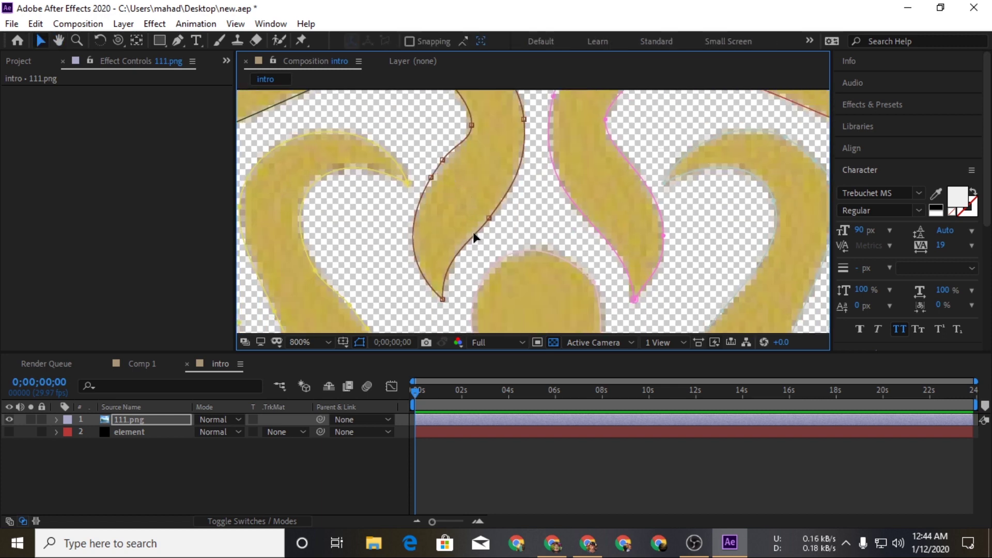
{"action": "left_click_drag", "start_coordinate": [474, 235], "coordinate": [516, 132]}
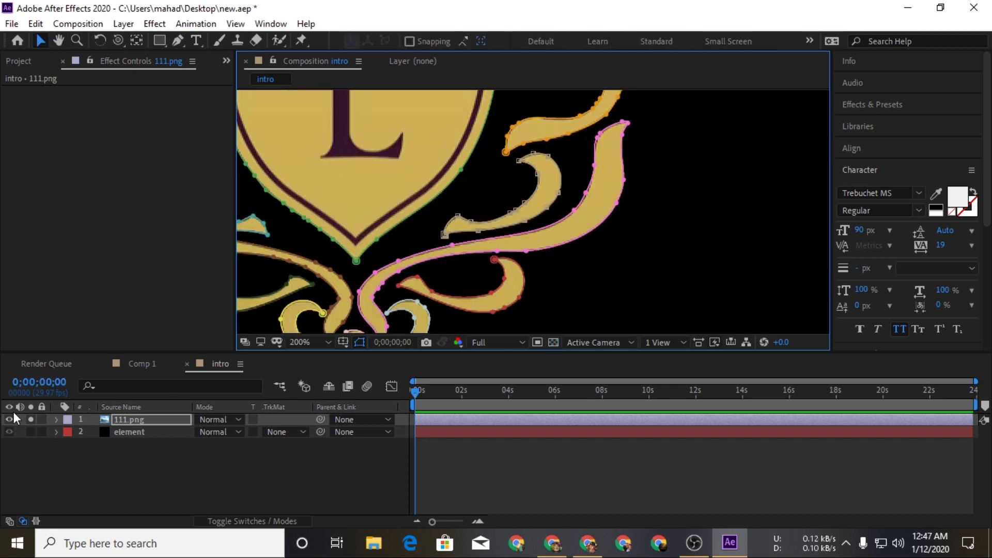
- Hide 111.png, show the element render again and select the element layer
{"action": "left_click", "coordinate": [28, 418]}
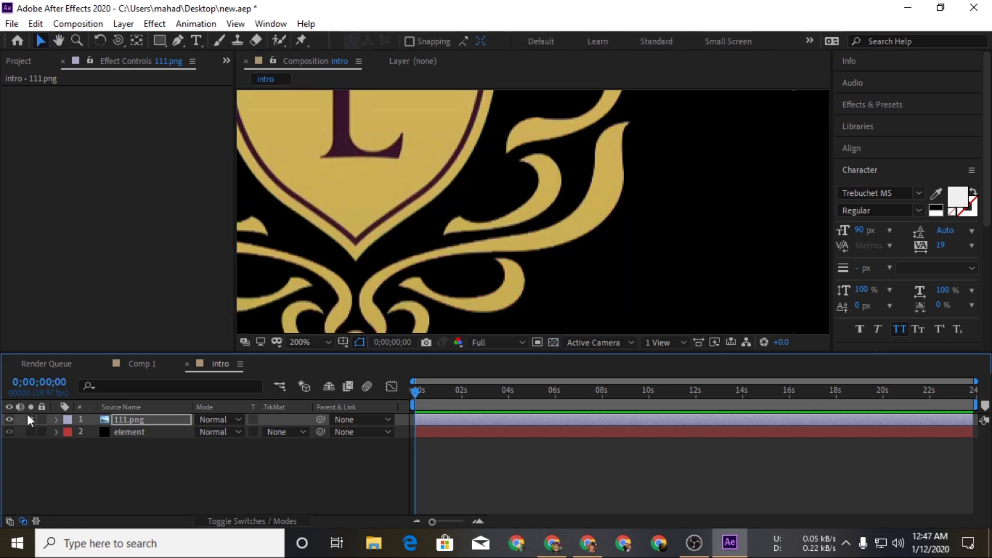
{"action": "left_click_drag", "start_coordinate": [11, 420], "coordinate": [11, 431]}
{"action": "left_click", "coordinate": [123, 432]}
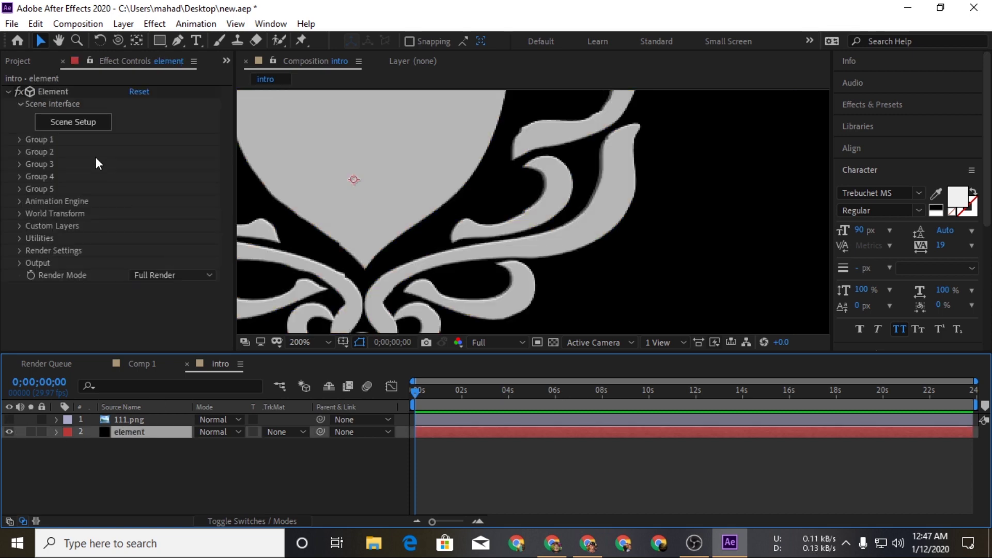
- Reopen Scene Setup and orbit around the whole emblem model
{"action": "left_click", "coordinate": [87, 122]}
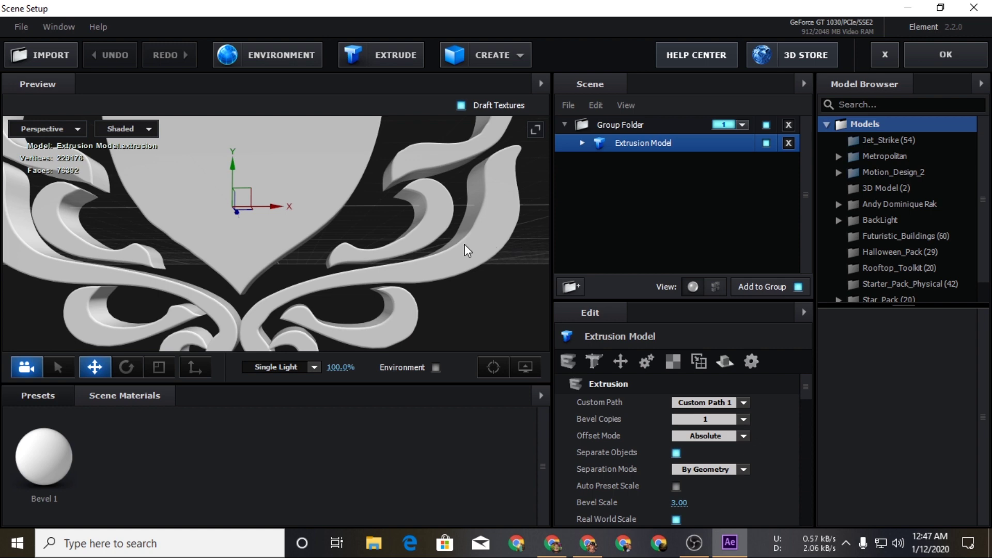
{"action": "scroll", "coordinate": [450, 248], "scroll_direction": "down", "scroll_amount": 5}
{"action": "mouse_move", "coordinate": [447, 248]}
{"action": "left_mouse_down"}
{"action": "mouse_move", "coordinate": [390, 286]}
{"action": "mouse_move", "coordinate": [358, 275]}
{"action": "mouse_move", "coordinate": [417, 263]}
{"action": "left_mouse_up"}
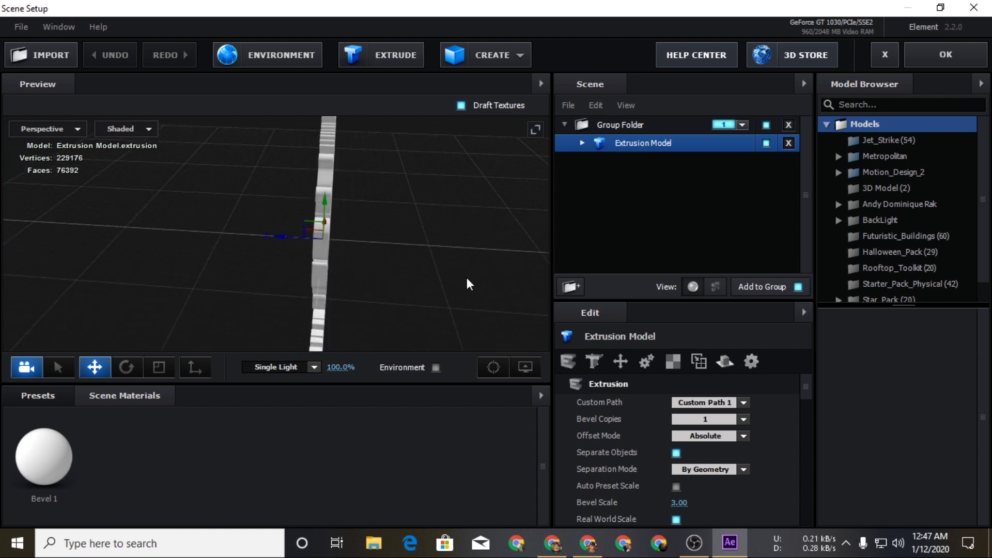
- Rename the extrusion model to 'Logo' and duplicate it
{"action": "right_click", "coordinate": [635, 138]}
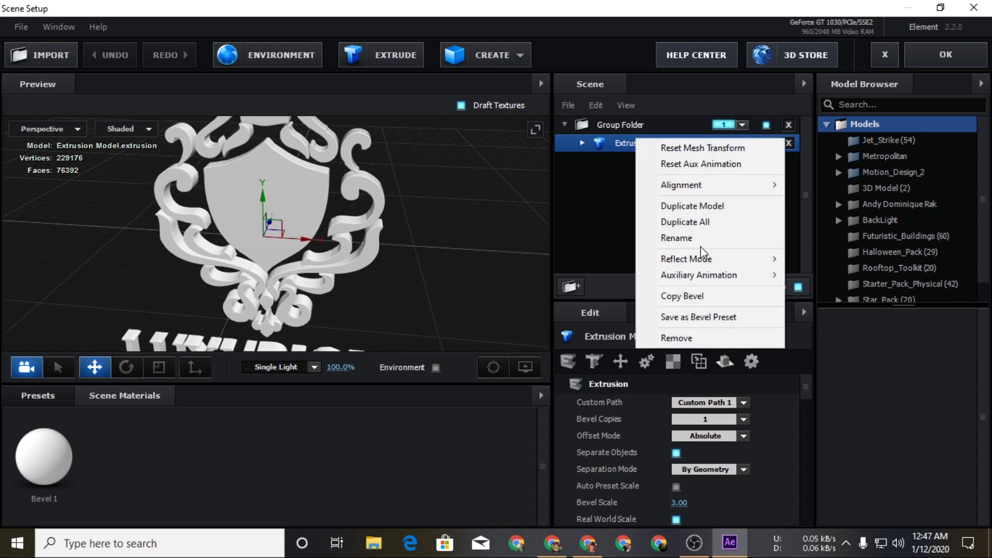
{"action": "left_click", "coordinate": [696, 242]}
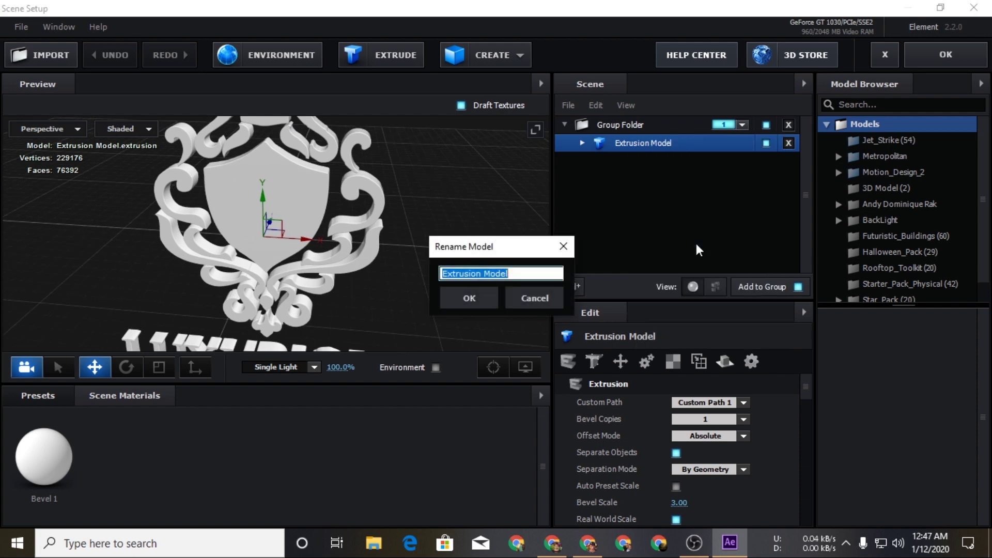
{"action": "type", "text": "Logo"}
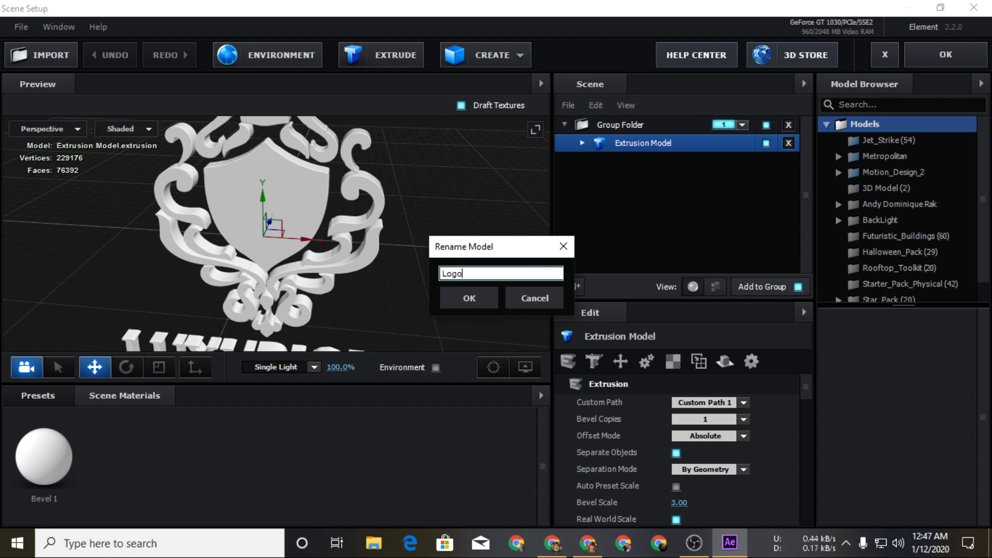
{"action": "left_click", "coordinate": [483, 305]}
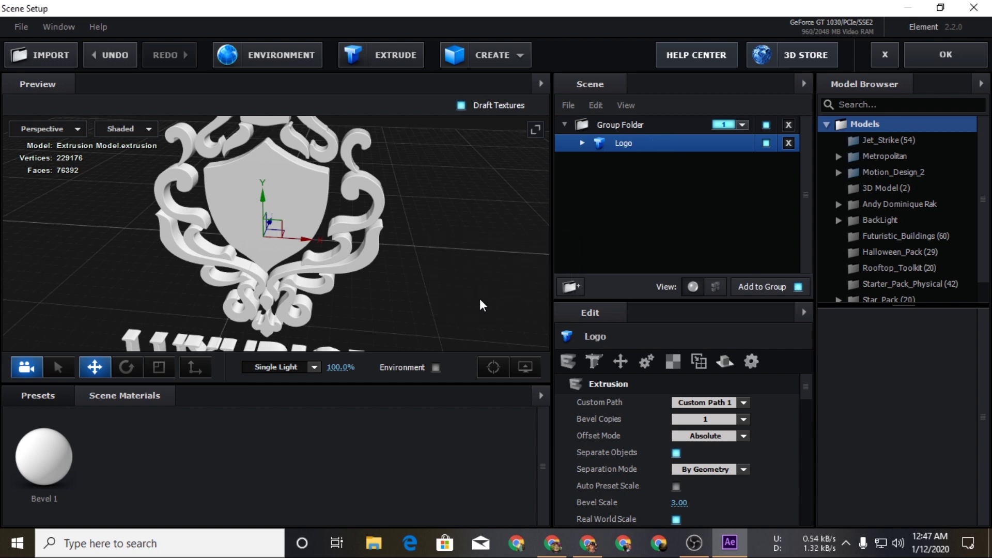
{"action": "right_click", "coordinate": [660, 137]}
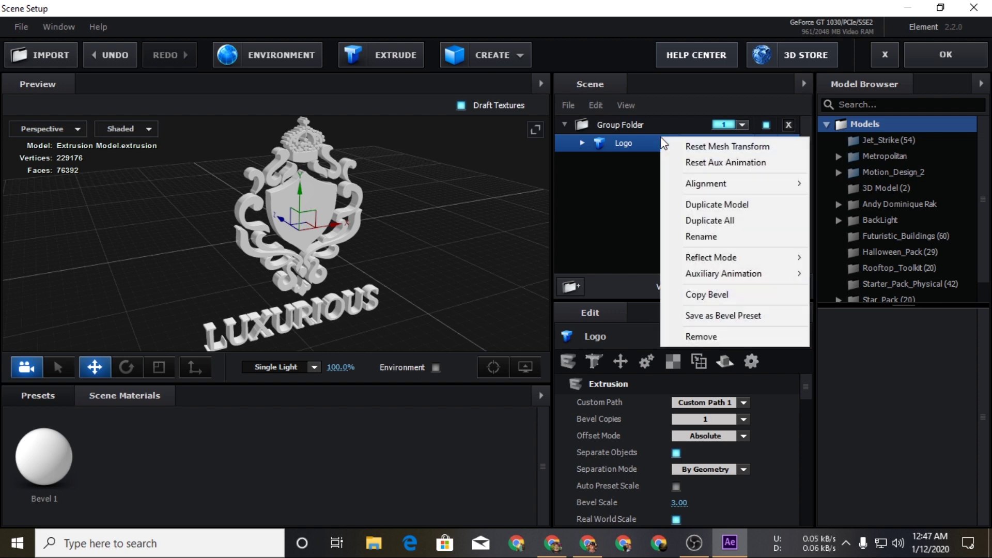
{"action": "left_click", "coordinate": [755, 204]}
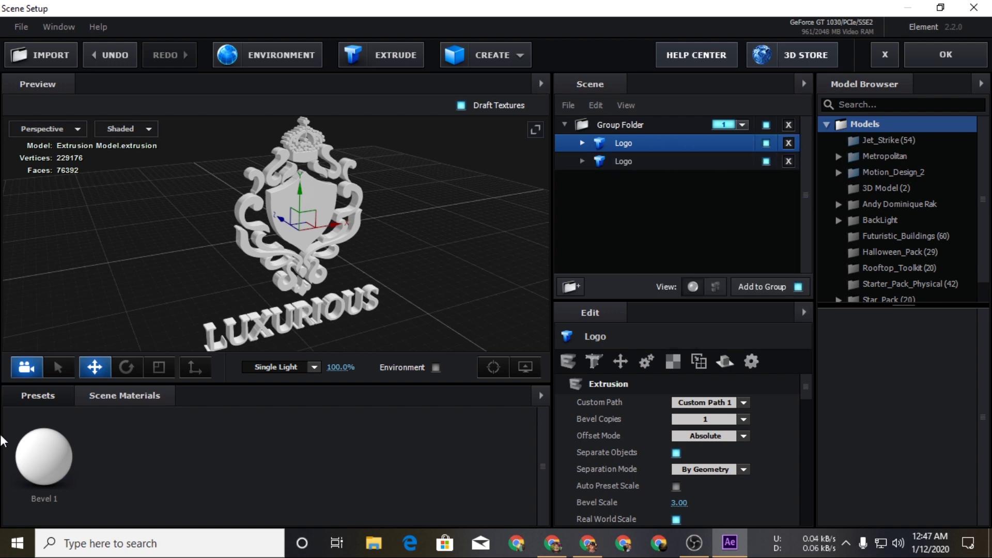
- Show the material presets and open the Pro_Shaders_2 folder under Materials
{"action": "left_click", "coordinate": [45, 395]}
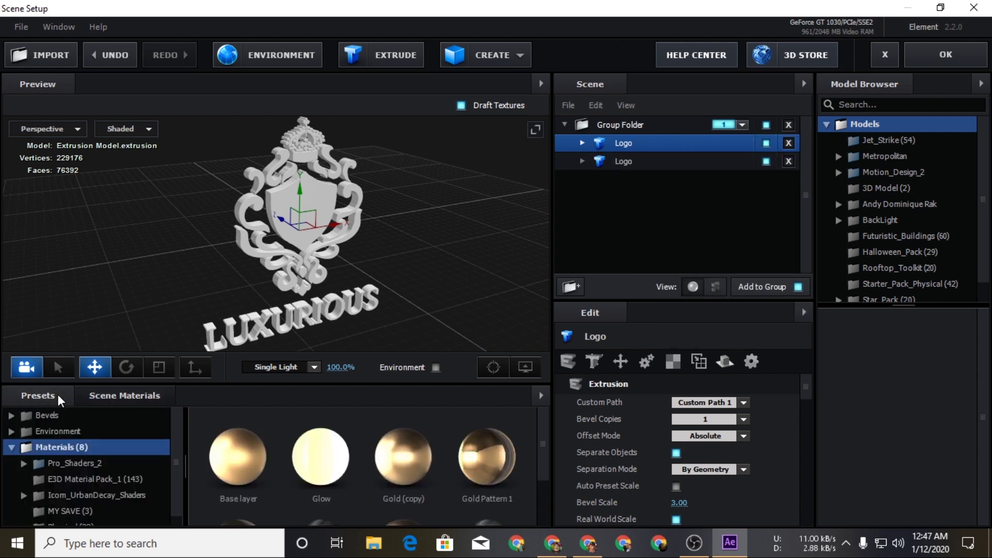
{"action": "left_click", "coordinate": [12, 447]}
{"action": "left_click", "coordinate": [11, 447]}
{"action": "scroll", "coordinate": [71, 451], "scroll_direction": "down", "scroll_amount": 1}
{"action": "scroll", "coordinate": [279, 455], "scroll_direction": "down", "scroll_amount": 1}
{"action": "scroll", "coordinate": [265, 459], "scroll_direction": "up", "scroll_amount": 1}
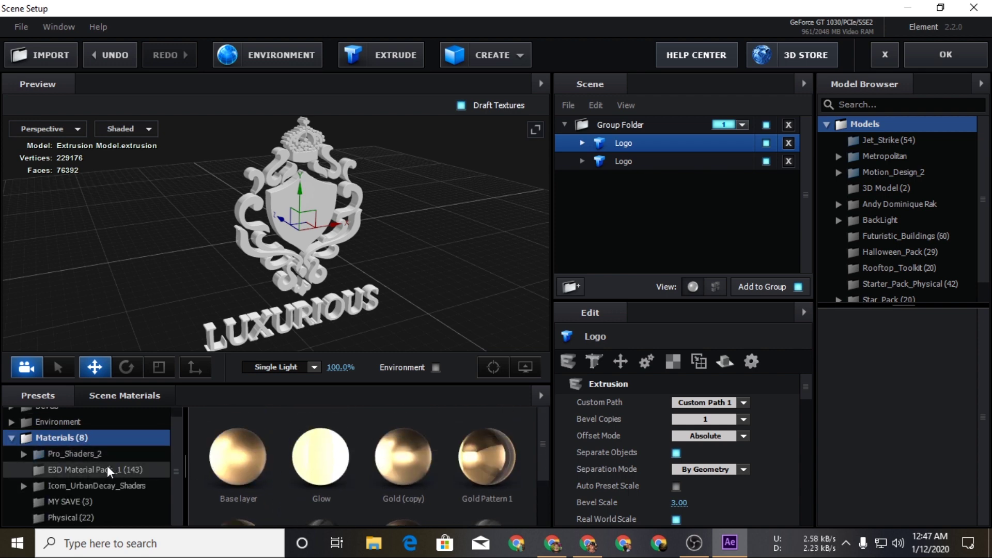
{"action": "double_click", "coordinate": [91, 455]}
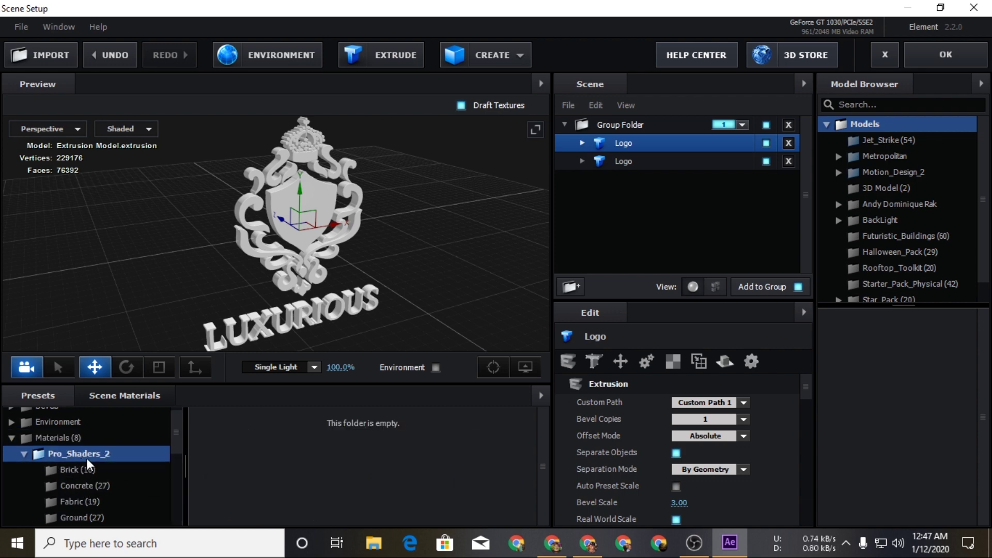
- Show the Physical (22) materials and drag Gold onto the first Logo
{"action": "scroll", "coordinate": [94, 459], "scroll_direction": "up", "scroll_amount": 1}
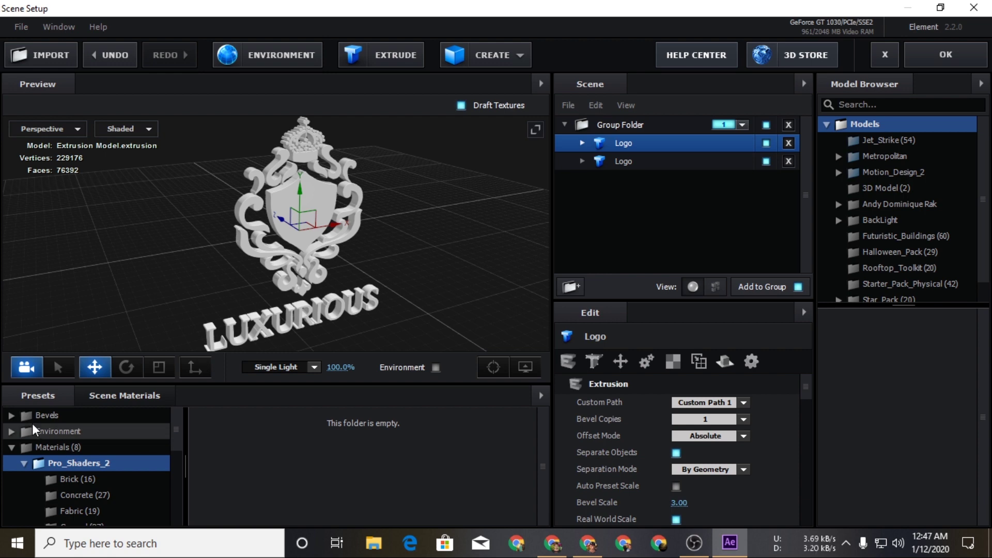
{"action": "scroll", "coordinate": [69, 461], "scroll_direction": "down", "scroll_amount": 3}
{"action": "scroll", "coordinate": [77, 462], "scroll_direction": "down", "scroll_amount": 1}
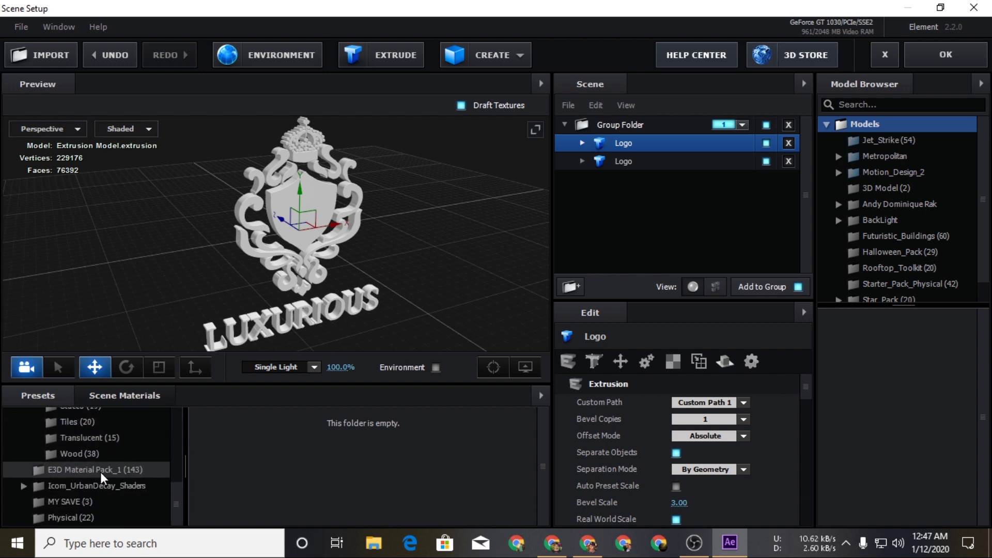
{"action": "left_click", "coordinate": [89, 517]}
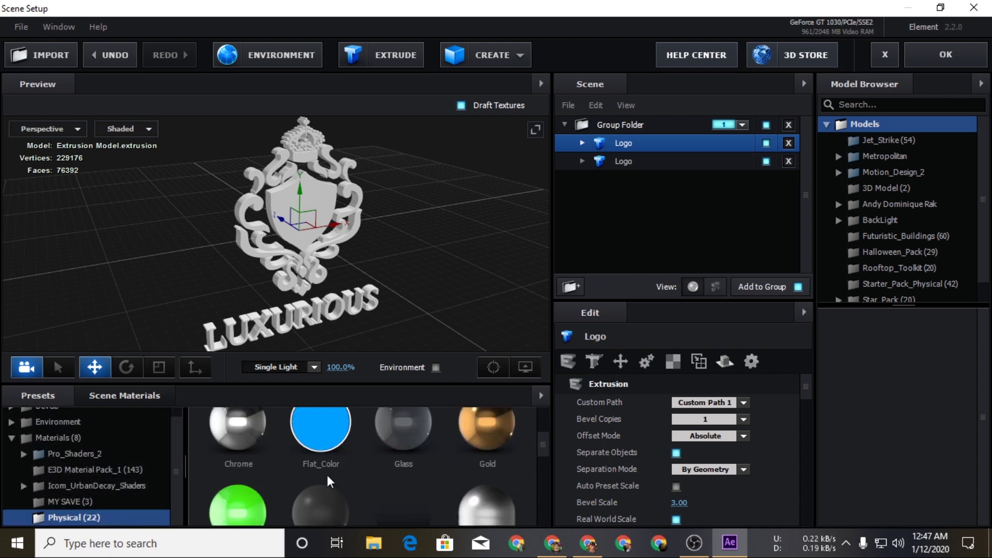
{"action": "scroll", "coordinate": [405, 490], "scroll_direction": "down", "scroll_amount": 2}
{"action": "scroll", "coordinate": [423, 489], "scroll_direction": "up", "scroll_amount": 3}
{"action": "scroll", "coordinate": [423, 488], "scroll_direction": "up", "scroll_amount": 1}
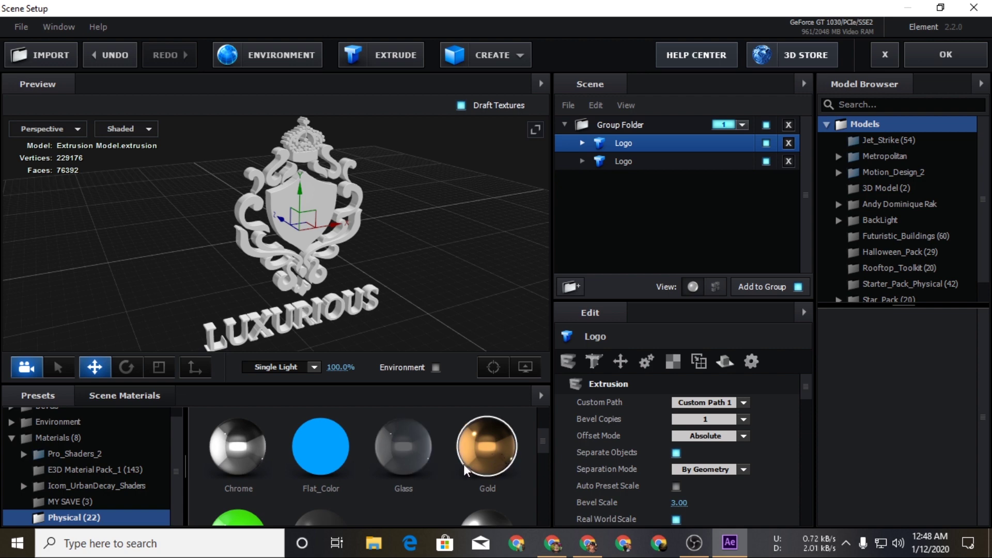
{"action": "left_click_drag", "start_coordinate": [501, 454], "coordinate": [631, 144]}
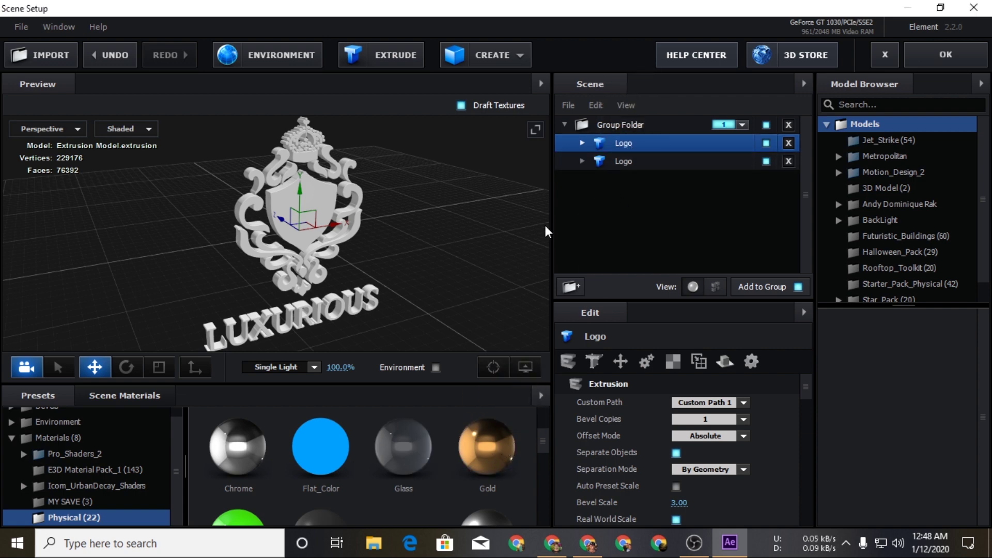
- Toggle each Logo's visibility to compare the gold and silver versions, leaving both visible
{"action": "left_click", "coordinate": [582, 143]}
{"action": "left_click", "coordinate": [583, 142]}
{"action": "left_click", "coordinate": [766, 161]}
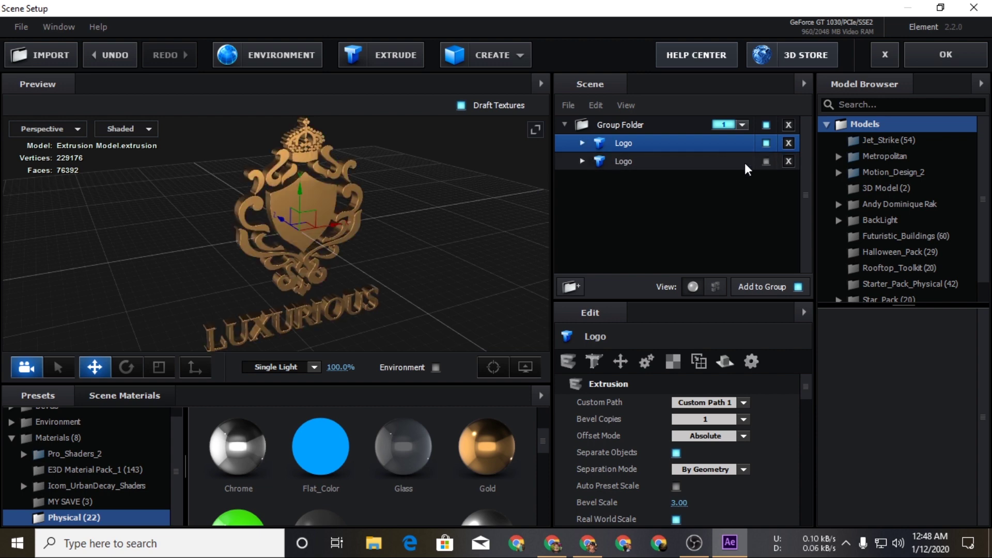
{"action": "scroll", "coordinate": [302, 147], "scroll_direction": "up", "scroll_amount": 5}
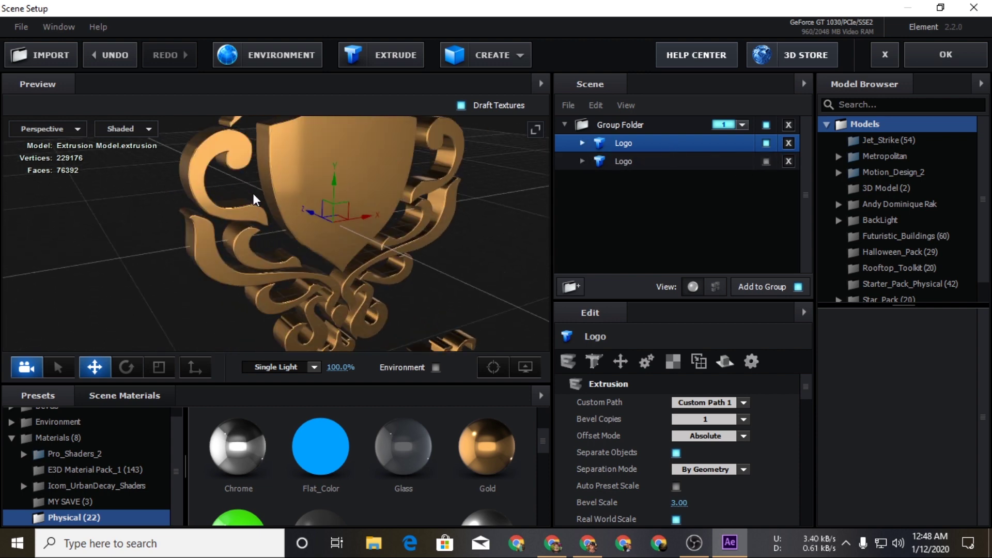
{"action": "left_click", "coordinate": [765, 142]}
{"action": "left_click", "coordinate": [766, 142]}
{"action": "scroll", "coordinate": [316, 464], "scroll_direction": "down", "scroll_amount": 1}
{"action": "scroll", "coordinate": [316, 491], "scroll_direction": "up", "scroll_amount": 2}
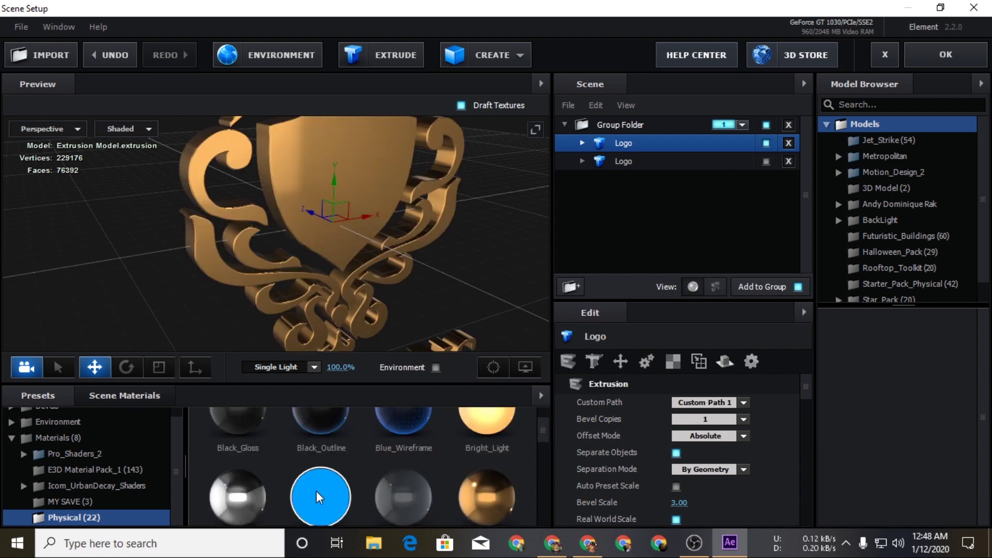
{"action": "left_click", "coordinate": [766, 162]}
- Select the second Logo, orbit the preview and select its Chrome material
{"action": "left_click", "coordinate": [634, 163]}
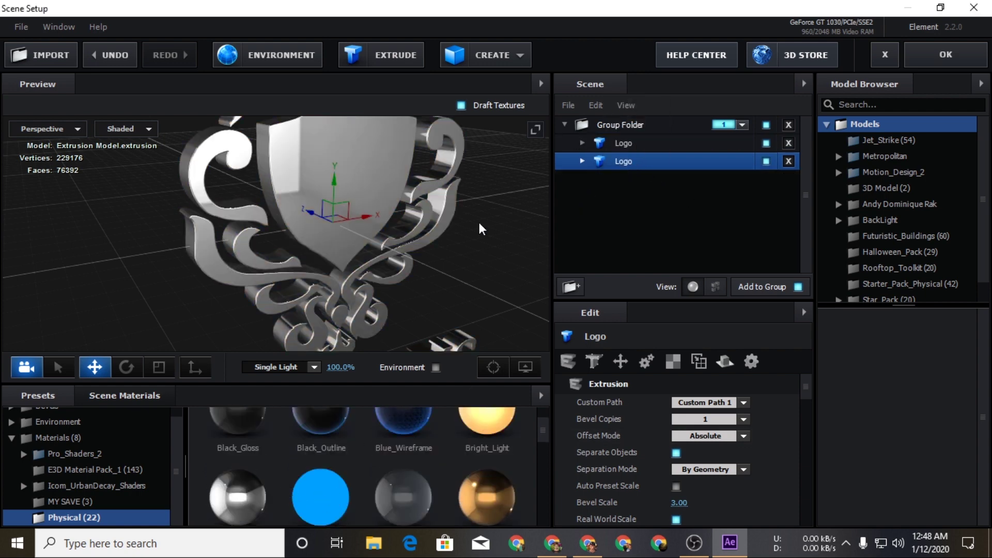
{"action": "left_click_drag", "start_coordinate": [479, 222], "coordinate": [499, 237]}
{"action": "left_click", "coordinate": [582, 161]}
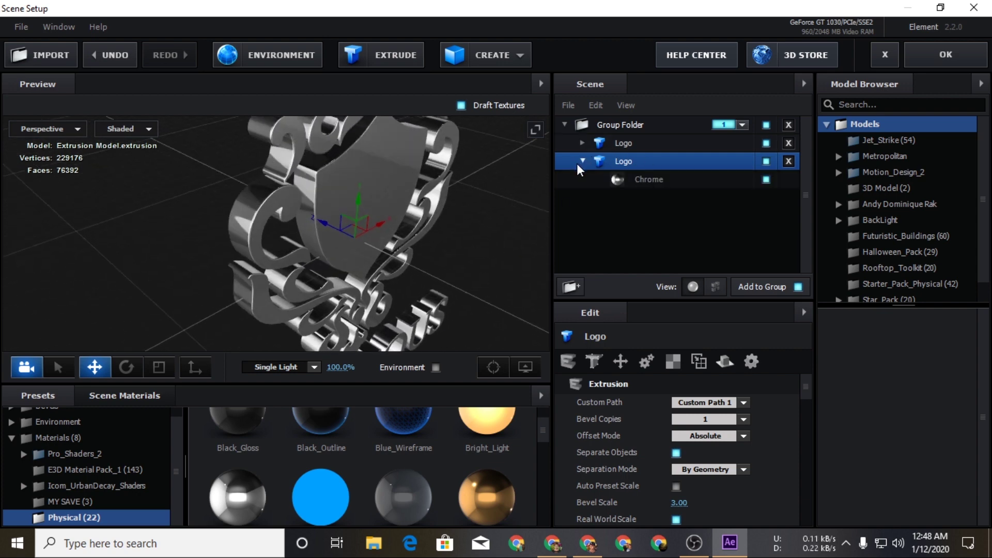
{"action": "left_click", "coordinate": [640, 179]}
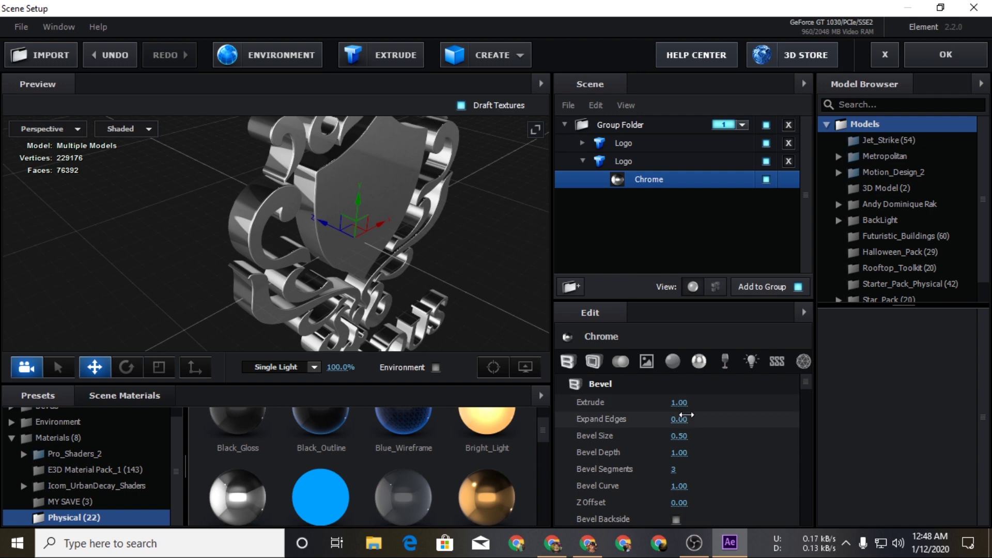
- Set the chrome Bevel Size to 2.03 and push the second Logo model back behind the gold one
{"action": "left_click_drag", "start_coordinate": [676, 436], "coordinate": [823, 430]}
{"action": "left_click", "coordinate": [646, 160]}
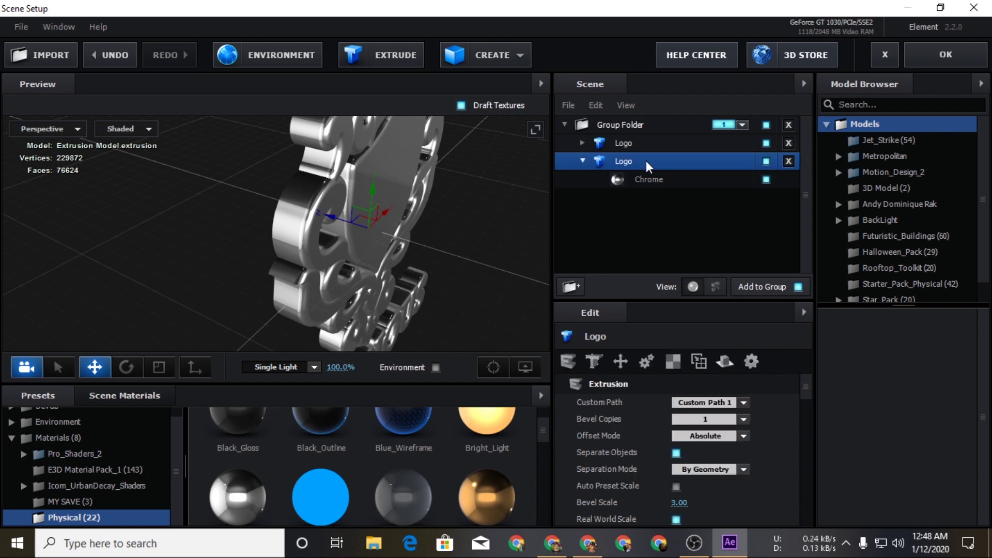
{"action": "mouse_move", "coordinate": [336, 218]}
{"action": "left_mouse_down"}
{"action": "mouse_move", "coordinate": [405, 264]}
{"action": "mouse_move", "coordinate": [315, 250]}
{"action": "mouse_move", "coordinate": [394, 206]}
{"action": "mouse_move", "coordinate": [443, 234]}
{"action": "mouse_move", "coordinate": [403, 256]}
{"action": "mouse_move", "coordinate": [204, 169]}
{"action": "left_mouse_up"}
{"action": "scroll", "coordinate": [249, 219], "scroll_direction": "up", "scroll_amount": 5}
{"action": "scroll", "coordinate": [246, 203], "scroll_direction": "up", "scroll_amount": 3}
{"action": "scroll", "coordinate": [231, 201], "scroll_direction": "up", "scroll_amount": 3}
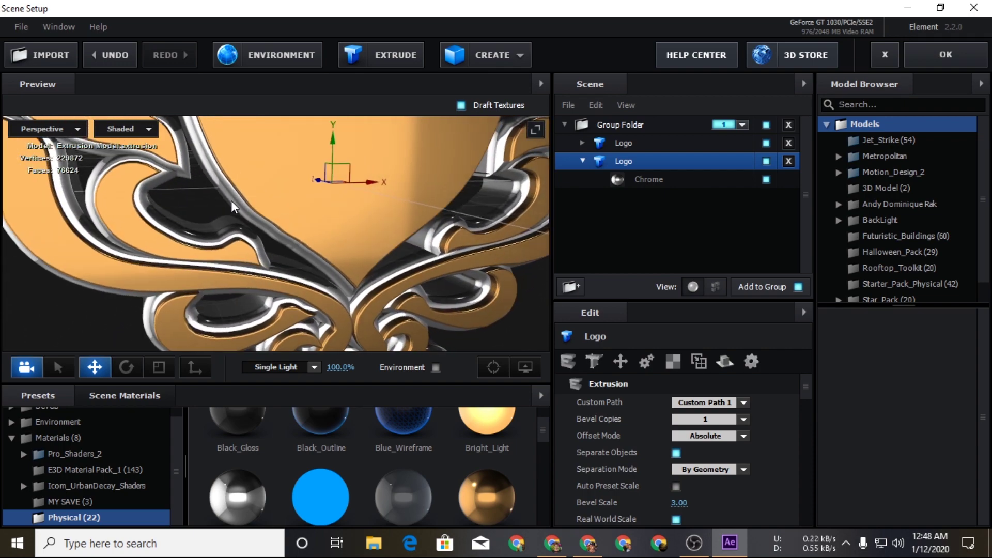
{"action": "scroll", "coordinate": [250, 215], "scroll_direction": "up", "scroll_amount": 3}
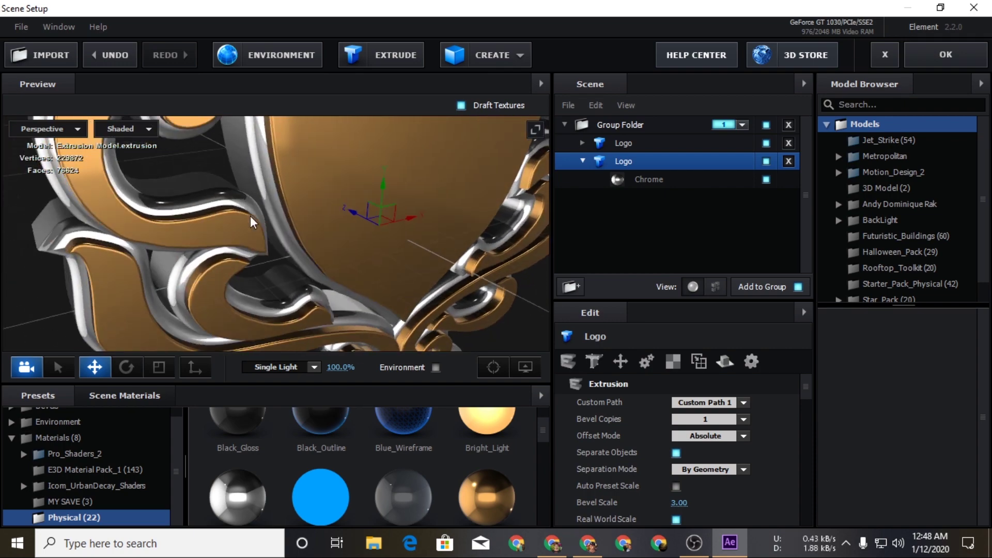
{"action": "mouse_move", "coordinate": [250, 216]}
{"action": "left_mouse_down"}
{"action": "mouse_move", "coordinate": [299, 216]}
{"action": "mouse_move", "coordinate": [360, 269]}
{"action": "mouse_move", "coordinate": [262, 274]}
{"action": "mouse_move", "coordinate": [445, 266]}
{"action": "mouse_move", "coordinate": [370, 271]}
{"action": "left_mouse_up"}
{"action": "scroll", "coordinate": [300, 215], "scroll_direction": "down", "scroll_amount": 3}
{"action": "left_click_drag", "start_coordinate": [284, 256], "coordinate": [342, 281]}
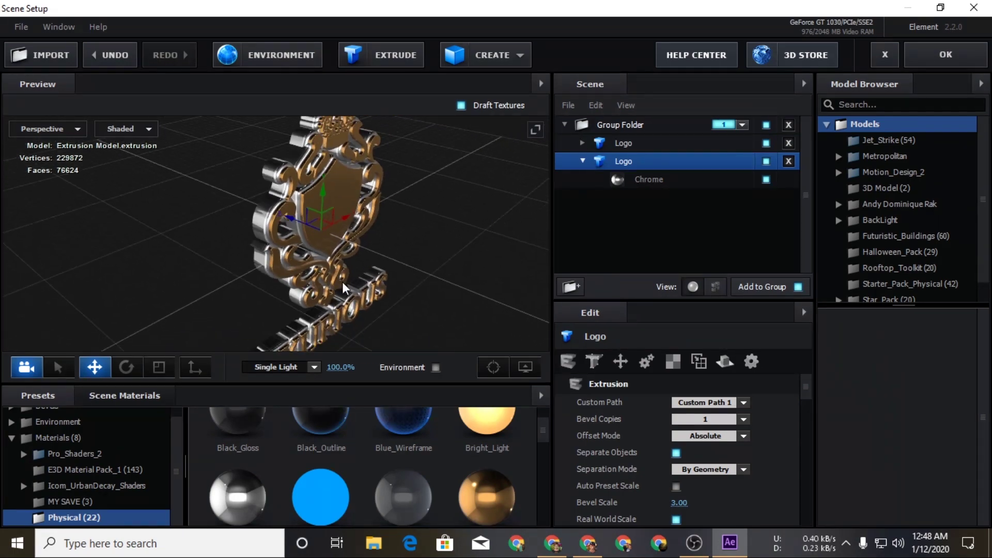
- Raise Bevel Scale to 3.88 and stretch the chrome logo deeper along Z
{"action": "left_click_drag", "start_coordinate": [679, 502], "coordinate": [783, 502]}
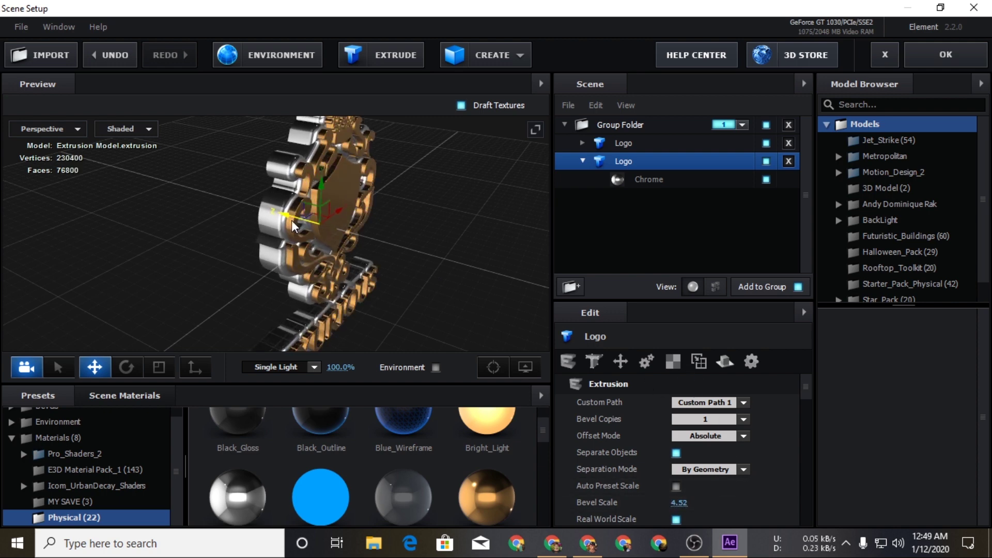
{"action": "mouse_move", "coordinate": [293, 221]}
{"action": "left_mouse_down"}
{"action": "mouse_move", "coordinate": [349, 270]}
{"action": "mouse_move", "coordinate": [306, 249]}
{"action": "mouse_move", "coordinate": [412, 244]}
{"action": "left_mouse_up"}
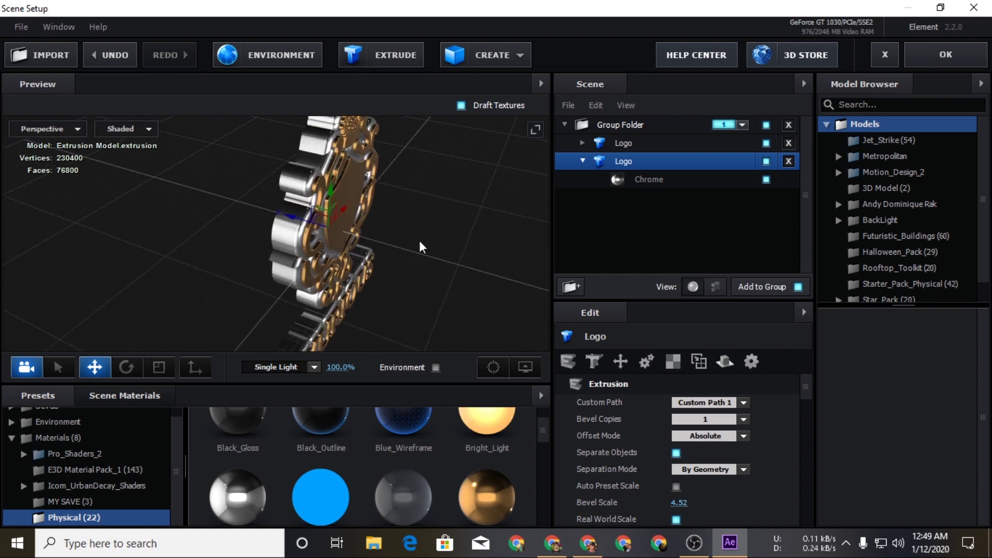
{"action": "left_click_drag", "start_coordinate": [410, 237], "coordinate": [419, 240]}
{"action": "left_click", "coordinate": [158, 367]}
{"action": "mouse_move", "coordinate": [280, 213]}
{"action": "left_mouse_down"}
{"action": "mouse_move", "coordinate": [272, 208]}
{"action": "mouse_move", "coordinate": [280, 214]}
{"action": "left_mouse_up"}
{"action": "left_click", "coordinate": [94, 367]}
{"action": "left_click_drag", "start_coordinate": [404, 285], "coordinate": [298, 260]}
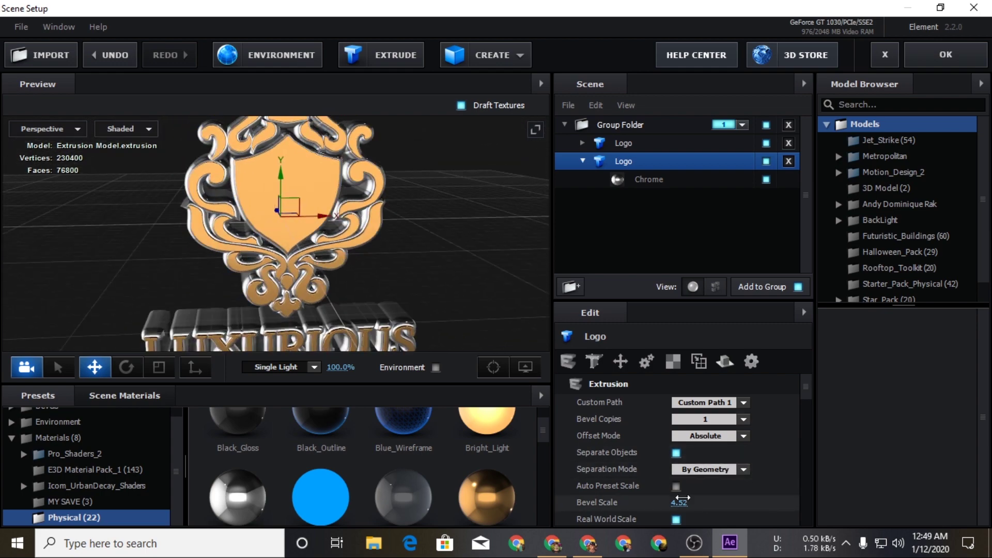
- Set Bevel Scale to about 4.06 and reduce the Chrome material's Bevel Size to 1.44
{"action": "left_click_drag", "start_coordinate": [678, 502], "coordinate": [645, 499]}
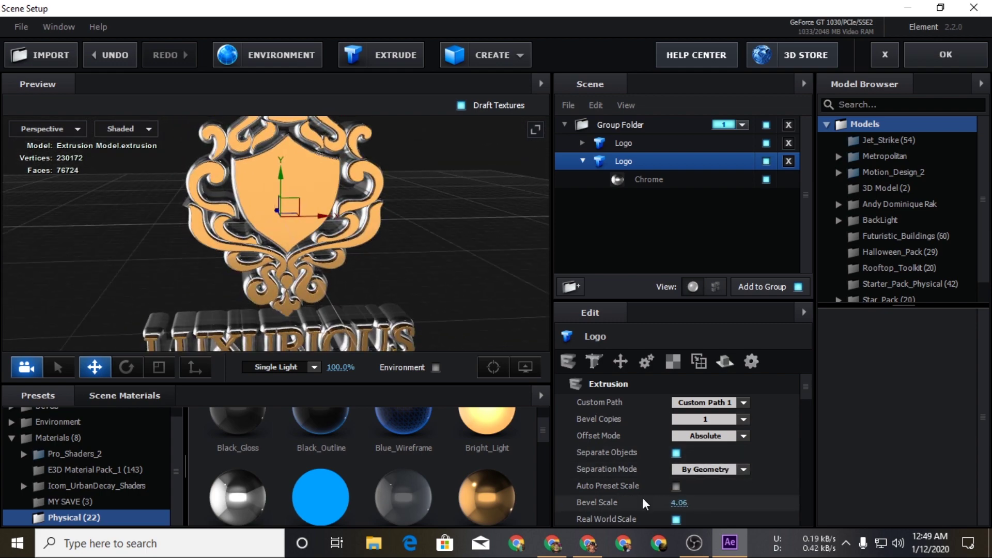
{"action": "left_click", "coordinate": [674, 179]}
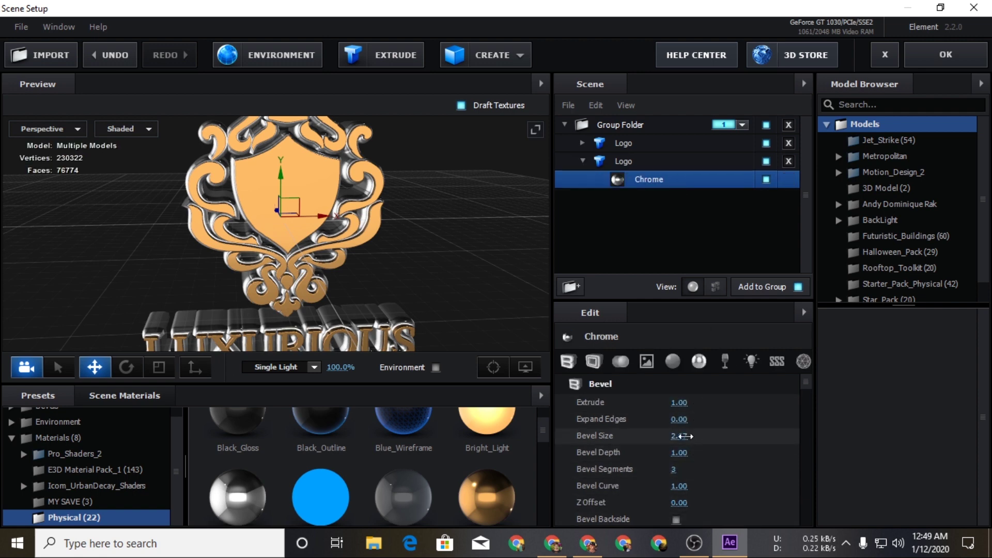
{"action": "left_click_drag", "start_coordinate": [684, 436], "coordinate": [595, 436]}
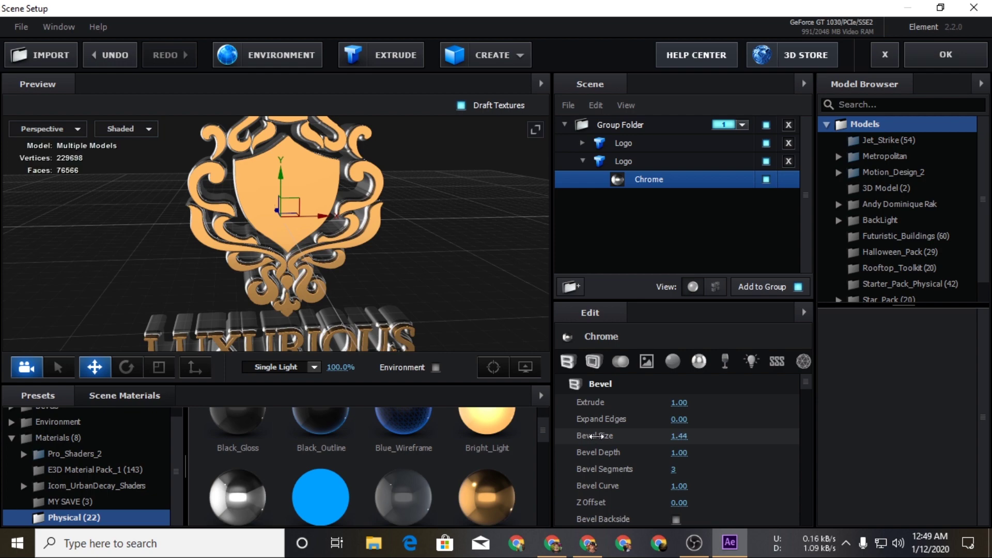
{"action": "left_click_drag", "start_coordinate": [469, 269], "coordinate": [474, 248]}
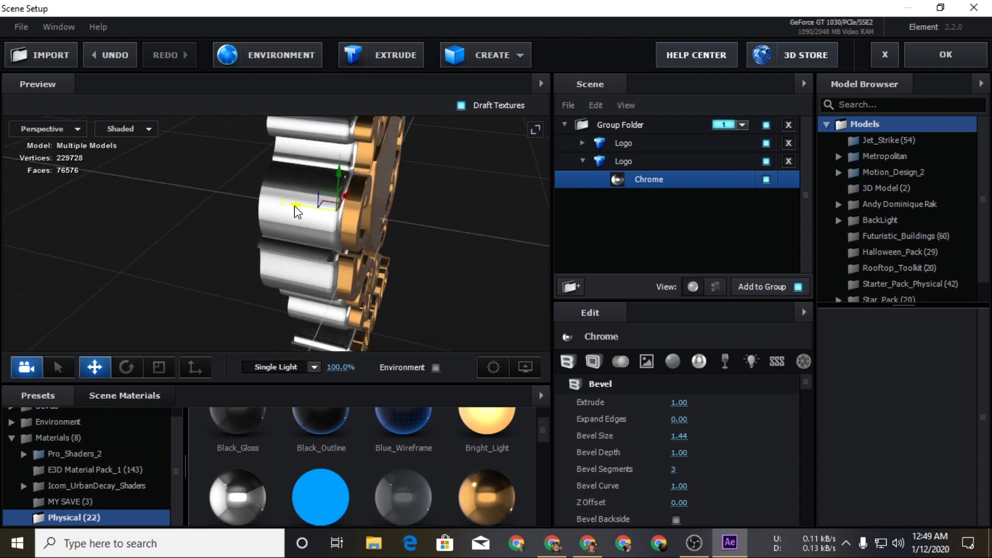
{"action": "mouse_move", "coordinate": [296, 211]}
{"action": "left_mouse_down"}
{"action": "mouse_move", "coordinate": [332, 246]}
{"action": "mouse_move", "coordinate": [400, 264]}
{"action": "mouse_move", "coordinate": [383, 256]}
{"action": "left_mouse_up"}
- Check both Logo models' visibility and duplicate the first Logo model
{"action": "left_click", "coordinate": [582, 160]}
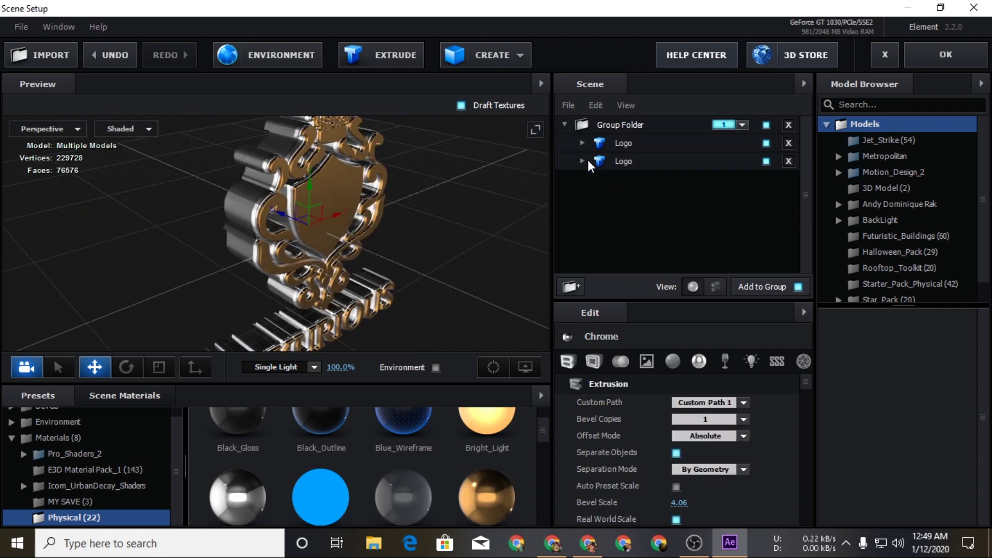
{"action": "left_click", "coordinate": [588, 160]}
{"action": "left_click", "coordinate": [765, 163]}
{"action": "left_click", "coordinate": [764, 163]}
{"action": "left_click", "coordinate": [664, 143]}
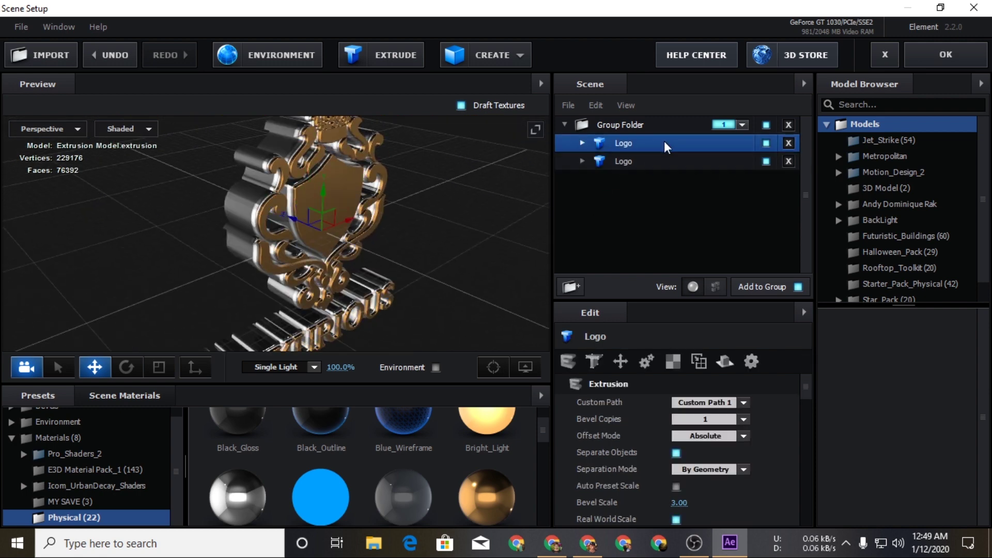
{"action": "left_click", "coordinate": [766, 143]}
{"action": "left_click", "coordinate": [766, 143]}
{"action": "right_click", "coordinate": [678, 143]}
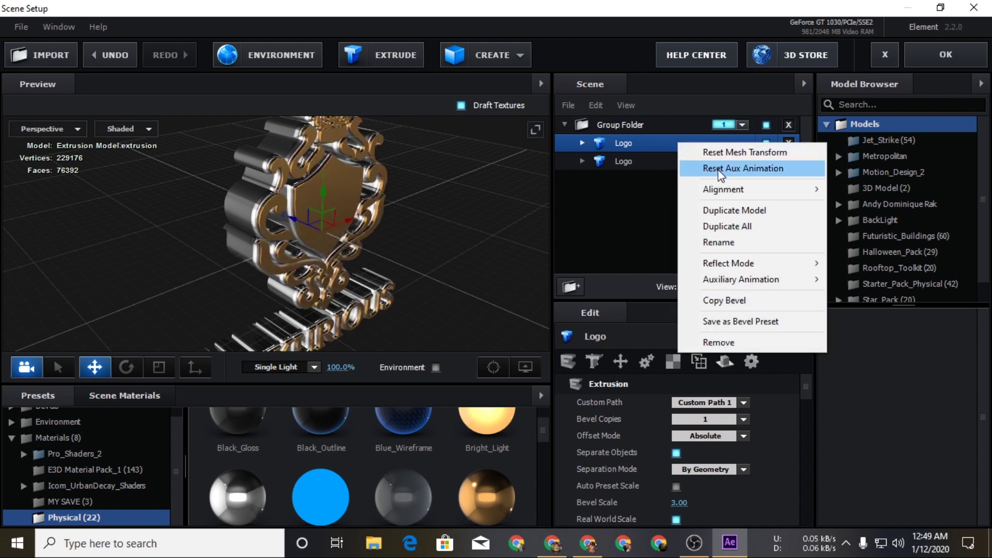
{"action": "left_click", "coordinate": [764, 209]}
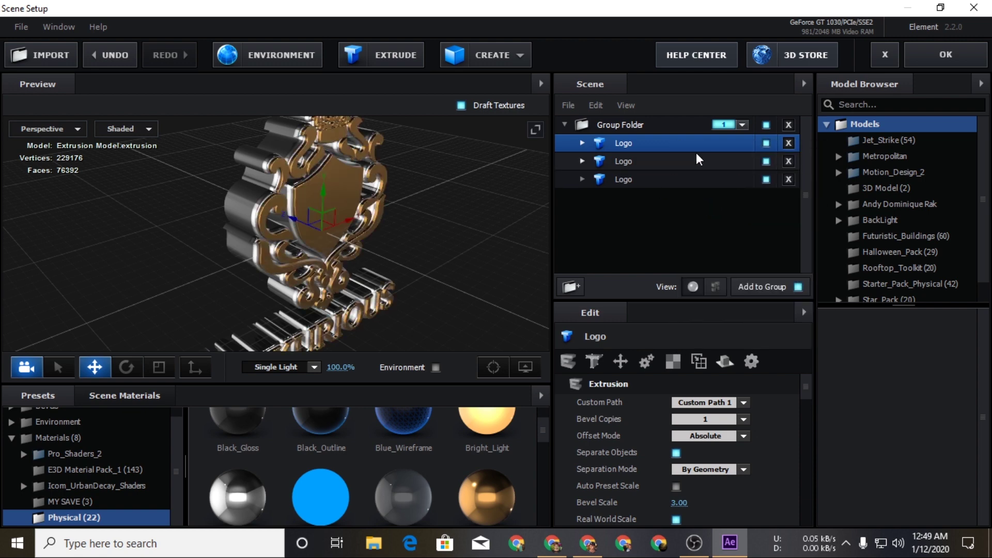
- Rename the first Logo model to 2 and the second to 1
{"action": "right_click", "coordinate": [627, 144]}
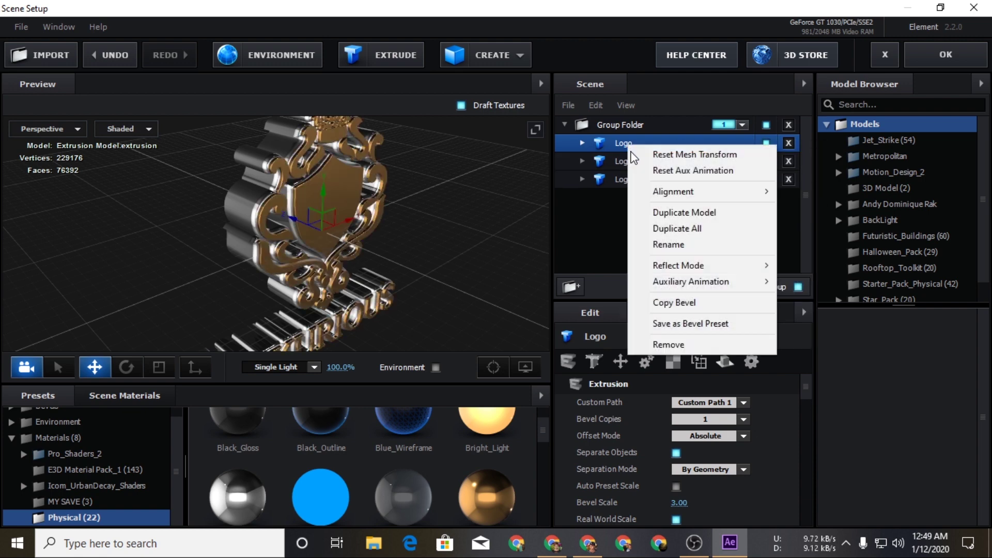
{"action": "left_click", "coordinate": [670, 244]}
{"action": "type", "text": "2"}
{"action": "left_click", "coordinate": [480, 295]}
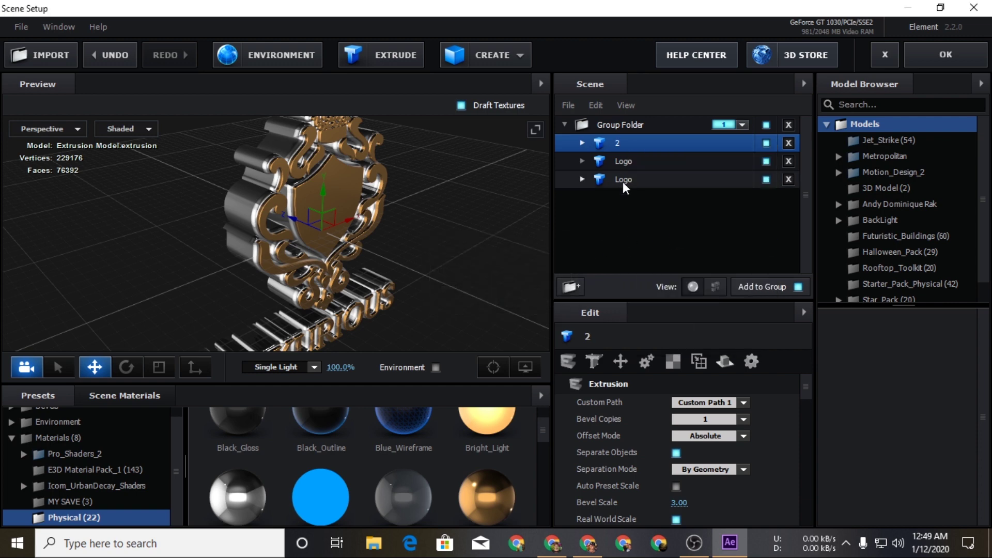
{"action": "right_click", "coordinate": [622, 164]}
{"action": "left_click", "coordinate": [670, 264]}
{"action": "type", "text": "1"}
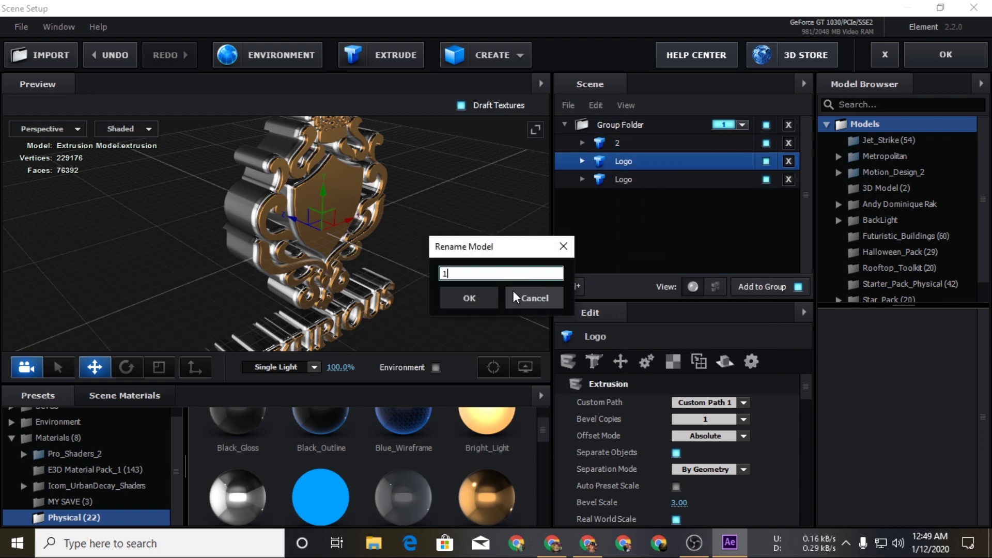
{"action": "key", "text": "Return"}
{"action": "left_click", "coordinate": [633, 142]}
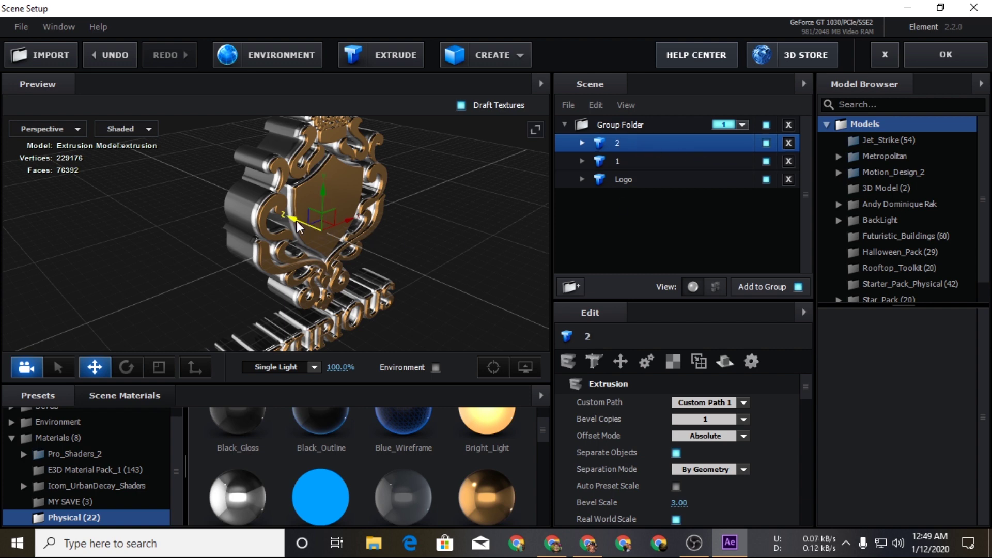
- Raise Expand Edges on model 2's Gold material to 3.89
{"action": "left_click_drag", "start_coordinate": [297, 221], "coordinate": [357, 260]}
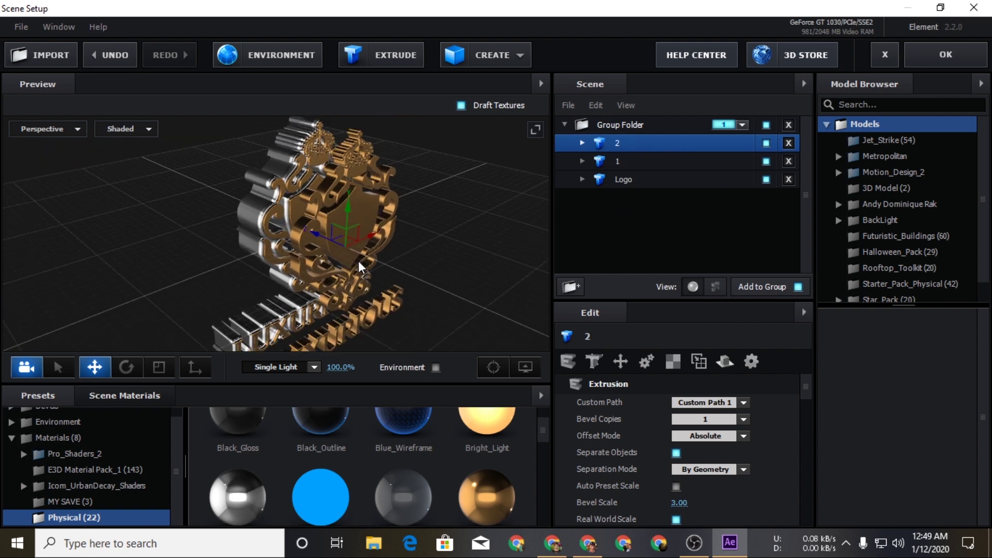
{"action": "left_click", "coordinate": [582, 142]}
{"action": "left_click", "coordinate": [641, 161]}
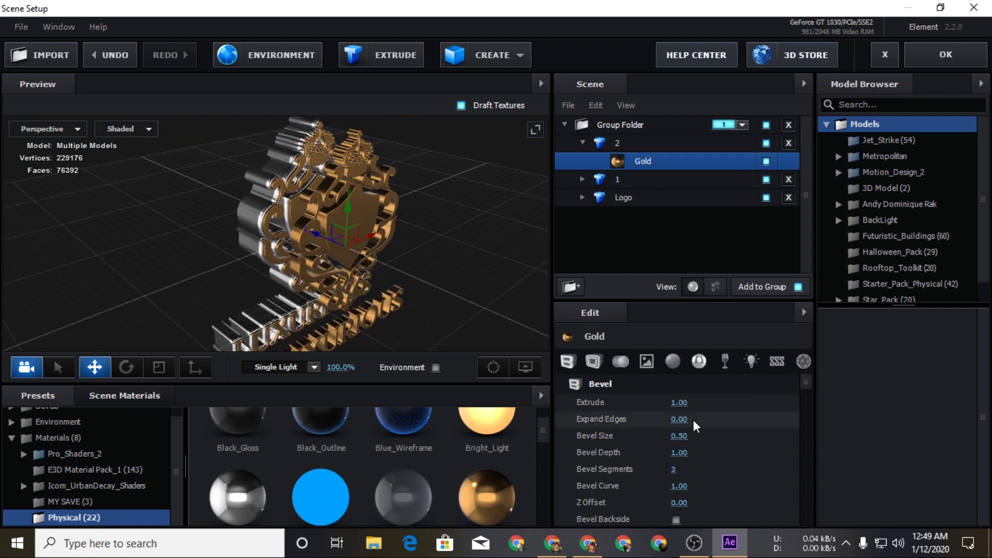
{"action": "scroll", "coordinate": [404, 274], "scroll_direction": "up", "scroll_amount": 3}
{"action": "left_click_drag", "start_coordinate": [404, 274], "coordinate": [437, 298]}
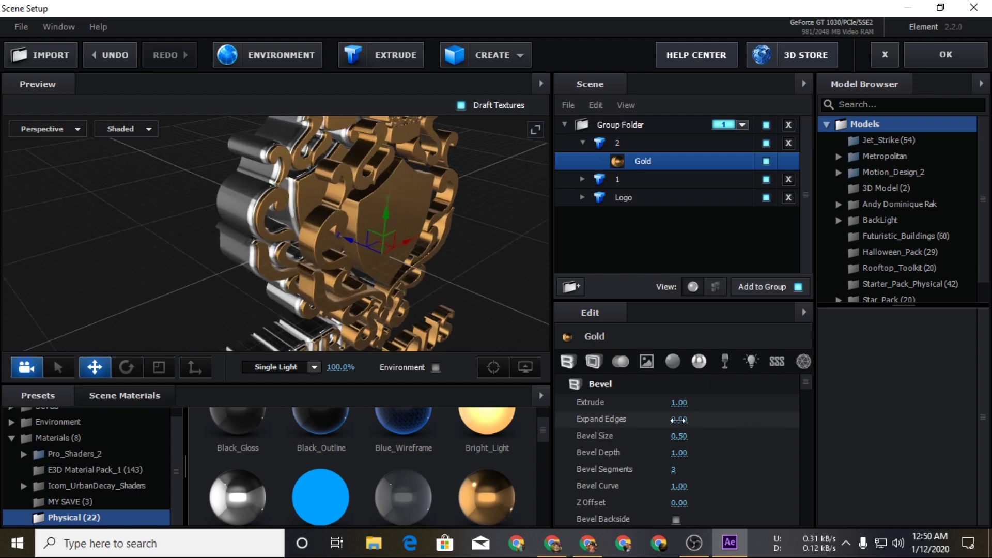
{"action": "left_click_drag", "start_coordinate": [678, 419], "coordinate": [775, 417]}
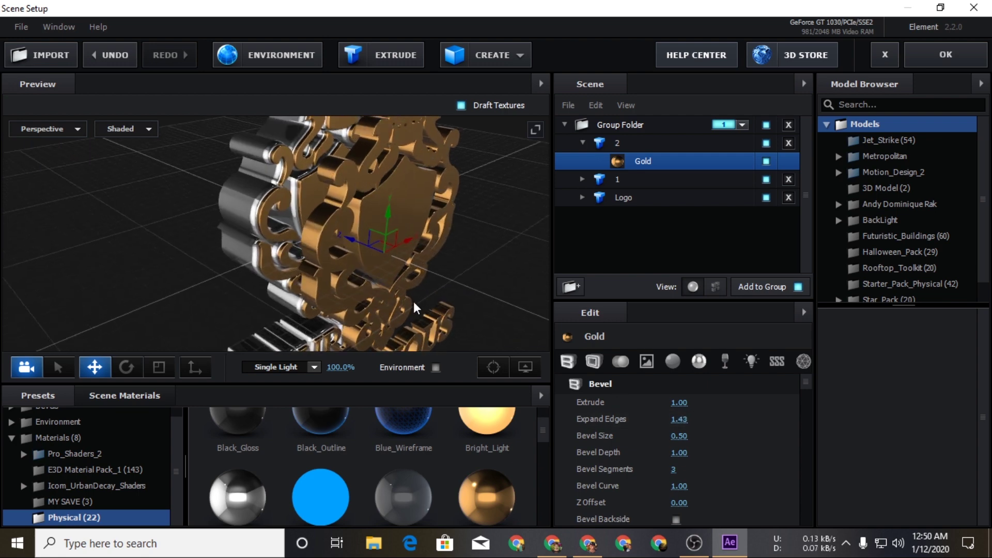
{"action": "left_click_drag", "start_coordinate": [413, 303], "coordinate": [298, 222]}
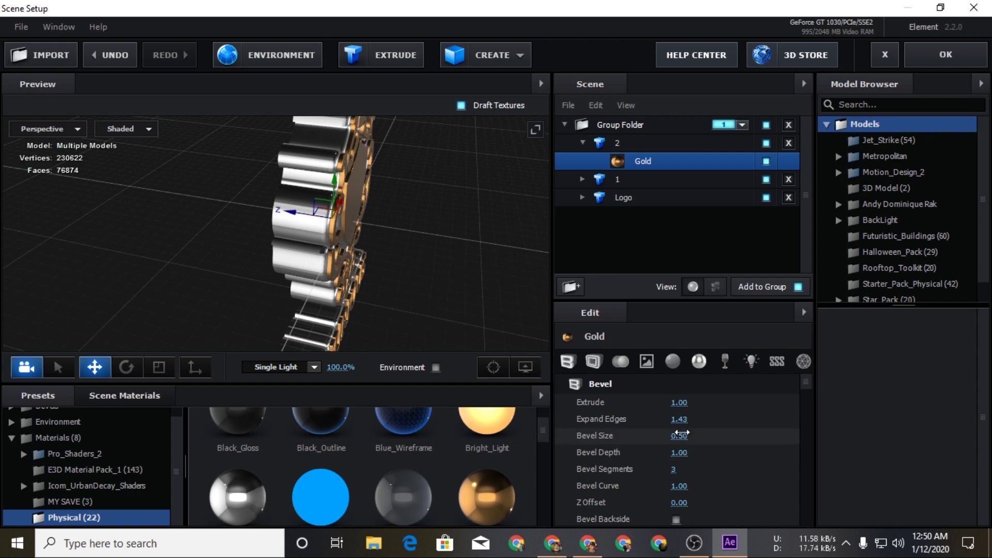
{"action": "left_click_drag", "start_coordinate": [678, 419], "coordinate": [739, 419]}
{"action": "scroll", "coordinate": [333, 209], "scroll_direction": "up", "scroll_amount": 5}
{"action": "mouse_move", "coordinate": [547, 269]}
{"action": "left_mouse_down"}
{"action": "mouse_move", "coordinate": [480, 265]}
{"action": "mouse_move", "coordinate": [534, 268]}
{"action": "left_mouse_up"}
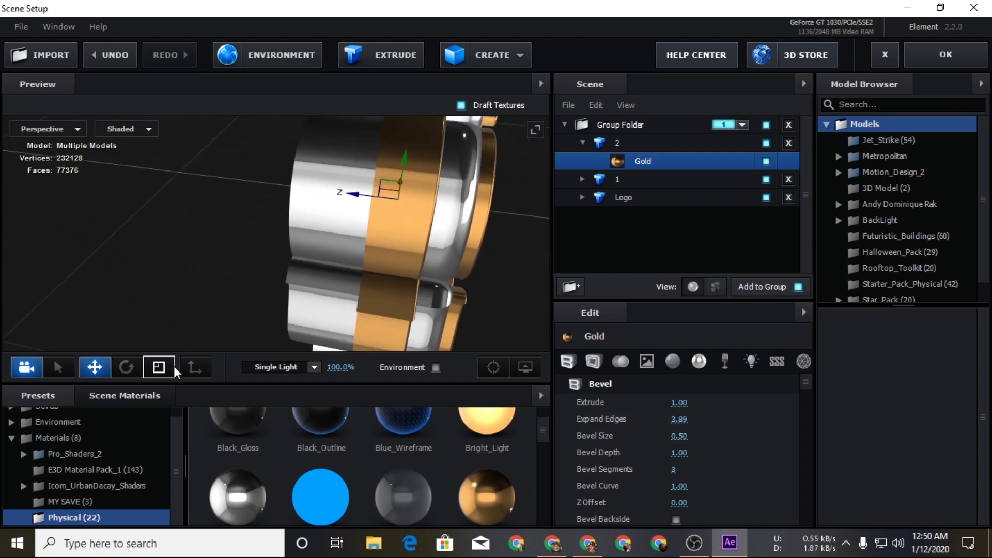
- Scale model 2 down along Z into a thin gold band
{"action": "left_click", "coordinate": [159, 366]}
{"action": "left_click_drag", "start_coordinate": [348, 195], "coordinate": [365, 200]}
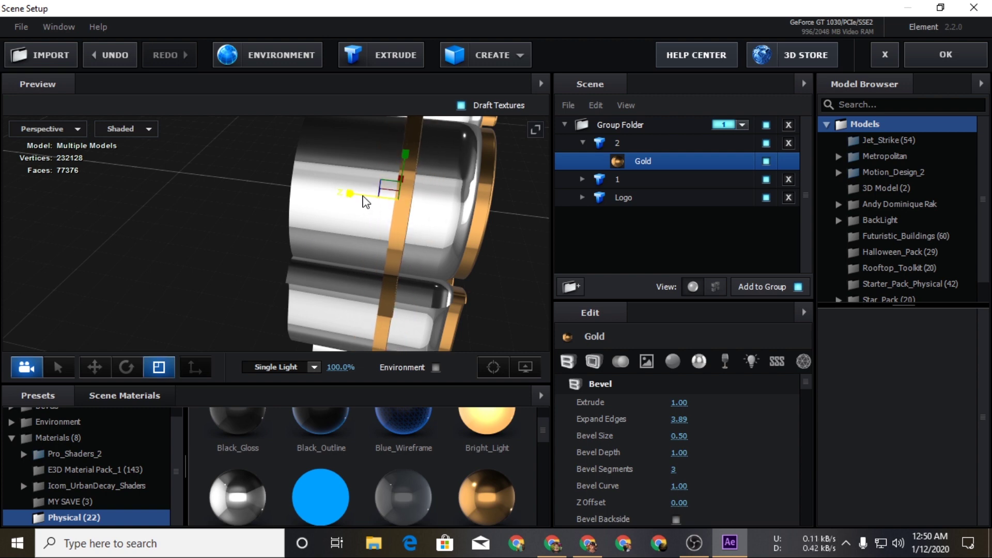
{"action": "key", "text": "w"}
{"action": "mouse_move", "coordinate": [205, 304]}
{"action": "left_mouse_down"}
{"action": "mouse_move", "coordinate": [301, 221]}
{"action": "mouse_move", "coordinate": [395, 246]}
{"action": "left_mouse_up"}
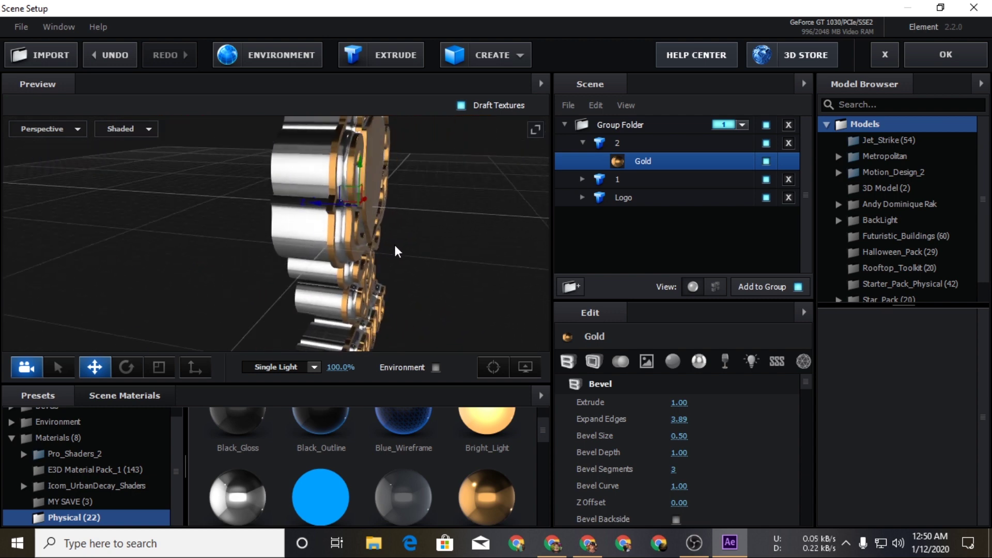
- Make two copies of model 2 with Ctrl+D, shifting the first slightly along Z
{"action": "key", "text": "ctrl+d"}
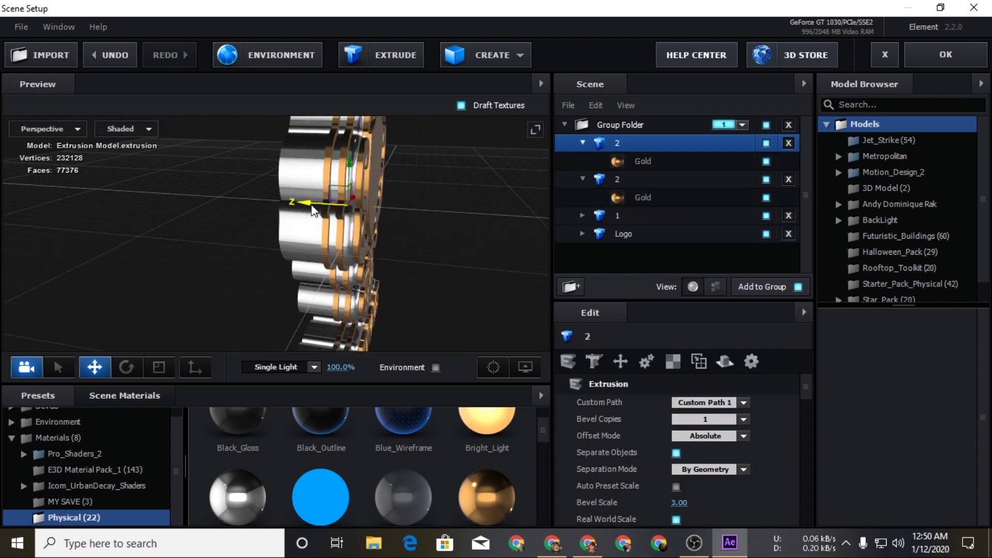
{"action": "left_click_drag", "start_coordinate": [312, 209], "coordinate": [304, 206]}
{"action": "key", "text": "ctrl+d"}
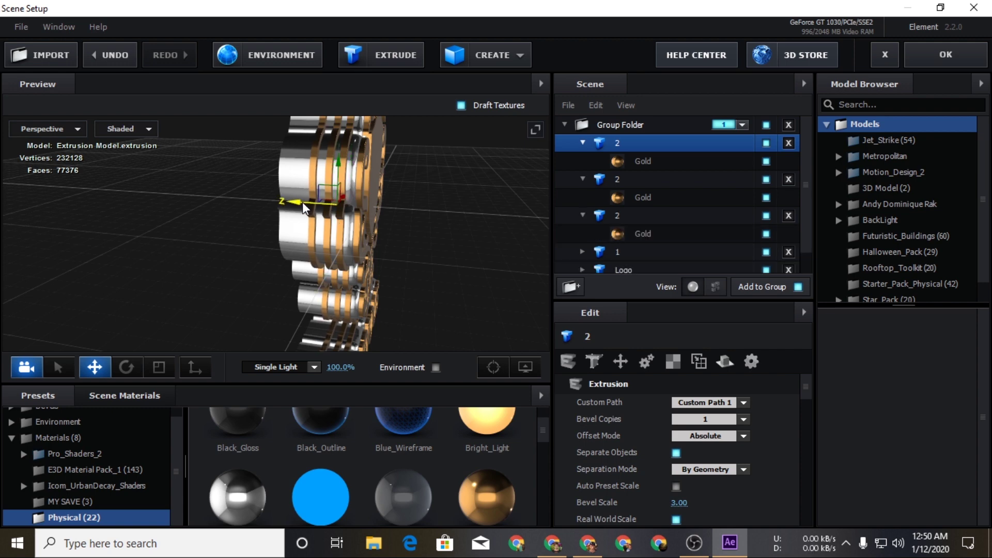
{"action": "left_click", "coordinate": [299, 203]}
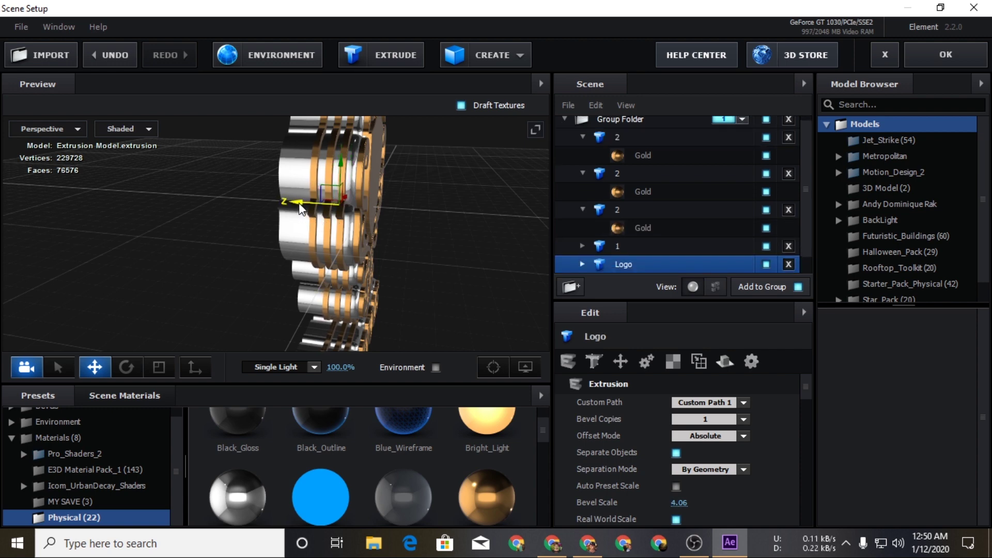
{"action": "left_click_drag", "start_coordinate": [299, 205], "coordinate": [280, 197]}
{"action": "key", "text": "ctrl+z"}
- Offset the top model 2 copy along Z and view the stacked gold bands from the front
{"action": "scroll", "coordinate": [633, 171], "scroll_direction": "up", "scroll_amount": 1}
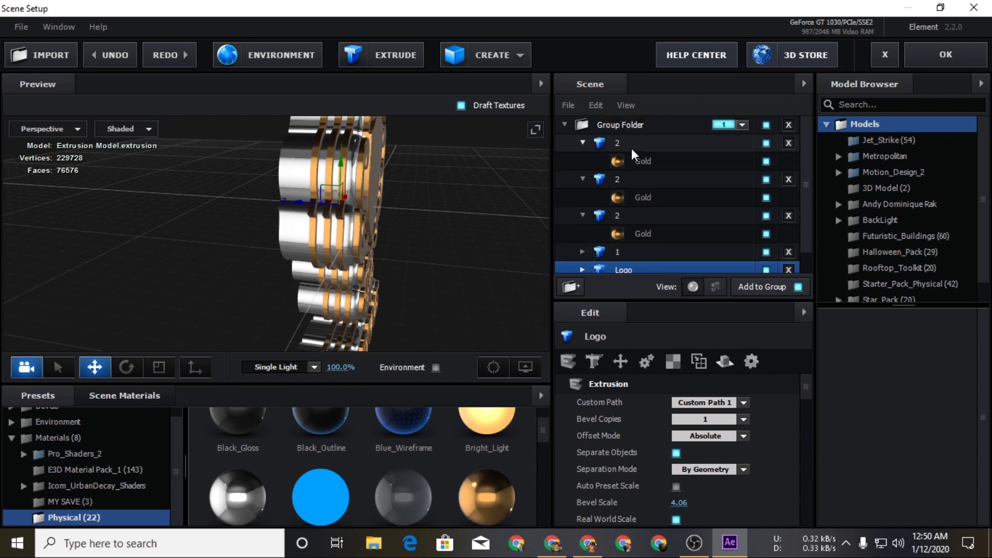
{"action": "left_click", "coordinate": [632, 147]}
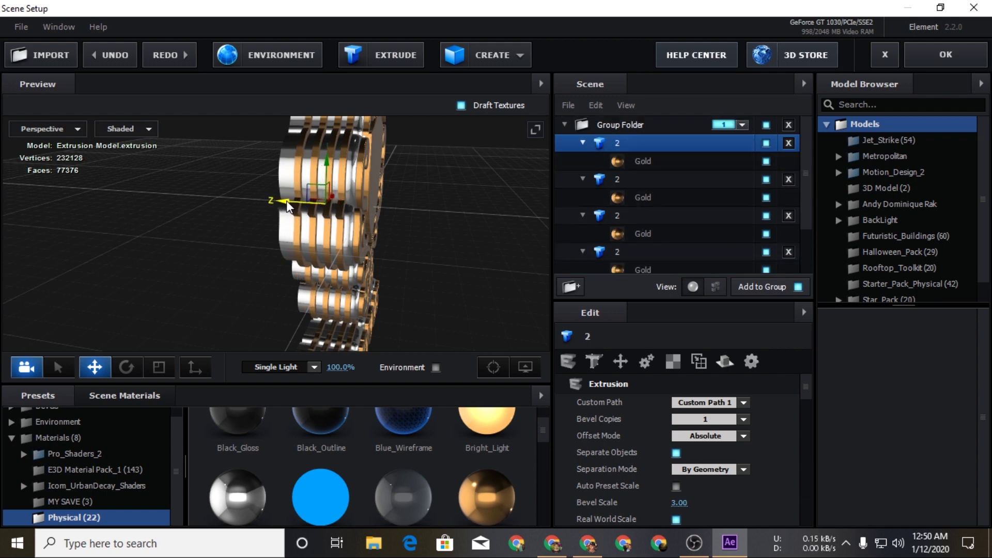
{"action": "left_click_drag", "start_coordinate": [286, 200], "coordinate": [281, 201]}
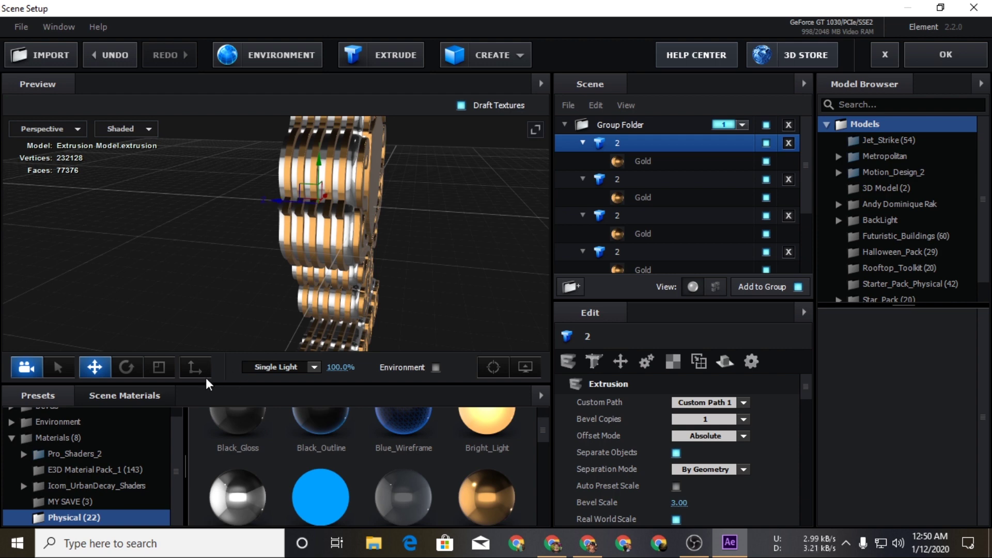
{"action": "left_click", "coordinate": [158, 367]}
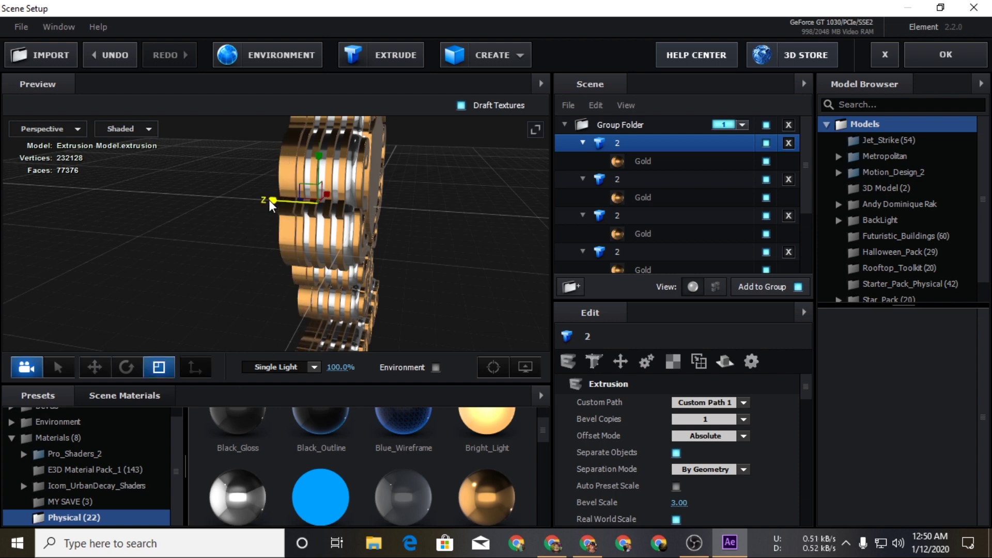
{"action": "mouse_move", "coordinate": [295, 252]}
{"action": "left_mouse_down"}
{"action": "mouse_move", "coordinate": [313, 250]}
{"action": "mouse_move", "coordinate": [328, 280]}
{"action": "left_mouse_up"}
{"action": "left_click", "coordinate": [94, 367]}
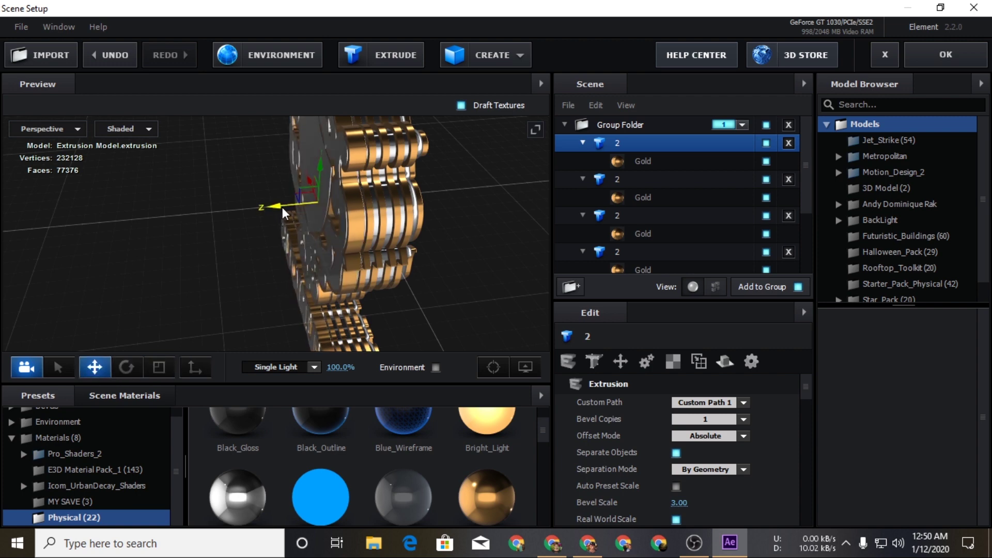
{"action": "mouse_move", "coordinate": [389, 268]}
{"action": "left_mouse_down"}
{"action": "mouse_move", "coordinate": [491, 205]}
{"action": "mouse_move", "coordinate": [322, 311]}
{"action": "mouse_move", "coordinate": [311, 281]}
{"action": "left_mouse_up"}
{"action": "left_click", "coordinate": [582, 178]}
- Collapse the model 2 entries and select model 1's Gold material
{"action": "left_click", "coordinate": [583, 143]}
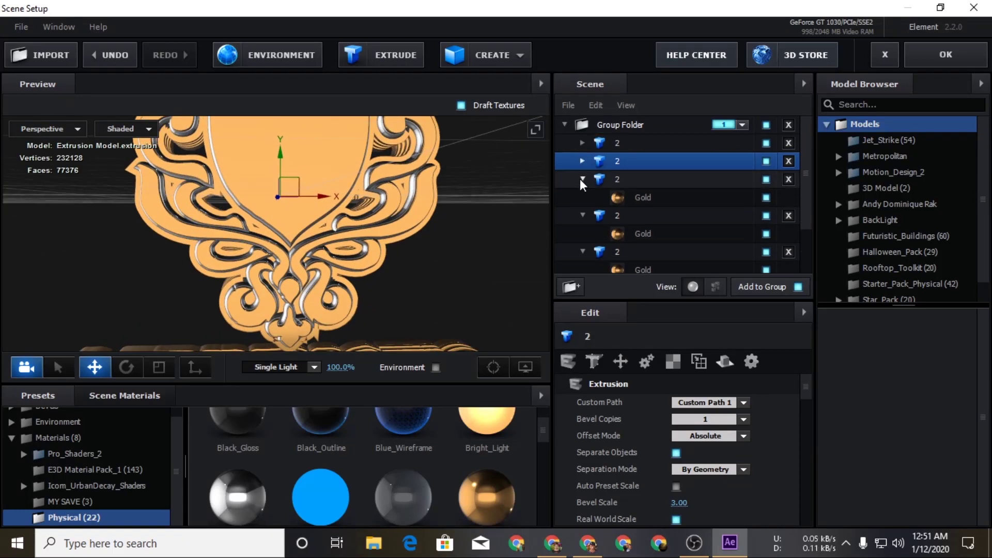
{"action": "left_click", "coordinate": [583, 179]}
{"action": "left_click", "coordinate": [583, 197]}
{"action": "left_click", "coordinate": [582, 215]}
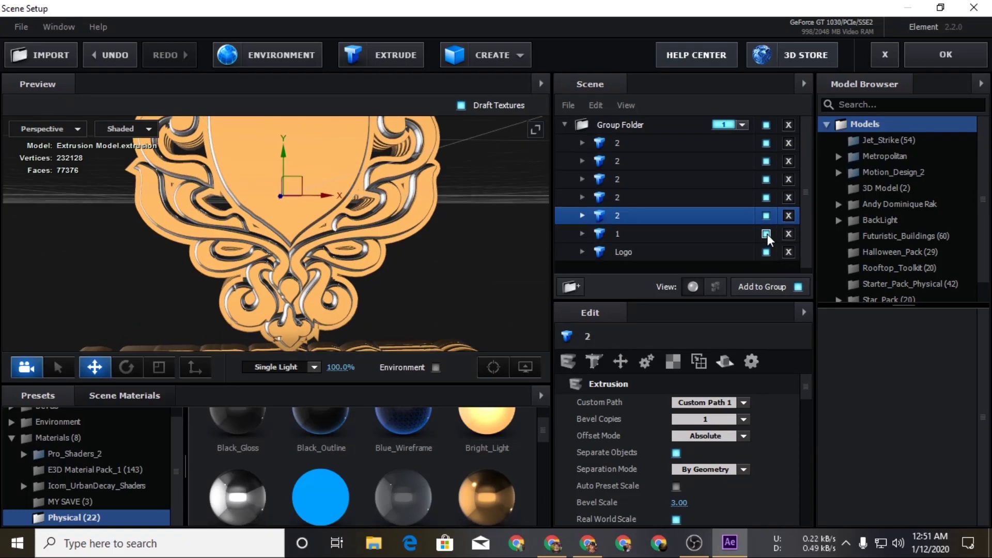
{"action": "left_click", "coordinate": [652, 235]}
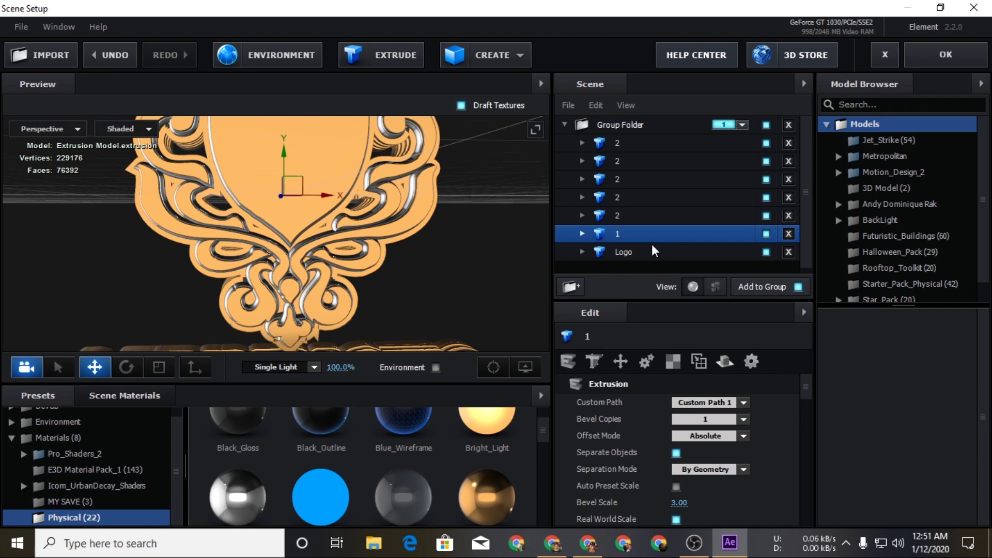
{"action": "left_click", "coordinate": [765, 252]}
{"action": "mouse_move", "coordinate": [548, 267]}
{"action": "left_mouse_down"}
{"action": "mouse_move", "coordinate": [429, 279]}
{"action": "mouse_move", "coordinate": [648, 263]}
{"action": "left_mouse_up"}
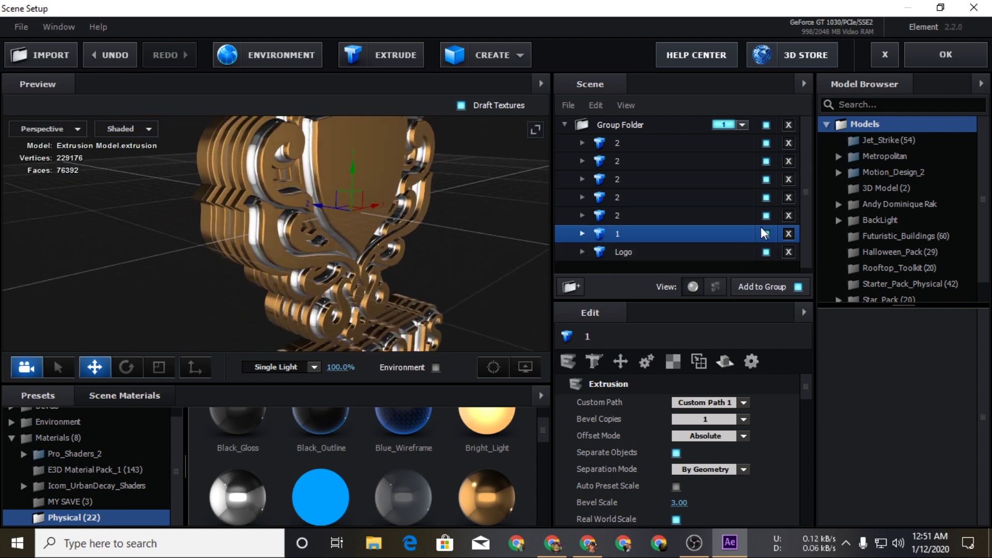
{"action": "left_click", "coordinate": [581, 233]}
{"action": "left_click", "coordinate": [655, 253]}
{"action": "mouse_move", "coordinate": [414, 249]}
{"action": "left_mouse_down"}
{"action": "mouse_move", "coordinate": [454, 250]}
{"action": "mouse_move", "coordinate": [407, 248]}
{"action": "mouse_move", "coordinate": [433, 247]}
{"action": "left_mouse_up"}
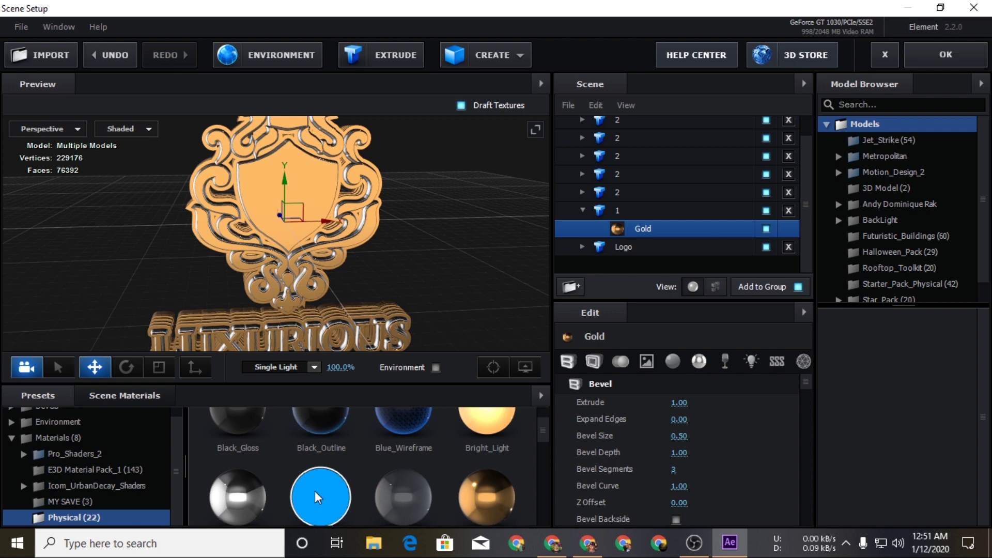
- Try the Green_Light, Metal_Diffused and SSS Real materials on model 1
{"action": "scroll", "coordinate": [314, 491], "scroll_direction": "down", "scroll_amount": 2}
{"action": "left_click_drag", "start_coordinate": [238, 486], "coordinate": [639, 228]}
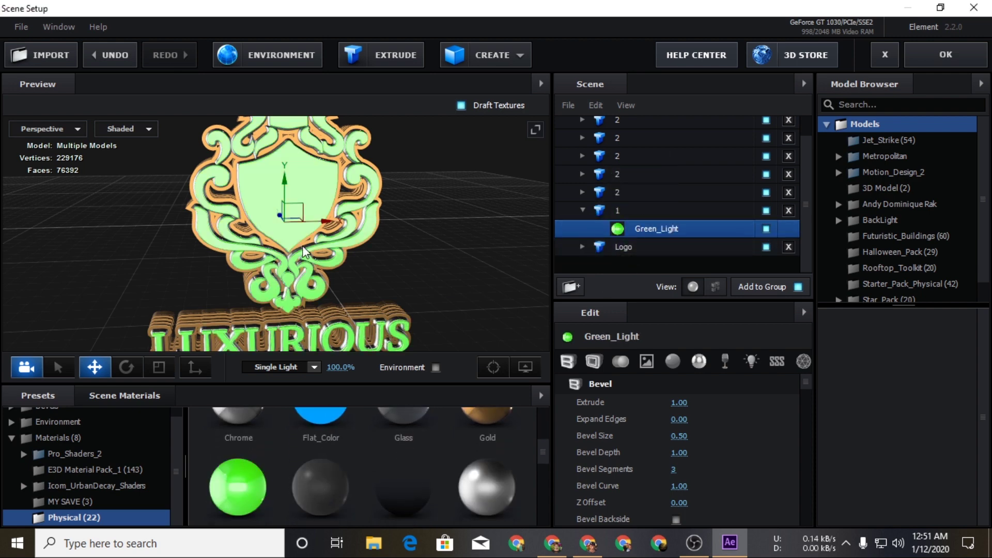
{"action": "left_click_drag", "start_coordinate": [326, 252], "coordinate": [363, 247]}
{"action": "scroll", "coordinate": [363, 247], "scroll_direction": "up", "scroll_amount": 5}
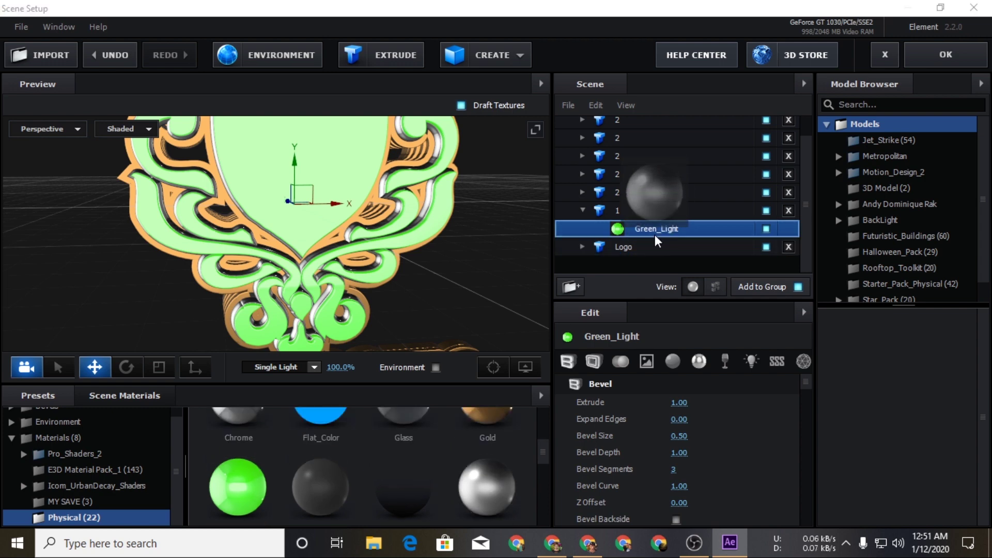
{"action": "left_click_drag", "start_coordinate": [490, 473], "coordinate": [655, 230]}
{"action": "left_click_drag", "start_coordinate": [476, 244], "coordinate": [432, 247]}
{"action": "scroll", "coordinate": [437, 425], "scroll_direction": "down", "scroll_amount": 1}
{"action": "scroll", "coordinate": [437, 426], "scroll_direction": "down", "scroll_amount": 2}
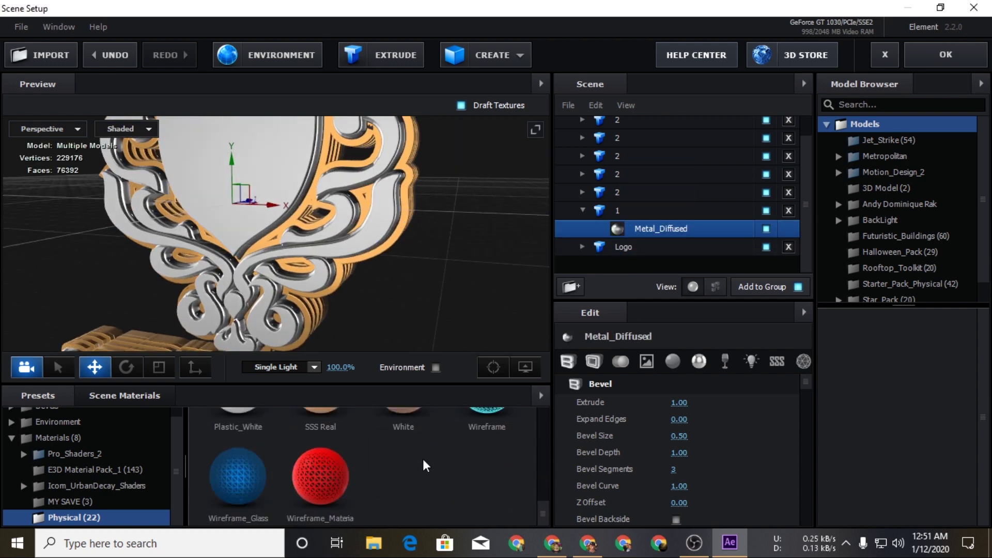
{"action": "scroll", "coordinate": [423, 458], "scroll_direction": "up", "scroll_amount": 1}
{"action": "left_click_drag", "start_coordinate": [340, 450], "coordinate": [669, 229]}
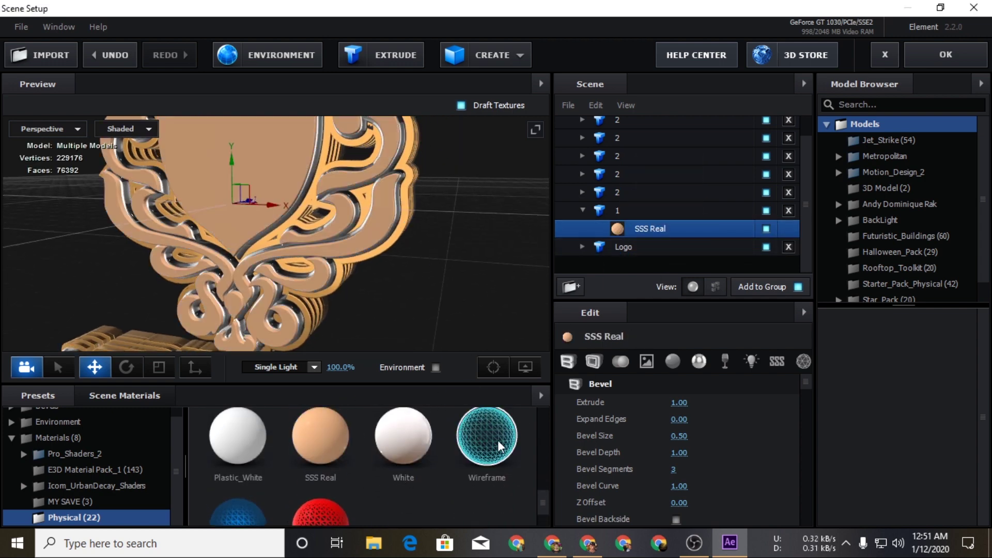
{"action": "scroll", "coordinate": [476, 454], "scroll_direction": "up", "scroll_amount": 2}
{"action": "scroll", "coordinate": [465, 457], "scroll_direction": "up", "scroll_amount": 1}
- Apply the Glass material to the shield face and reset it to defaults
{"action": "left_click_drag", "start_coordinate": [663, 228], "coordinate": [664, 228]}
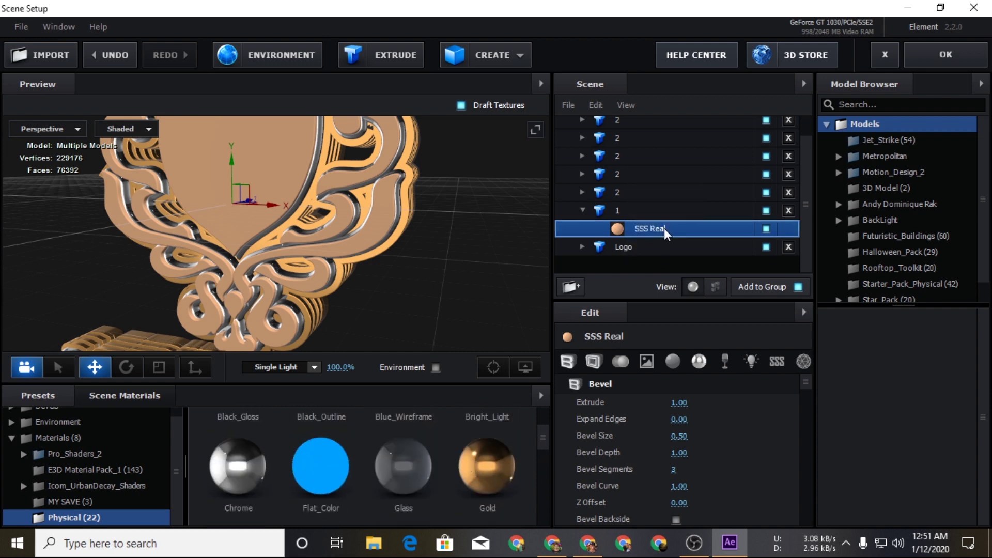
{"action": "left_click_drag", "start_coordinate": [449, 251], "coordinate": [499, 269]}
{"action": "scroll", "coordinate": [345, 489], "scroll_direction": "up", "scroll_amount": 1}
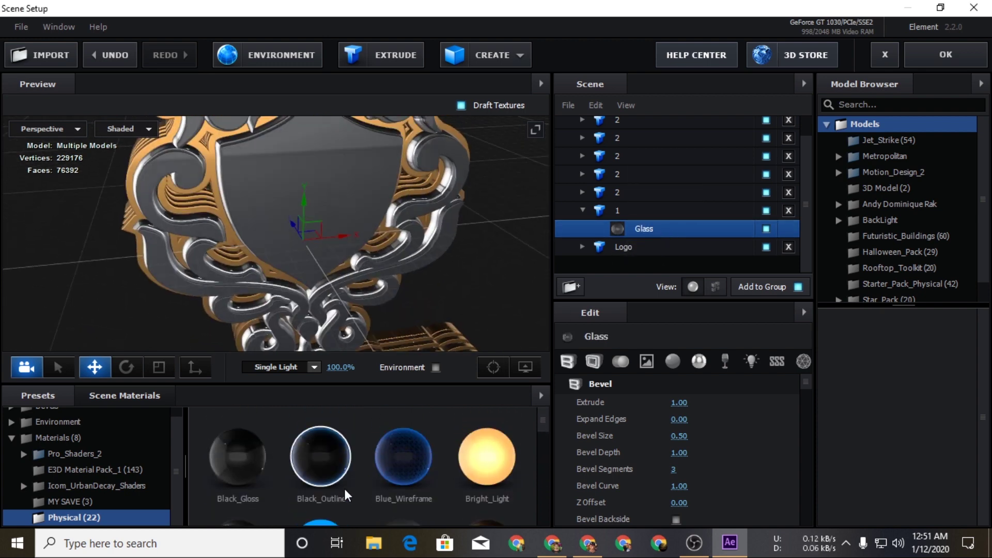
{"action": "left_click", "coordinate": [692, 237]}
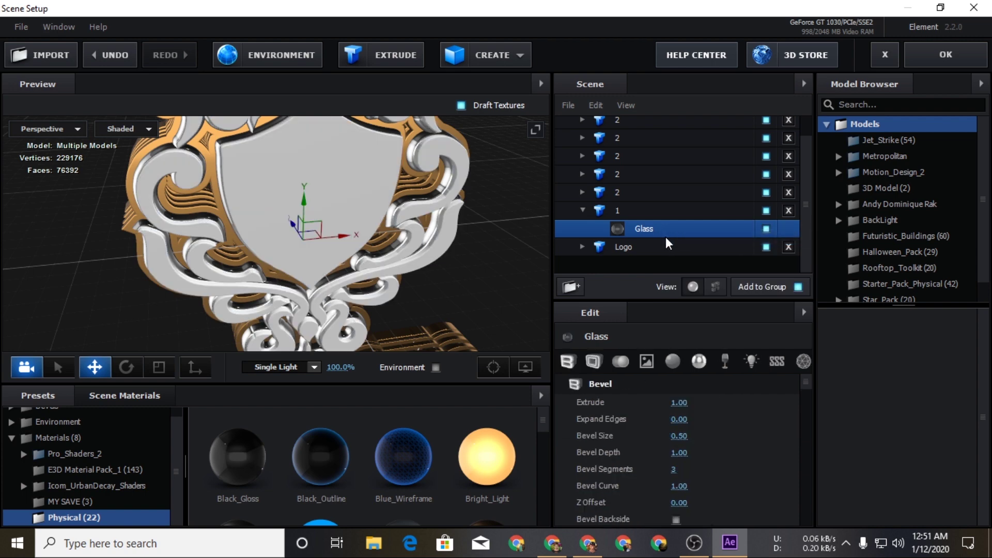
- Load Pattern3_NRM_SPEC.png into the Glass Diffuse channel with UV Repeat 8, 8, then start a Normal Bump texture
{"action": "left_click", "coordinate": [646, 361]}
{"action": "left_click", "coordinate": [675, 401]}
{"action": "left_click", "coordinate": [746, 266]}
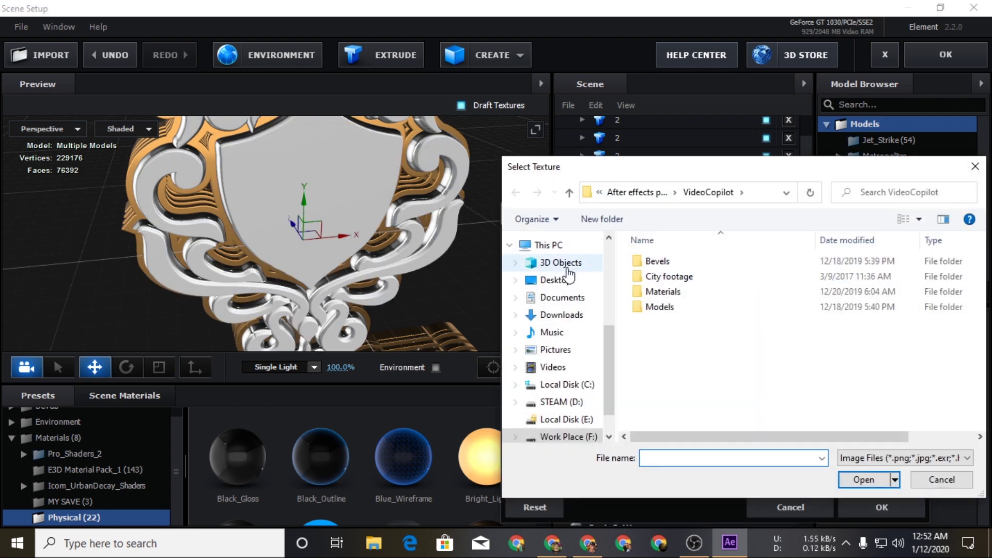
{"action": "left_click", "coordinate": [563, 279]}
{"action": "double_click", "coordinate": [841, 269]}
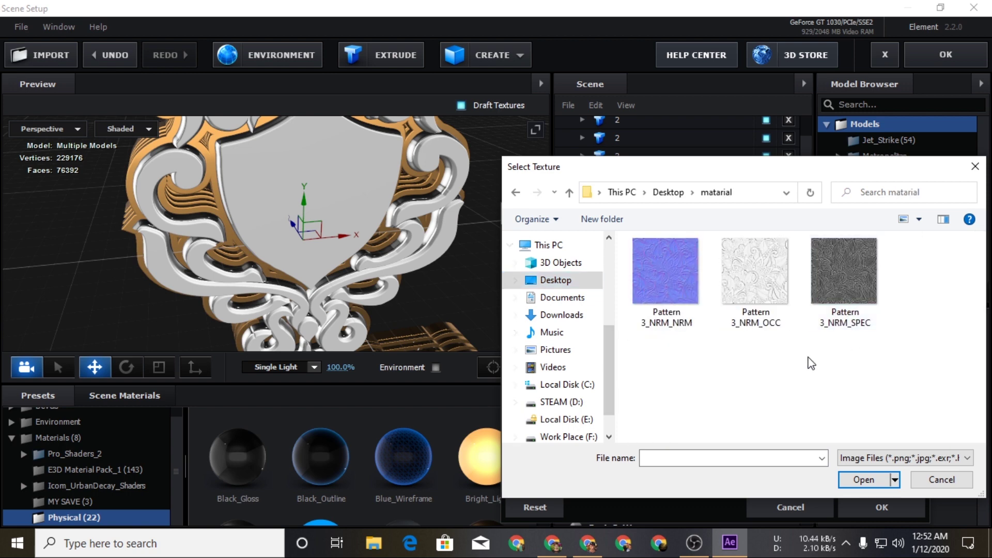
{"action": "double_click", "coordinate": [843, 270]}
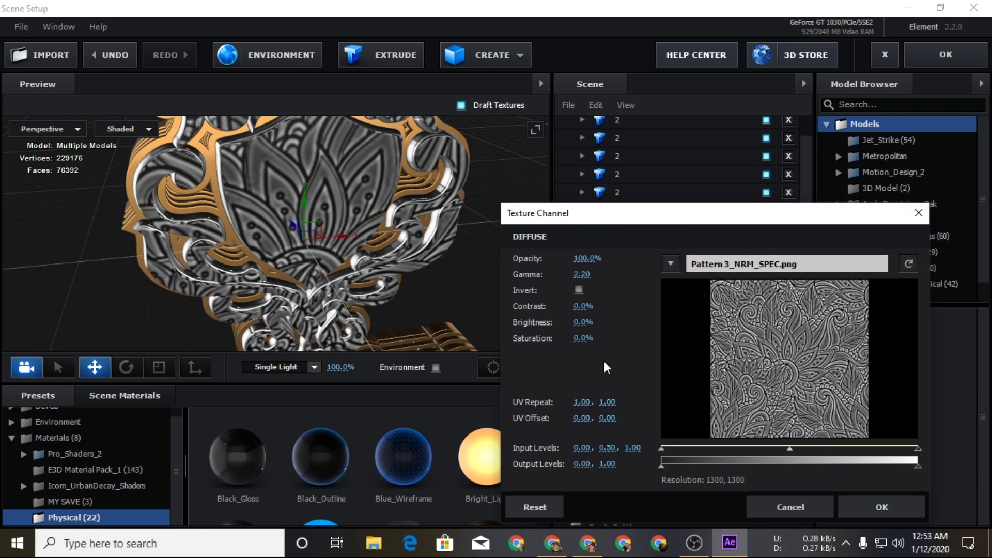
{"action": "key", "text": "Return"}
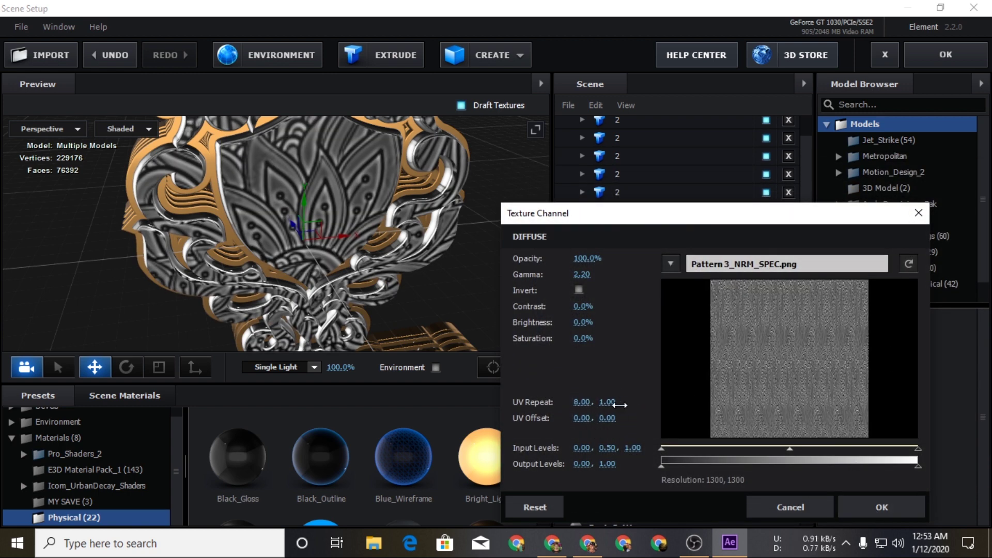
{"action": "type", "text": "8"}
{"action": "key", "text": "Return"}
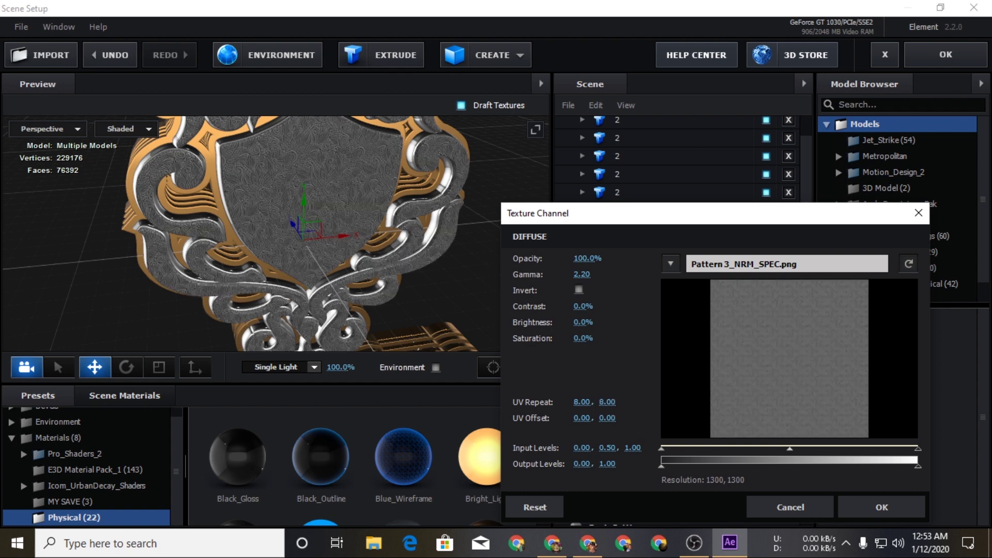
{"action": "left_click", "coordinate": [882, 506]}
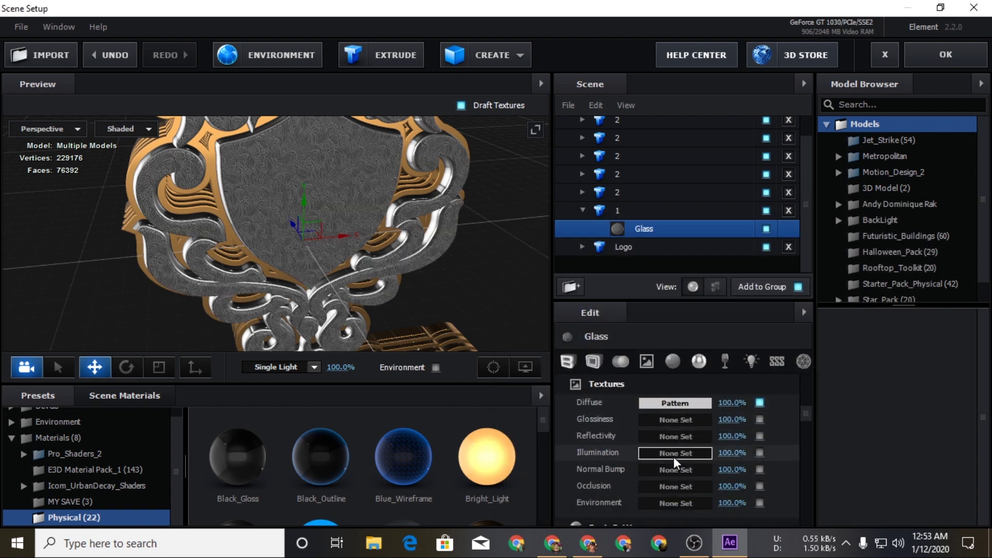
{"action": "left_click", "coordinate": [672, 474]}
{"action": "left_click", "coordinate": [729, 267]}
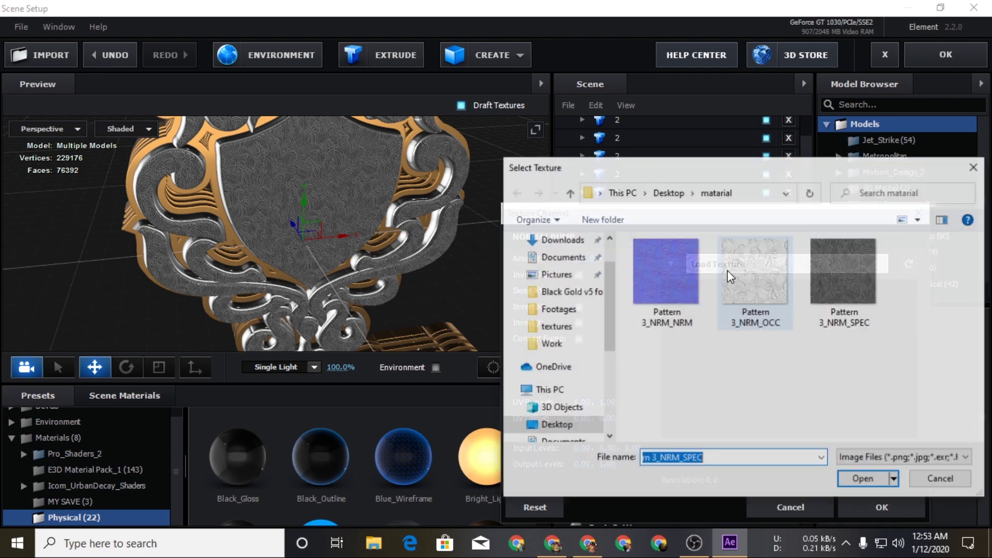
- Load Pattern 3_NRM_NRM as Normal Bump and Pattern 3_NRM_OCC as Occlusion, both tiled 8 times
{"action": "double_click", "coordinate": [660, 264]}
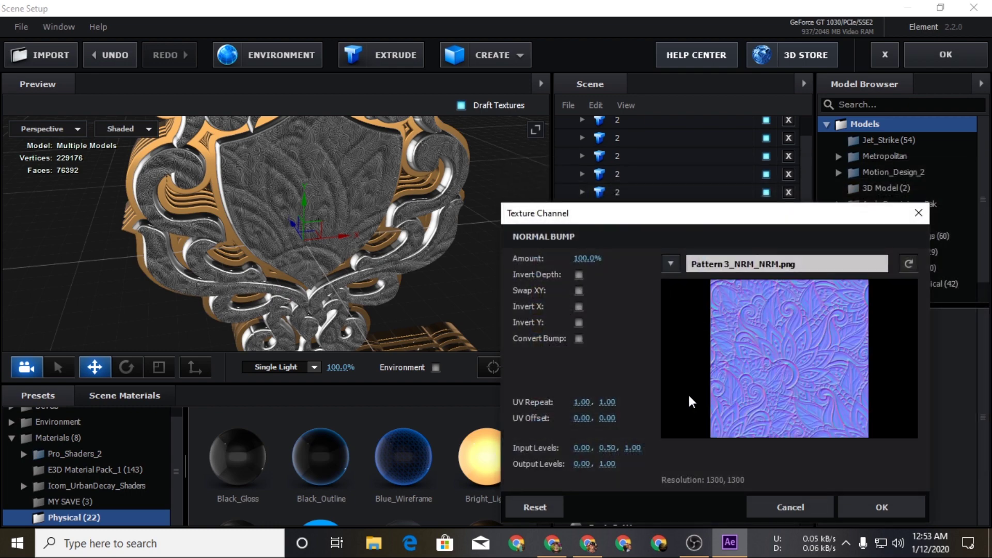
{"action": "type", "text": "8"}
{"action": "key", "text": "Return"}
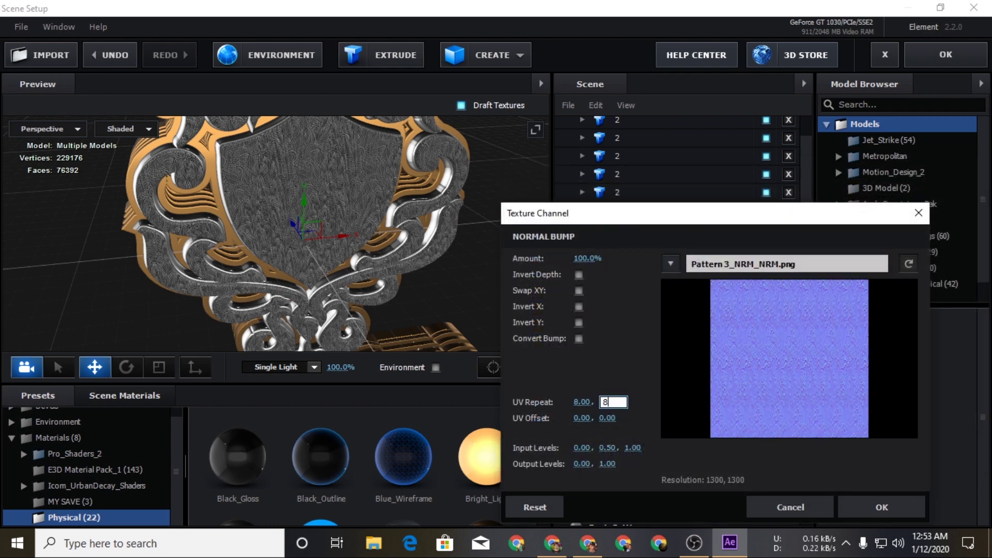
{"action": "left_click", "coordinate": [882, 507]}
{"action": "scroll", "coordinate": [613, 453], "scroll_direction": "down", "scroll_amount": 1}
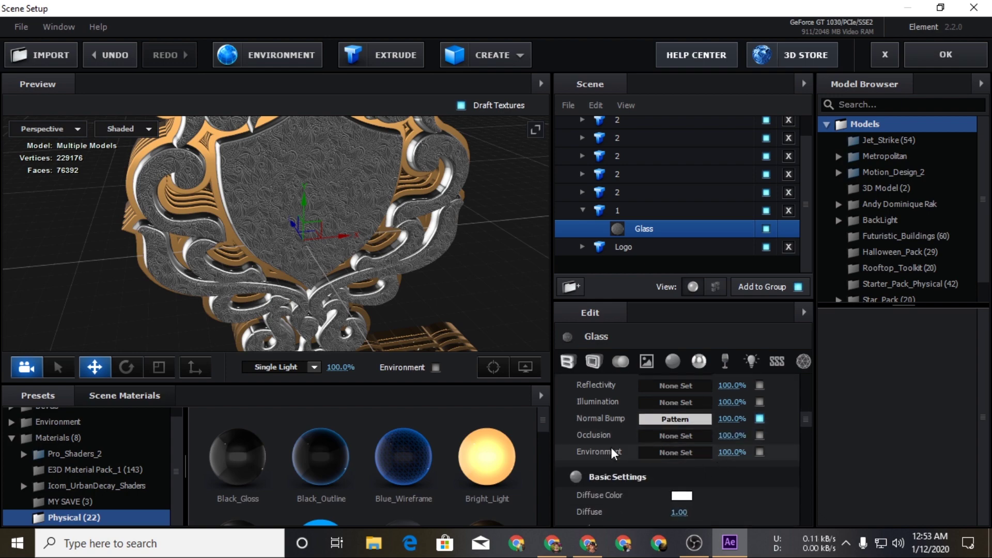
{"action": "left_click", "coordinate": [685, 440]}
{"action": "left_click", "coordinate": [780, 274]}
{"action": "double_click", "coordinate": [775, 277]}
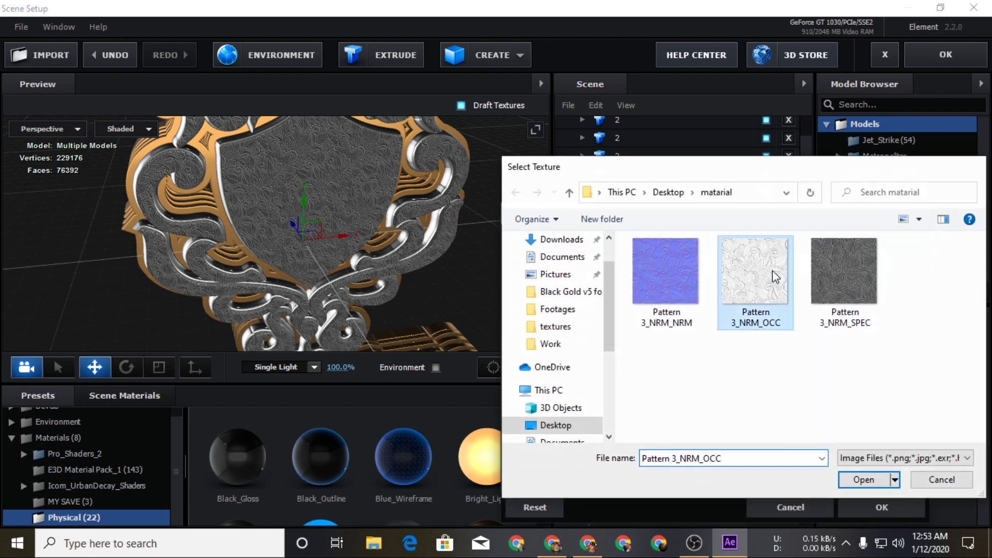
{"action": "type", "text": "8"}
{"action": "key", "text": "Return"}
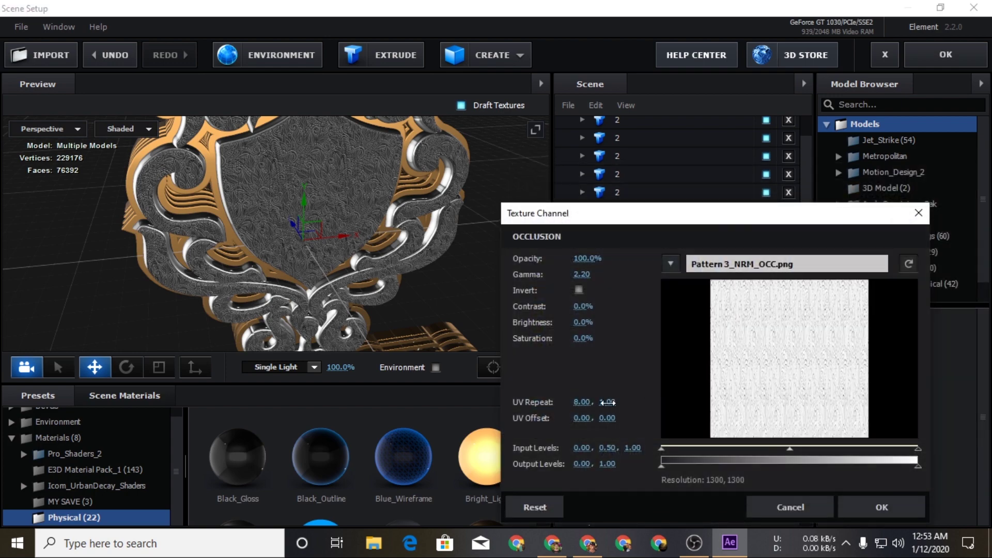
{"action": "left_click", "coordinate": [881, 509]}
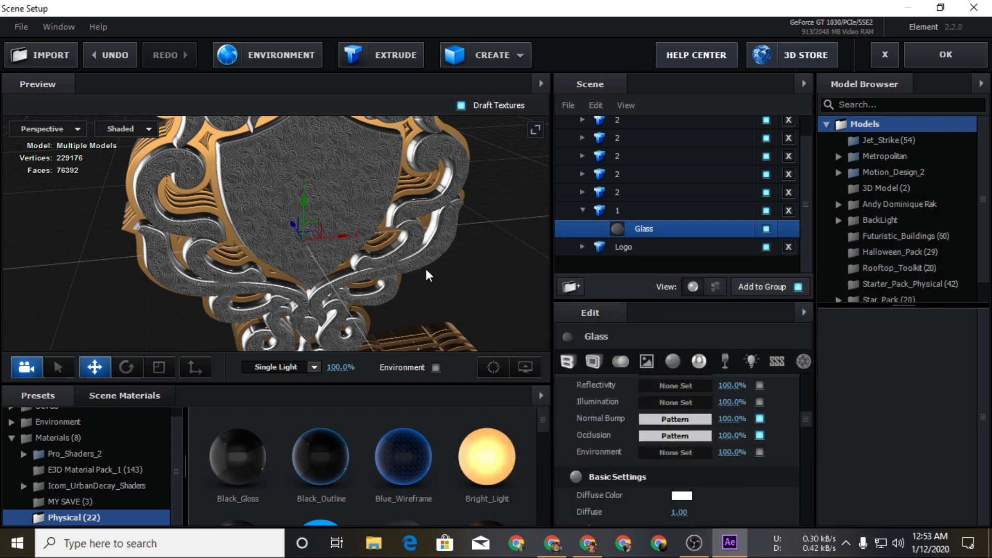
- Set the Glass material's Diffuse Color to dark brownish grey 4F3F3F
{"action": "scroll", "coordinate": [445, 257], "scroll_direction": "up", "scroll_amount": 5}
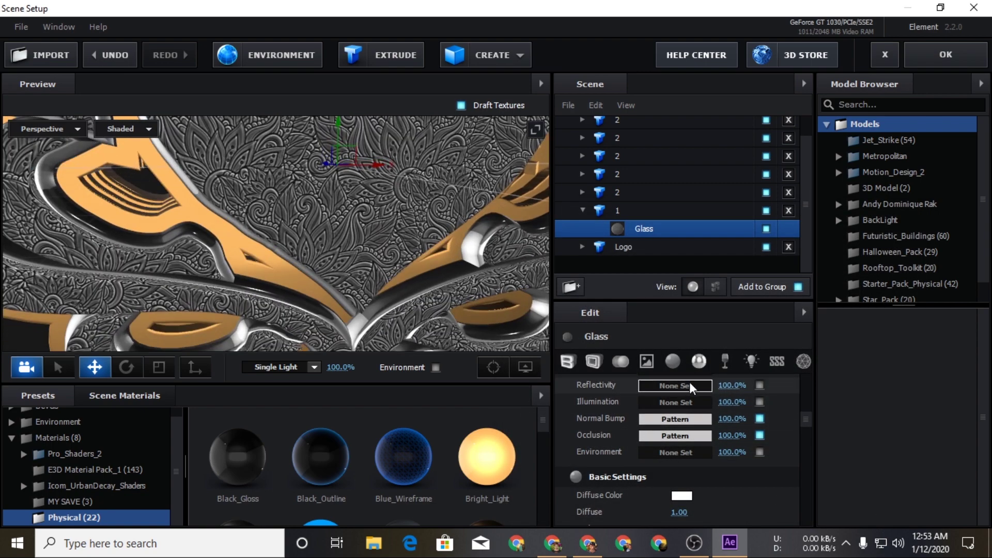
{"action": "left_click", "coordinate": [672, 361]}
{"action": "left_click", "coordinate": [681, 401]}
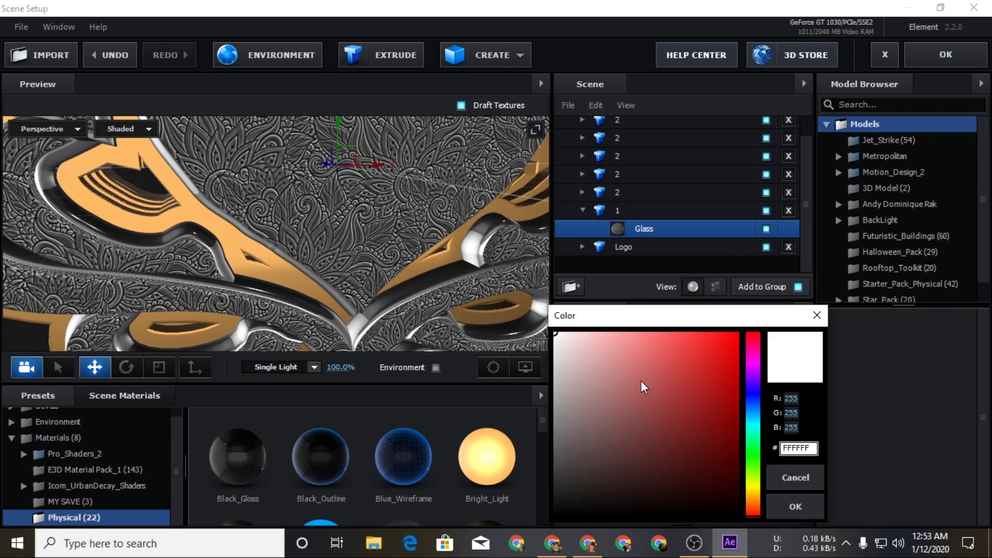
{"action": "left_click", "coordinate": [727, 333]}
{"action": "mouse_move", "coordinate": [754, 406]}
{"action": "left_mouse_down"}
{"action": "mouse_move", "coordinate": [752, 515]}
{"action": "mouse_move", "coordinate": [752, 333]}
{"action": "left_mouse_up"}
{"action": "mouse_move", "coordinate": [630, 396]}
{"action": "left_mouse_down"}
{"action": "mouse_move", "coordinate": [556, 515]}
{"action": "mouse_move", "coordinate": [596, 464]}
{"action": "left_mouse_up"}
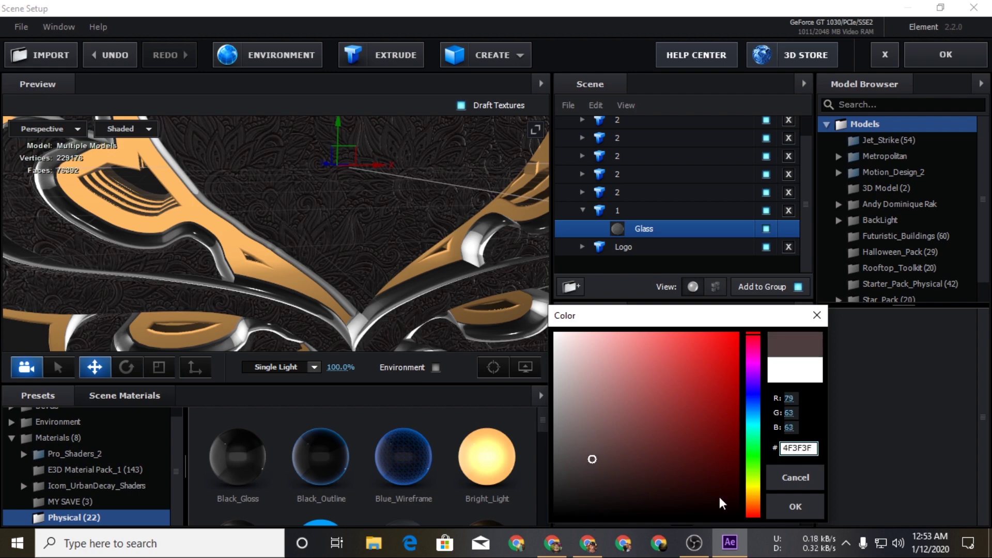
{"action": "left_click", "coordinate": [795, 506]}
{"action": "mouse_move", "coordinate": [411, 228]}
{"action": "left_mouse_down"}
{"action": "mouse_move", "coordinate": [425, 196]}
{"action": "mouse_move", "coordinate": [463, 271]}
{"action": "left_mouse_up"}
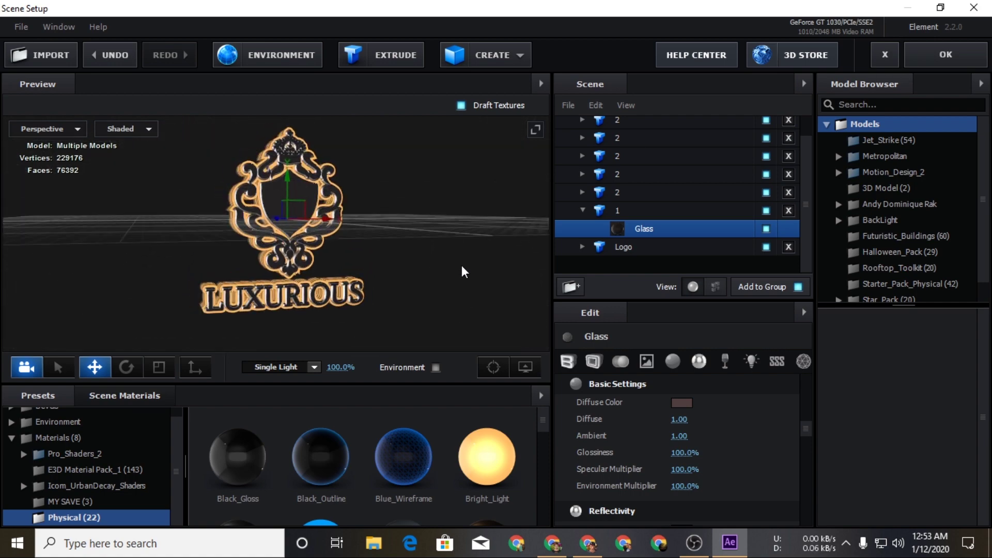
- Apply the Element 3D scene and set the composition viewer to 50% magnification
{"action": "left_click", "coordinate": [946, 55]}
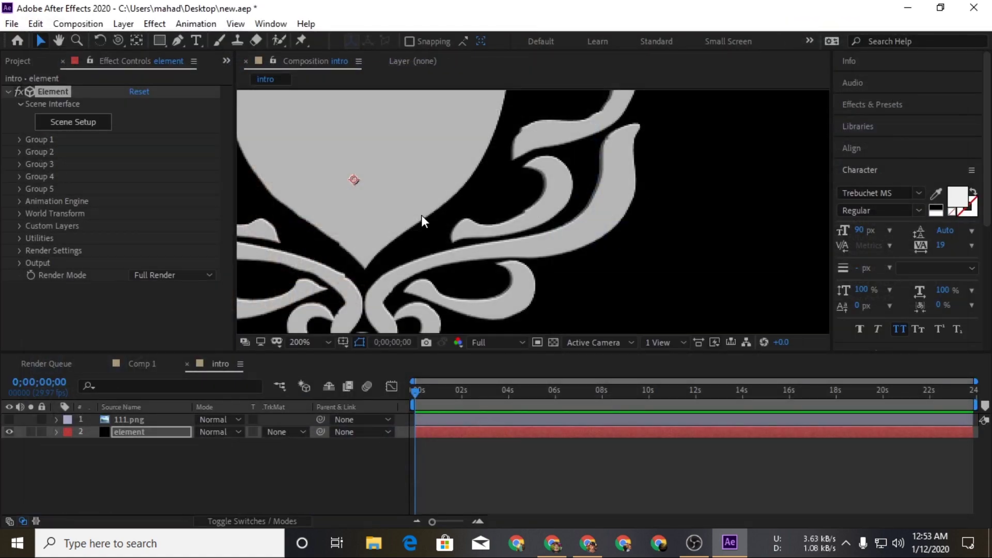
{"action": "key", "text": "comma"}
{"action": "key", "text": "comma"}
{"action": "key", "text": "comma"}
{"action": "key", "text": "comma"}
{"action": "key", "text": "comma"}
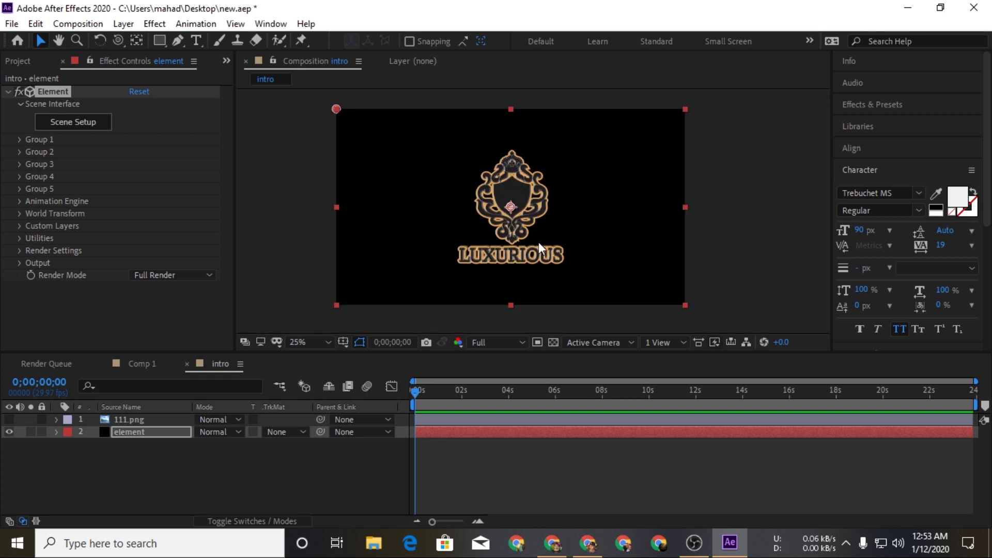
{"action": "key", "text": "period"}
{"action": "left_click", "coordinate": [331, 342]}
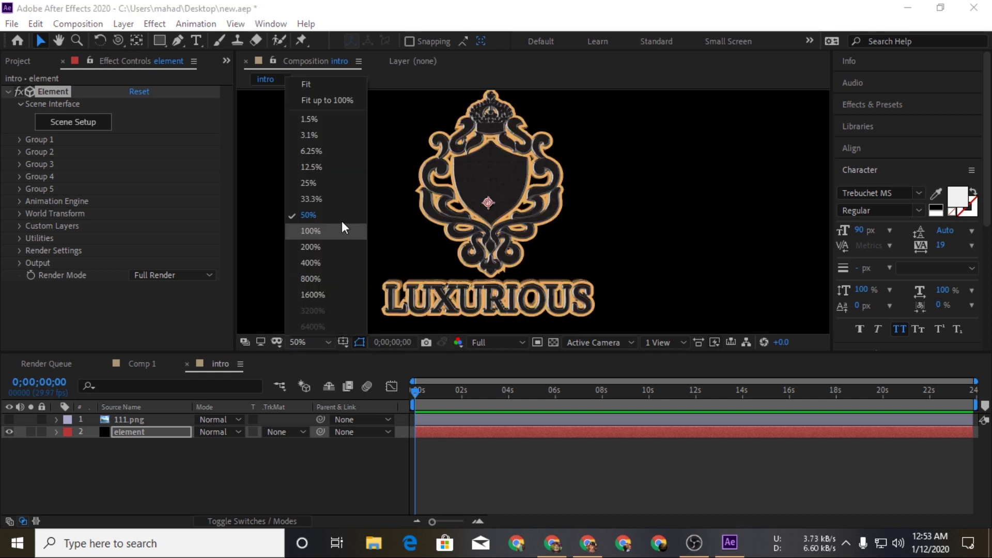
{"action": "left_click", "coordinate": [342, 221]}
- Add a new Camera 1 layer and orbit it in close on the textured shield
{"action": "right_click", "coordinate": [266, 306]}
{"action": "mouse_move", "coordinate": [339, 315]}
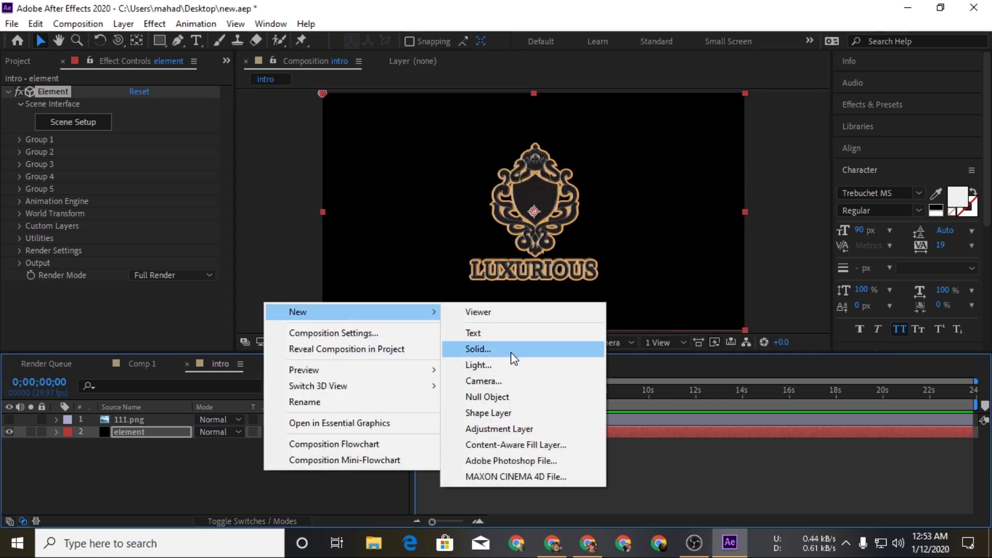
{"action": "left_click", "coordinate": [538, 382]}
{"action": "left_click", "coordinate": [643, 425]}
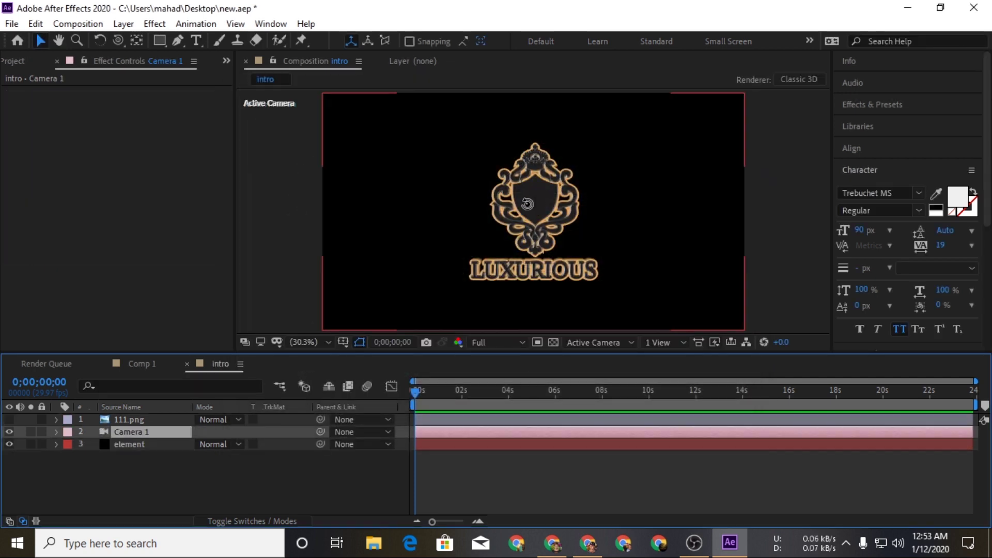
{"action": "mouse_move", "coordinate": [526, 207]}
{"action": "left_mouse_down"}
{"action": "mouse_move", "coordinate": [597, 241]}
{"action": "mouse_move", "coordinate": [446, 226]}
{"action": "mouse_move", "coordinate": [496, 202]}
{"action": "mouse_move", "coordinate": [532, 200]}
{"action": "mouse_move", "coordinate": [533, 214]}
{"action": "left_mouse_up"}
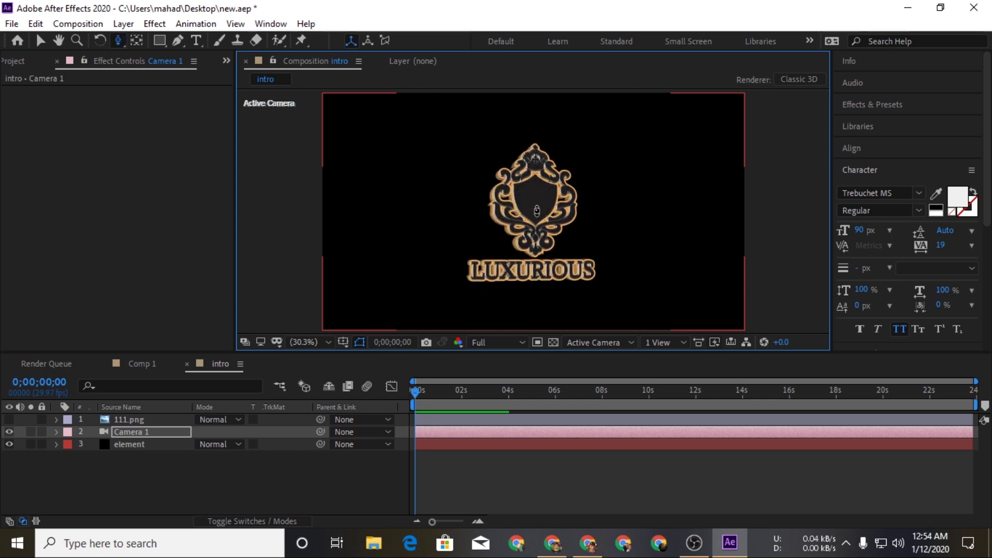
{"action": "scroll", "coordinate": [536, 211], "scroll_direction": "up", "scroll_amount": 10}
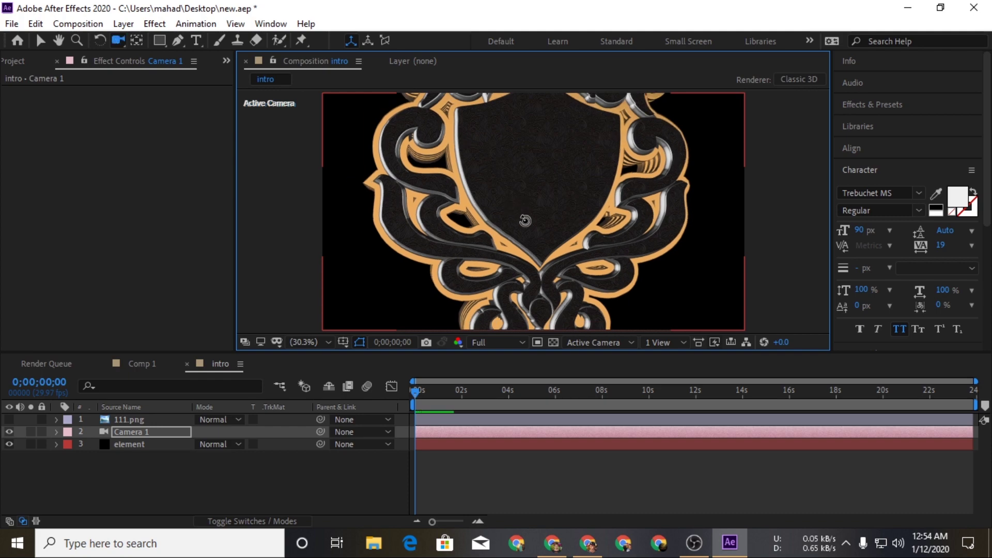
{"action": "left_click_drag", "start_coordinate": [525, 220], "coordinate": [595, 240]}
- Reopen Element 3D Scene Setup for the element layer and view the logo sideways
{"action": "left_click", "coordinate": [129, 444]}
{"action": "left_click", "coordinate": [89, 124]}
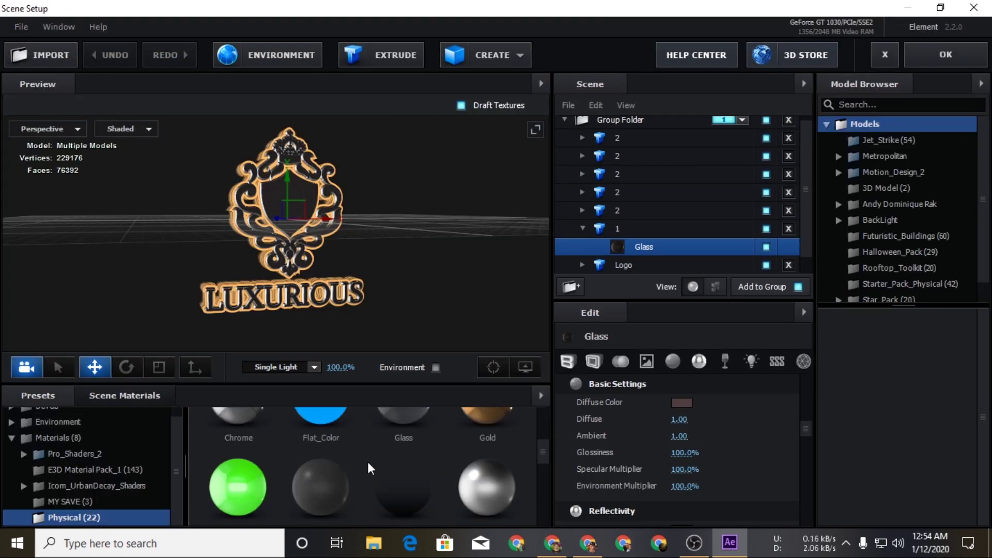
{"action": "scroll", "coordinate": [368, 468], "scroll_direction": "up", "scroll_amount": 2}
{"action": "scroll", "coordinate": [322, 274], "scroll_direction": "up", "scroll_amount": 2}
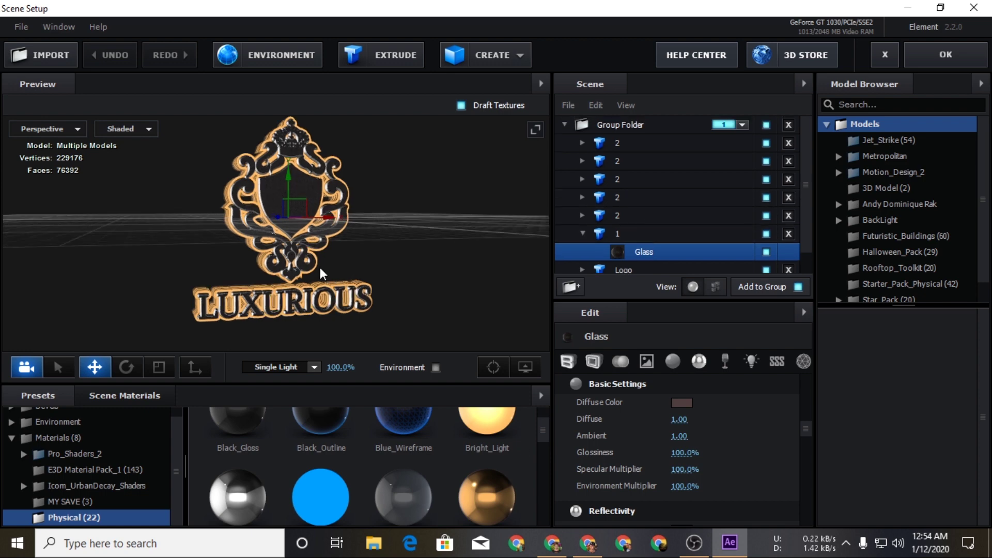
{"action": "left_click_drag", "start_coordinate": [321, 274], "coordinate": [408, 273]}
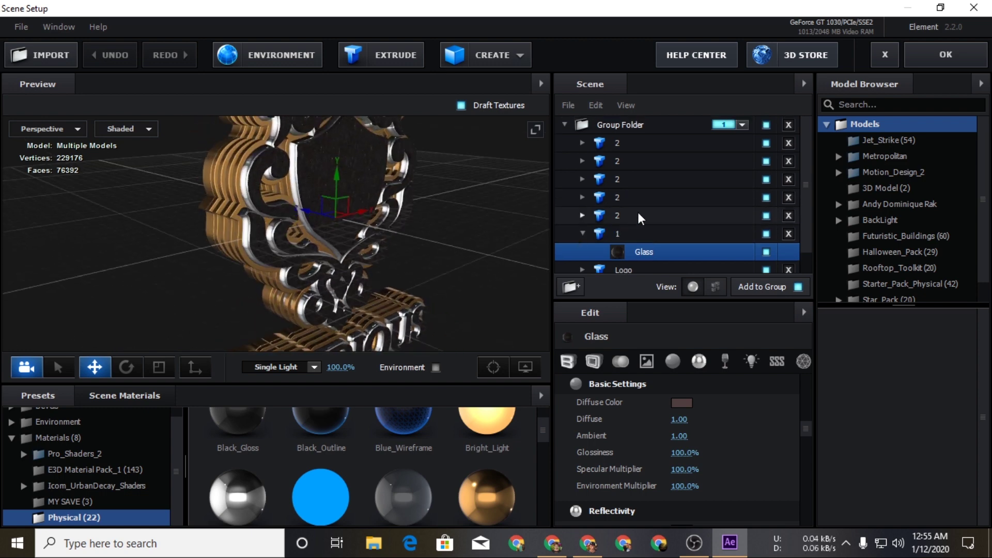
- Apply the Gold material to the Logo group in place of Chrome and accept the scene
{"action": "left_click", "coordinate": [615, 143]}
{"action": "scroll", "coordinate": [612, 178], "scroll_direction": "down", "scroll_amount": 1}
{"action": "left_click", "coordinate": [588, 246]}
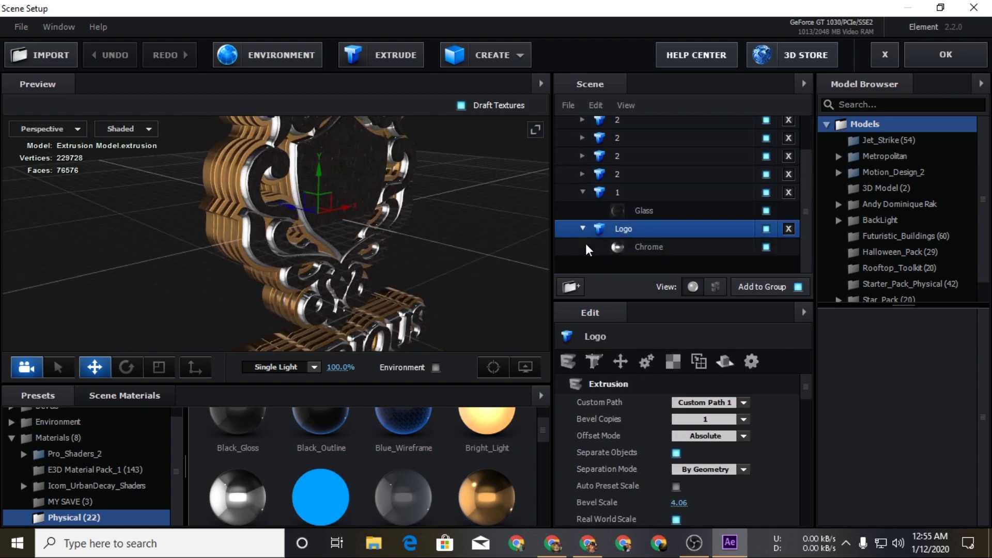
{"action": "left_click_drag", "start_coordinate": [467, 505], "coordinate": [648, 246]}
{"action": "left_click_drag", "start_coordinate": [181, 258], "coordinate": [259, 267]}
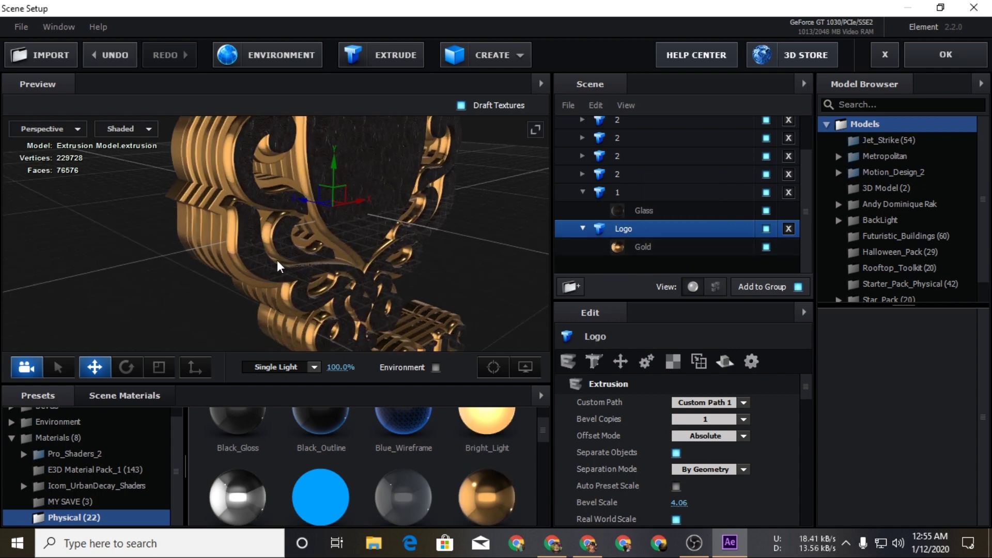
{"action": "left_click", "coordinate": [945, 54]}
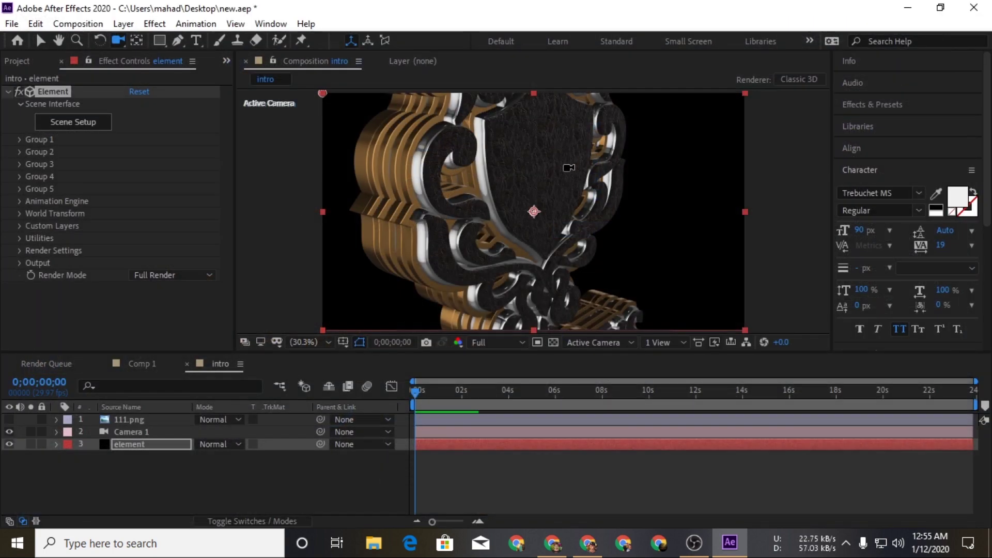
- Return to Scene Setup from a front view and collapse group 1
{"action": "left_click_drag", "start_coordinate": [546, 188], "coordinate": [522, 184]}
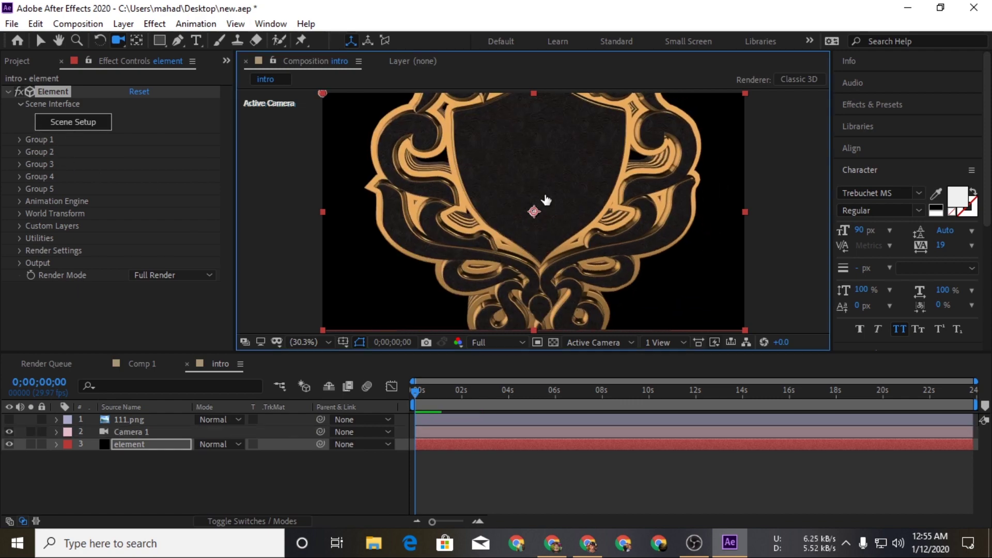
{"action": "double_click", "coordinate": [545, 199]}
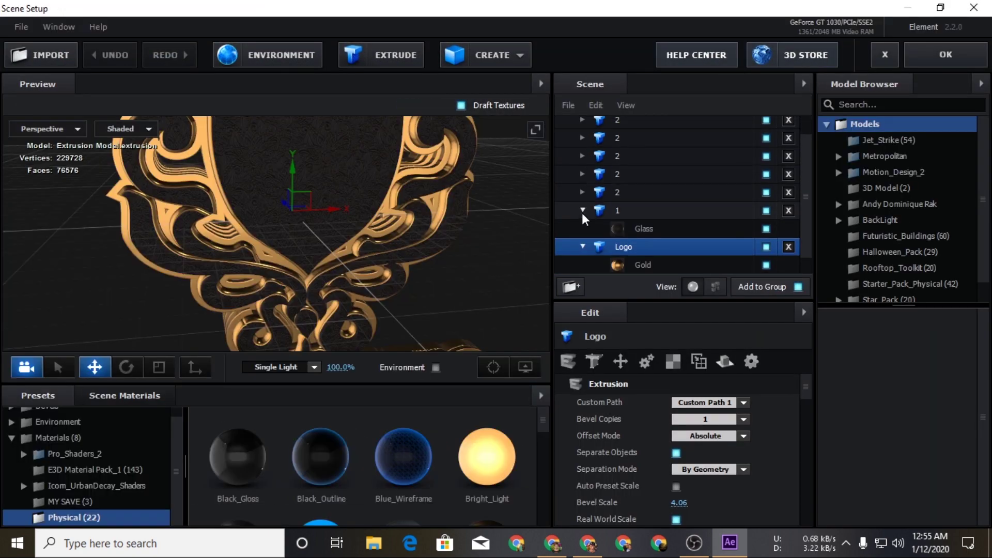
{"action": "left_click", "coordinate": [582, 211]}
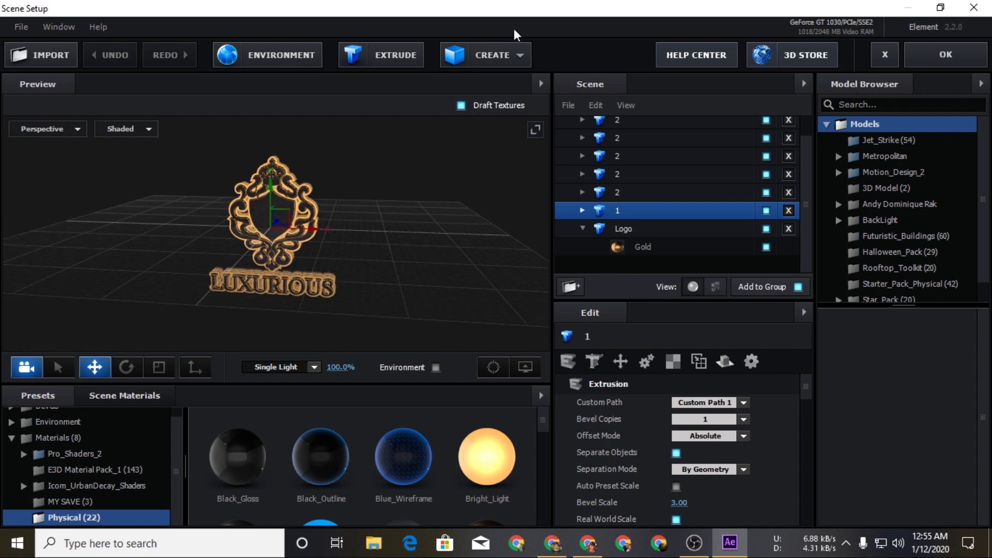
- Add a Plane Model scaled to 1000% and rotated 270° on X
{"action": "left_click", "coordinate": [505, 57]}
{"action": "left_click", "coordinate": [677, 89]}
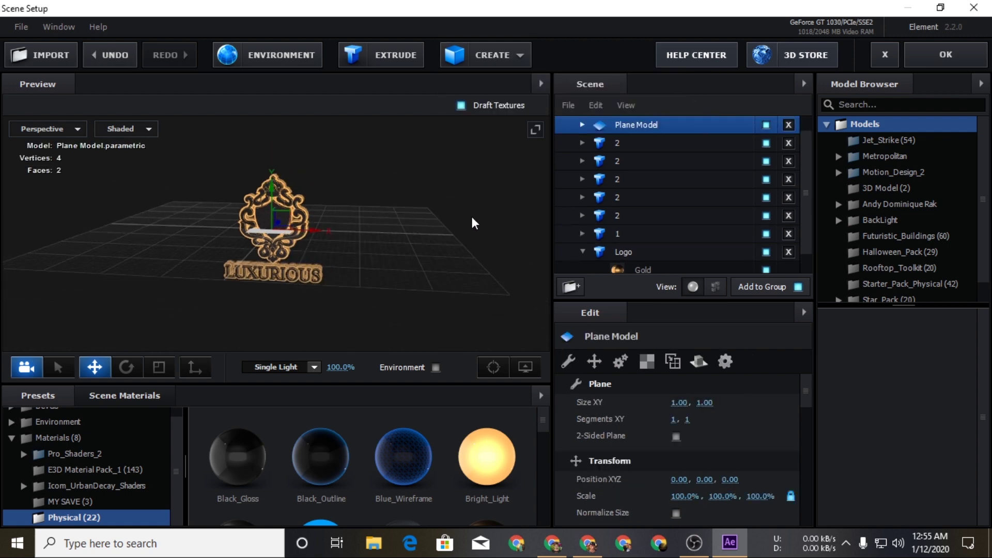
{"action": "left_click", "coordinate": [582, 252]}
{"action": "left_click", "coordinate": [635, 124]}
{"action": "scroll", "coordinate": [655, 362], "scroll_direction": "down", "scroll_amount": 3}
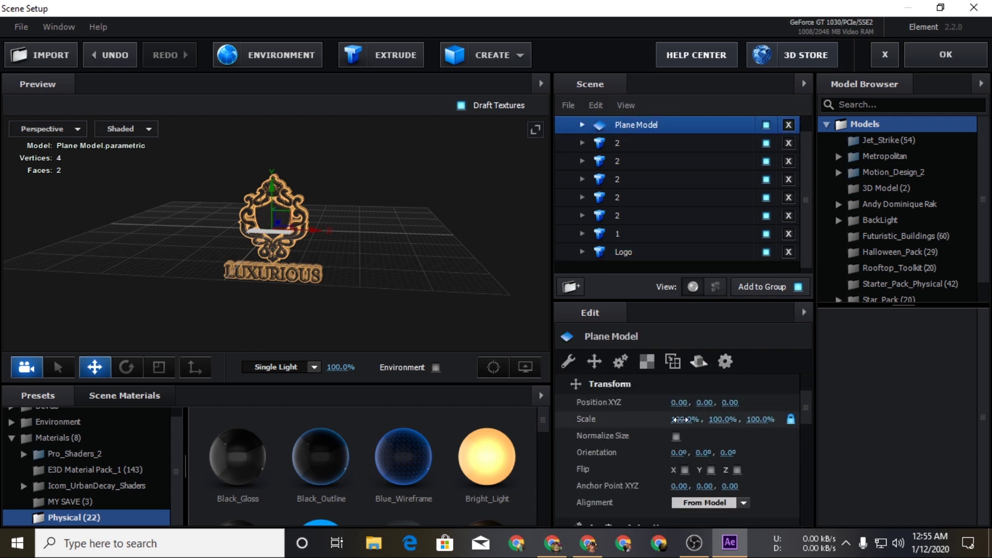
{"action": "type", "text": "0"}
{"action": "key", "text": "Return"}
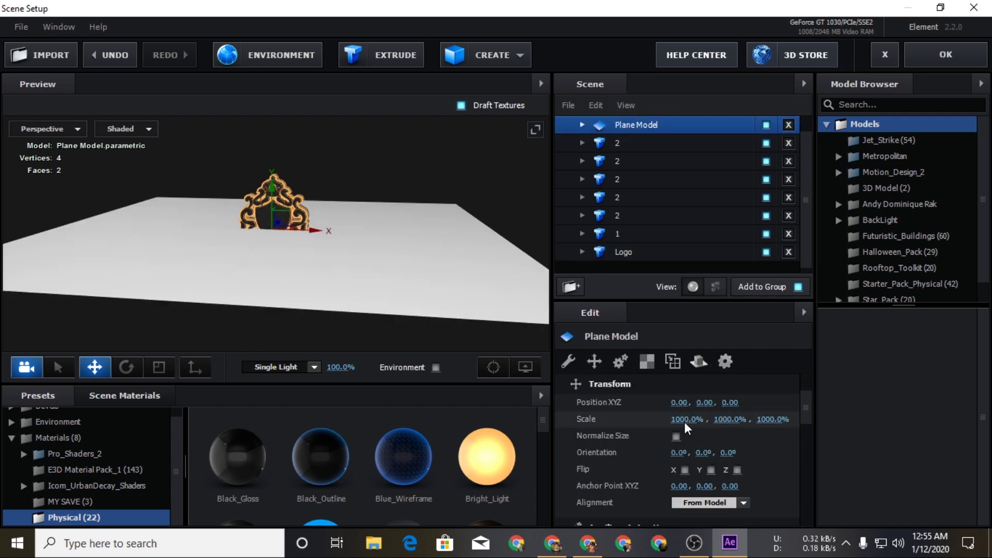
{"action": "left_click", "coordinate": [126, 367]}
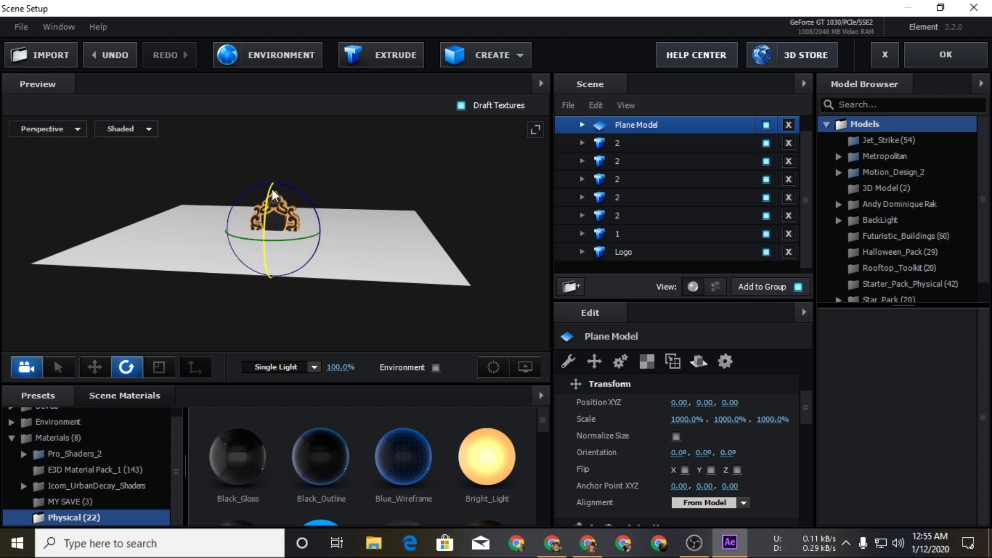
{"action": "left_click_drag", "start_coordinate": [274, 258], "coordinate": [269, 222]}
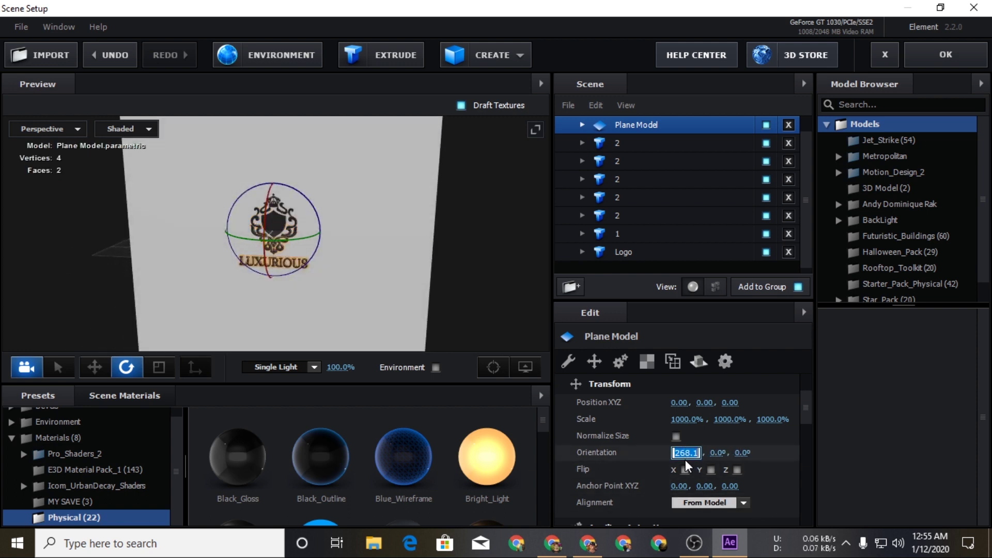
{"action": "type", "text": "70"}
{"action": "key", "text": "Return"}
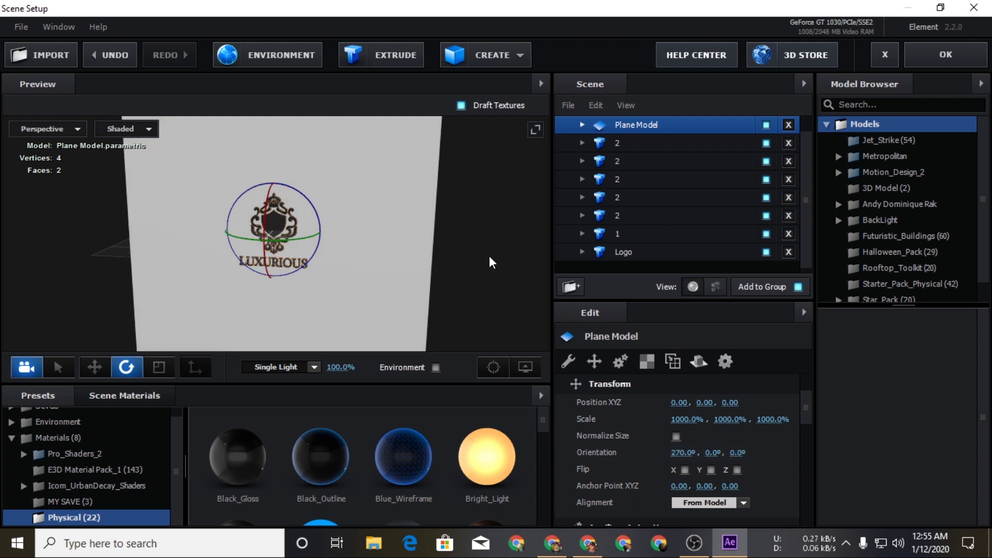
- Push the plane back 0.34 on Z behind the logo and stretch X to 1596.3%
{"action": "left_click_drag", "start_coordinate": [468, 231], "coordinate": [534, 248]}
{"action": "key", "text": "w"}
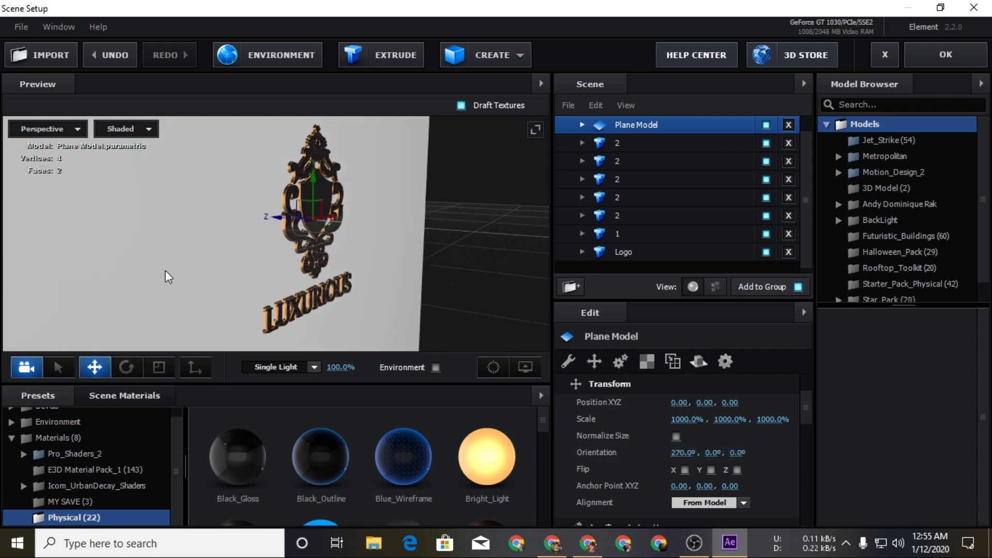
{"action": "left_click_drag", "start_coordinate": [279, 210], "coordinate": [250, 211]}
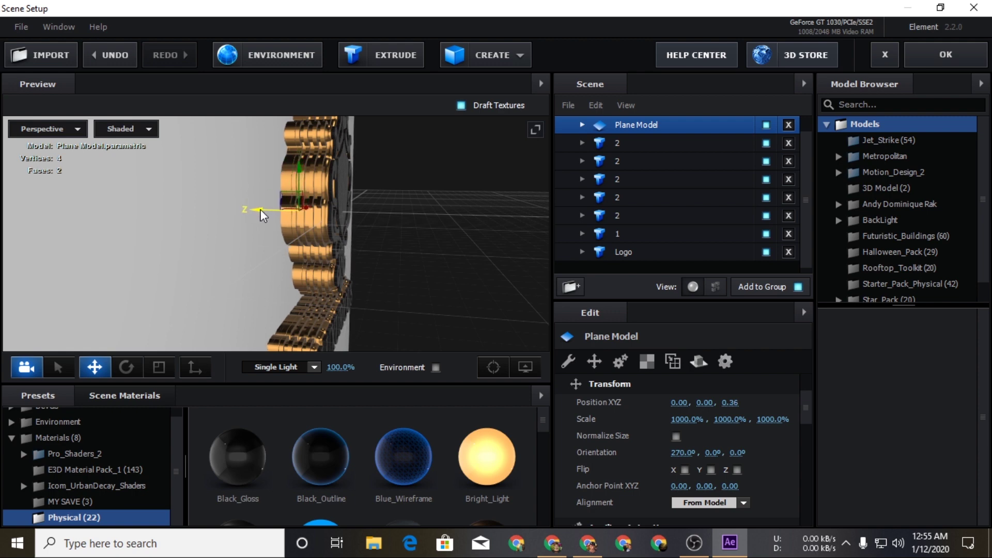
{"action": "left_click_drag", "start_coordinate": [350, 253], "coordinate": [268, 274]}
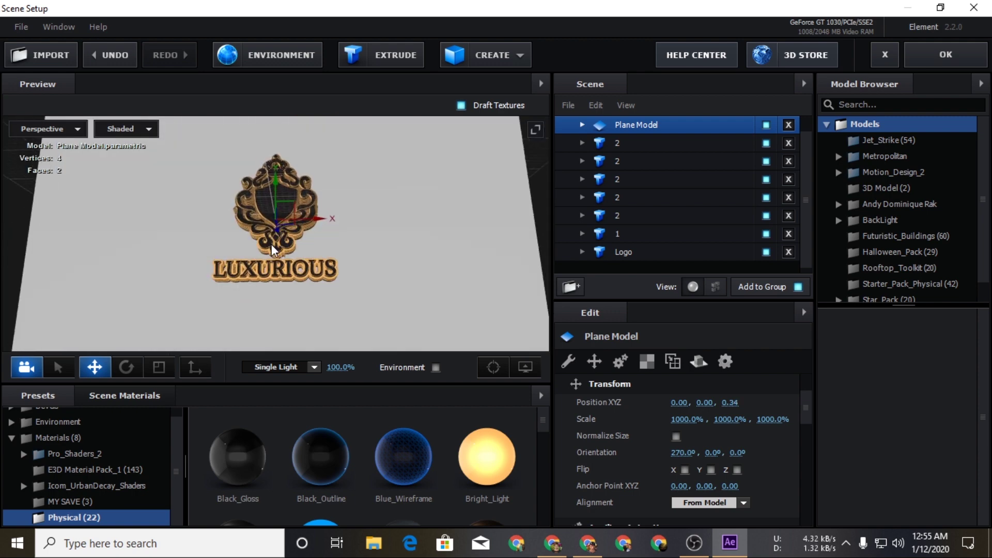
{"action": "key", "text": "r"}
{"action": "left_click_drag", "start_coordinate": [326, 230], "coordinate": [372, 237]}
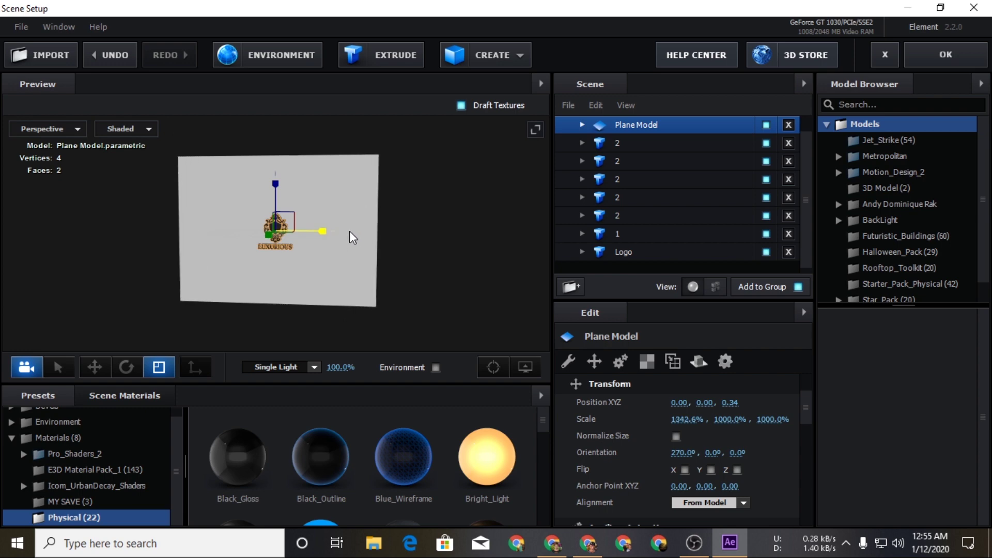
{"action": "scroll", "coordinate": [221, 267], "scroll_direction": "up", "scroll_amount": 5}
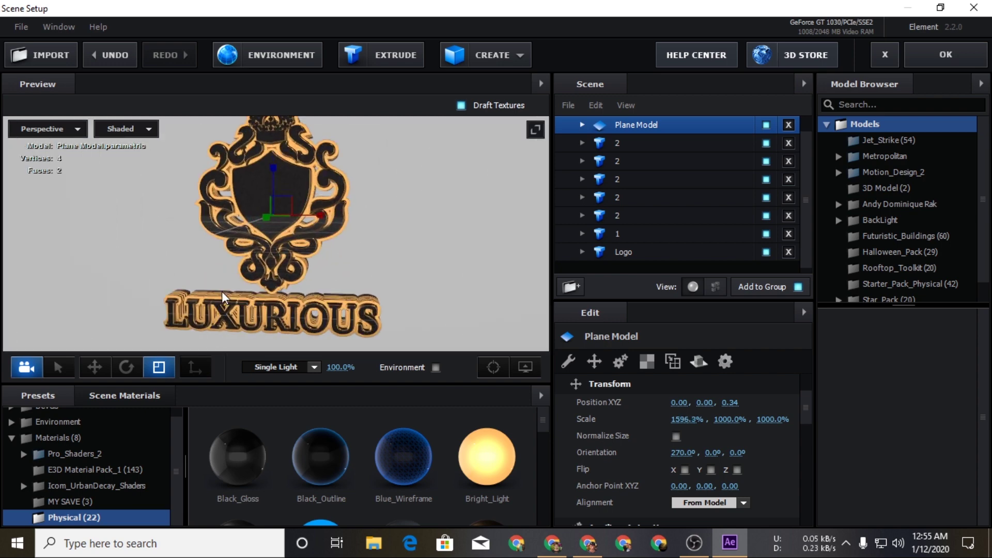
{"action": "mouse_move", "coordinate": [221, 266]}
{"action": "left_mouse_down"}
{"action": "mouse_move", "coordinate": [303, 288]}
{"action": "mouse_move", "coordinate": [165, 401]}
{"action": "left_mouse_up"}
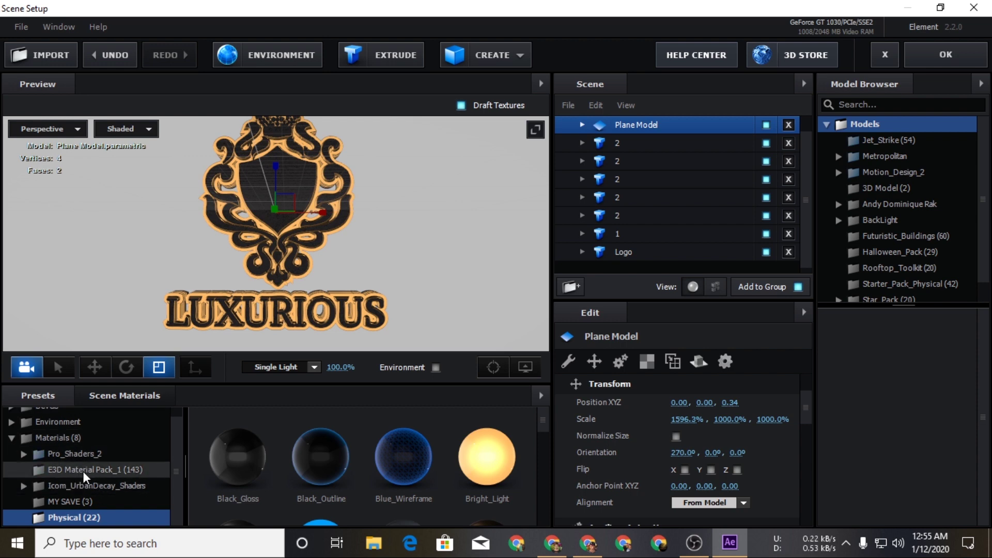
- Browse E3D Material Pack_1 and drop a first silver material onto the Plane Model
{"action": "left_click", "coordinate": [105, 477]}
{"action": "scroll", "coordinate": [360, 467], "scroll_direction": "down", "scroll_amount": 2}
{"action": "scroll", "coordinate": [362, 480], "scroll_direction": "down", "scroll_amount": 3}
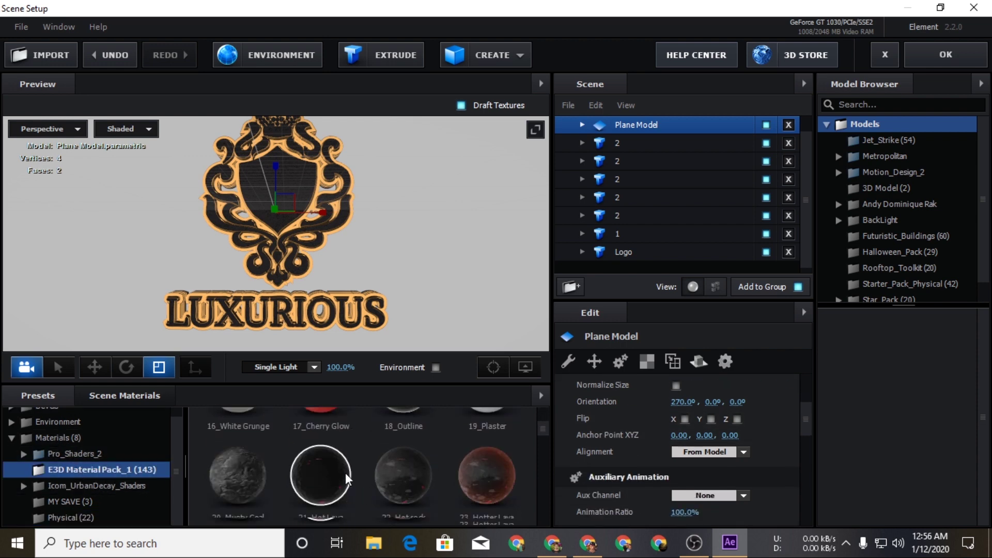
{"action": "scroll", "coordinate": [372, 491], "scroll_direction": "down", "scroll_amount": 3}
{"action": "scroll", "coordinate": [382, 496], "scroll_direction": "down", "scroll_amount": 2}
{"action": "scroll", "coordinate": [381, 495], "scroll_direction": "down", "scroll_amount": 1}
{"action": "scroll", "coordinate": [381, 494], "scroll_direction": "down", "scroll_amount": 2}
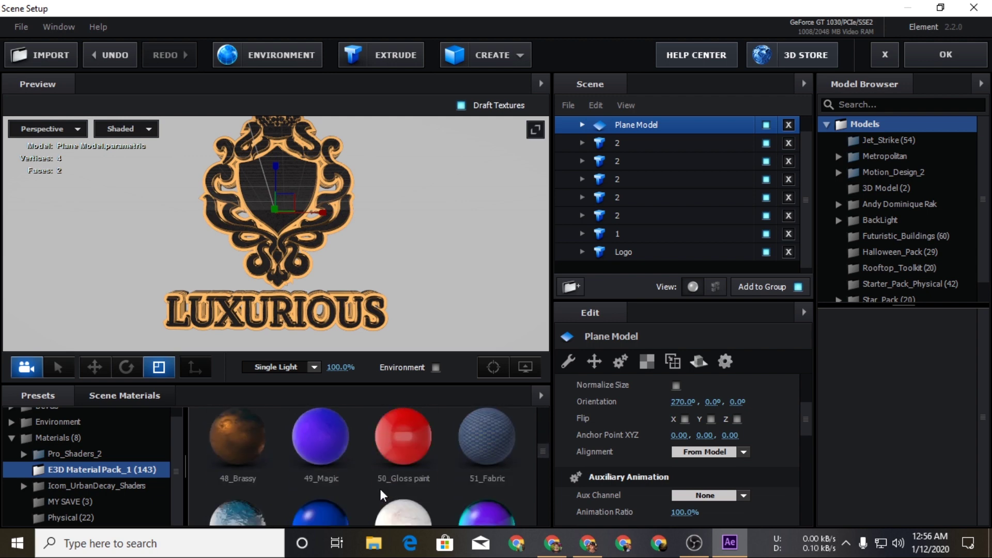
{"action": "scroll", "coordinate": [381, 493], "scroll_direction": "down", "scroll_amount": 2}
{"action": "scroll", "coordinate": [381, 493], "scroll_direction": "down", "scroll_amount": 2}
{"action": "scroll", "coordinate": [380, 488], "scroll_direction": "down", "scroll_amount": 2}
{"action": "scroll", "coordinate": [380, 487], "scroll_direction": "down", "scroll_amount": 2}
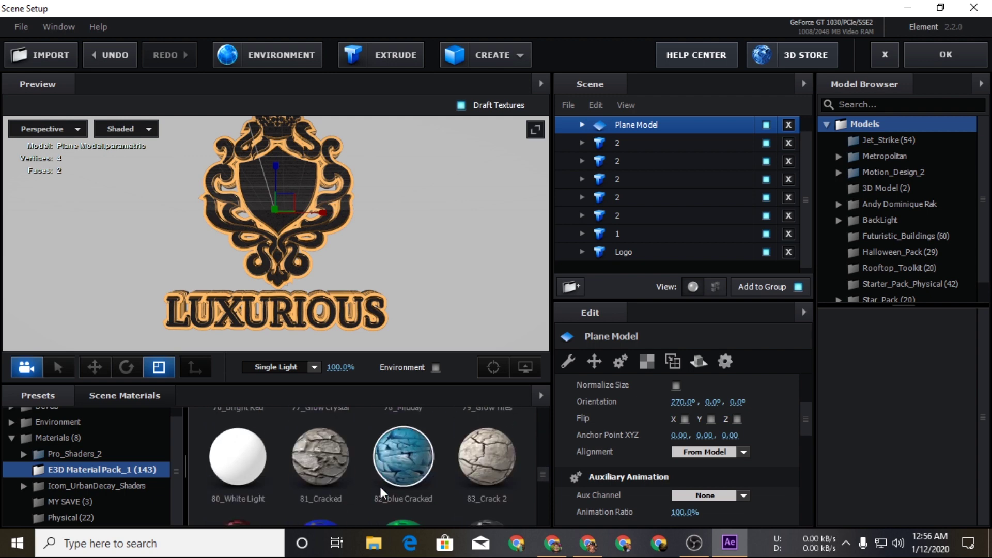
{"action": "scroll", "coordinate": [381, 487], "scroll_direction": "down", "scroll_amount": 2}
{"action": "scroll", "coordinate": [380, 487], "scroll_direction": "down", "scroll_amount": 2}
{"action": "scroll", "coordinate": [381, 487], "scroll_direction": "down", "scroll_amount": 2}
{"action": "scroll", "coordinate": [381, 487], "scroll_direction": "down", "scroll_amount": 2}
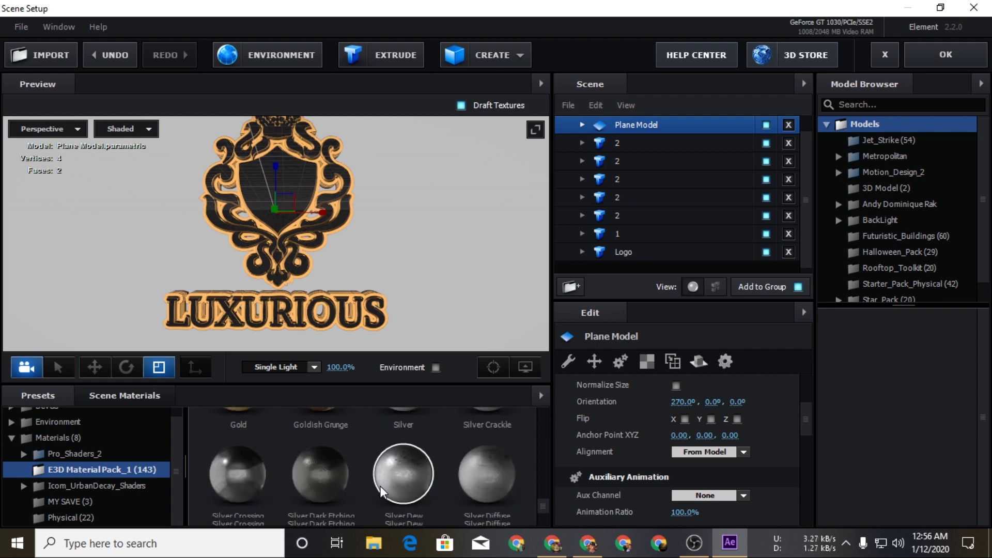
{"action": "scroll", "coordinate": [380, 487], "scroll_direction": "down", "scroll_amount": 2}
{"action": "scroll", "coordinate": [381, 488], "scroll_direction": "down", "scroll_amount": 2}
{"action": "scroll", "coordinate": [379, 485], "scroll_direction": "down", "scroll_amount": 2}
{"action": "scroll", "coordinate": [380, 485], "scroll_direction": "down", "scroll_amount": 1}
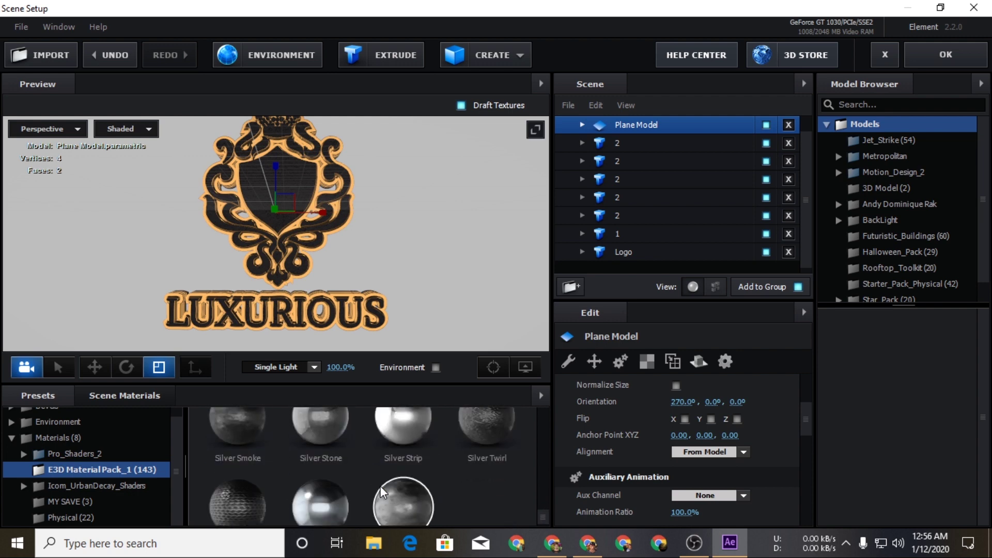
{"action": "scroll", "coordinate": [380, 486], "scroll_direction": "up", "scroll_amount": 1}
{"action": "scroll", "coordinate": [381, 491], "scroll_direction": "up", "scroll_amount": 1}
{"action": "scroll", "coordinate": [381, 485], "scroll_direction": "up", "scroll_amount": 1}
{"action": "left_click_drag", "start_coordinate": [310, 440], "coordinate": [609, 125]}
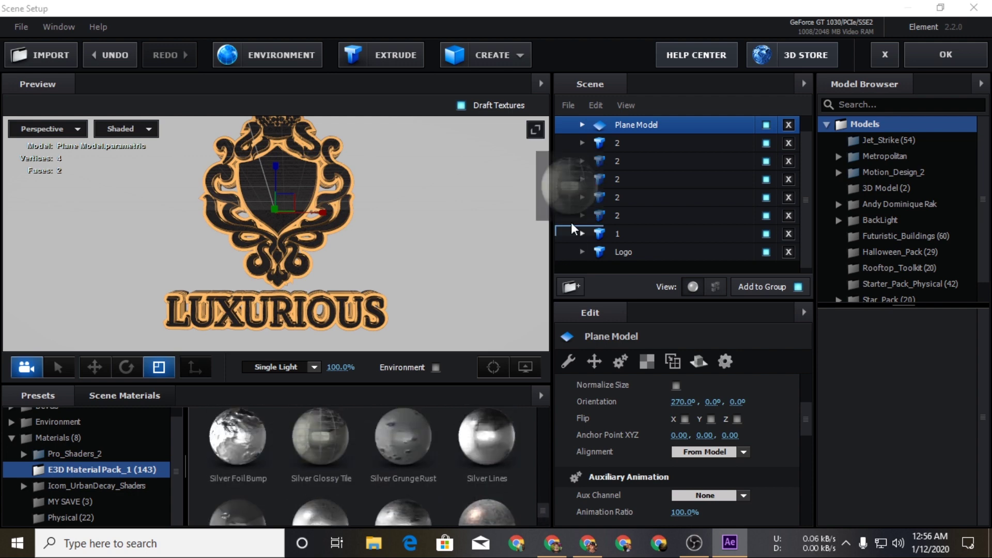
- Try Silver Weave on the plane, then settle on the plain Silver material
{"action": "scroll", "coordinate": [409, 254], "scroll_direction": "down", "scroll_amount": 3}
{"action": "scroll", "coordinate": [250, 486], "scroll_direction": "down", "scroll_amount": 3}
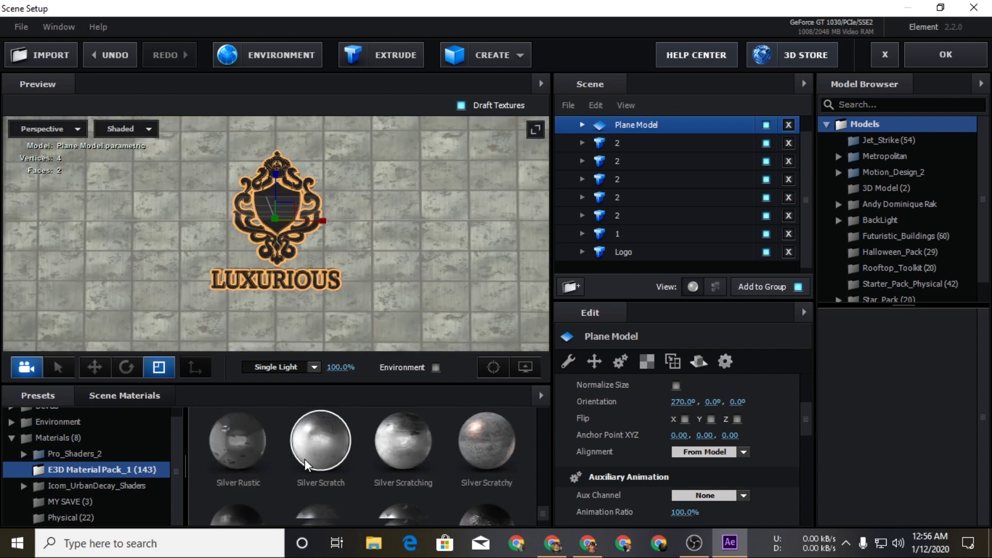
{"action": "left_click_drag", "start_coordinate": [250, 489], "coordinate": [620, 127]}
{"action": "scroll", "coordinate": [421, 272], "scroll_direction": "down", "scroll_amount": 3}
{"action": "left_click_drag", "start_coordinate": [420, 272], "coordinate": [437, 294]}
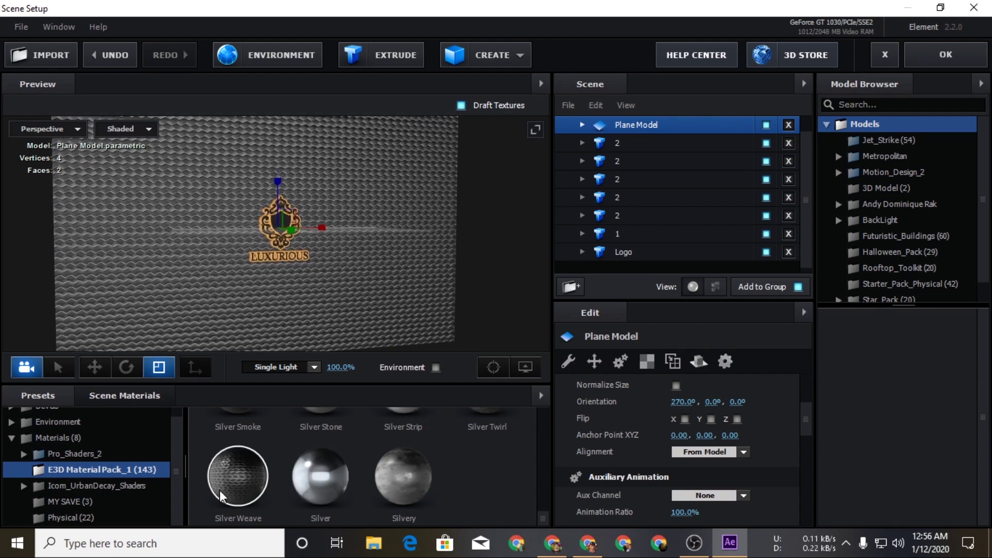
{"action": "left_click_drag", "start_coordinate": [320, 475], "coordinate": [620, 126]}
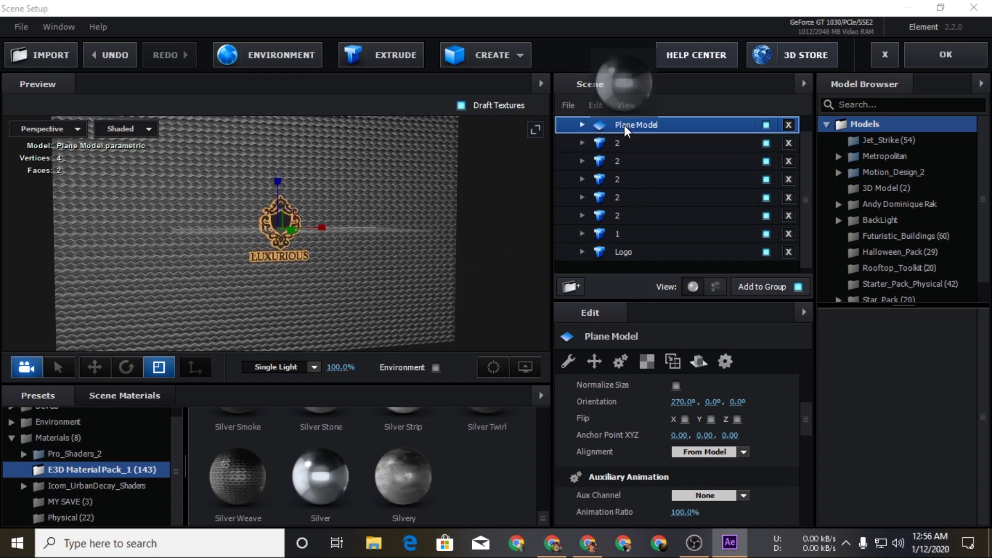
{"action": "scroll", "coordinate": [275, 270], "scroll_direction": "up", "scroll_amount": 3}
{"action": "mouse_move", "coordinate": [275, 269]}
{"action": "left_mouse_down"}
{"action": "mouse_move", "coordinate": [309, 260]}
{"action": "mouse_move", "coordinate": [325, 276]}
{"action": "left_mouse_up"}
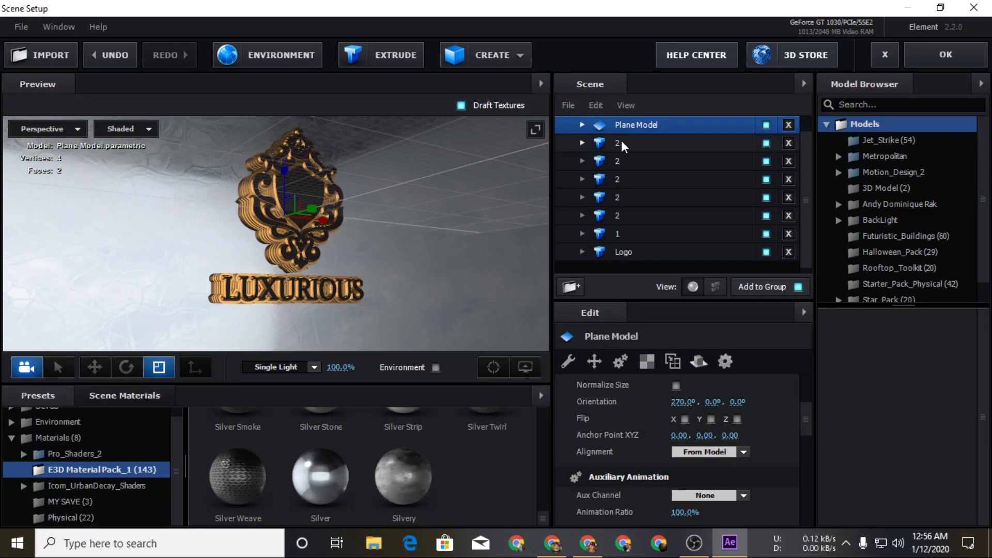
- Set the backdrop plane's reflection mode to Mirror Surface
{"action": "left_click", "coordinate": [698, 361]}
{"action": "left_click", "coordinate": [723, 402]}
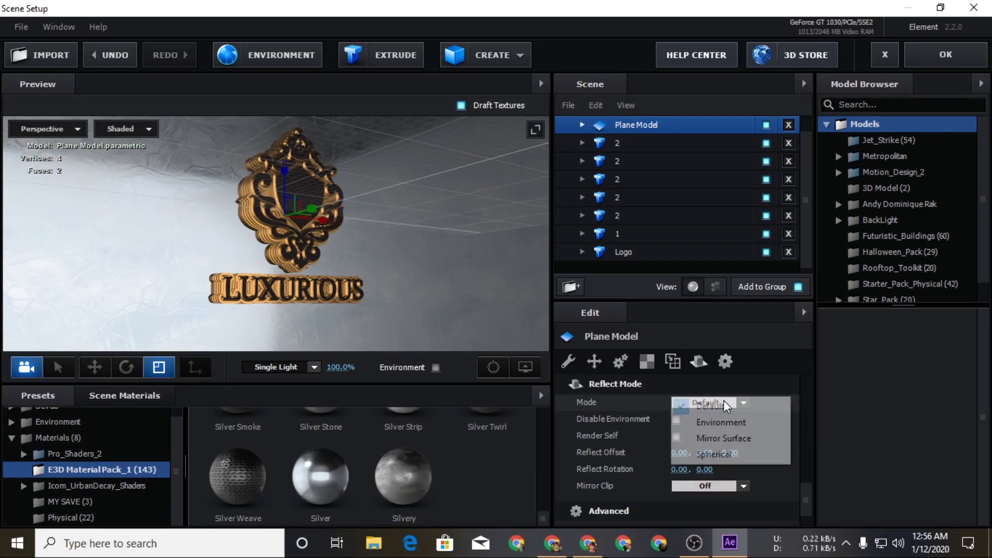
{"action": "left_click", "coordinate": [737, 440]}
{"action": "mouse_move", "coordinate": [390, 277]}
{"action": "left_mouse_down"}
{"action": "mouse_move", "coordinate": [419, 272]}
{"action": "mouse_move", "coordinate": [316, 280]}
{"action": "left_mouse_up"}
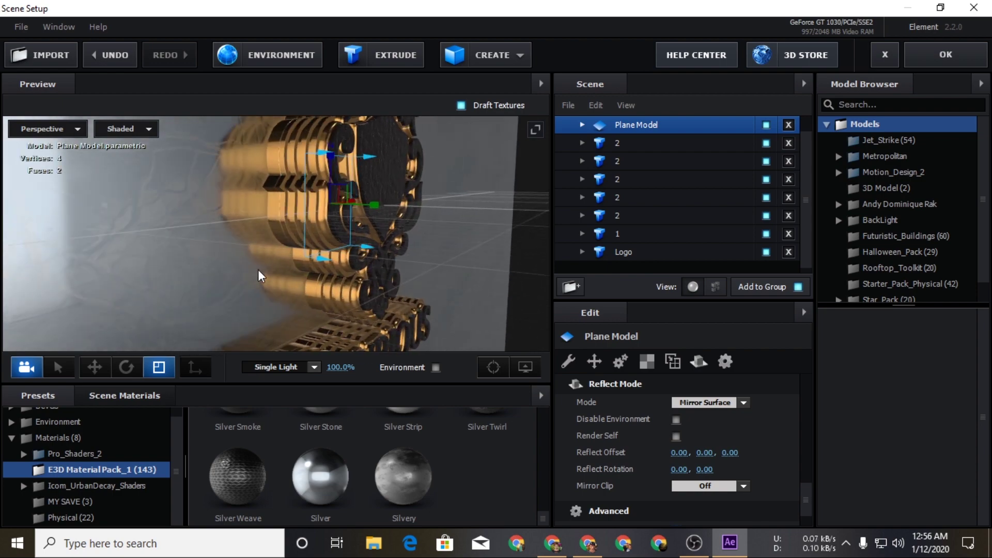
- Apply the Underwater lighting preset and accept the Element scene
{"action": "left_click", "coordinate": [294, 364]}
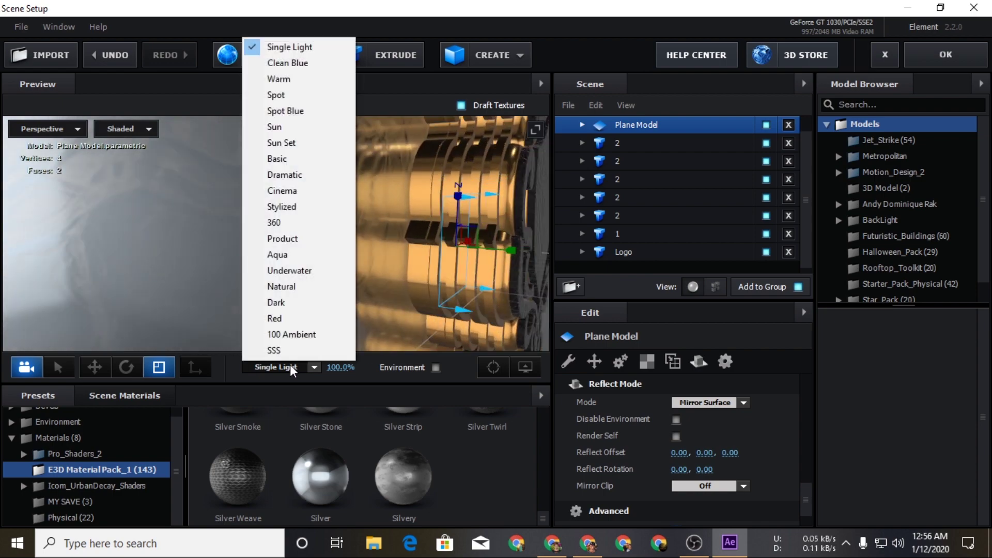
{"action": "left_click", "coordinate": [300, 268]}
{"action": "mouse_move", "coordinate": [330, 272]}
{"action": "left_mouse_down"}
{"action": "mouse_move", "coordinate": [300, 281]}
{"action": "mouse_move", "coordinate": [237, 265]}
{"action": "left_mouse_up"}
{"action": "scroll", "coordinate": [258, 232], "scroll_direction": "down", "scroll_amount": 3}
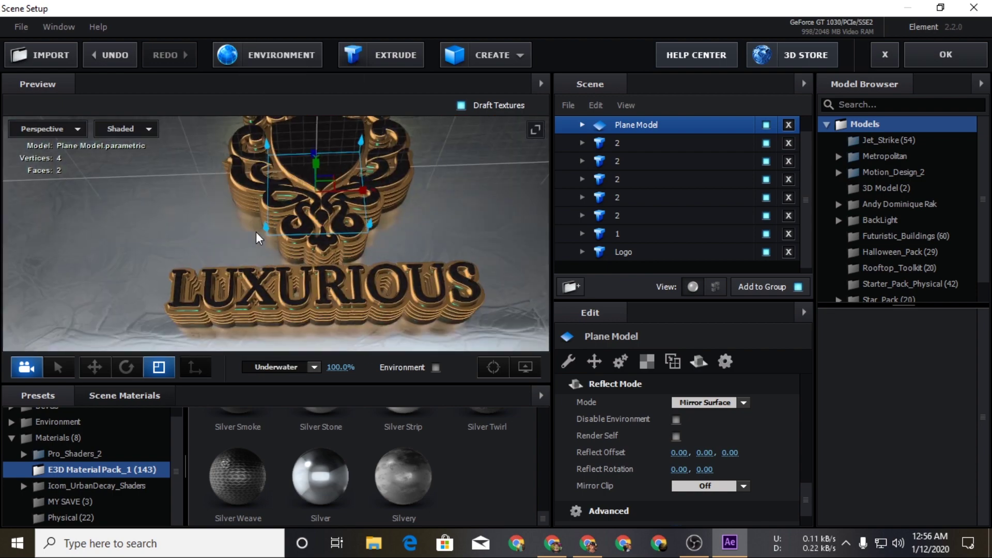
{"action": "left_click", "coordinate": [946, 54]}
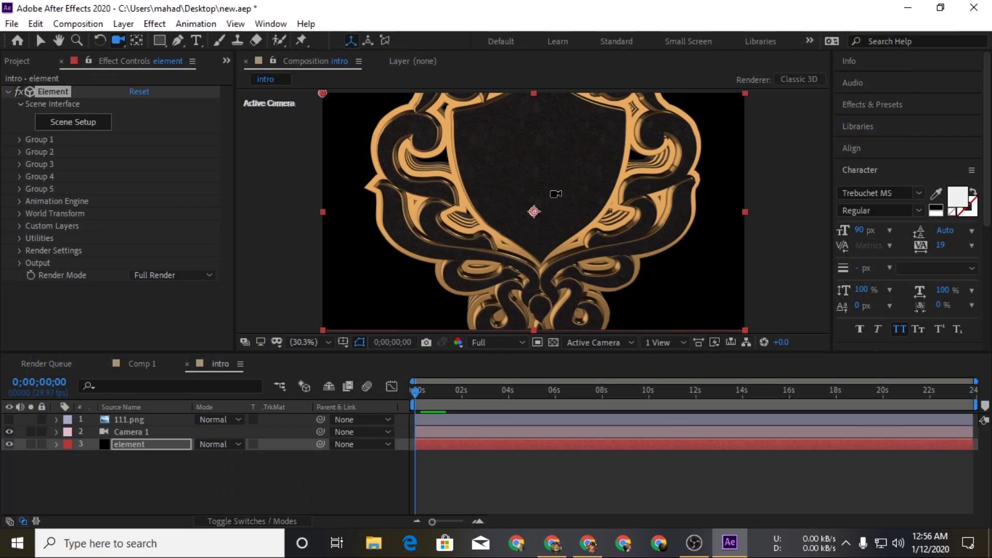
- Add Point Light 1 with colour C1BEE6 at 80% intensity to the intro comp
{"action": "key", "text": "c"}
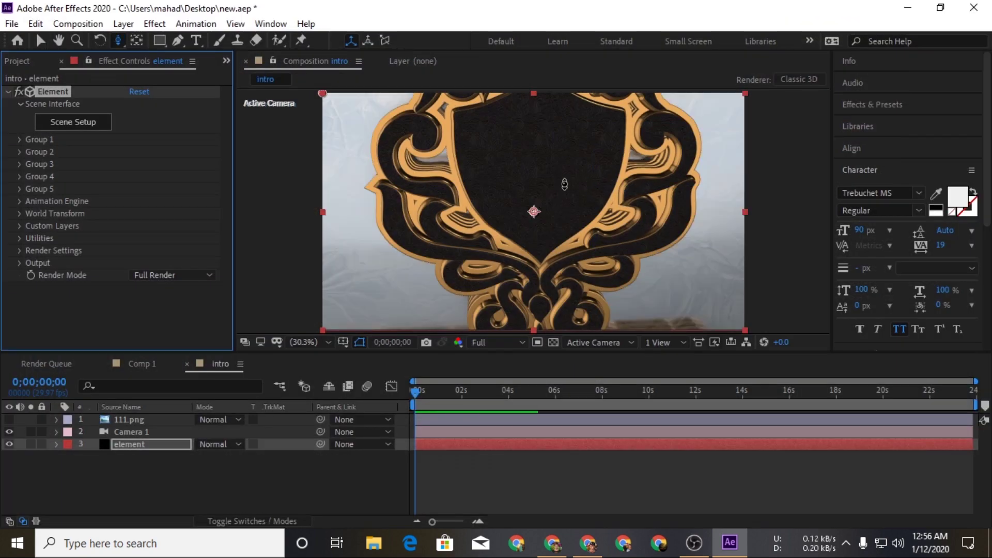
{"action": "left_click_drag", "start_coordinate": [564, 184], "coordinate": [546, 268]}
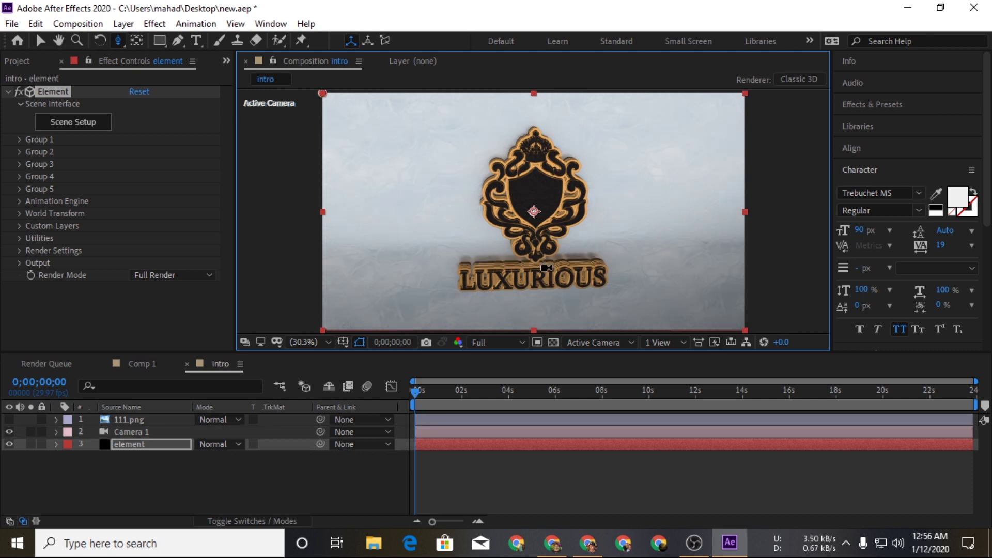
{"action": "right_click", "coordinate": [166, 485]}
{"action": "mouse_move", "coordinate": [222, 319]}
{"action": "left_click", "coordinate": [419, 374]}
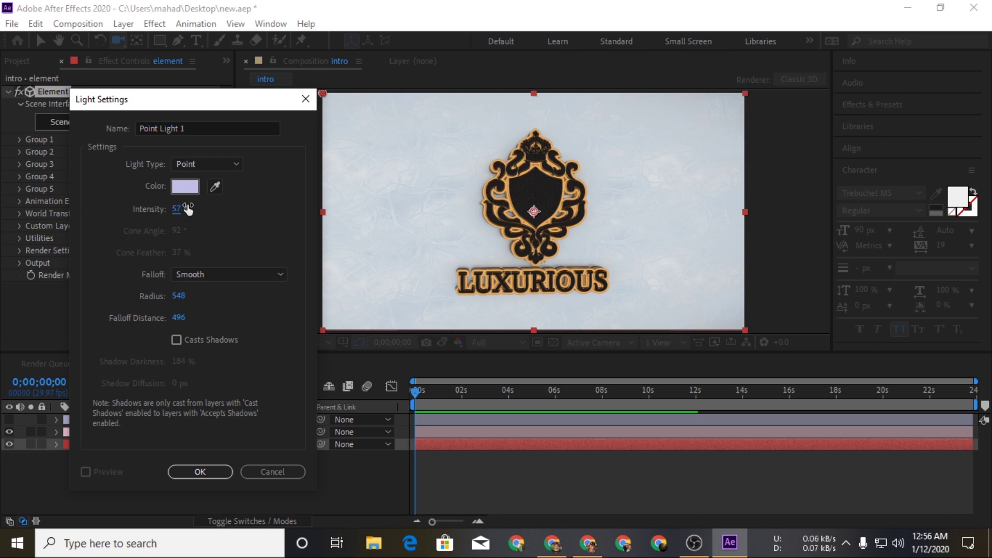
{"action": "left_click", "coordinate": [185, 186]}
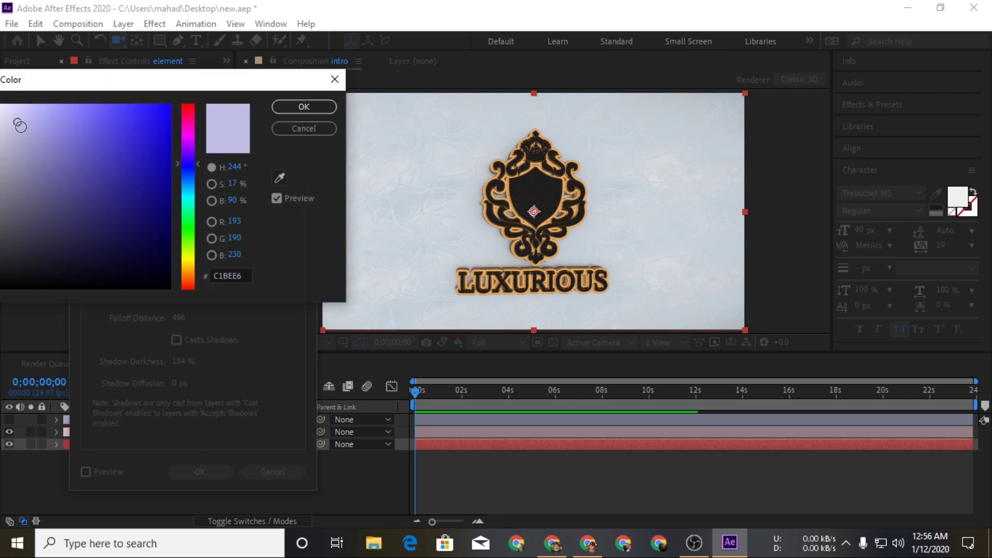
{"action": "left_click", "coordinate": [303, 129]}
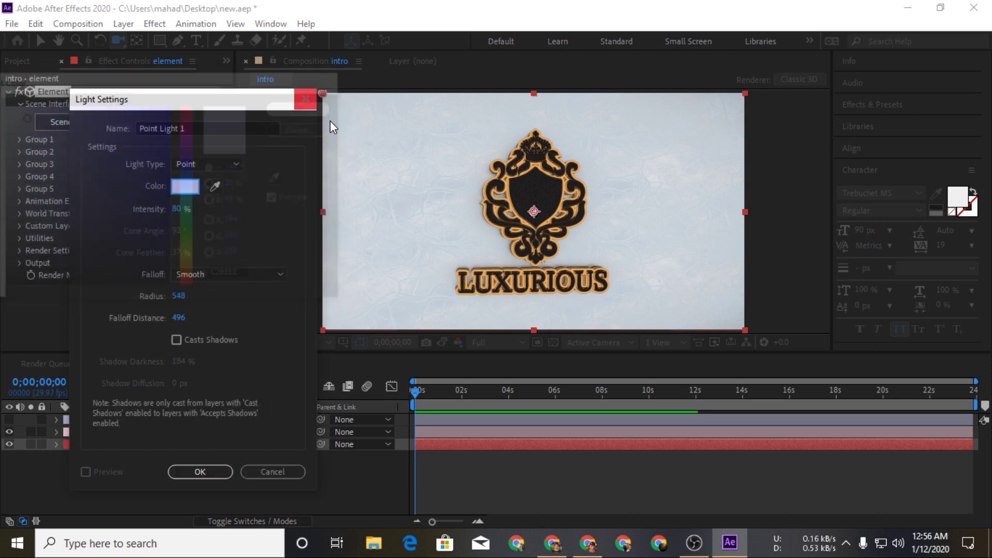
{"action": "left_click", "coordinate": [201, 471]}
- Drag Point Light 1 above and left of the frame, checking its placement with camera orbits
{"action": "scroll", "coordinate": [594, 243], "scroll_direction": "down", "scroll_amount": 2}
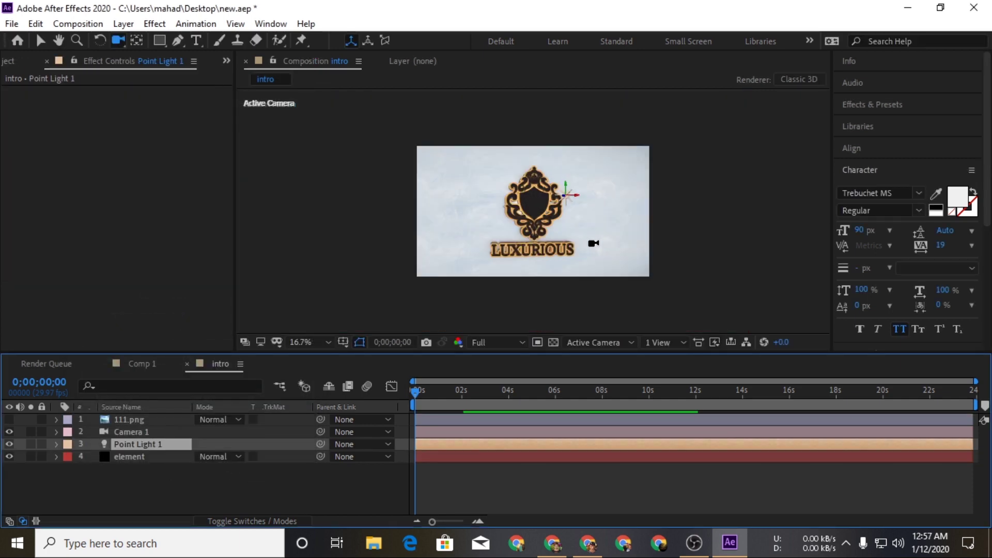
{"action": "scroll", "coordinate": [589, 232], "scroll_direction": "up", "scroll_amount": 2}
{"action": "key", "text": "v"}
{"action": "left_click_drag", "start_coordinate": [617, 182], "coordinate": [612, 192]}
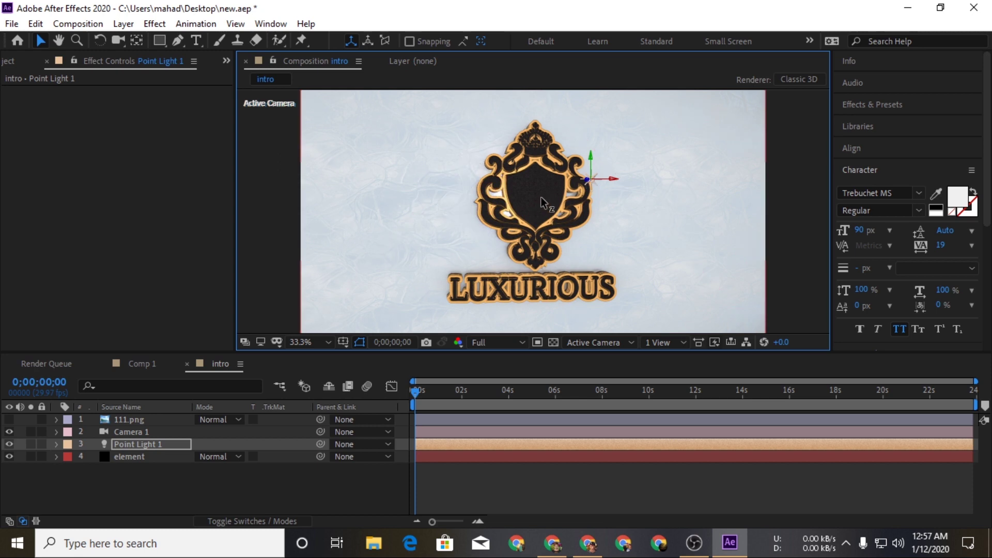
{"action": "key", "text": "c"}
{"action": "left_click_drag", "start_coordinate": [505, 237], "coordinate": [582, 254]}
{"action": "key", "text": "v"}
{"action": "mouse_move", "coordinate": [616, 203]}
{"action": "left_mouse_down"}
{"action": "mouse_move", "coordinate": [619, 156]}
{"action": "mouse_move", "coordinate": [713, 206]}
{"action": "left_mouse_up"}
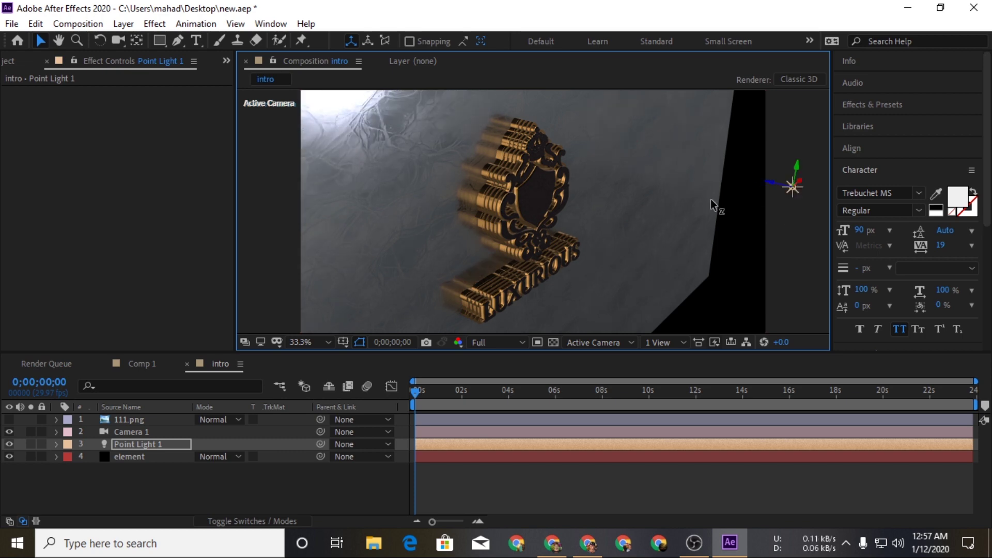
{"action": "key", "text": "comma"}
{"action": "left_click_drag", "start_coordinate": [655, 188], "coordinate": [668, 152]}
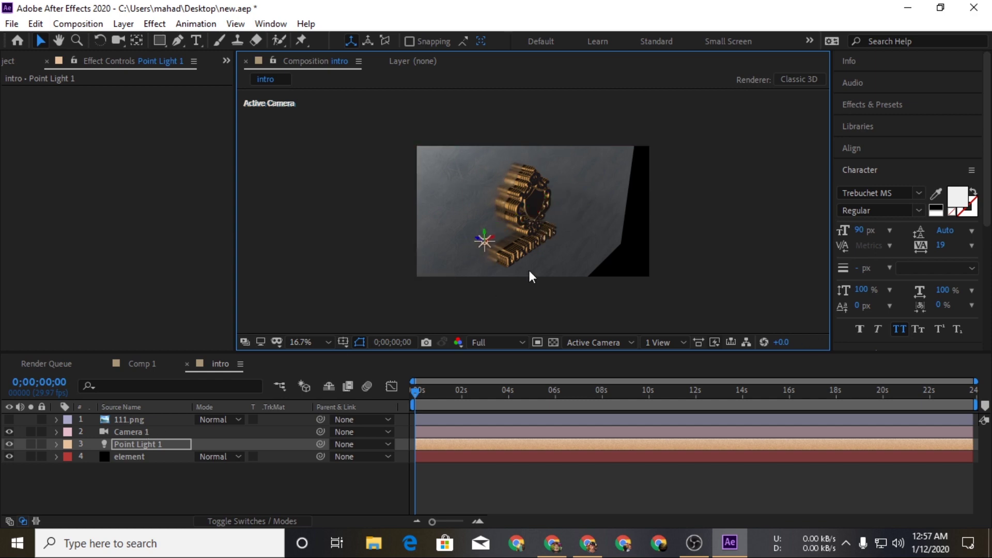
{"action": "mouse_move", "coordinate": [527, 259]}
{"action": "left_mouse_down"}
{"action": "mouse_move", "coordinate": [542, 235]}
{"action": "mouse_move", "coordinate": [545, 281]}
{"action": "mouse_move", "coordinate": [487, 233]}
{"action": "left_mouse_up"}
{"action": "key", "text": "c"}
- Duplicate the light into Point Light 2 and place it off the lower right
{"action": "left_click", "coordinate": [136, 443]}
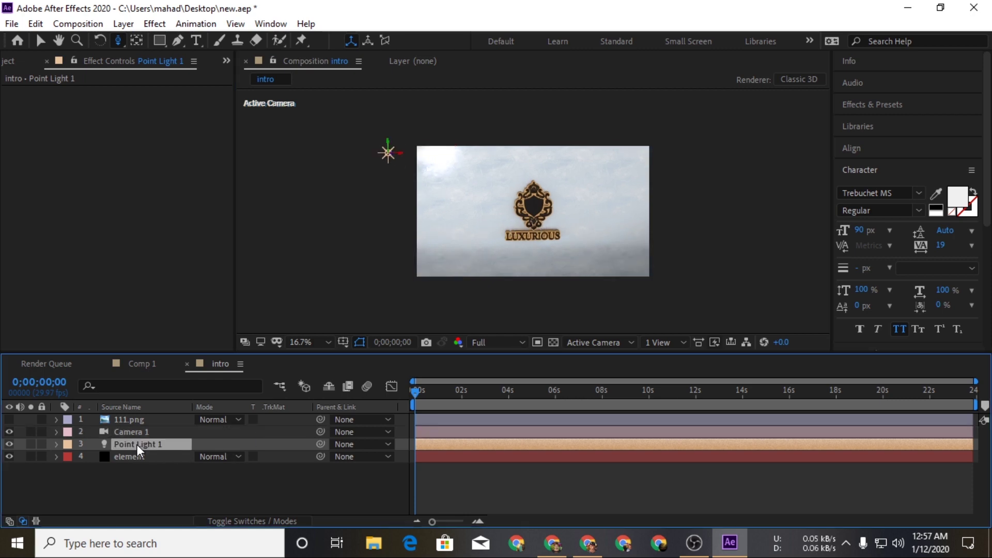
{"action": "left_click", "coordinate": [35, 24]}
{"action": "left_click", "coordinate": [62, 211]}
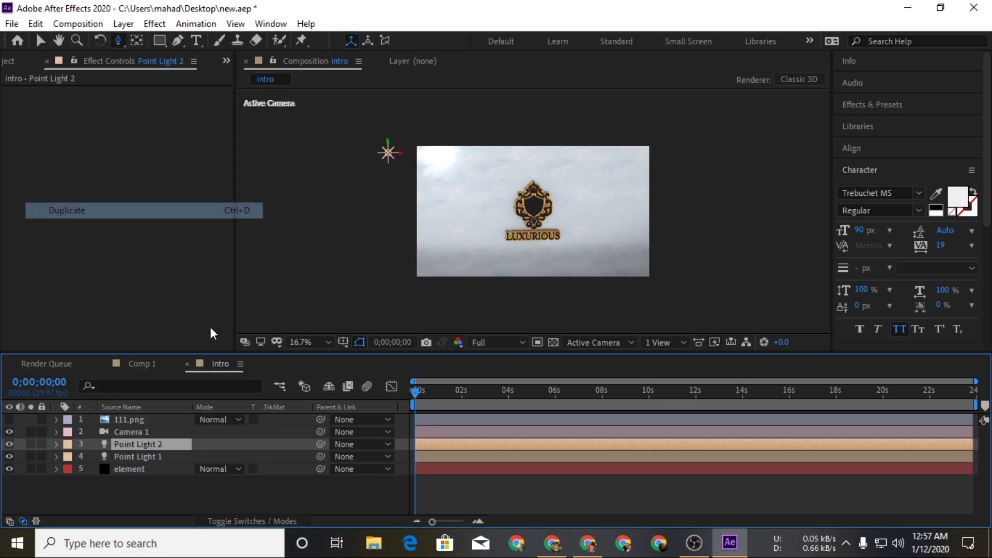
{"action": "left_click_drag", "start_coordinate": [401, 153], "coordinate": [424, 153]}
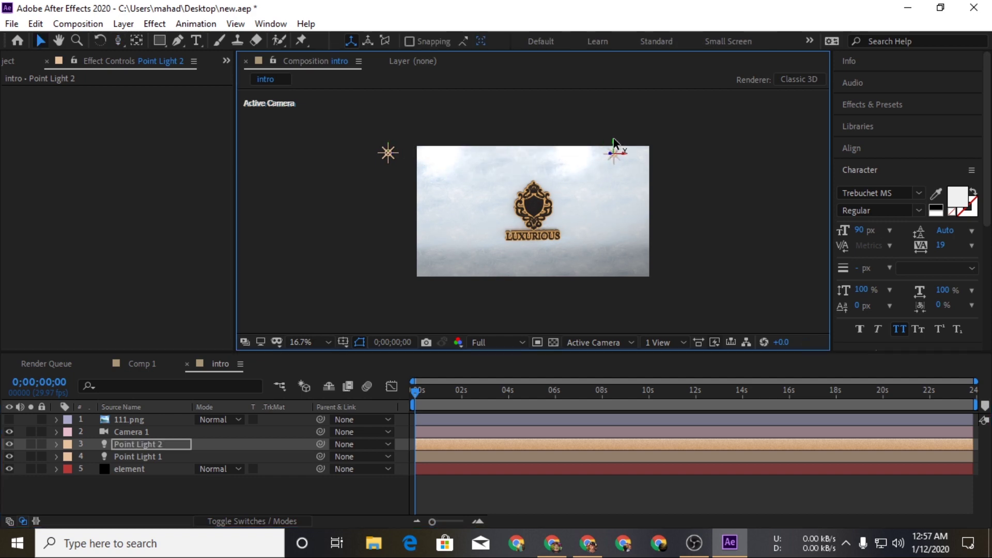
{"action": "left_click_drag", "start_coordinate": [613, 139], "coordinate": [607, 242]}
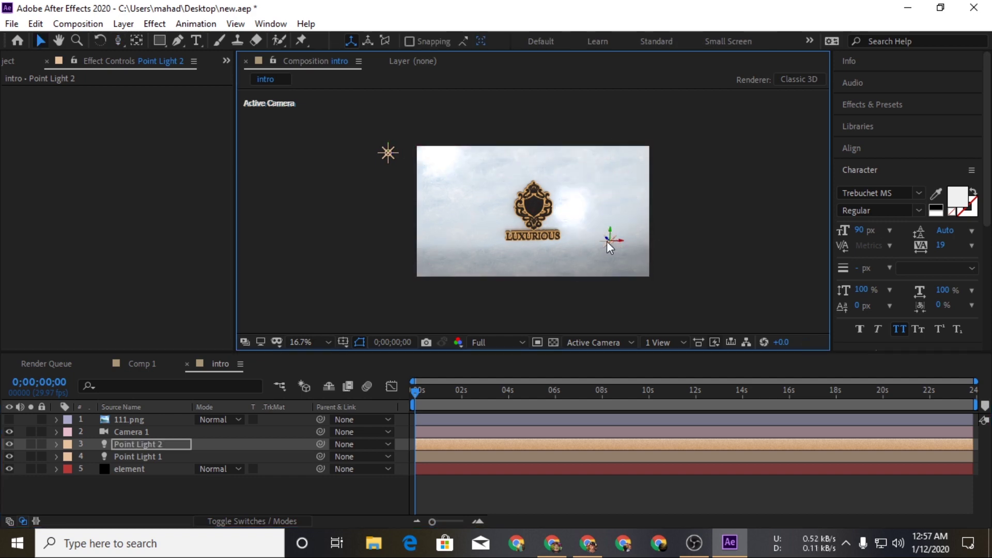
{"action": "left_click_drag", "start_coordinate": [619, 250], "coordinate": [674, 294]}
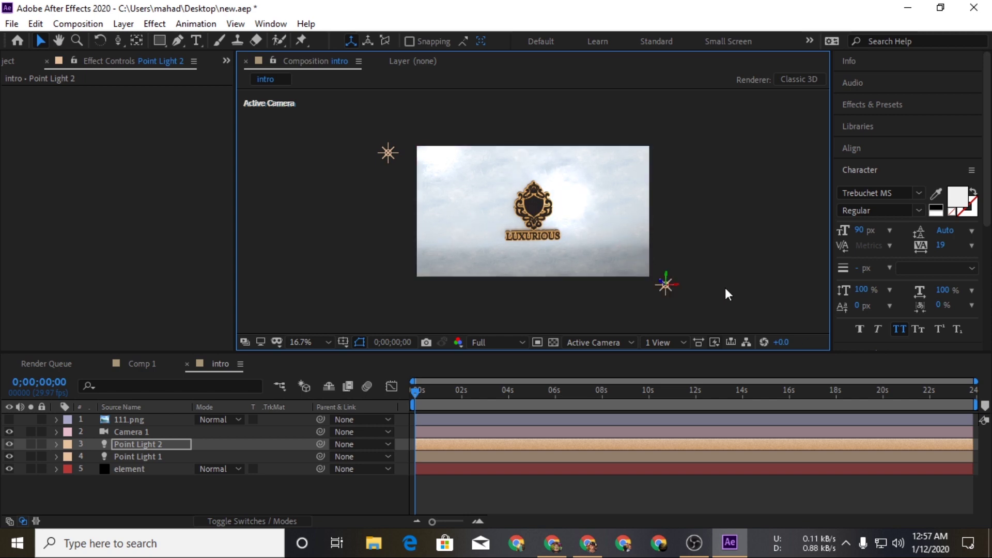
- Duplicate again into Point Light 3 below the logo and bring Camera 1 close to the crest
{"action": "left_click", "coordinate": [35, 24]}
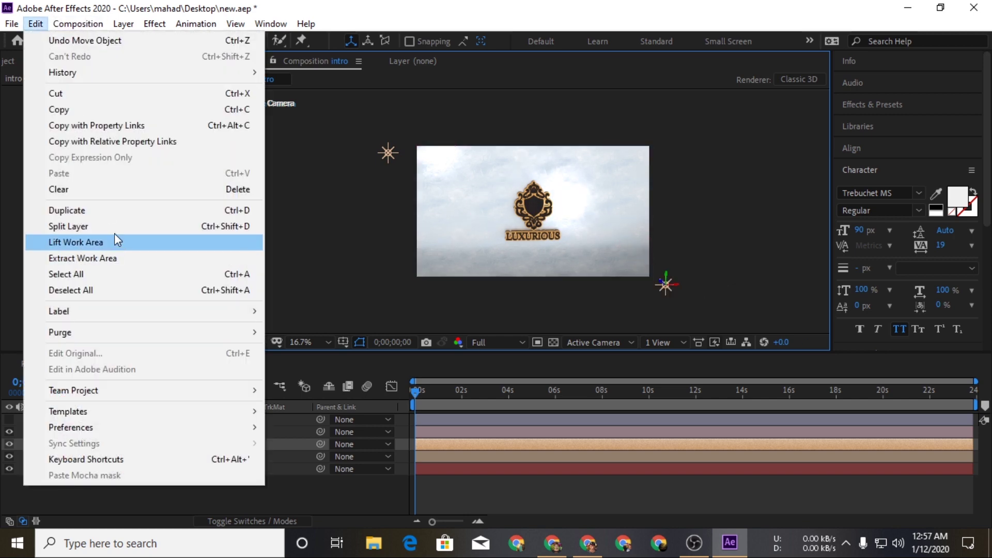
{"action": "left_click", "coordinate": [103, 210]}
{"action": "left_click_drag", "start_coordinate": [665, 284], "coordinate": [563, 297]}
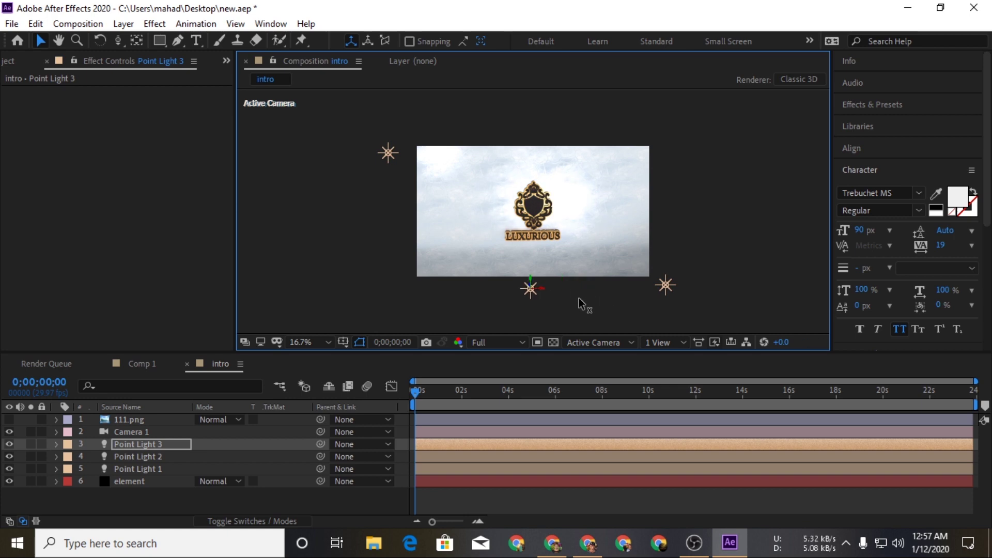
{"action": "key", "text": "c"}
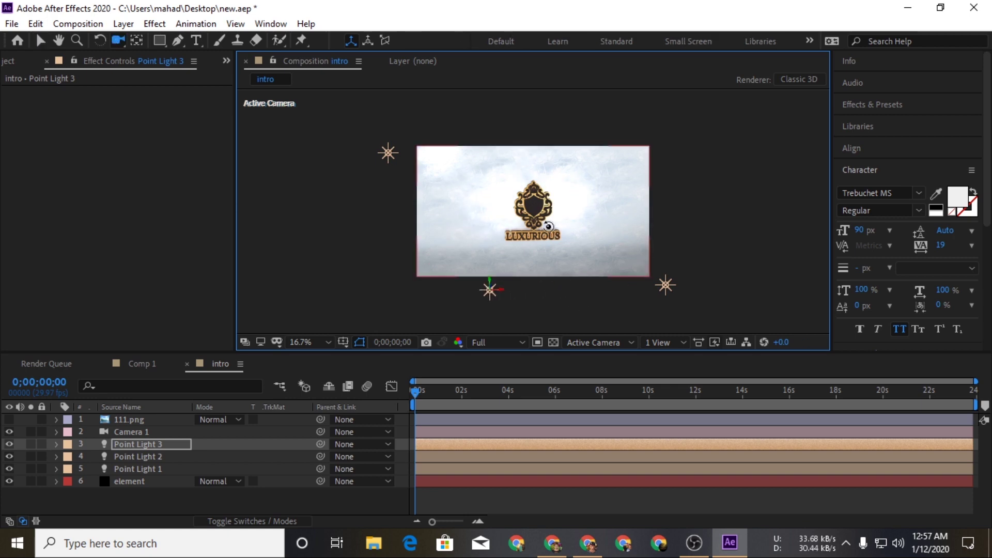
{"action": "mouse_move", "coordinate": [573, 145]}
{"action": "left_mouse_down"}
{"action": "mouse_move", "coordinate": [539, 346]}
{"action": "mouse_move", "coordinate": [551, 228]}
{"action": "left_mouse_up"}
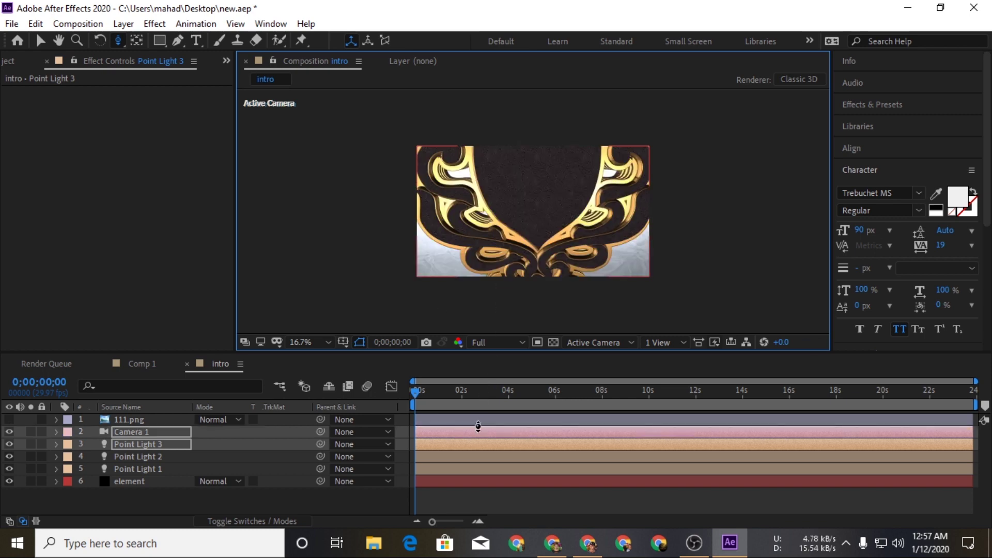
- Set magnification to Fit up to 100% and orbit Camera 1 to an angled crest view
{"action": "left_click", "coordinate": [305, 343]}
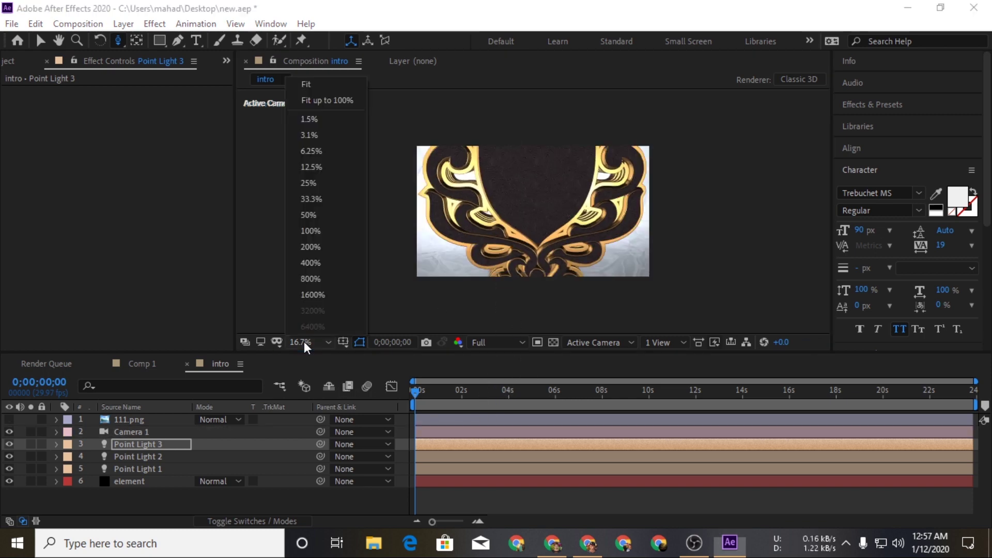
{"action": "left_click", "coordinate": [344, 100]}
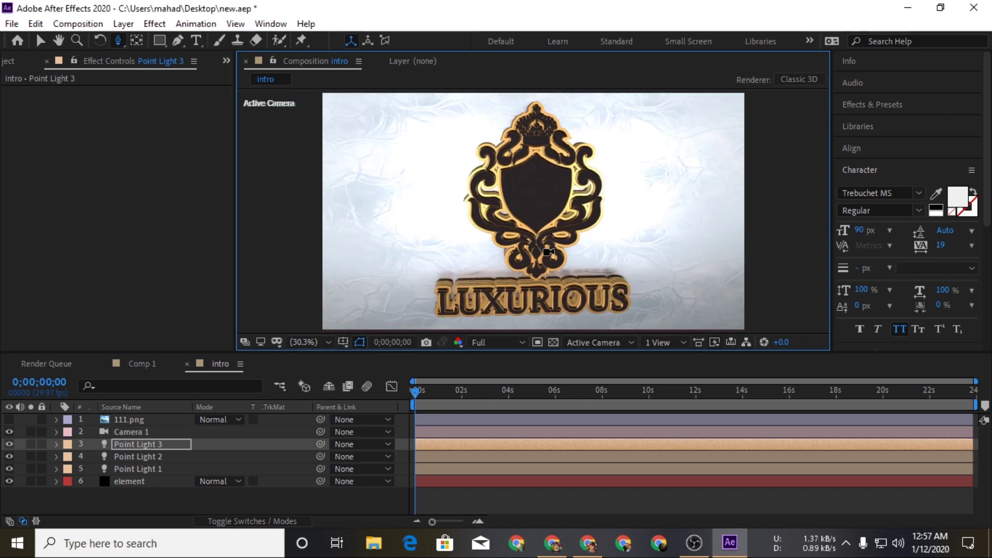
{"action": "mouse_move", "coordinate": [548, 253]}
{"action": "left_mouse_down"}
{"action": "mouse_move", "coordinate": [563, 248]}
{"action": "mouse_move", "coordinate": [545, 240]}
{"action": "mouse_move", "coordinate": [563, 253]}
{"action": "mouse_move", "coordinate": [554, 263]}
{"action": "left_mouse_up"}
{"action": "key", "text": "c"}
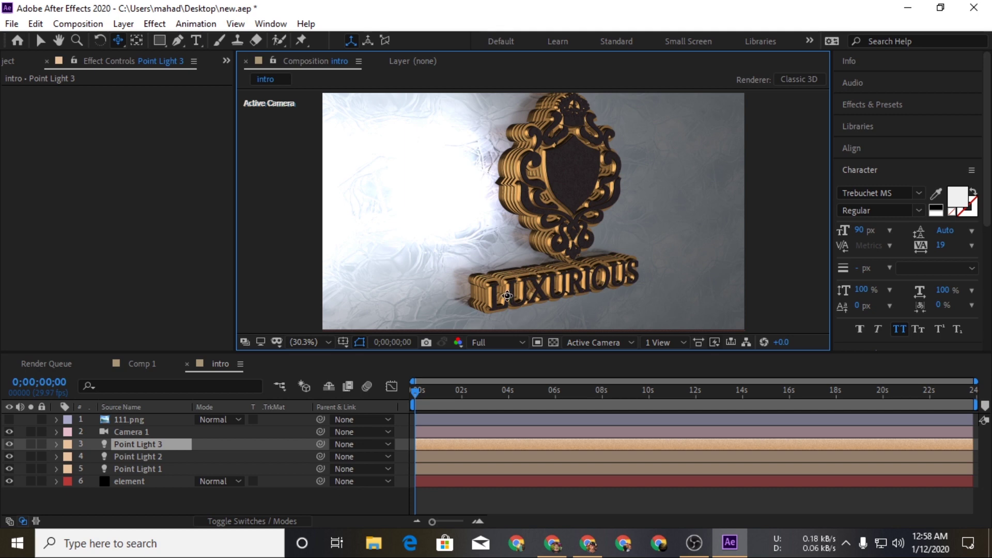
{"action": "left_click", "coordinate": [135, 480]}
- Enable Ambient Occlusion on the element layer with SSAO Intensity 5.0
{"action": "left_click", "coordinate": [19, 250]}
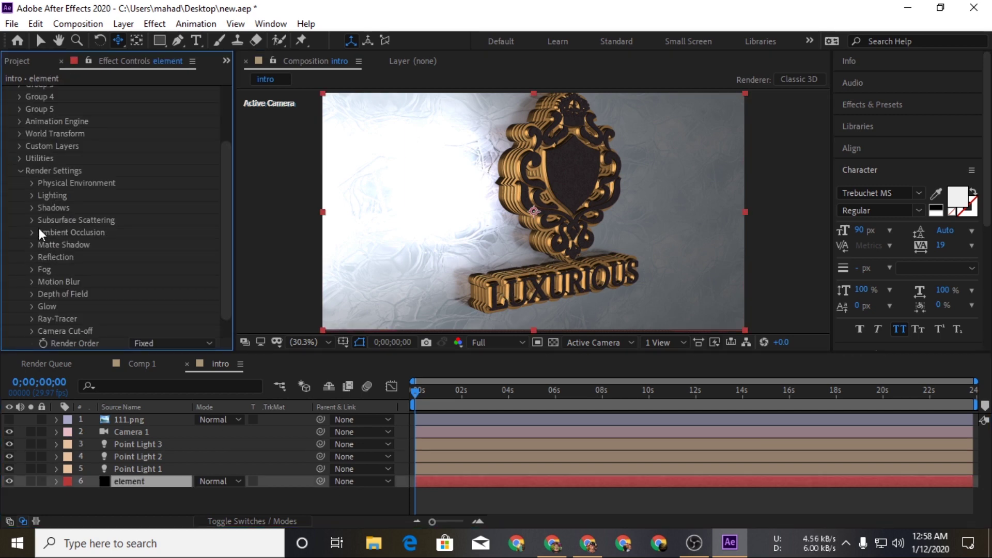
{"action": "left_click", "coordinate": [31, 233]}
{"action": "left_click", "coordinate": [132, 182]}
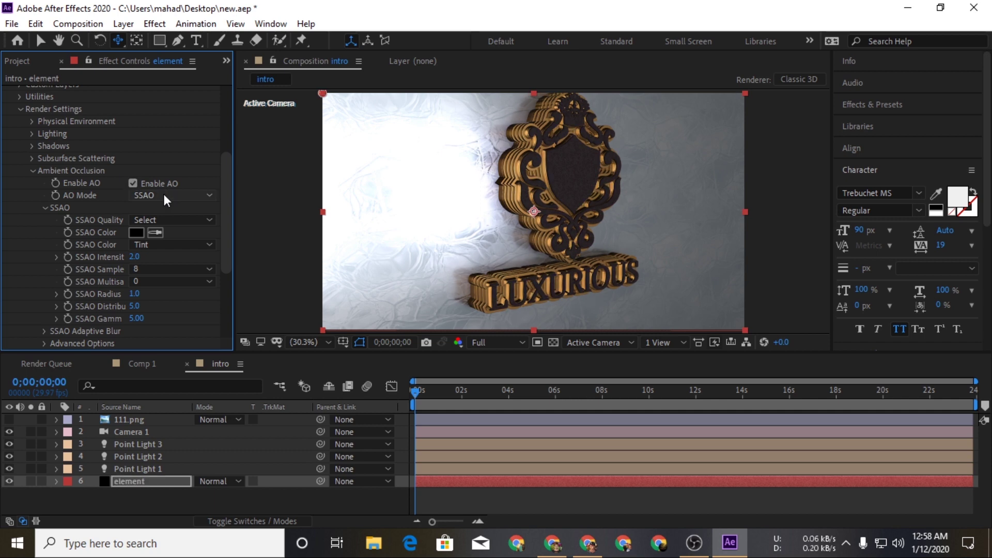
{"action": "left_click_drag", "start_coordinate": [153, 254], "coordinate": [153, 261]}
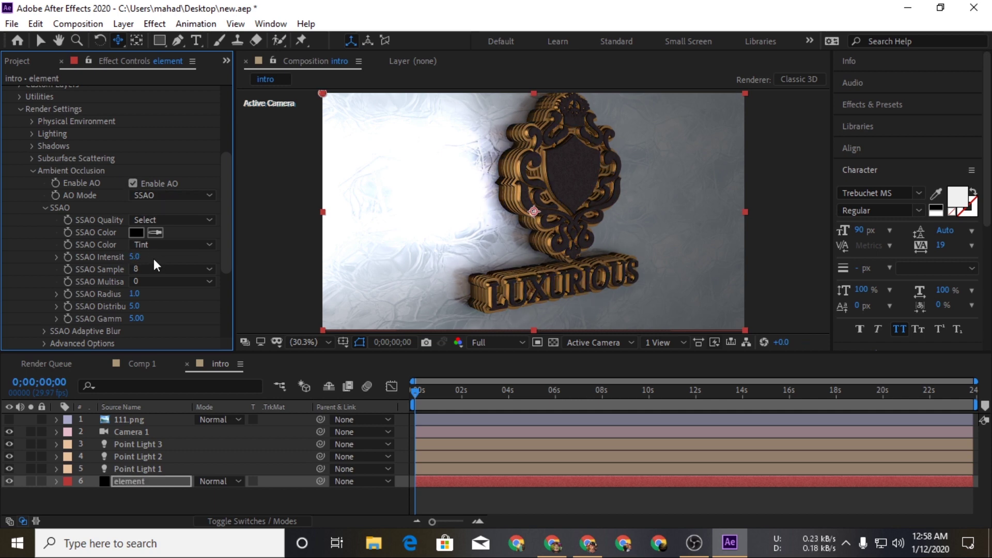
- Orbit Camera 1 until it faces the crest nearly head-on
{"action": "key", "text": "c"}
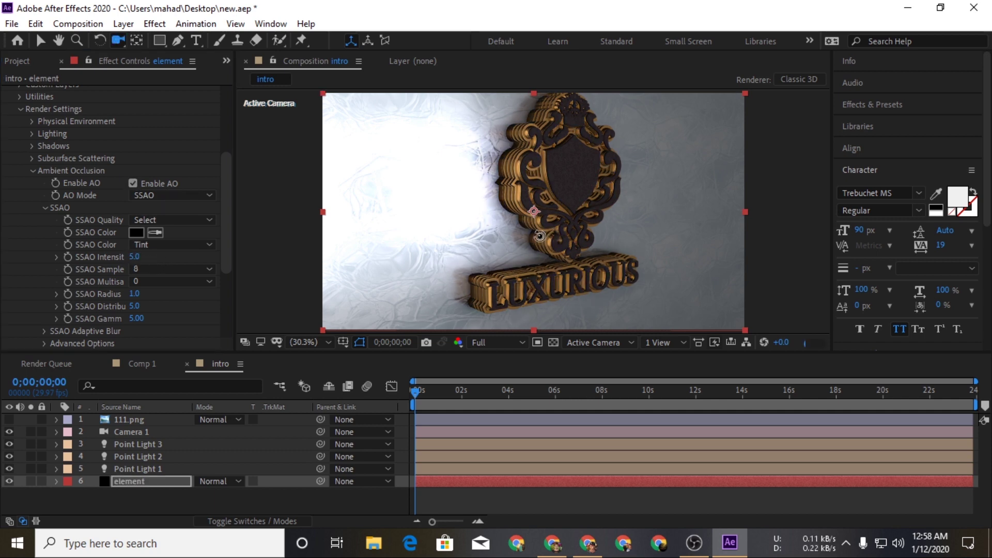
{"action": "left_click_drag", "start_coordinate": [539, 236], "coordinate": [577, 249]}
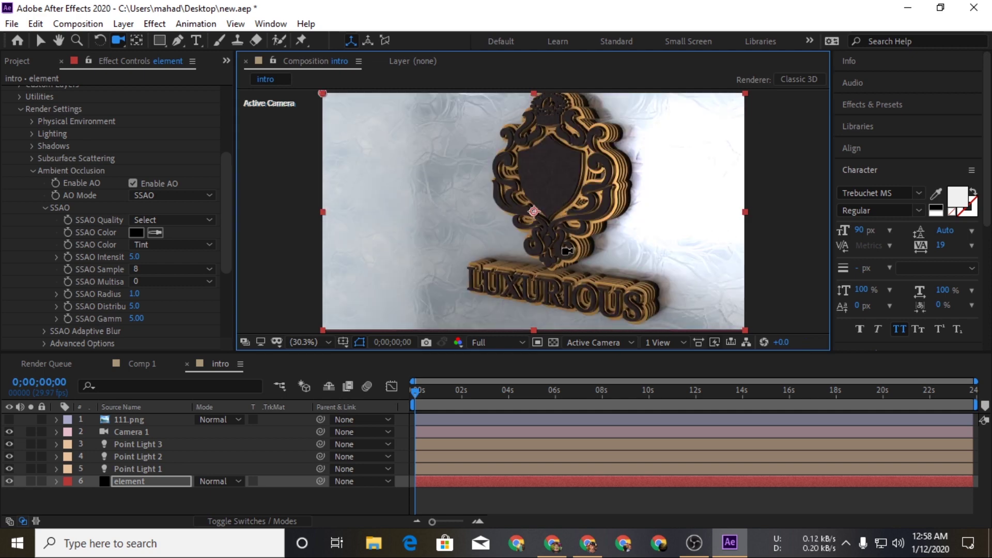
{"action": "key", "text": "c"}
{"action": "mouse_move", "coordinate": [574, 250]}
{"action": "left_mouse_down"}
{"action": "mouse_move", "coordinate": [585, 242]}
{"action": "mouse_move", "coordinate": [557, 243]}
{"action": "left_mouse_up"}
{"action": "key", "text": "c"}
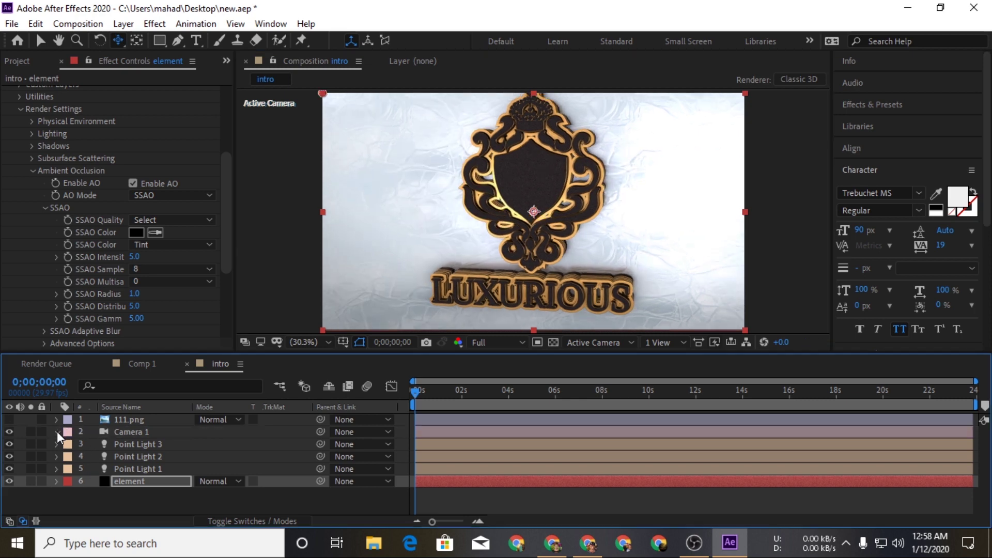
- Reset Camera 1's transform and orbit it to an angled view of the emblem
{"action": "left_click", "coordinate": [56, 431]}
{"action": "left_click", "coordinate": [198, 444]}
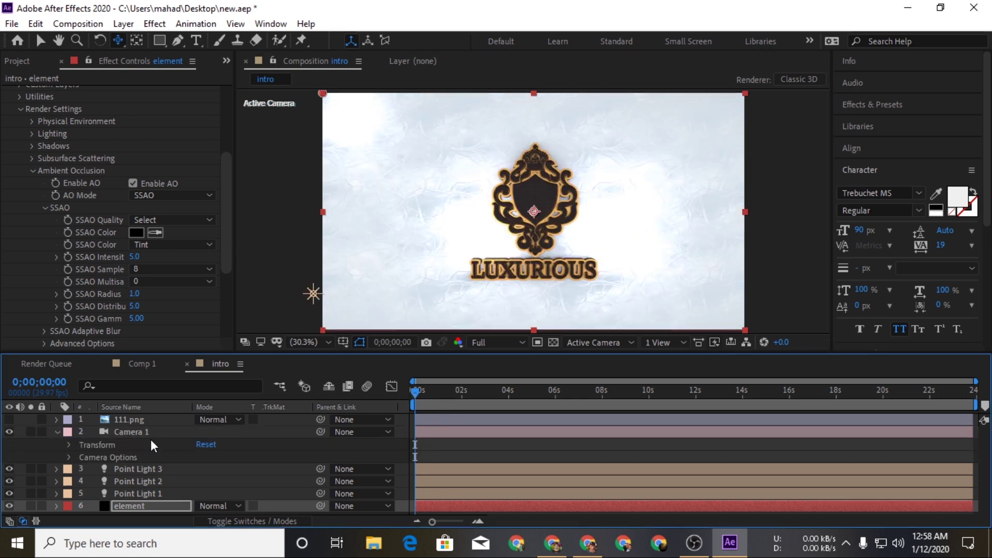
{"action": "left_click_drag", "start_coordinate": [549, 219], "coordinate": [540, 258]}
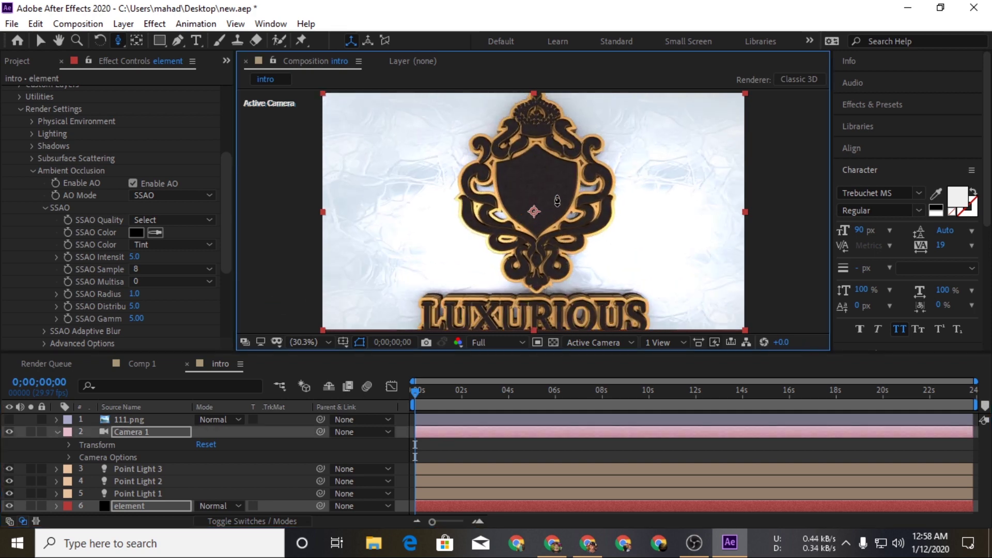
{"action": "scroll", "coordinate": [538, 214], "scroll_direction": "up", "scroll_amount": 3}
{"action": "mouse_move", "coordinate": [526, 198]}
{"action": "left_mouse_down"}
{"action": "mouse_move", "coordinate": [510, 207]}
{"action": "mouse_move", "coordinate": [550, 165]}
{"action": "mouse_move", "coordinate": [570, 201]}
{"action": "left_mouse_up"}
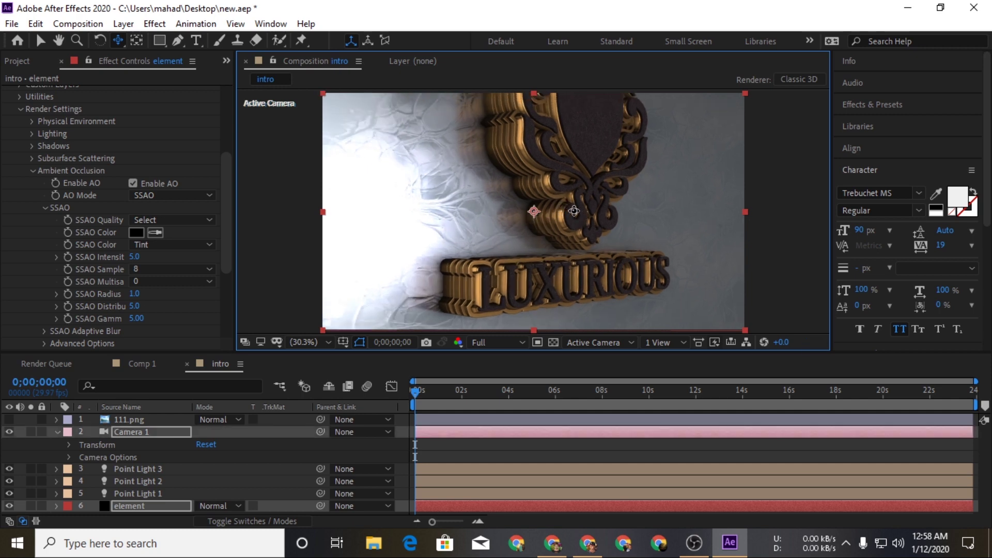
{"action": "left_click_drag", "start_coordinate": [570, 200], "coordinate": [570, 209]}
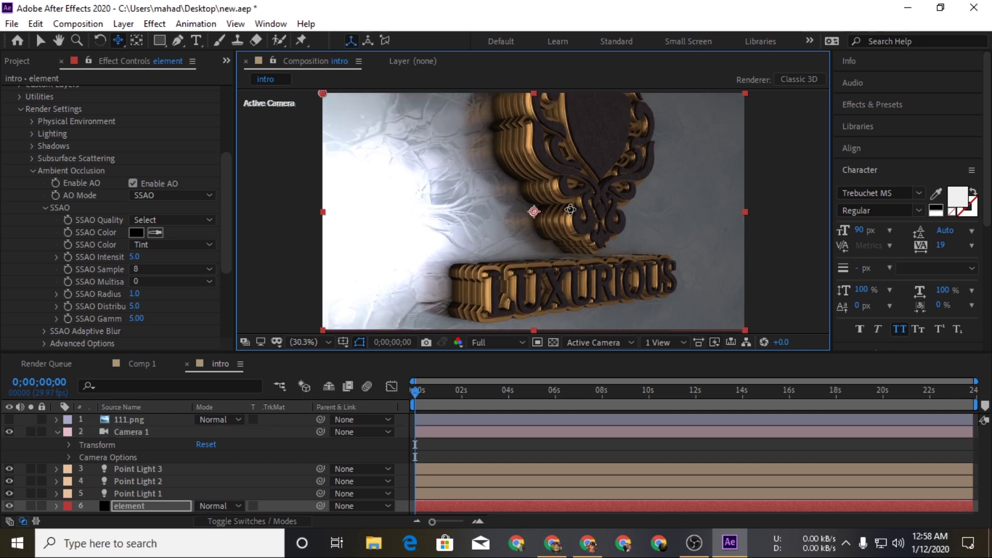
- Keyframe Camera 1's Point of Interest and Position at 0s and again at 0;00;03;11 from a new angle
{"action": "left_click", "coordinate": [67, 445]}
{"action": "left_click", "coordinate": [94, 446]}
{"action": "left_click", "coordinate": [93, 458]}
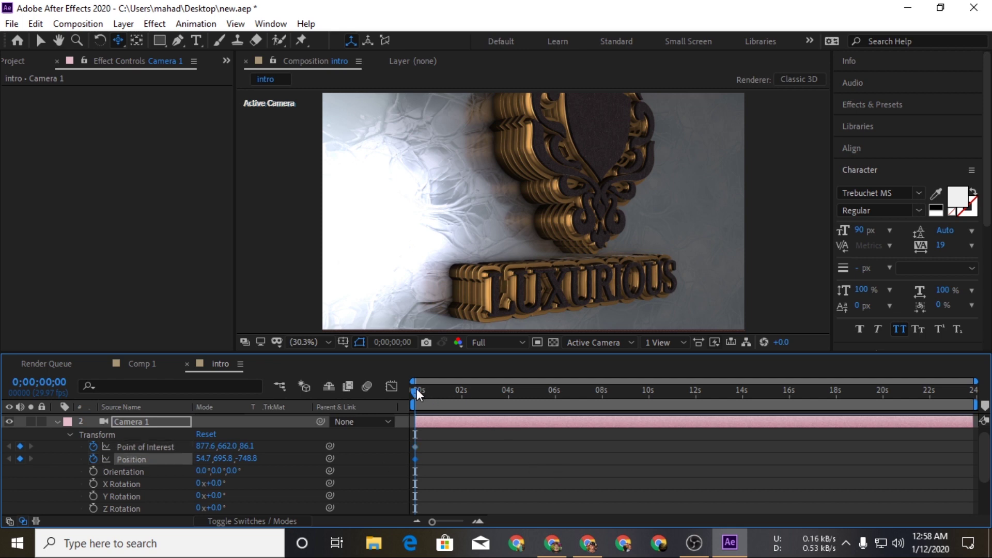
{"action": "left_click_drag", "start_coordinate": [503, 401], "coordinate": [508, 392]}
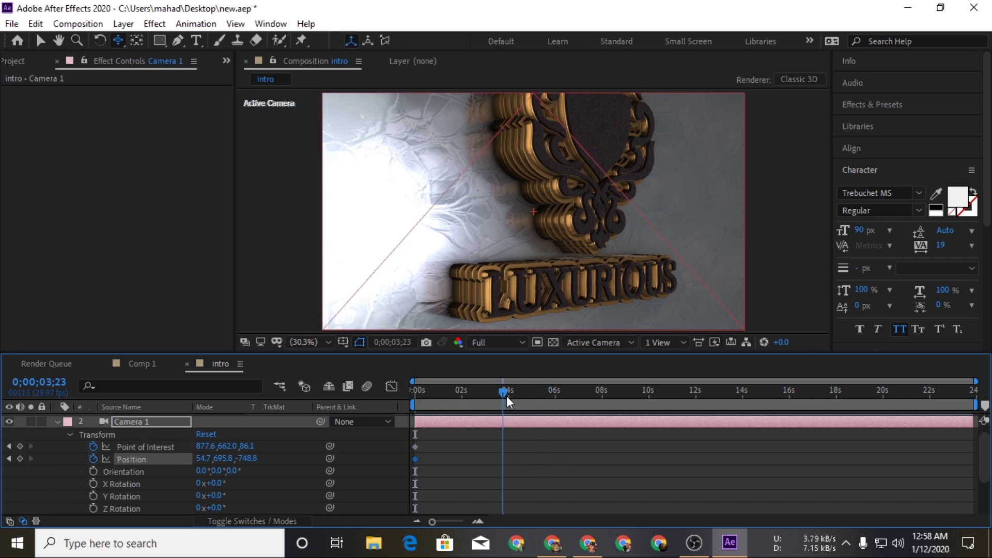
{"action": "left_click_drag", "start_coordinate": [505, 392], "coordinate": [493, 393]}
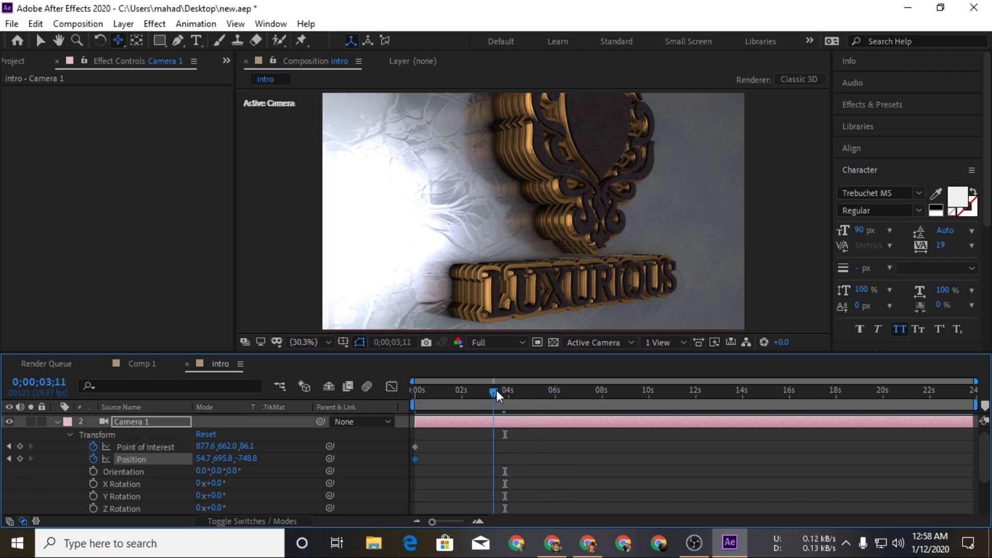
{"action": "mouse_move", "coordinate": [597, 136]}
{"action": "left_mouse_down"}
{"action": "mouse_move", "coordinate": [619, 245]}
{"action": "mouse_move", "coordinate": [611, 239]}
{"action": "left_mouse_up"}
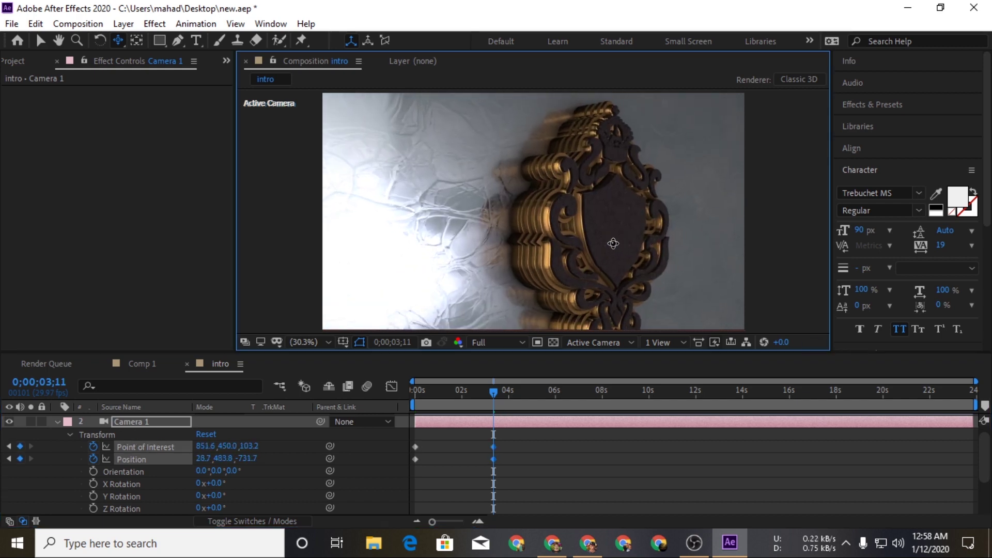
- Return to the start, reveal Camera 1's keyframes and preview the camera sweep
{"action": "key", "text": "Home"}
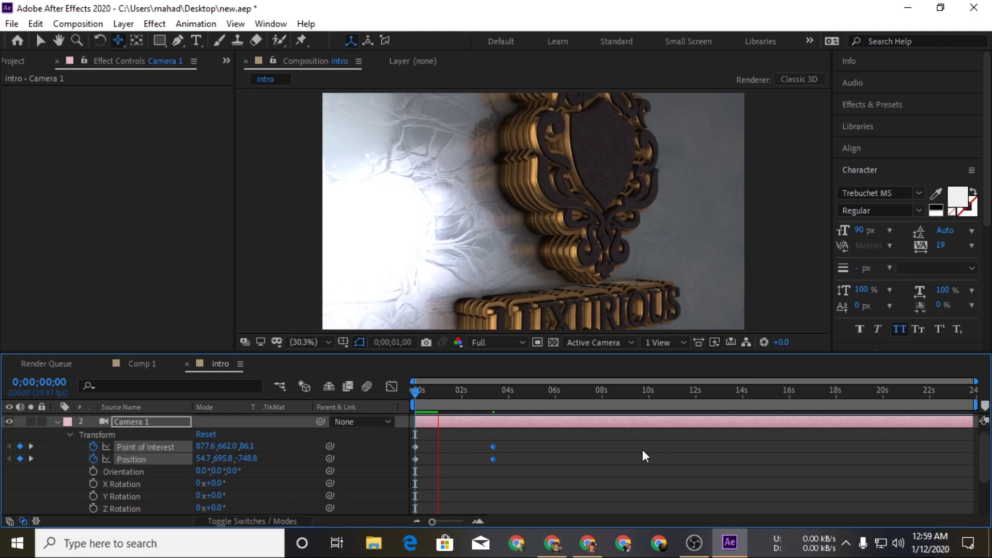
{"action": "left_click", "coordinate": [56, 421]}
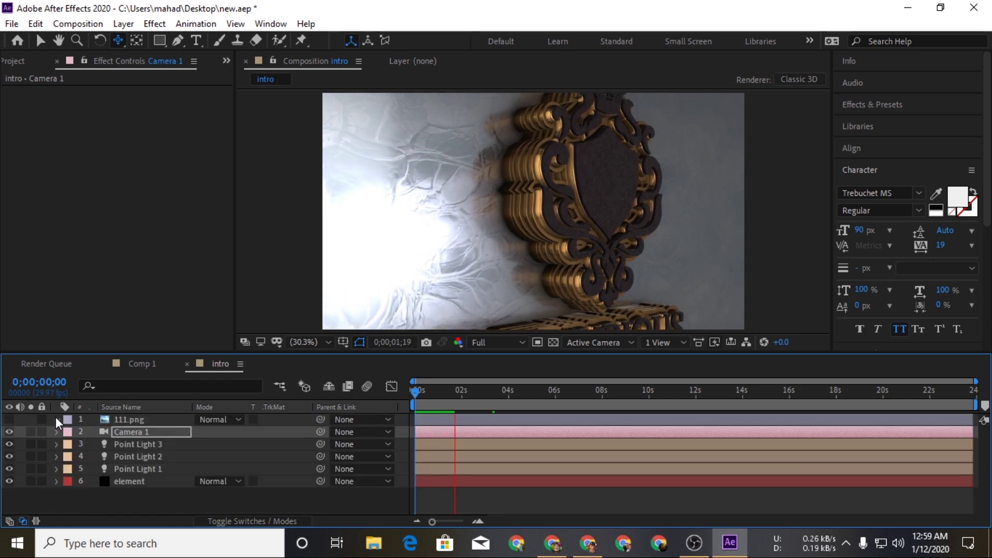
{"action": "left_click", "coordinate": [56, 420]}
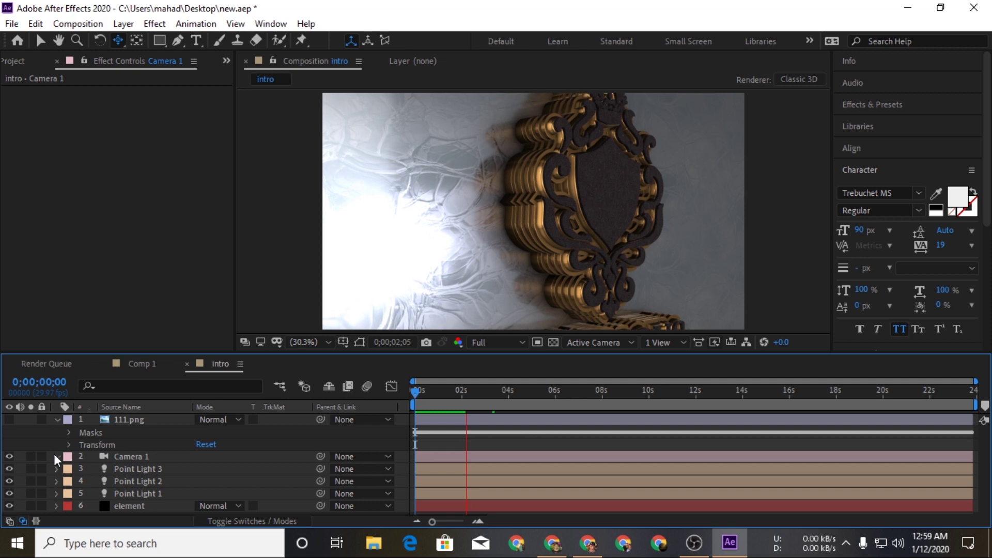
{"action": "left_click", "coordinate": [55, 456]}
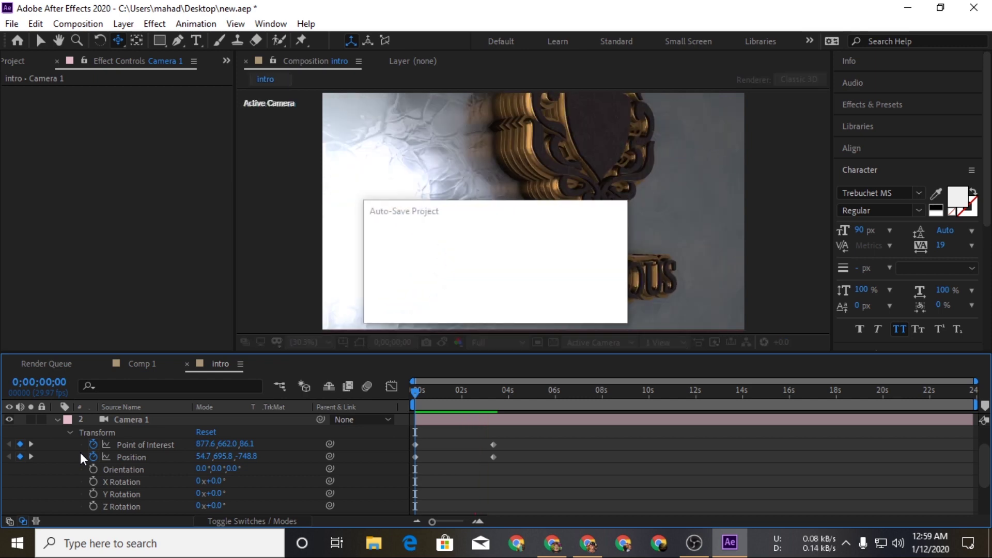
{"action": "key", "text": "space"}
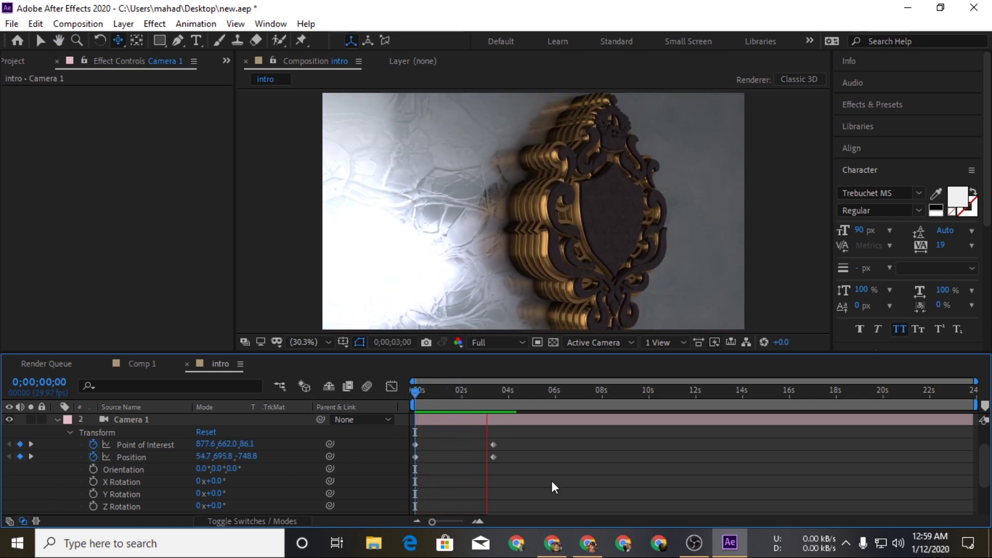
{"action": "key", "text": "space"}
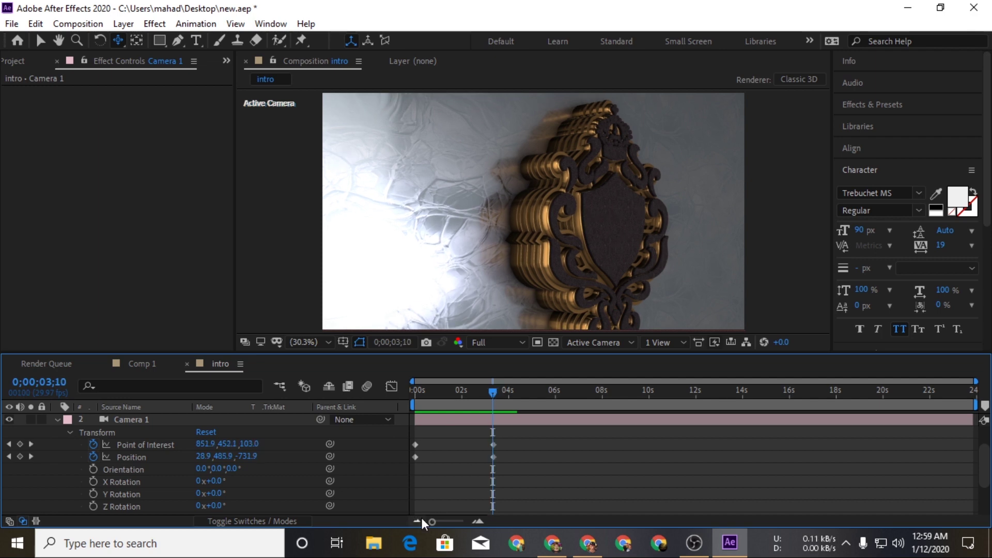
- Split Camera 1 at 0;00;03;11 into a new Camera 2 layer
{"action": "left_click", "coordinate": [479, 520]}
{"action": "left_click_drag", "start_coordinate": [695, 398], "coordinate": [728, 395]}
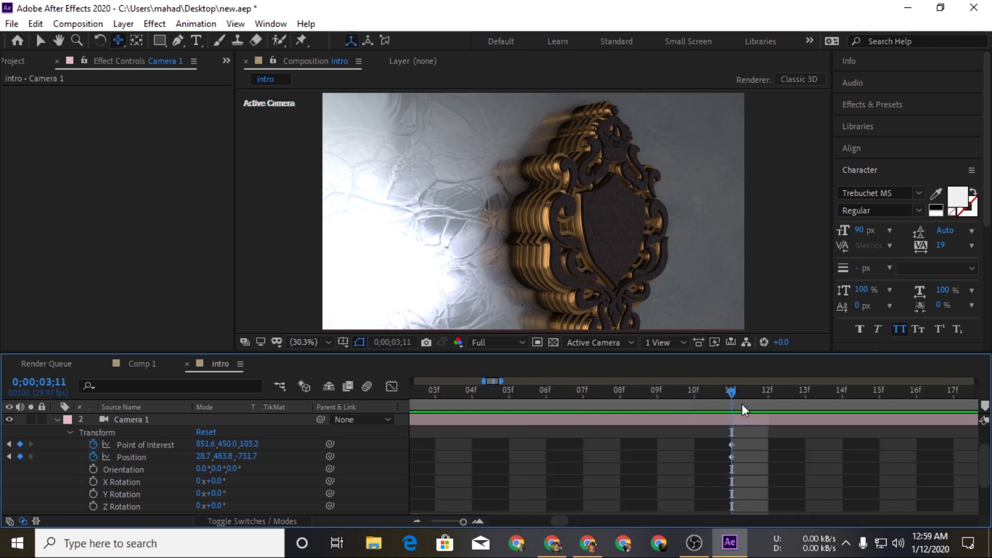
{"action": "left_click", "coordinate": [749, 418]}
{"action": "key", "text": "ctrl+shift+d"}
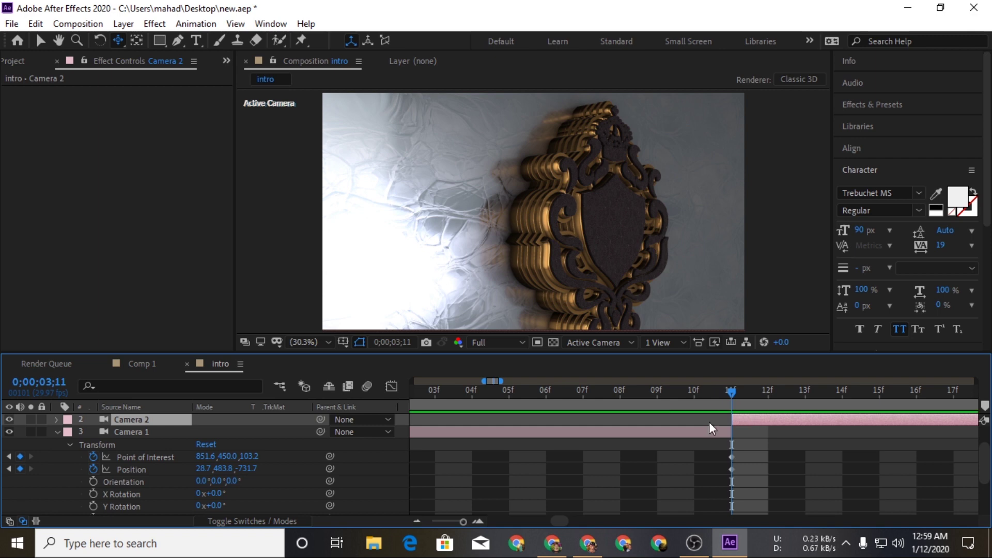
- Move the 111.png layer to the bottom of the stack, below element
{"action": "left_click", "coordinate": [56, 434]}
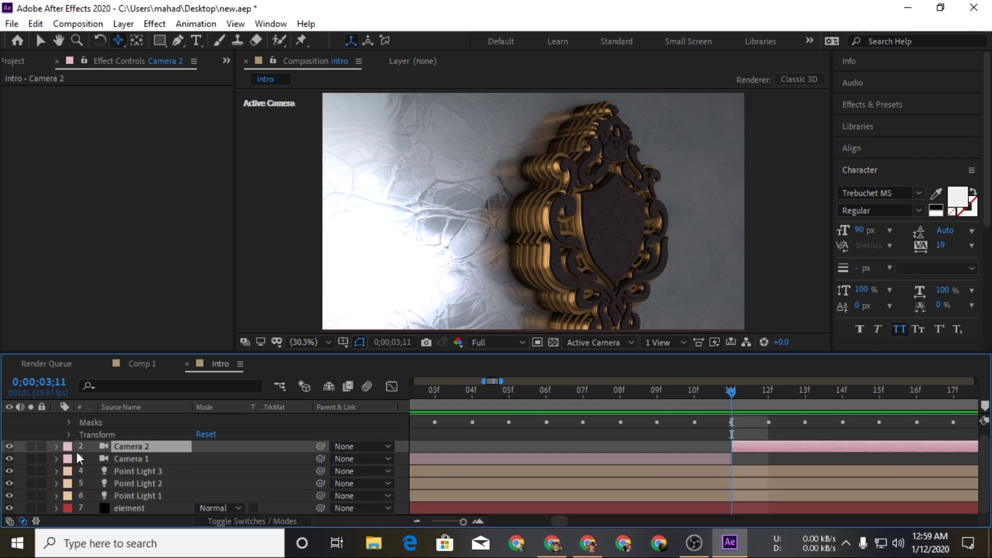
{"action": "scroll", "coordinate": [104, 445], "scroll_direction": "up", "scroll_amount": 1}
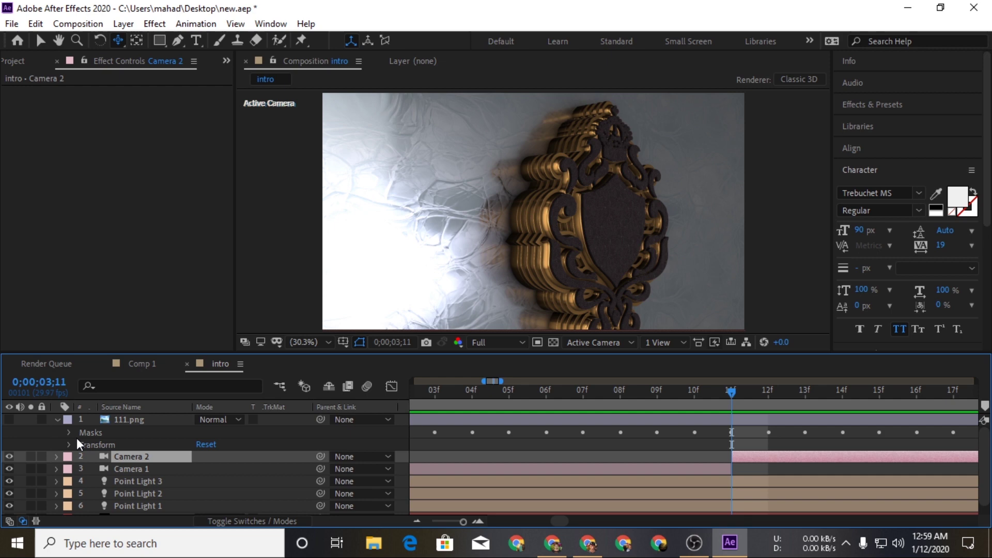
{"action": "left_click", "coordinate": [58, 419]}
{"action": "left_click_drag", "start_coordinate": [110, 421], "coordinate": [109, 495]}
{"action": "left_click", "coordinate": [130, 419]}
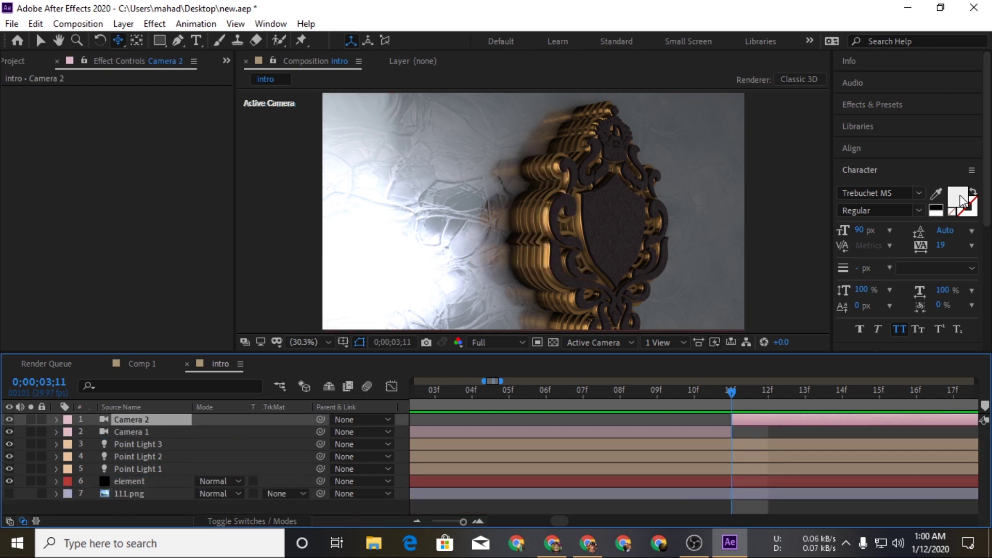
- Step one frame forward in Preview to check the cut, then zoom the timeline back out
{"action": "scroll", "coordinate": [909, 147], "scroll_direction": "down", "scroll_amount": 3}
{"action": "scroll", "coordinate": [898, 269], "scroll_direction": "down", "scroll_amount": 3}
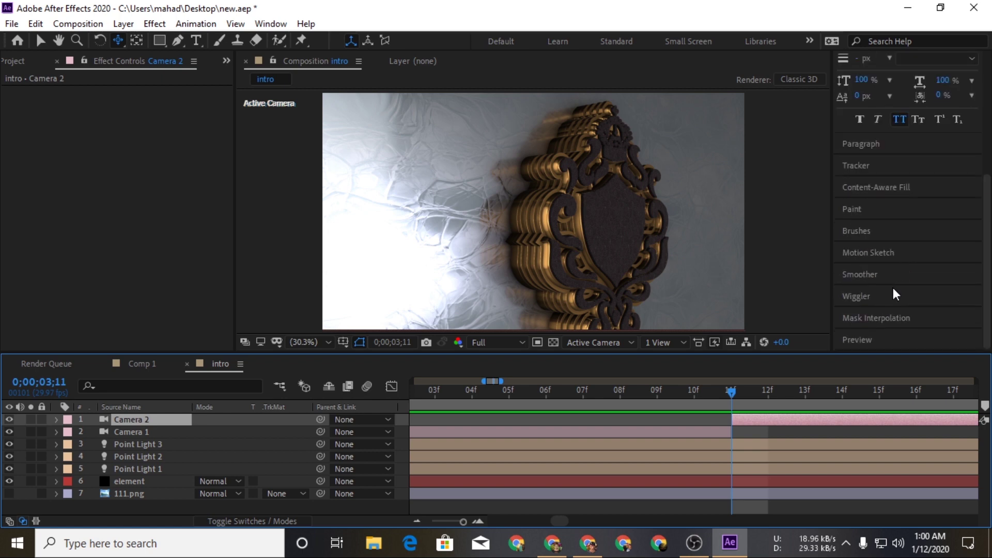
{"action": "left_click", "coordinate": [880, 336]}
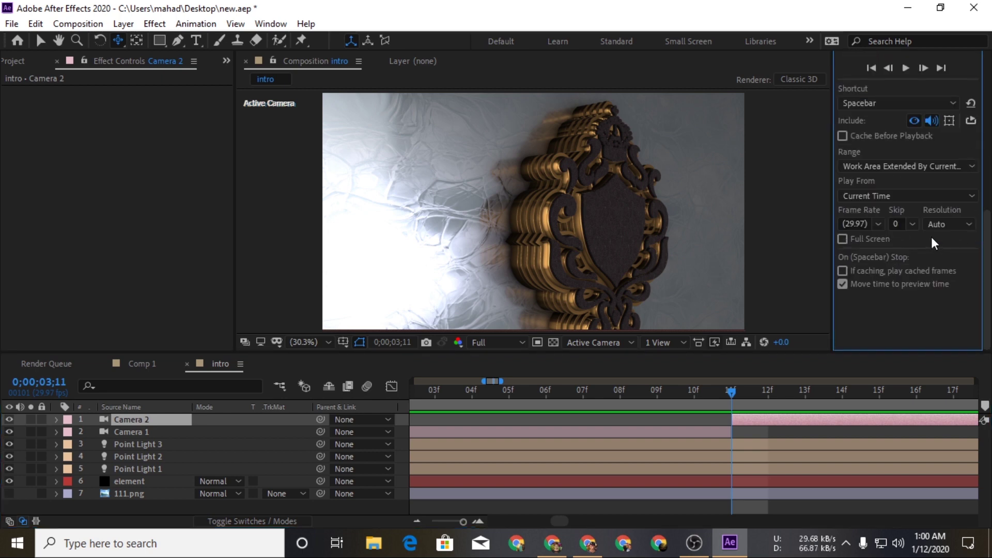
{"action": "scroll", "coordinate": [931, 237], "scroll_direction": "up", "scroll_amount": 3}
{"action": "left_click", "coordinate": [925, 162]}
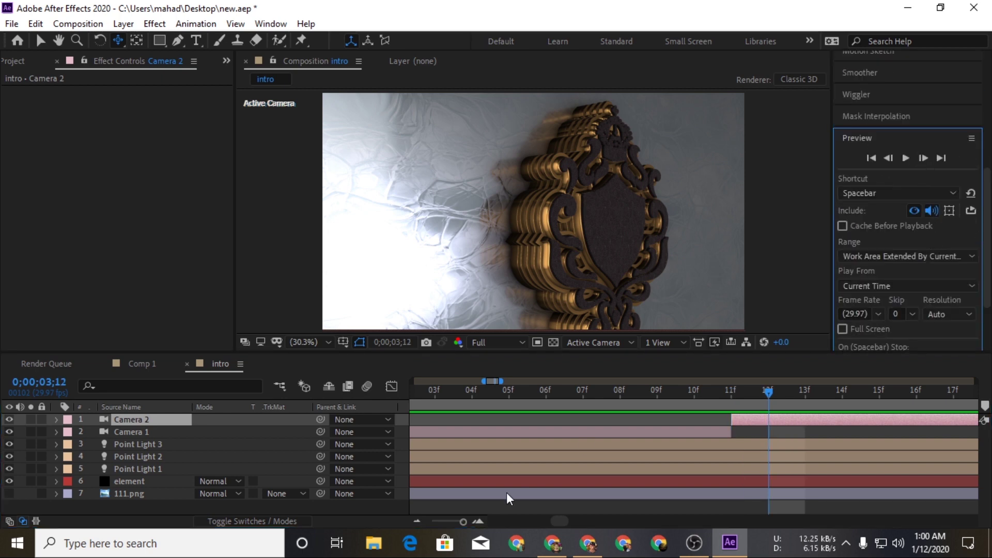
{"action": "left_click_drag", "start_coordinate": [462, 521], "coordinate": [420, 522]}
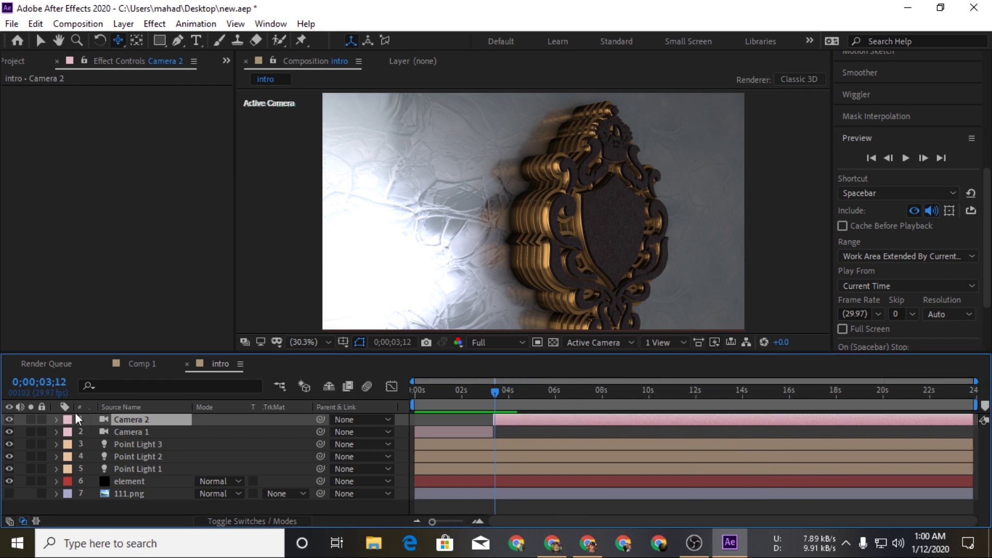
- Reset Camera 2's Transform to a straight-on view and compare frames across the cut
{"action": "left_click", "coordinate": [56, 419]}
{"action": "left_click", "coordinate": [198, 433]}
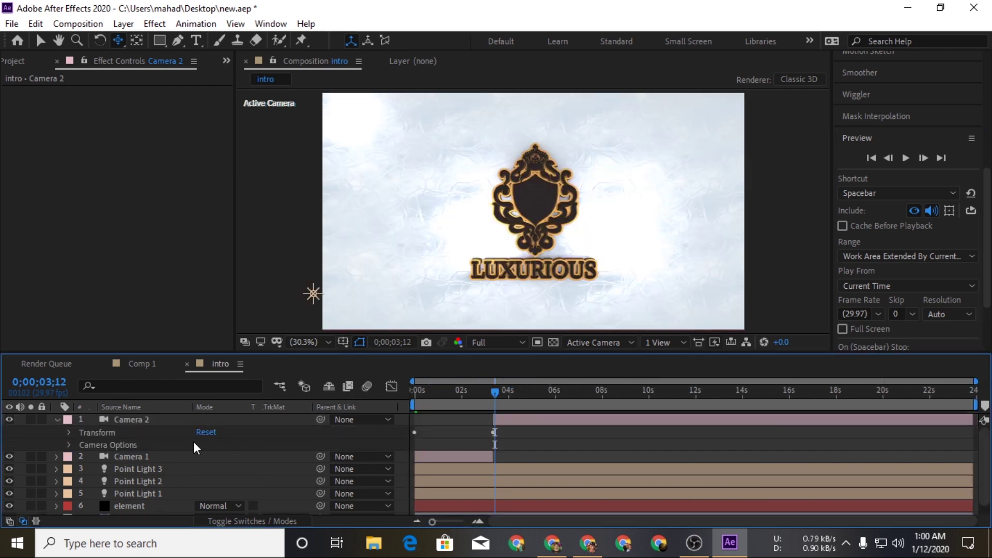
{"action": "left_click", "coordinate": [888, 160]}
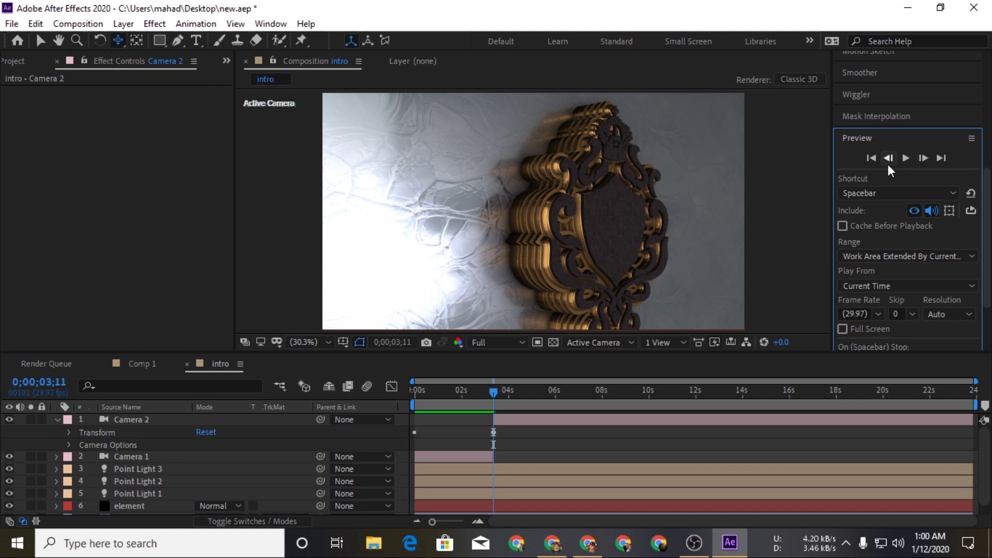
{"action": "left_click", "coordinate": [923, 158]}
- Show Camera 2's transform keyframes and step frame by frame across the 0;00;03;12 cut
{"action": "left_click", "coordinate": [544, 421]}
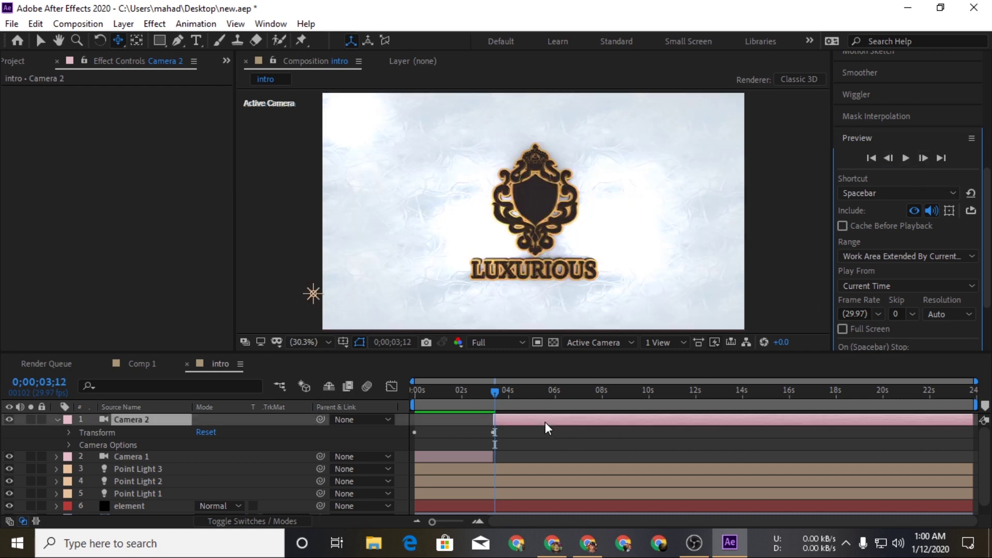
{"action": "left_click", "coordinate": [70, 431]}
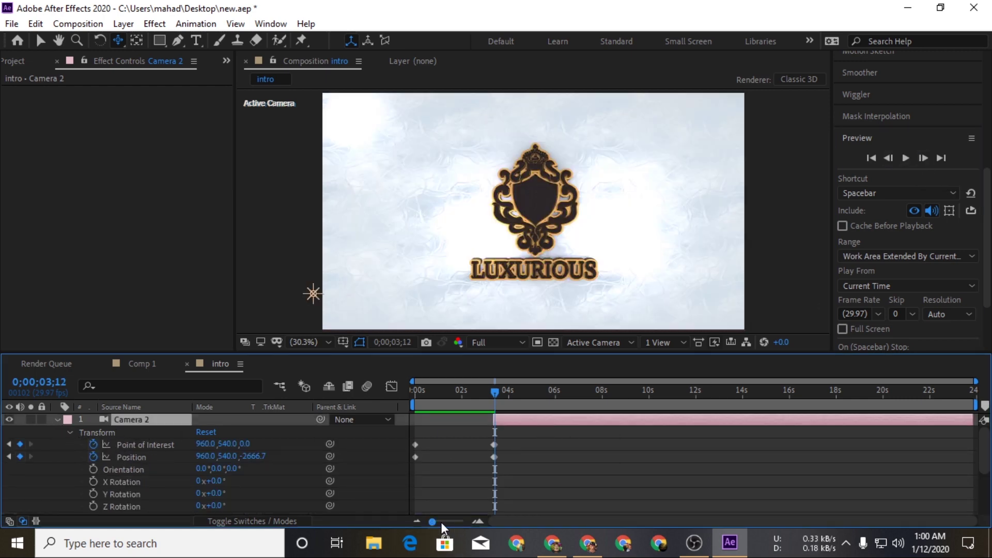
{"action": "left_click", "coordinate": [478, 520]}
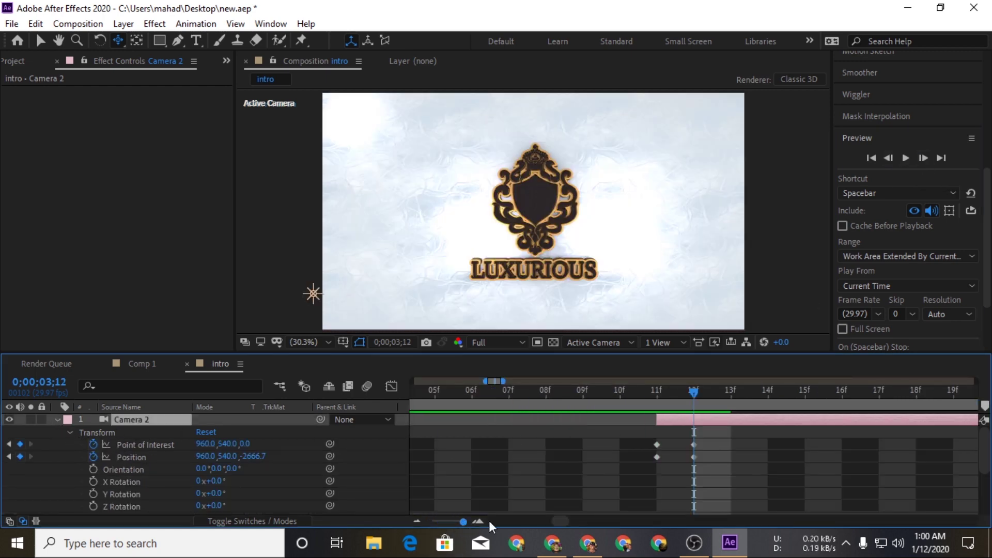
{"action": "left_click", "coordinate": [889, 157]}
{"action": "left_click", "coordinate": [919, 160]}
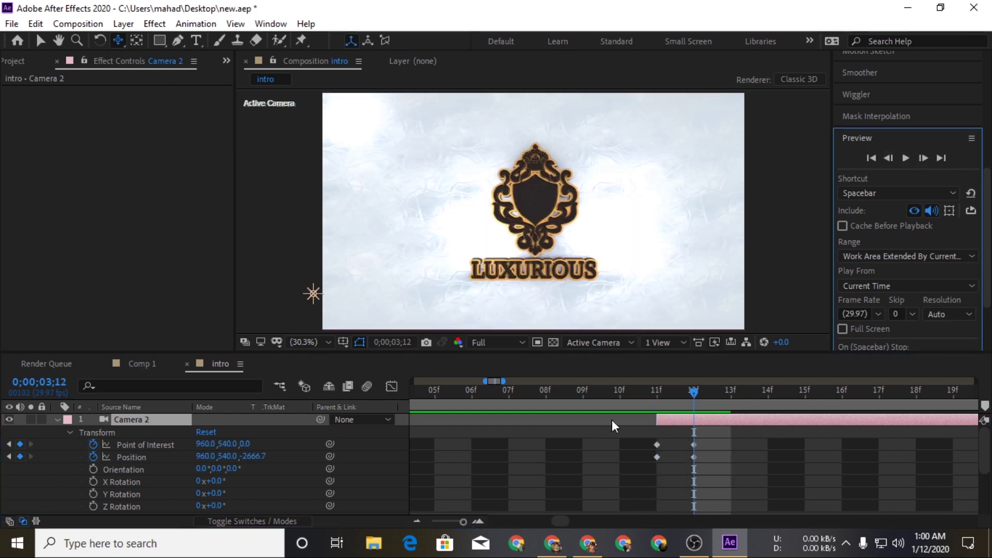
{"action": "left_click", "coordinate": [441, 521]}
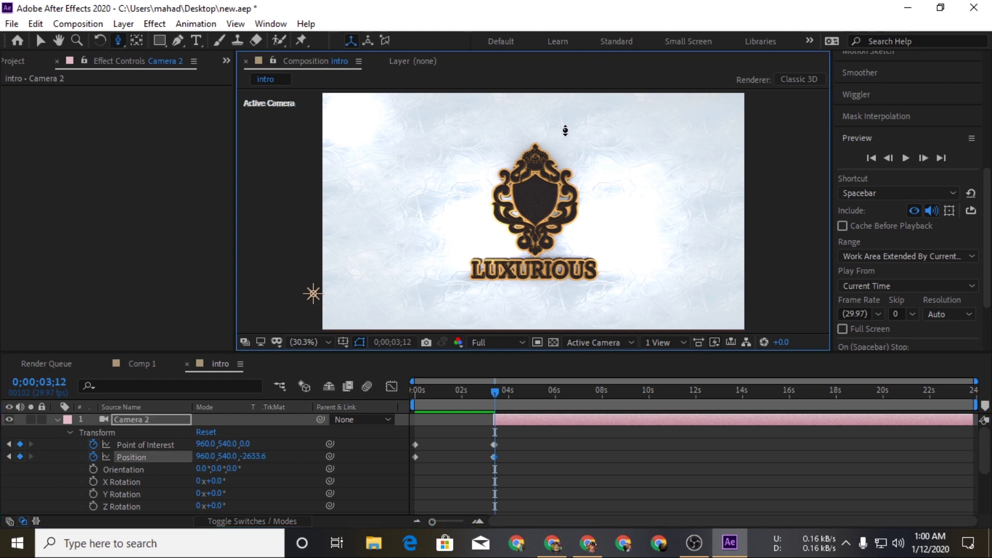
- Pan Camera 2 with Track XY at 3;12 so the shield fills the view
{"action": "scroll", "coordinate": [568, 130], "scroll_direction": "up", "scroll_amount": 5}
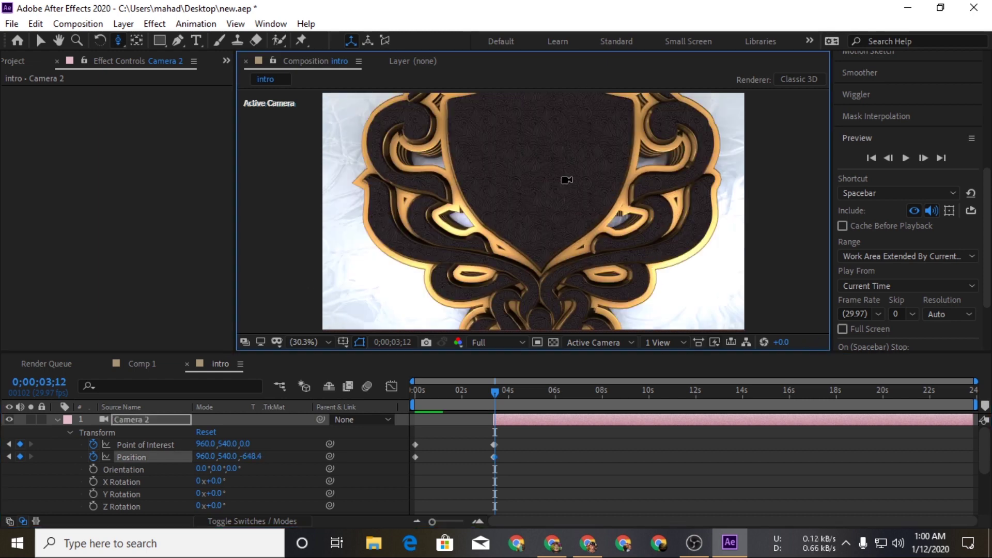
{"action": "key", "text": "c"}
{"action": "mouse_move", "coordinate": [565, 179]}
{"action": "left_mouse_down"}
{"action": "mouse_move", "coordinate": [630, 202]}
{"action": "mouse_move", "coordinate": [763, 145]}
{"action": "left_mouse_up"}
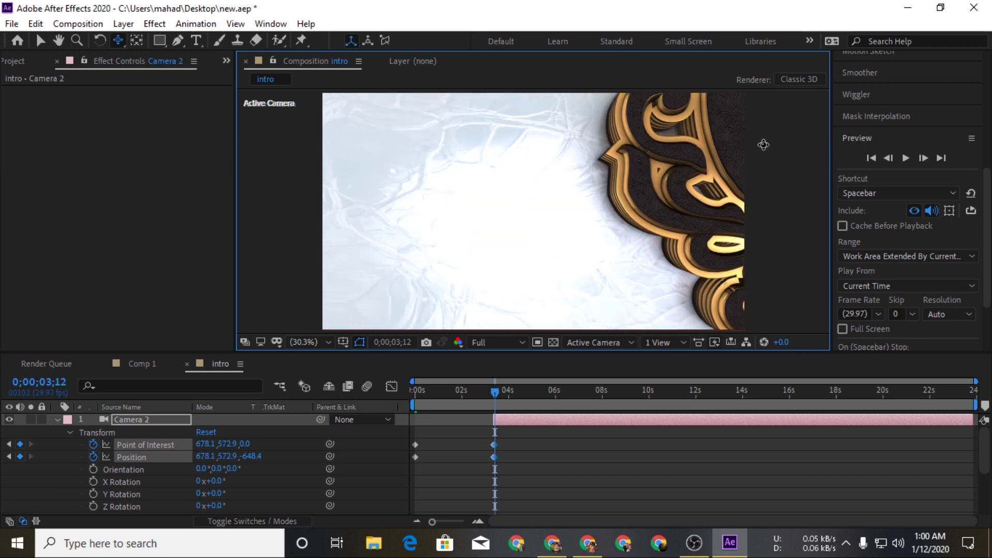
{"action": "left_click_drag", "start_coordinate": [759, 140], "coordinate": [708, 158]}
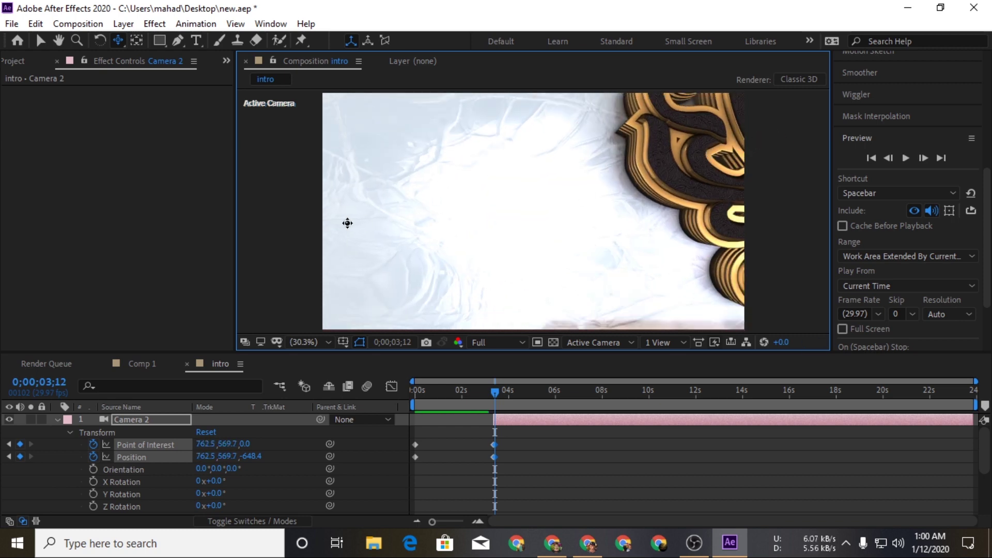
{"action": "left_click_drag", "start_coordinate": [347, 223], "coordinate": [501, 214]}
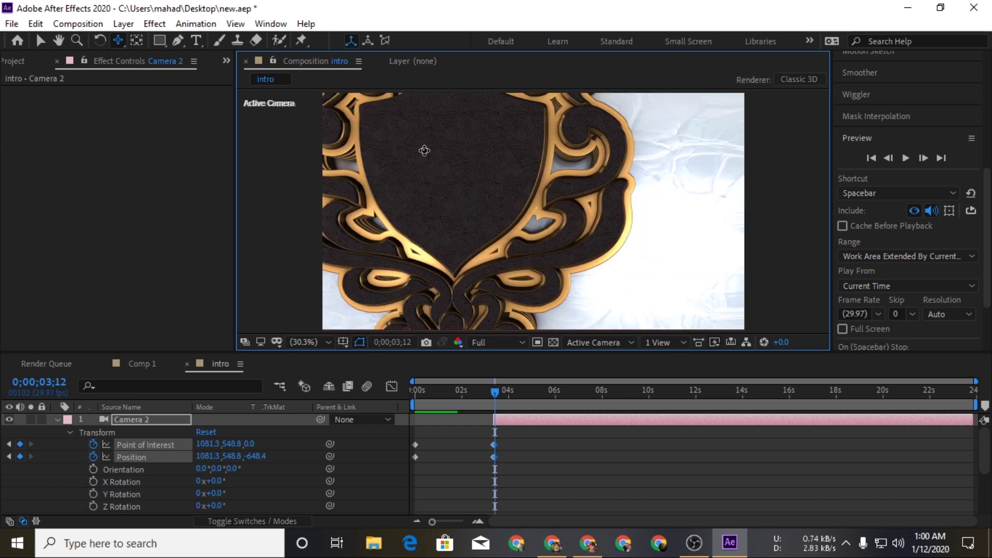
{"action": "left_click_drag", "start_coordinate": [424, 150], "coordinate": [394, 170]}
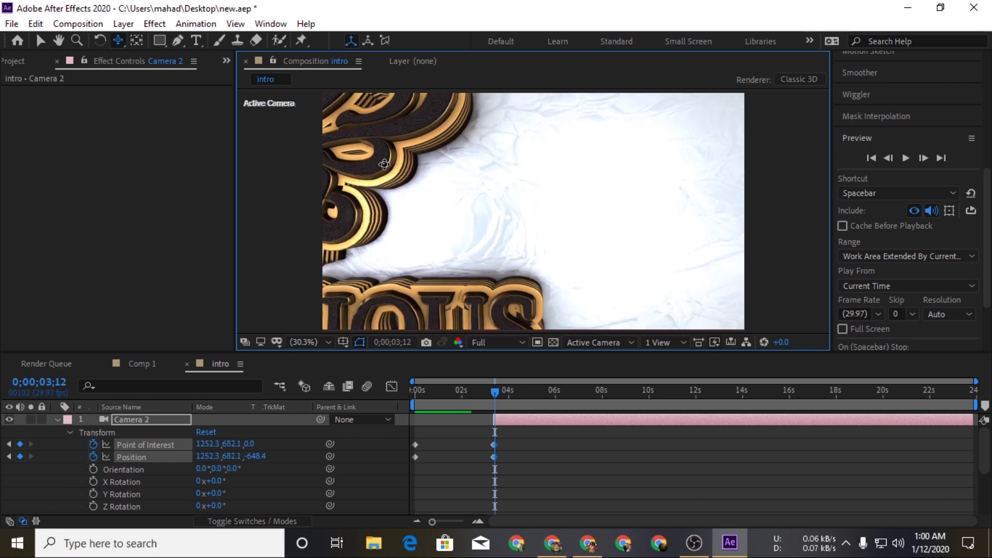
- At 0;00;07;15, pan Camera 2 onto the crest's side to add keyframes
{"action": "left_click_drag", "start_coordinate": [495, 392], "coordinate": [591, 392]}
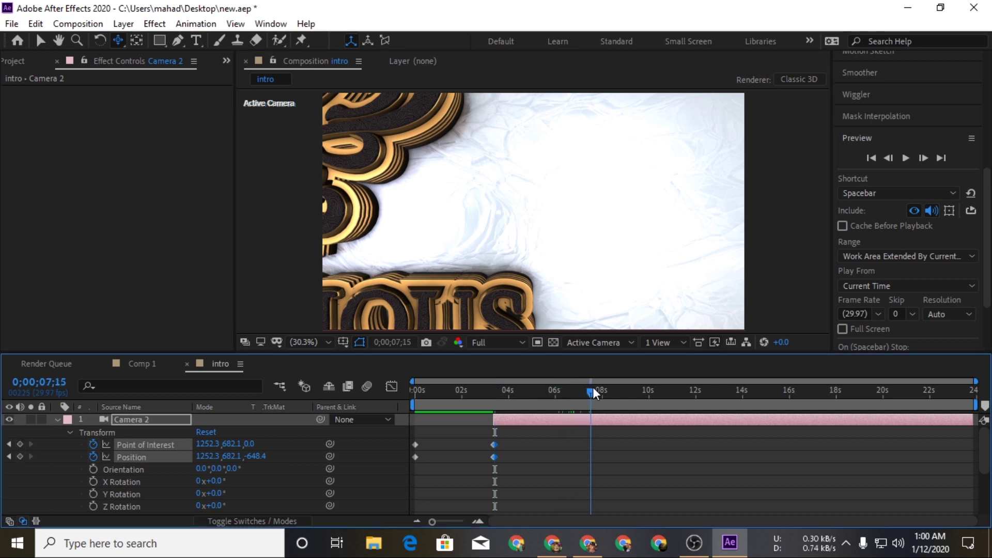
{"action": "mouse_move", "coordinate": [495, 253]}
{"action": "left_mouse_down"}
{"action": "mouse_move", "coordinate": [592, 257]}
{"action": "mouse_move", "coordinate": [562, 255]}
{"action": "left_mouse_up"}
{"action": "left_click_drag", "start_coordinate": [681, 254], "coordinate": [606, 248]}
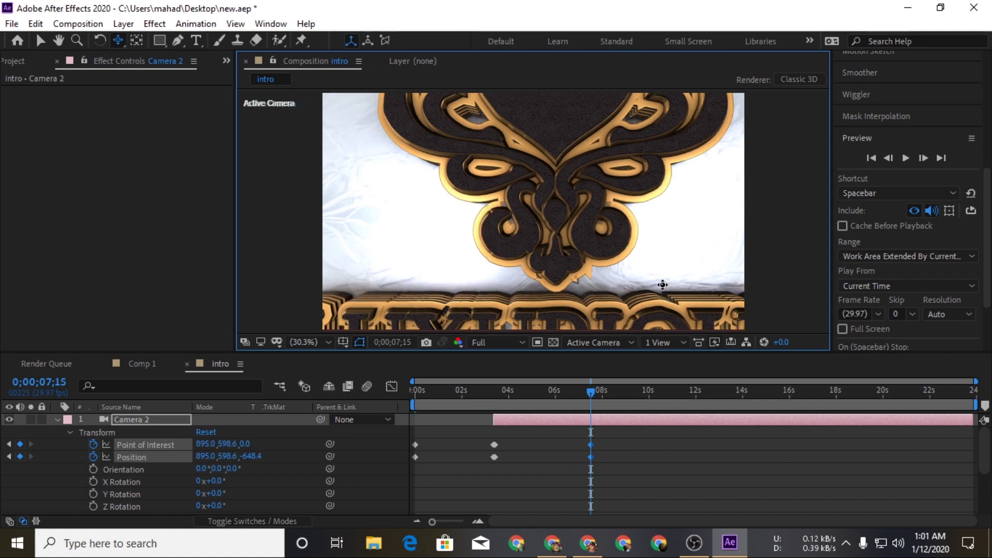
{"action": "mouse_move", "coordinate": [667, 298]}
{"action": "left_mouse_down"}
{"action": "mouse_move", "coordinate": [640, 285]}
{"action": "mouse_move", "coordinate": [638, 263]}
{"action": "mouse_move", "coordinate": [602, 278]}
{"action": "mouse_move", "coordinate": [611, 277]}
{"action": "mouse_move", "coordinate": [584, 270]}
{"action": "left_mouse_up"}
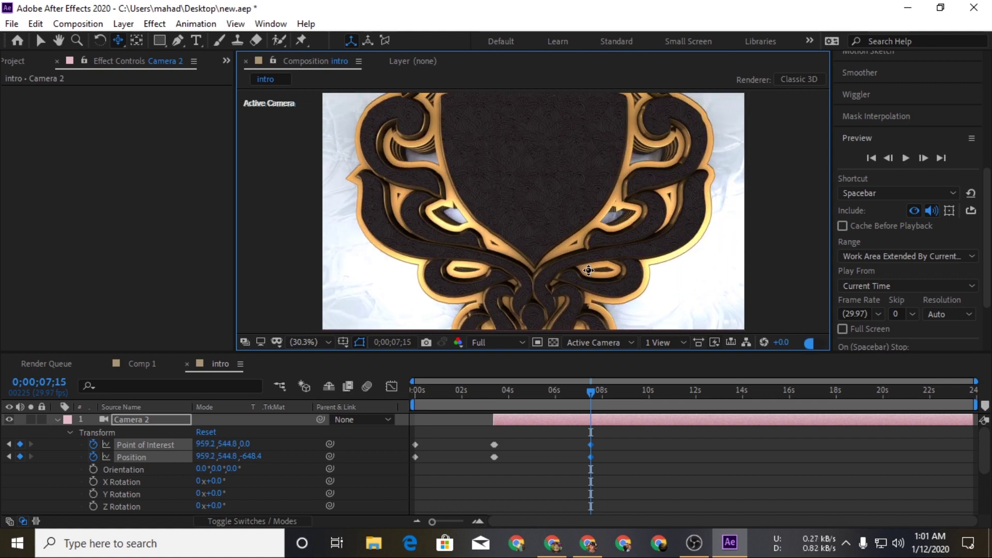
{"action": "mouse_move", "coordinate": [667, 299]}
{"action": "left_mouse_down"}
{"action": "mouse_move", "coordinate": [692, 296]}
{"action": "mouse_move", "coordinate": [686, 279]}
{"action": "mouse_move", "coordinate": [729, 301]}
{"action": "mouse_move", "coordinate": [686, 281]}
{"action": "mouse_move", "coordinate": [708, 285]}
{"action": "left_mouse_up"}
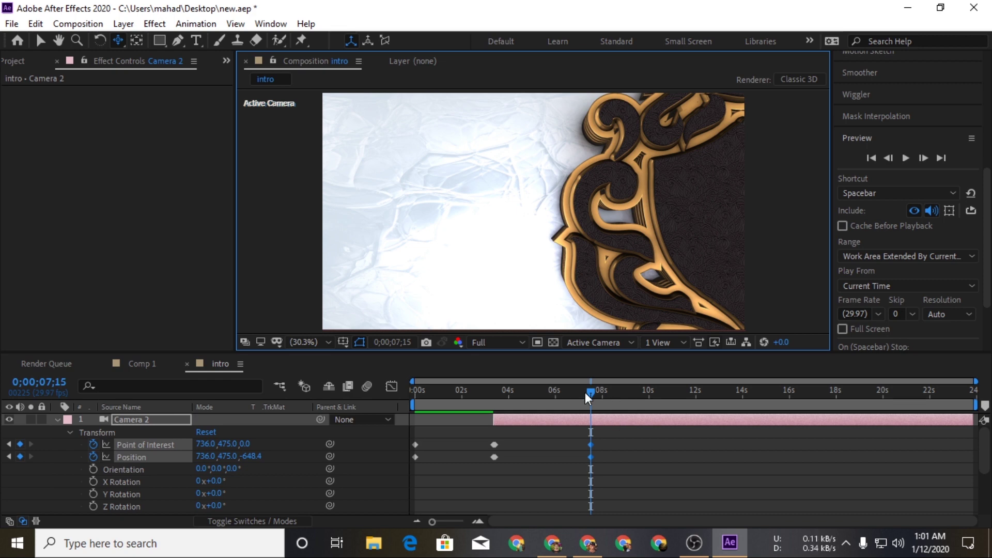
- Preview the camera move from about 3 seconds
{"action": "left_click_drag", "start_coordinate": [585, 392], "coordinate": [497, 391]}
{"action": "key", "text": "space"}
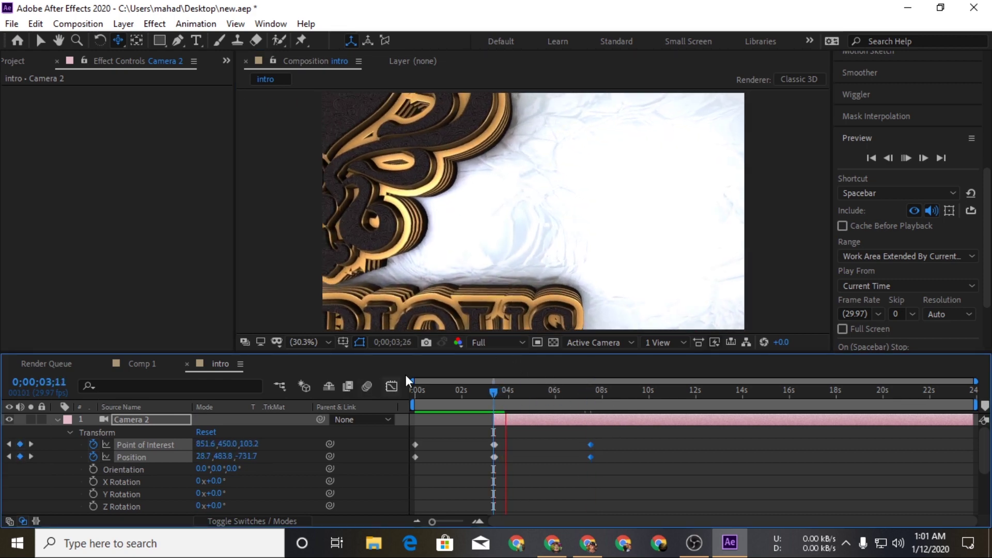
{"action": "key", "text": "space"}
- Set the element layer's Render Mode to Preview and play a preview
{"action": "scroll", "coordinate": [116, 444], "scroll_direction": "down", "scroll_amount": 3}
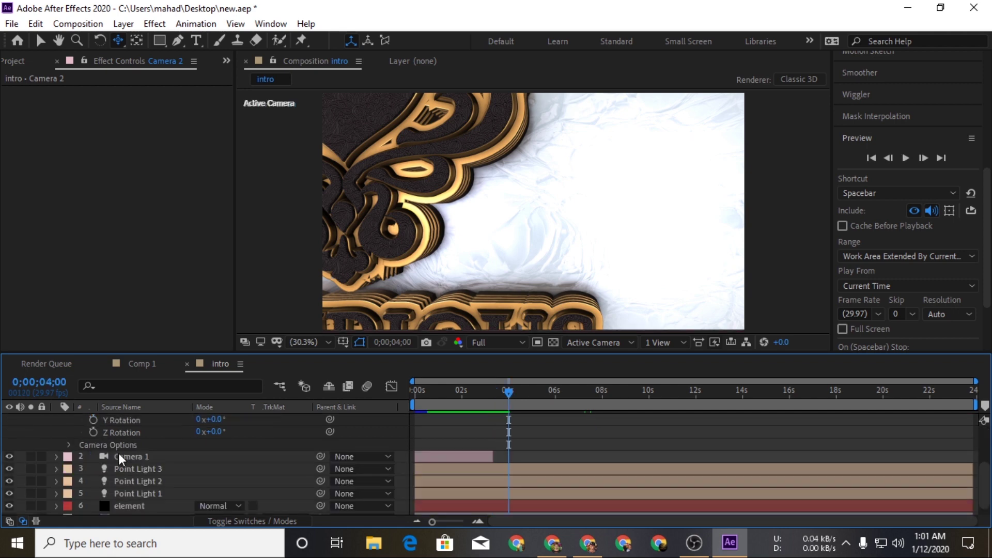
{"action": "left_click", "coordinate": [131, 505]}
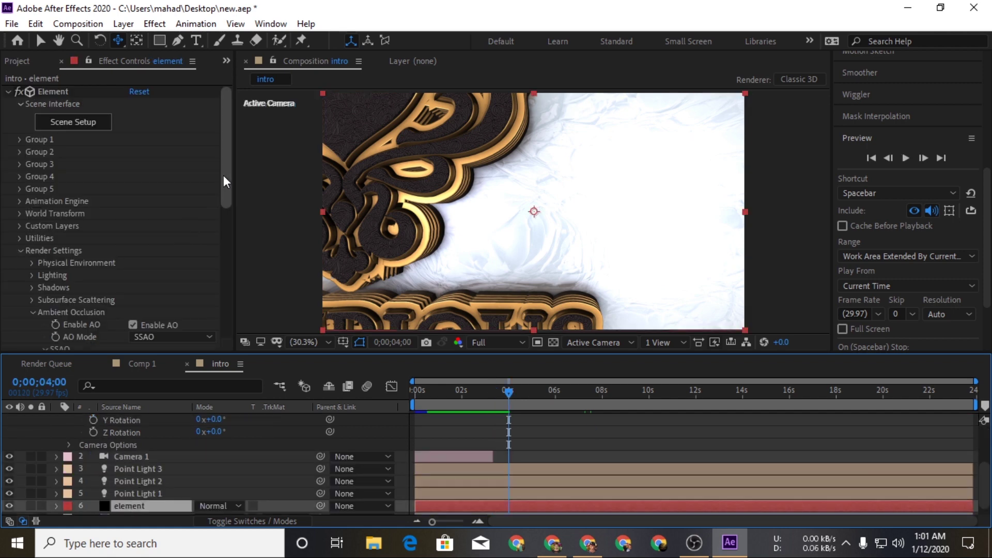
{"action": "left_click_drag", "start_coordinate": [223, 175], "coordinate": [220, 325]}
{"action": "left_click", "coordinate": [178, 344]}
{"action": "left_click", "coordinate": [186, 373]}
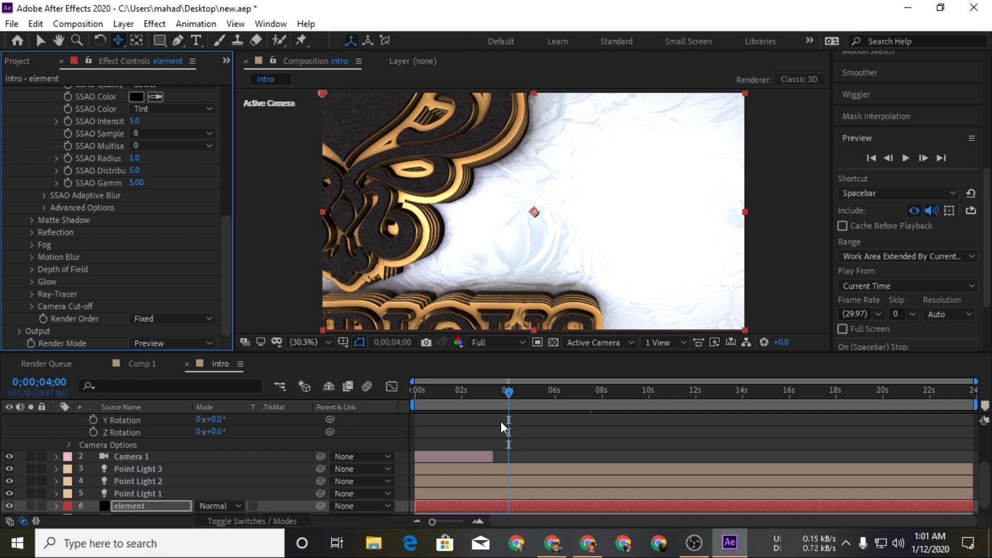
{"action": "key", "text": "space"}
- Try Draft render mode on the element layer, then switch back to Preview
{"action": "scroll", "coordinate": [494, 428], "scroll_direction": "up", "scroll_amount": 3}
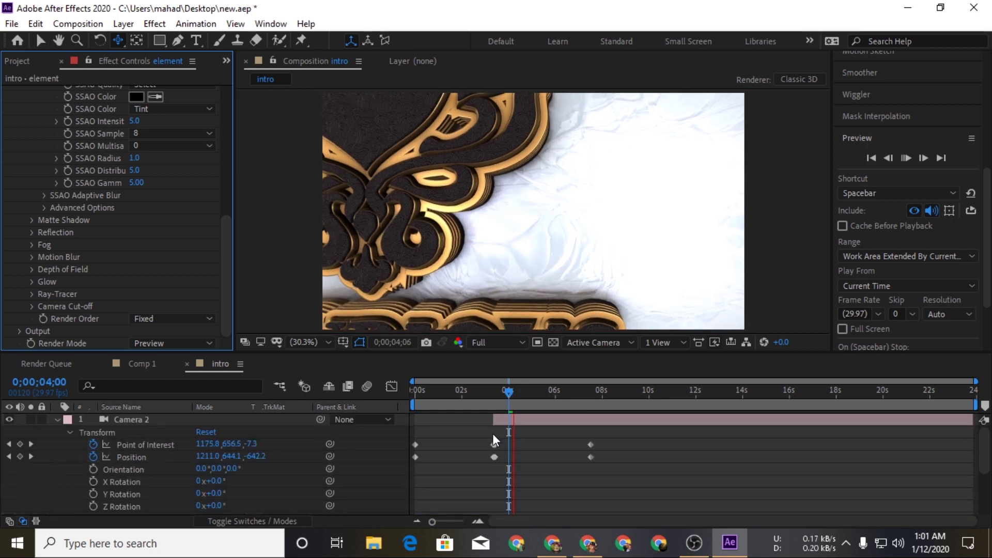
{"action": "left_click", "coordinate": [197, 343]}
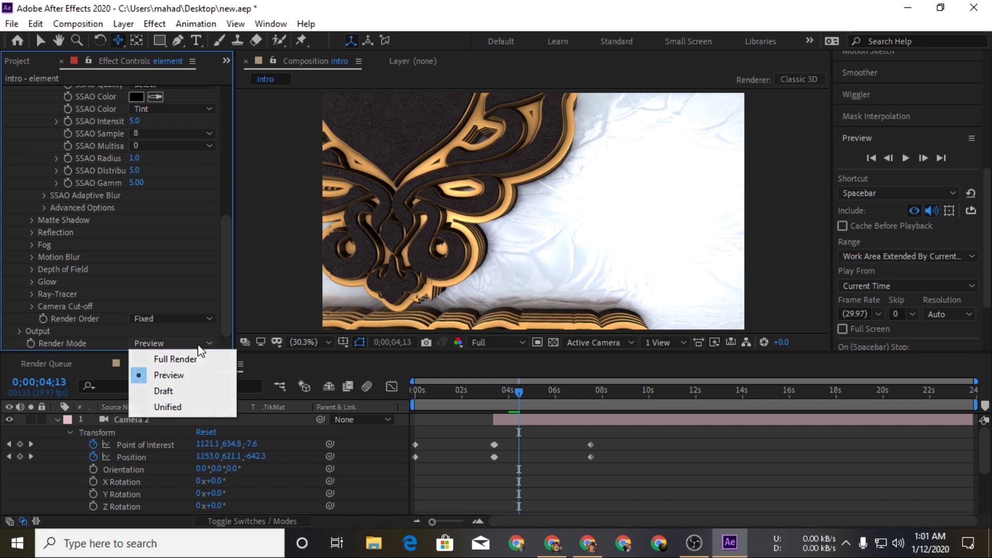
{"action": "left_click", "coordinate": [186, 388]}
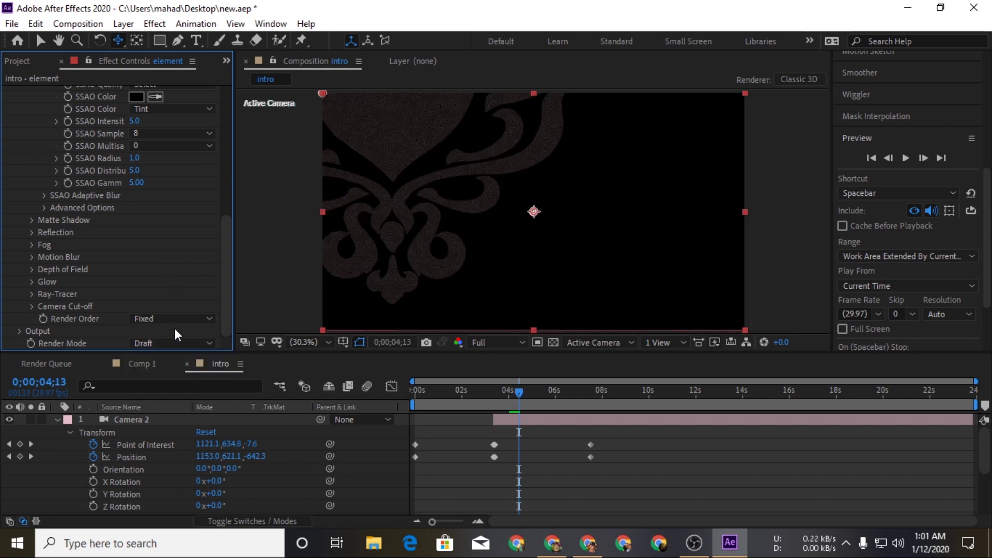
{"action": "left_click", "coordinate": [176, 343]}
{"action": "left_click", "coordinate": [170, 374]}
{"action": "left_click_drag", "start_coordinate": [227, 271], "coordinate": [227, 193]}
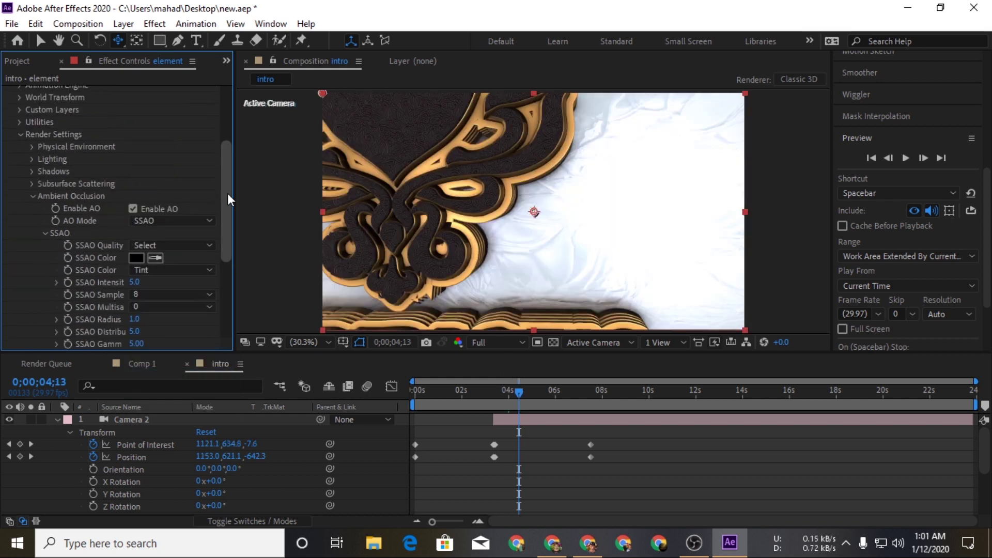
{"action": "scroll", "coordinate": [227, 199], "scroll_direction": "up", "scroll_amount": 1}
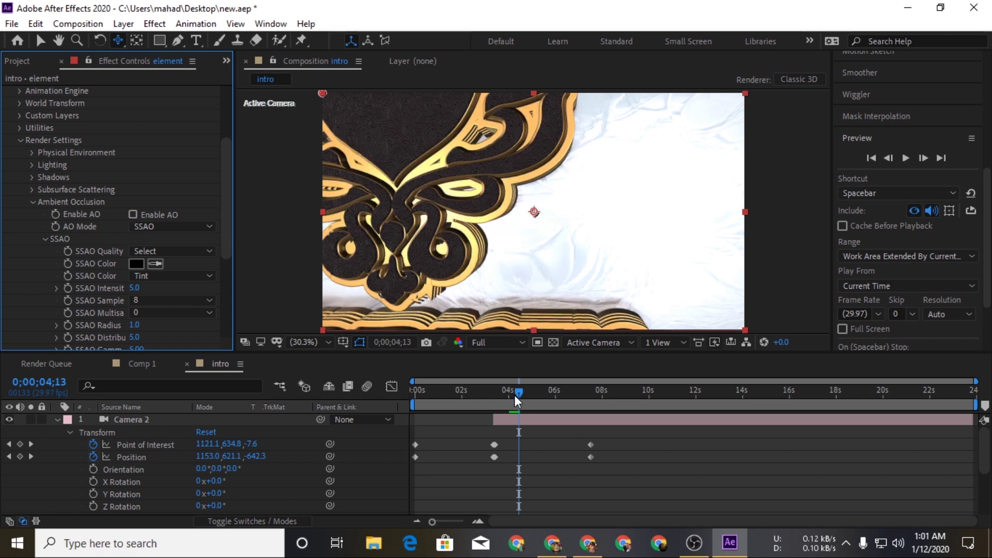
- Move the current time to 0;00;03;24 and bring up the viewer resolution menu
{"action": "left_click_drag", "start_coordinate": [515, 398], "coordinate": [494, 395]}
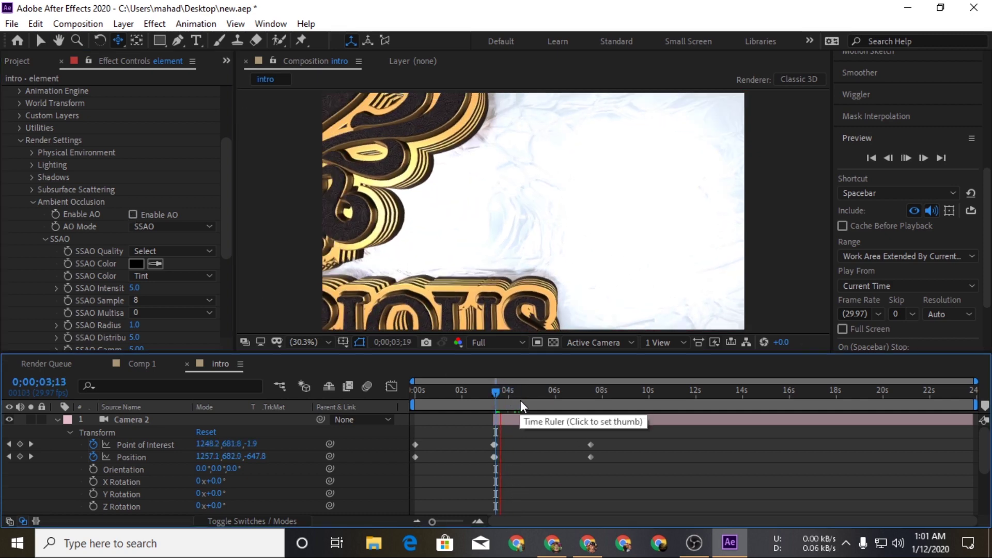
{"action": "left_click", "coordinate": [503, 393]}
{"action": "left_click", "coordinate": [503, 342]}
- Set the viewer to Third resolution and preview the camera animation from about 3 seconds
{"action": "left_click", "coordinate": [493, 407]}
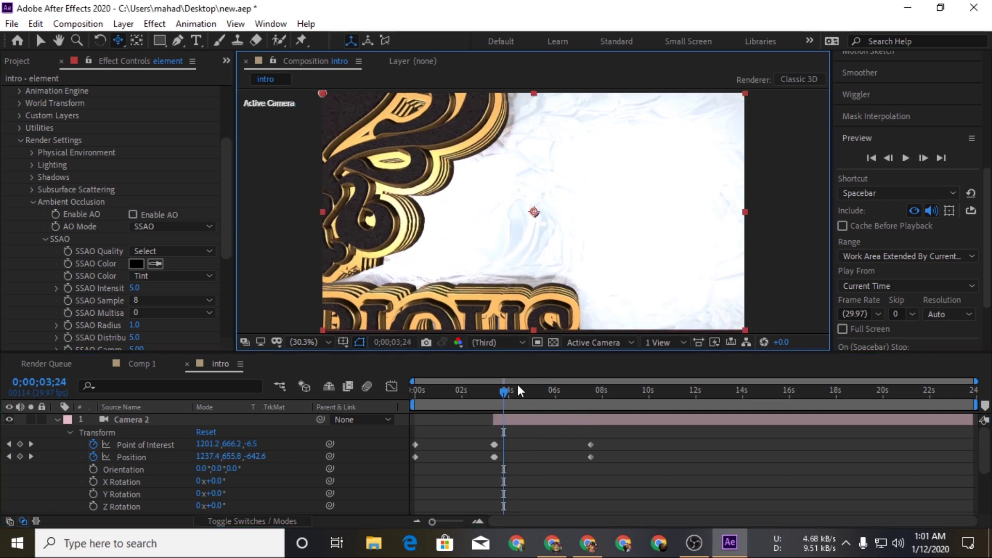
{"action": "left_click", "coordinate": [495, 390]}
{"action": "key", "text": "space"}
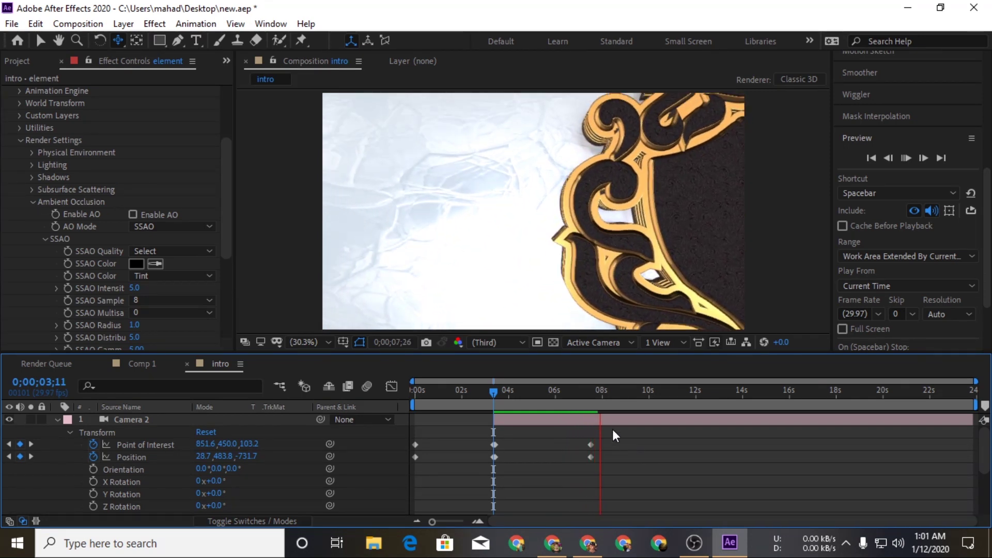
{"action": "left_click", "coordinate": [602, 394]}
- Place the playhead at 0;00;07;15 at frame zoom and select Camera 2
{"action": "left_click", "coordinate": [591, 394]}
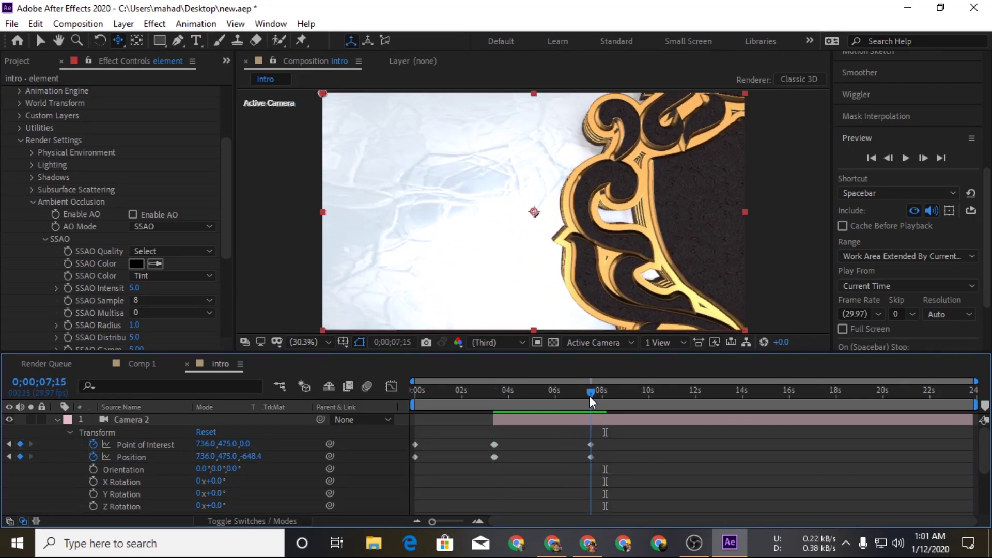
{"action": "left_click", "coordinate": [591, 402]}
{"action": "left_click_drag", "start_coordinate": [434, 520], "coordinate": [464, 522]}
{"action": "left_click_drag", "start_coordinate": [698, 393], "coordinate": [672, 396]}
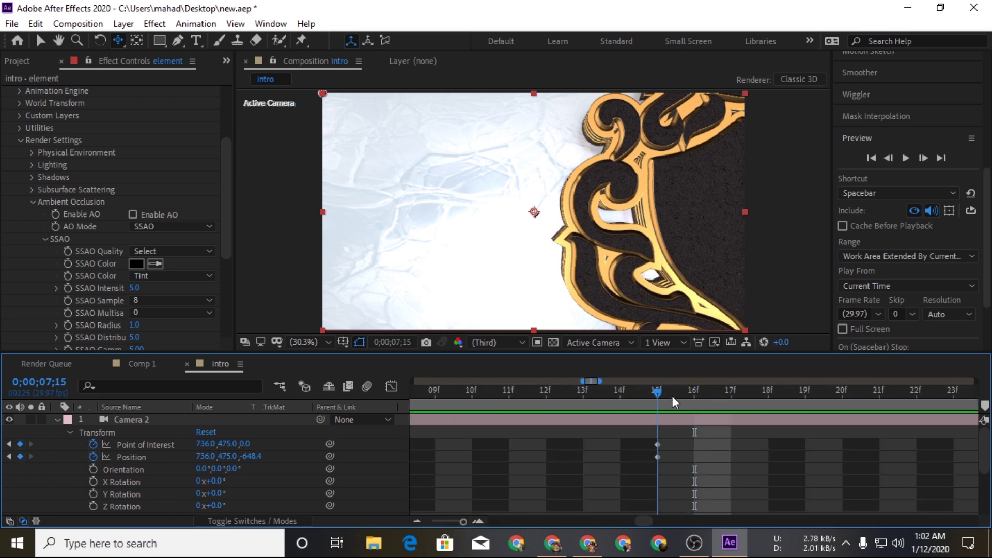
{"action": "left_click", "coordinate": [685, 425]}
- Split Camera 2 into Camera 3 at 0;00;07;16 and reset Camera 3's Transform
{"action": "key", "text": "ctrl+shift+d"}
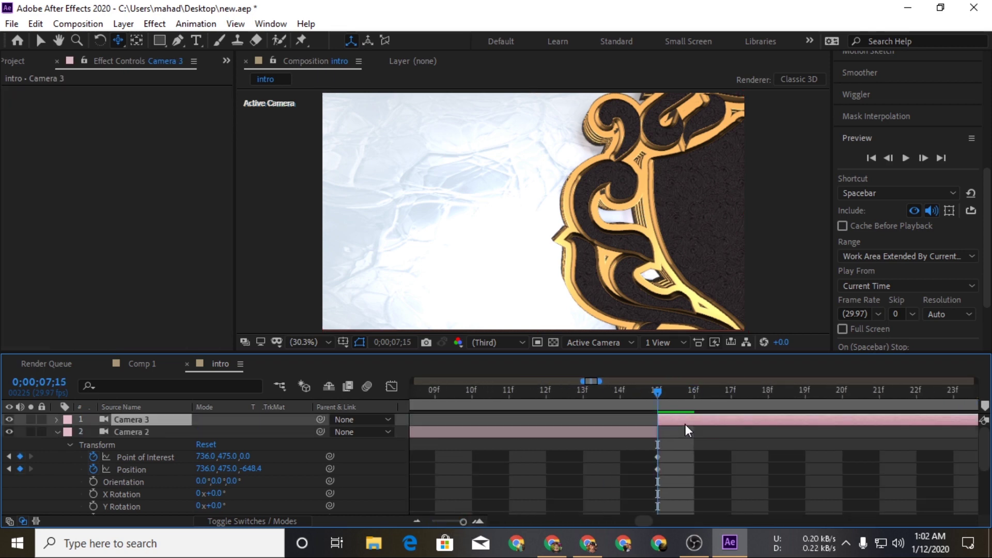
{"action": "left_click", "coordinate": [922, 158]}
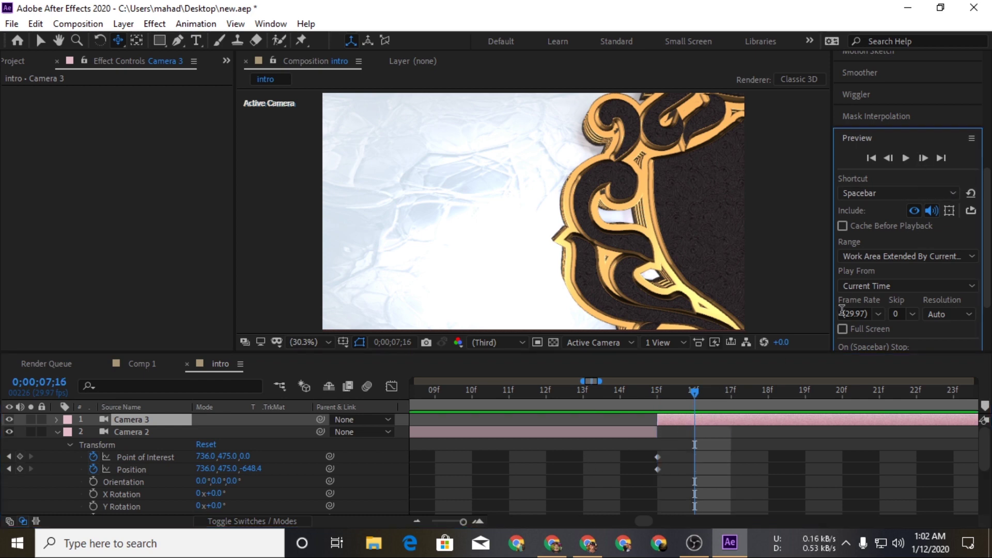
{"action": "left_click", "coordinate": [721, 417]}
{"action": "left_click", "coordinate": [60, 434]}
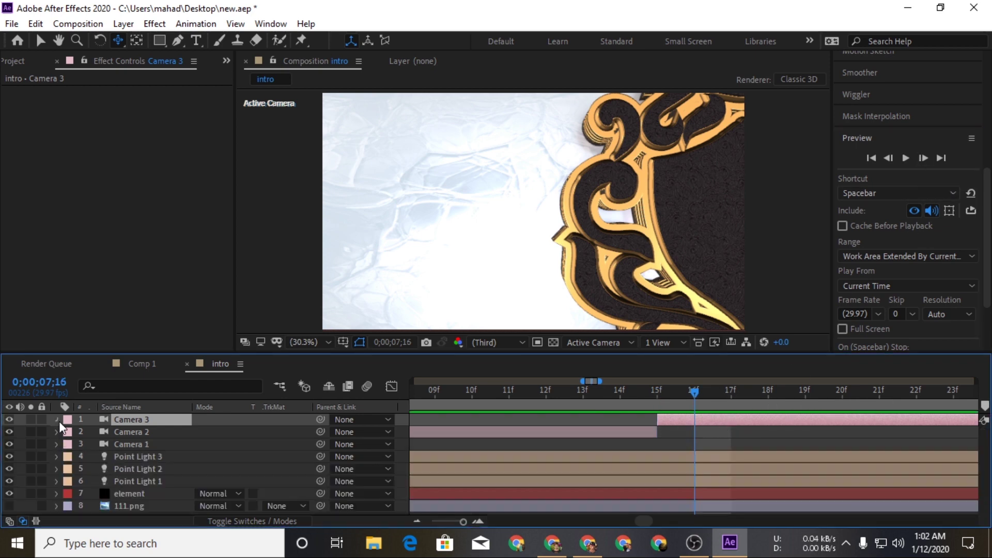
{"action": "left_click", "coordinate": [59, 420]}
{"action": "left_click", "coordinate": [214, 431]}
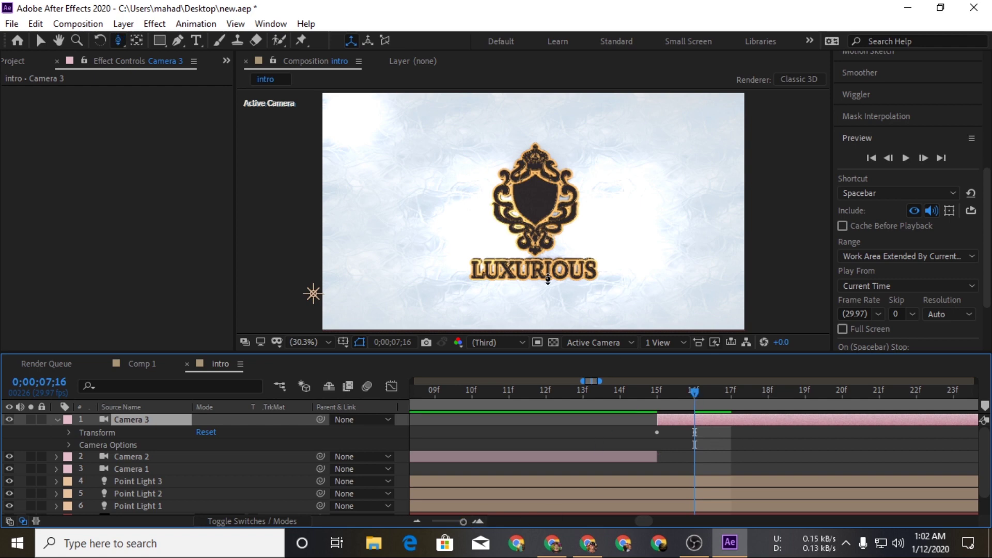
- Dolly and orbit Camera 3 to a close, angled side view of LUXURIOUS's gold layers
{"action": "left_click_drag", "start_coordinate": [547, 278], "coordinate": [578, 212]}
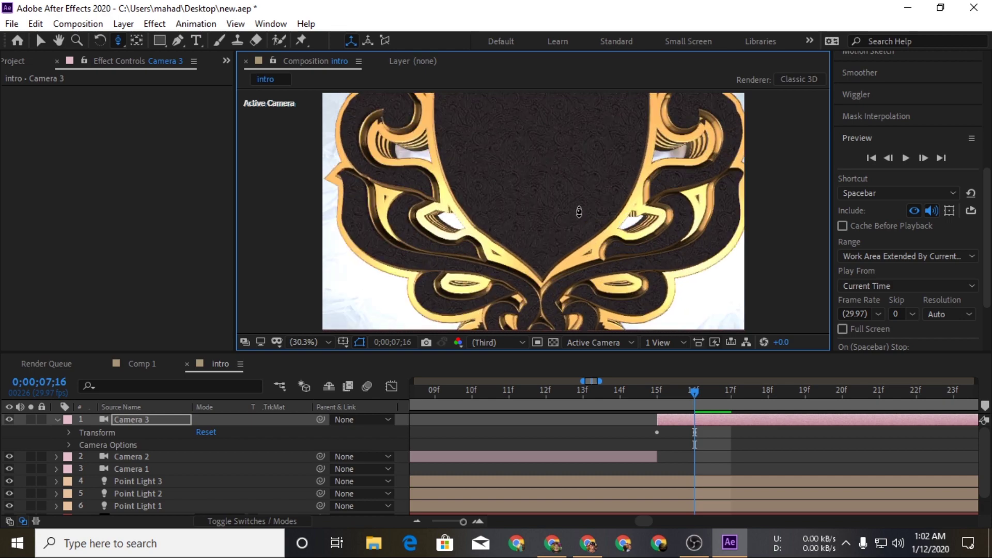
{"action": "mouse_move", "coordinate": [579, 219]}
{"action": "left_mouse_down"}
{"action": "mouse_move", "coordinate": [584, 165]}
{"action": "mouse_move", "coordinate": [689, 224]}
{"action": "mouse_move", "coordinate": [657, 220]}
{"action": "left_mouse_up"}
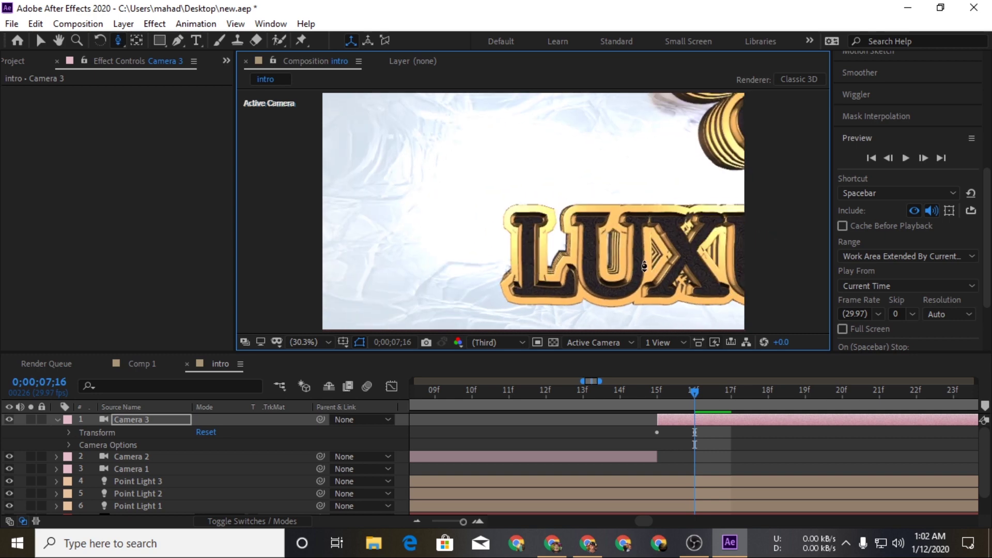
{"action": "left_click_drag", "start_coordinate": [644, 266], "coordinate": [660, 226]}
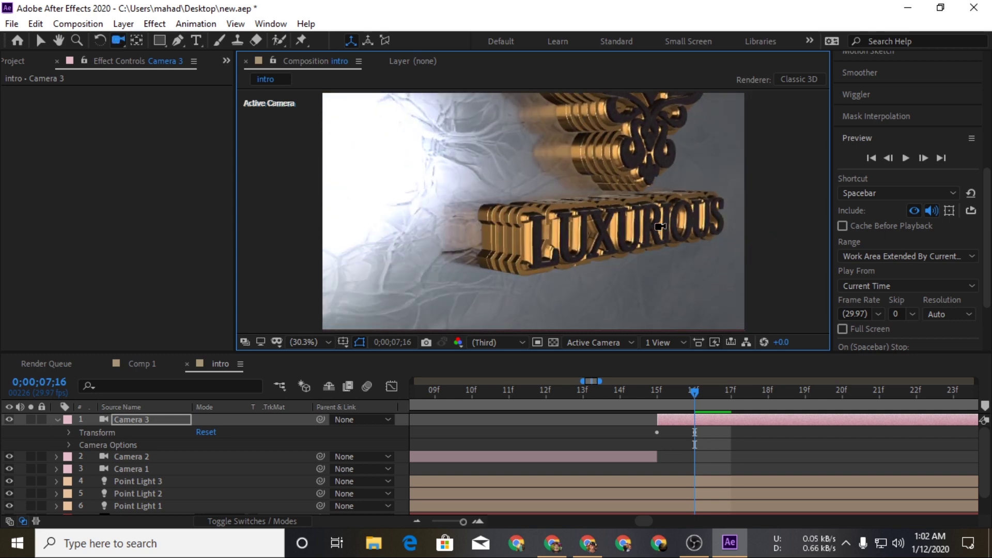
{"action": "mouse_move", "coordinate": [659, 193]}
{"action": "left_mouse_down"}
{"action": "mouse_move", "coordinate": [716, 250]}
{"action": "mouse_move", "coordinate": [685, 320]}
{"action": "left_mouse_up"}
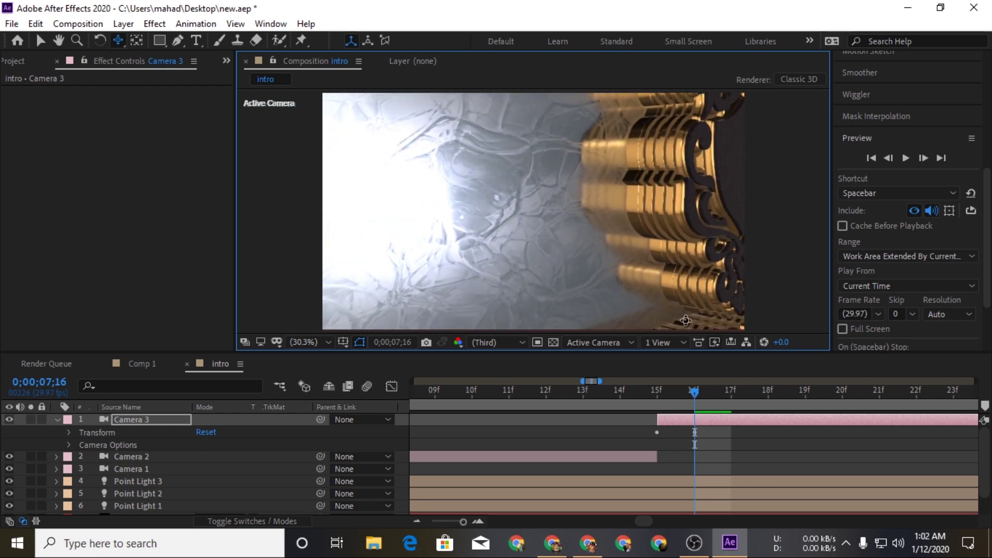
{"action": "left_click_drag", "start_coordinate": [450, 523], "coordinate": [438, 524]}
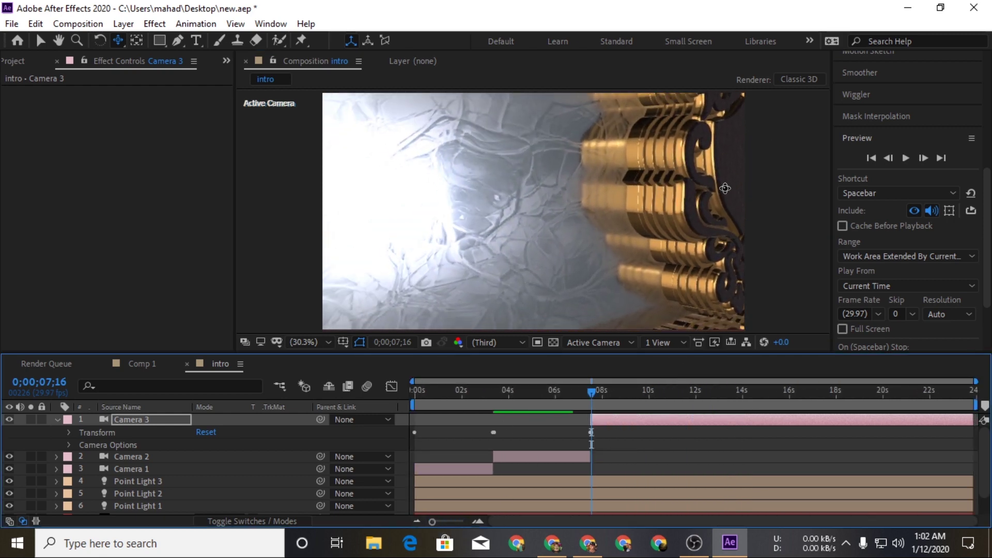
- Orbit and pan Camera 3 around the gold crest at 7;16, shifting the crest right
{"action": "left_click_drag", "start_coordinate": [725, 188], "coordinate": [591, 190]}
{"action": "key", "text": "c"}
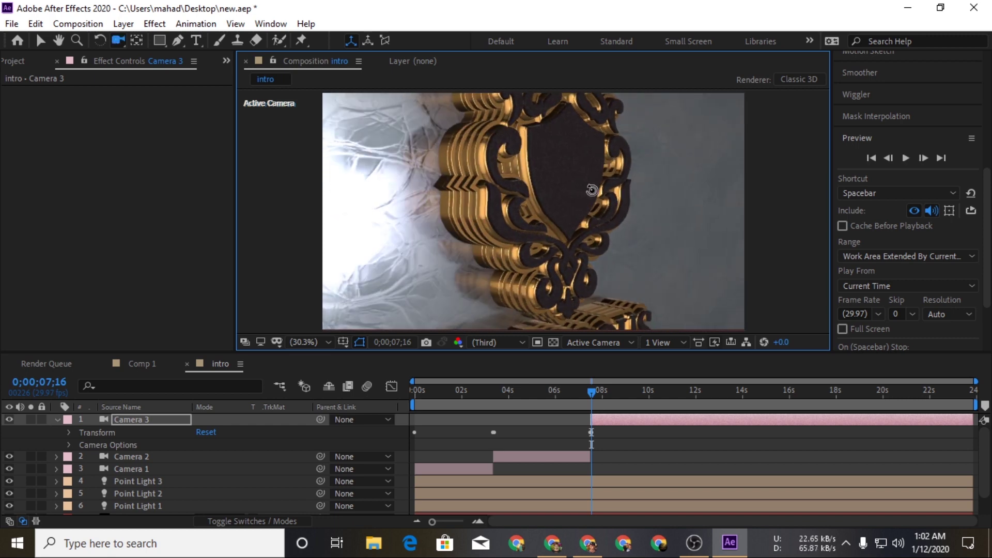
{"action": "key", "text": "c"}
{"action": "left_click_drag", "start_coordinate": [591, 190], "coordinate": [748, 232]}
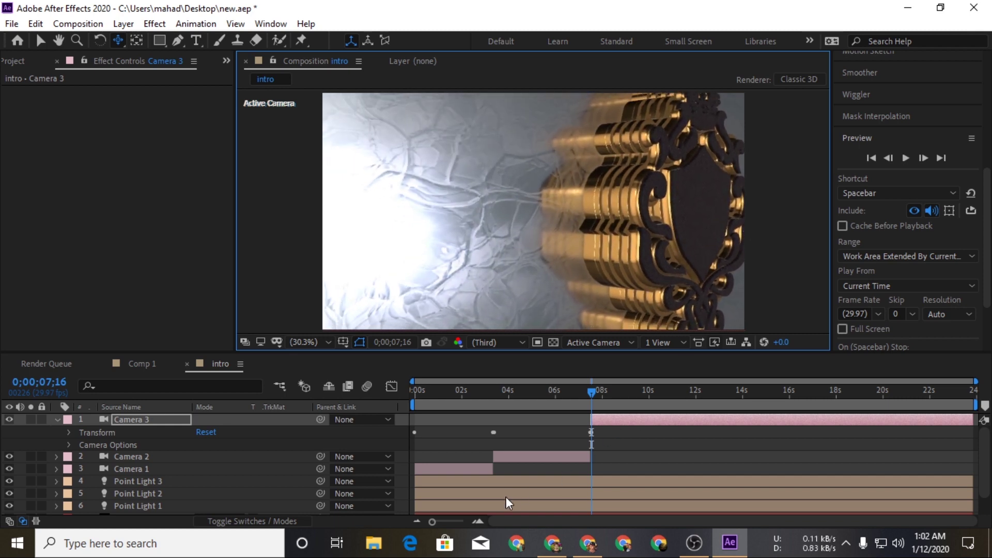
- At 0;00;11;11, orbit and pan Camera 3 to a straight-on view of the whole crest
{"action": "left_click_drag", "start_coordinate": [591, 393], "coordinate": [681, 404]}
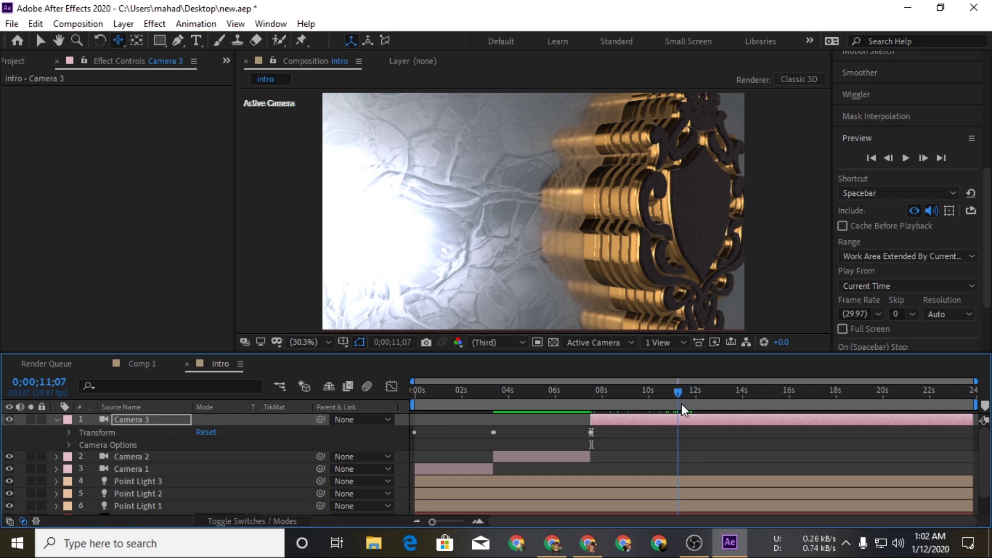
{"action": "mouse_move", "coordinate": [666, 263]}
{"action": "left_mouse_down"}
{"action": "mouse_move", "coordinate": [554, 266]}
{"action": "mouse_move", "coordinate": [513, 247]}
{"action": "left_mouse_up"}
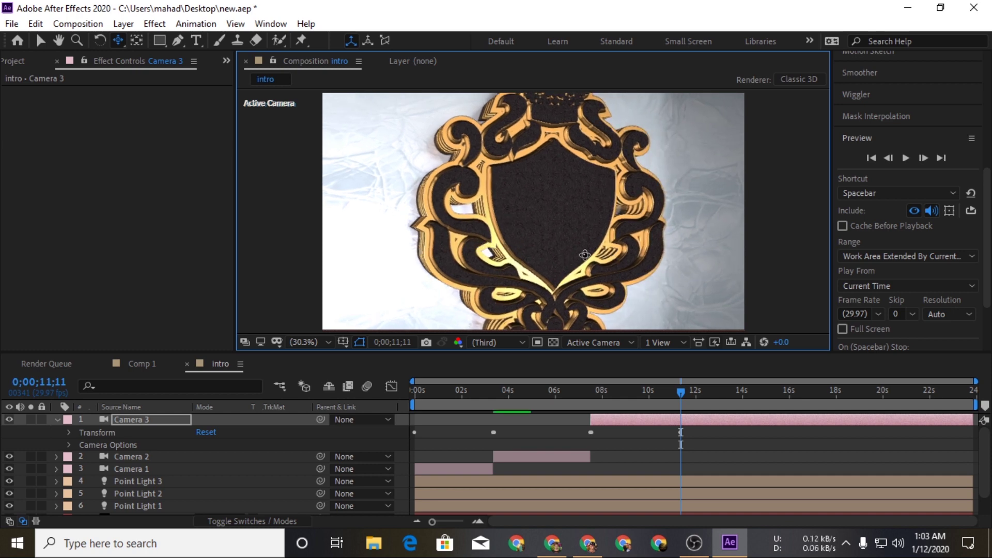
{"action": "left_click_drag", "start_coordinate": [562, 243], "coordinate": [549, 244]}
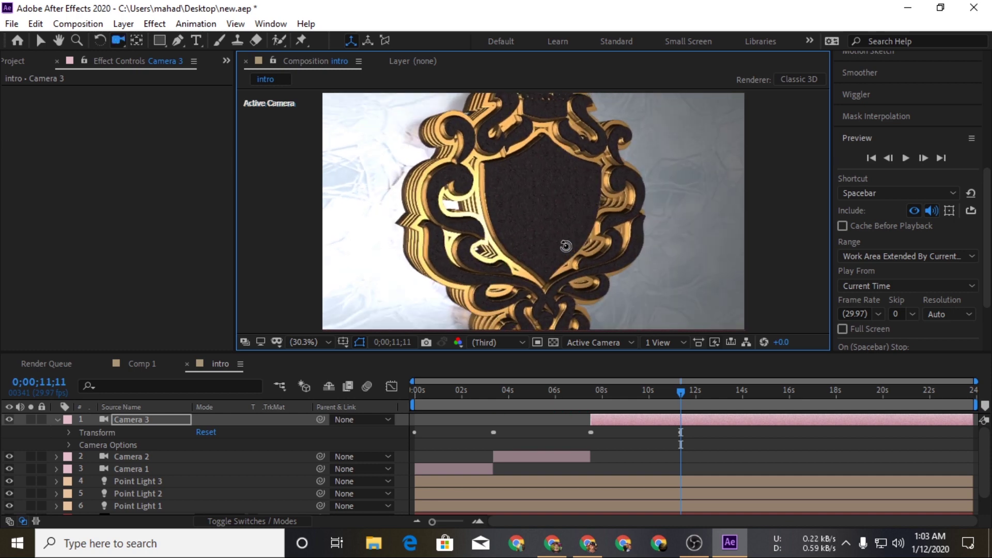
{"action": "mouse_move", "coordinate": [549, 244]}
{"action": "left_mouse_down"}
{"action": "mouse_move", "coordinate": [588, 225]}
{"action": "mouse_move", "coordinate": [579, 272]}
{"action": "left_mouse_up"}
{"action": "key", "text": "c"}
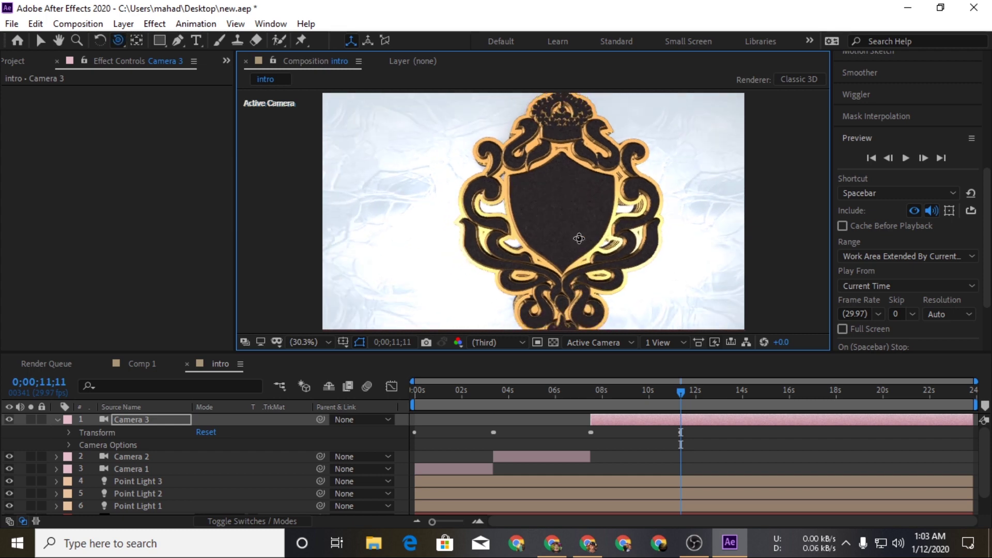
{"action": "key", "text": "c"}
{"action": "mouse_move", "coordinate": [579, 238]}
{"action": "left_mouse_down"}
{"action": "mouse_move", "coordinate": [575, 216]}
{"action": "mouse_move", "coordinate": [565, 264]}
{"action": "mouse_move", "coordinate": [552, 248]}
{"action": "left_mouse_up"}
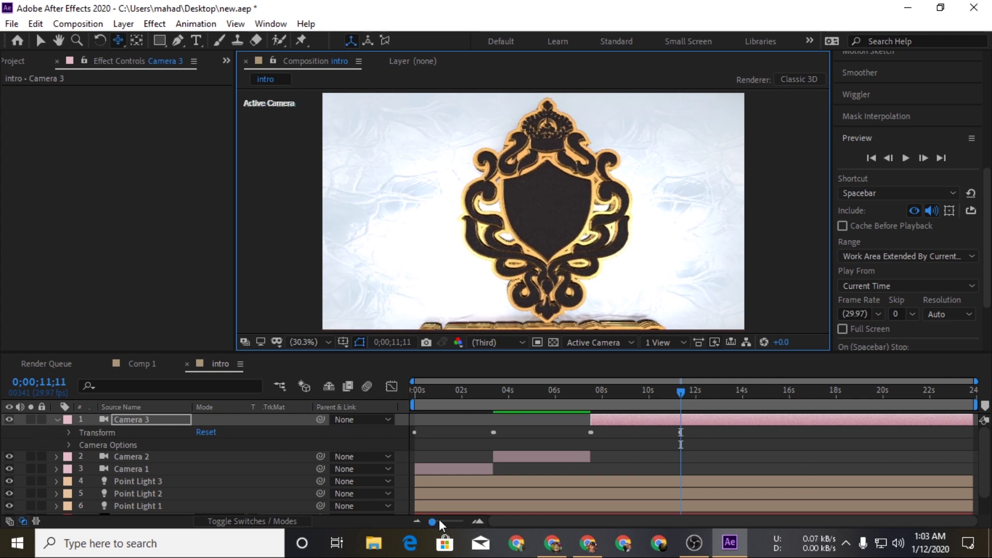
{"action": "left_click_drag", "start_coordinate": [437, 521], "coordinate": [503, 523]}
- Split Camera 3 at 11;11 into Camera 4 starting at 11;12 and reset its Transform
{"action": "left_click", "coordinate": [57, 420]}
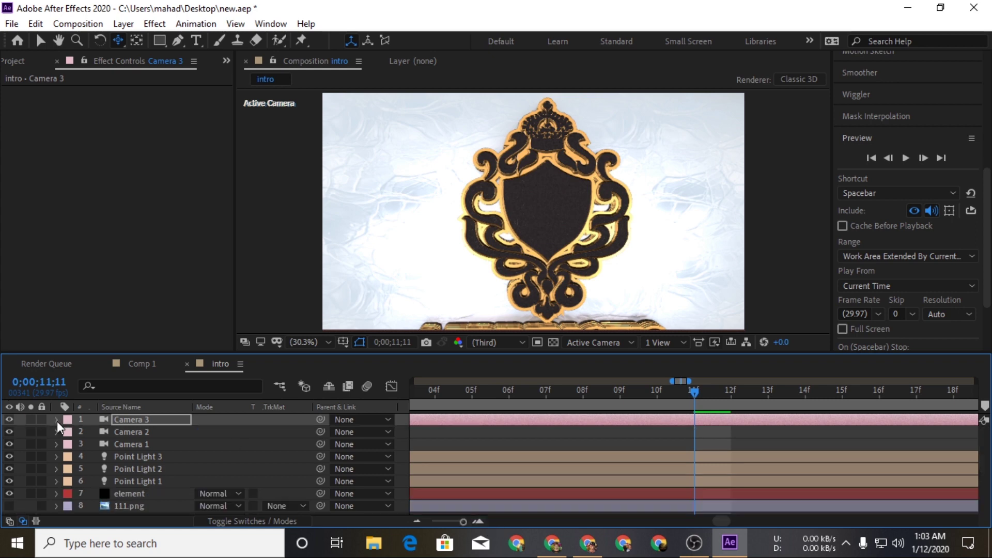
{"action": "left_click", "coordinate": [57, 420]}
{"action": "left_click", "coordinate": [69, 432]}
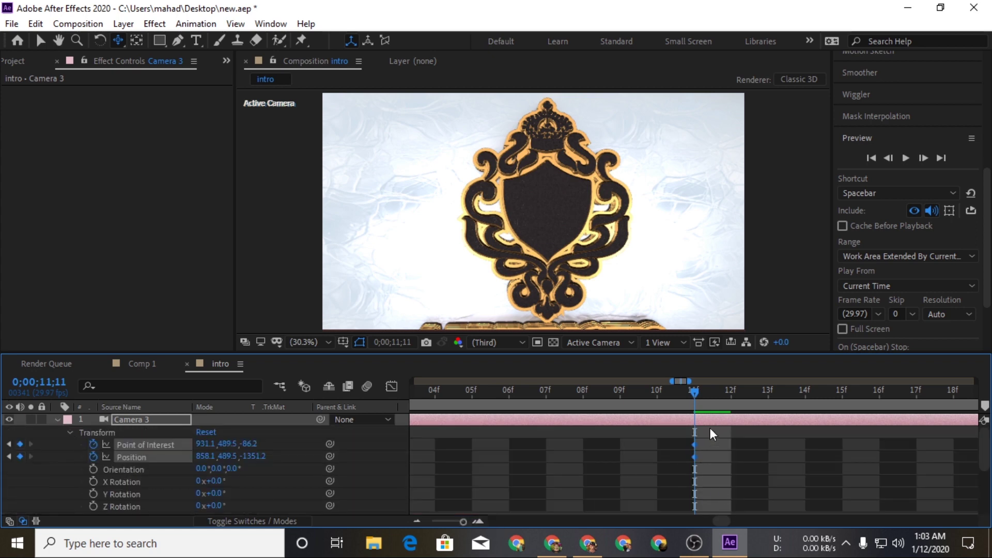
{"action": "key", "text": "ctrl+shift+d"}
{"action": "left_click", "coordinate": [937, 161]}
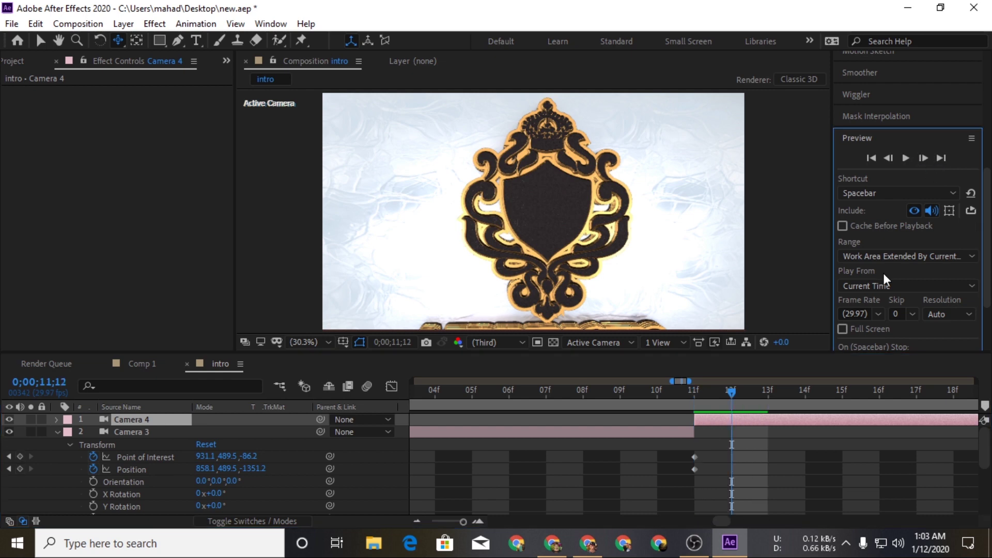
{"action": "left_click", "coordinate": [718, 420]}
{"action": "left_click", "coordinate": [57, 432]}
{"action": "left_click", "coordinate": [56, 419]}
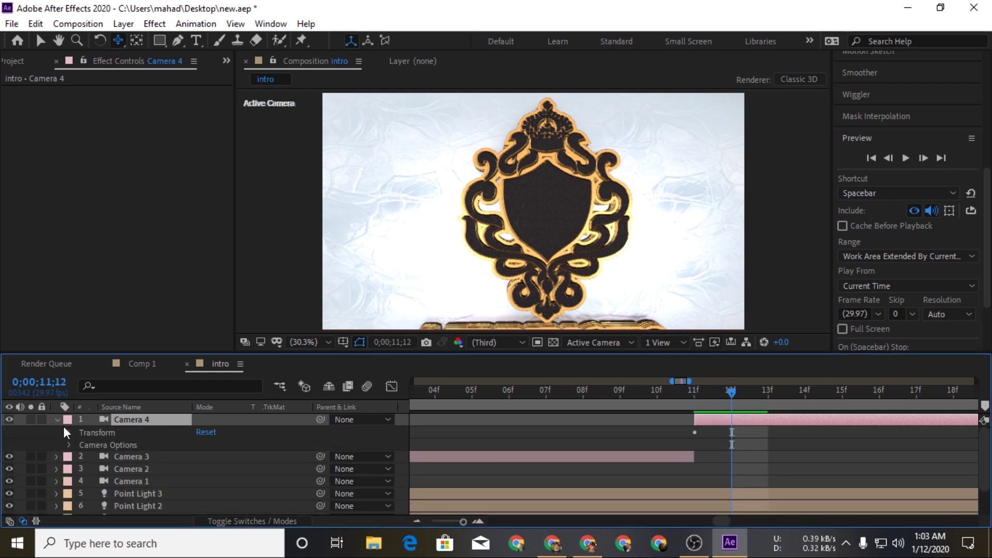
{"action": "left_click", "coordinate": [206, 432]}
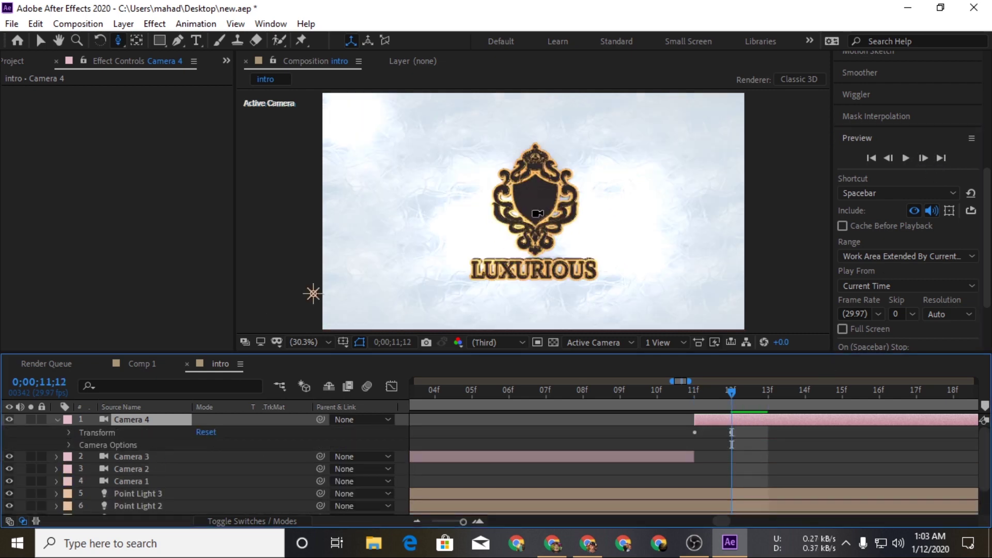
- Dolly Camera 4 close to the shield and orbit up to the towers' underside
{"action": "mouse_move", "coordinate": [539, 172]}
{"action": "left_mouse_down"}
{"action": "mouse_move", "coordinate": [575, 151]}
{"action": "mouse_move", "coordinate": [581, 351]}
{"action": "left_mouse_up"}
{"action": "key", "text": "c"}
{"action": "key", "text": "c"}
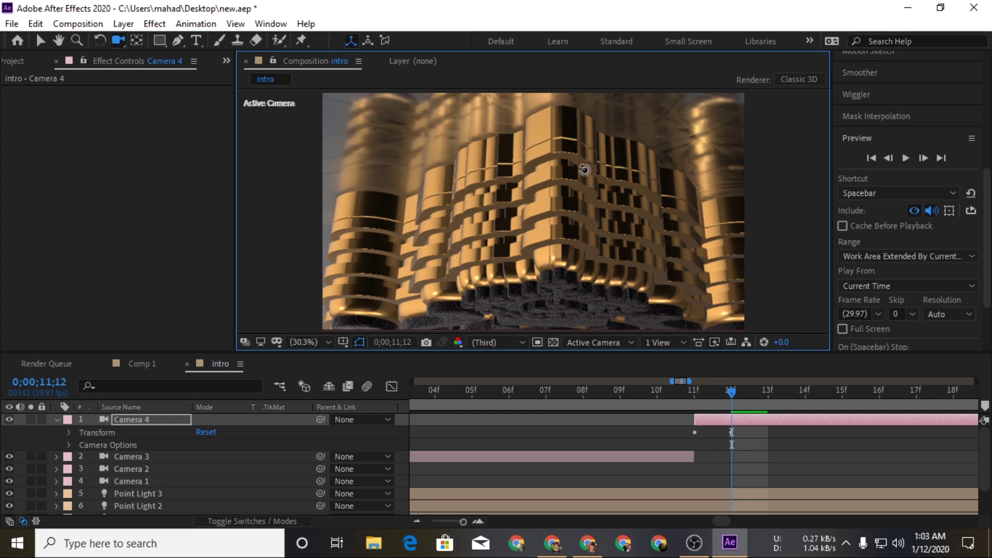
{"action": "left_click_drag", "start_coordinate": [585, 169], "coordinate": [577, 274]}
- Dolly Camera 4 closer to the crest's emblem with the scroll wheel
{"action": "scroll", "coordinate": [572, 180], "scroll_direction": "down", "scroll_amount": 2}
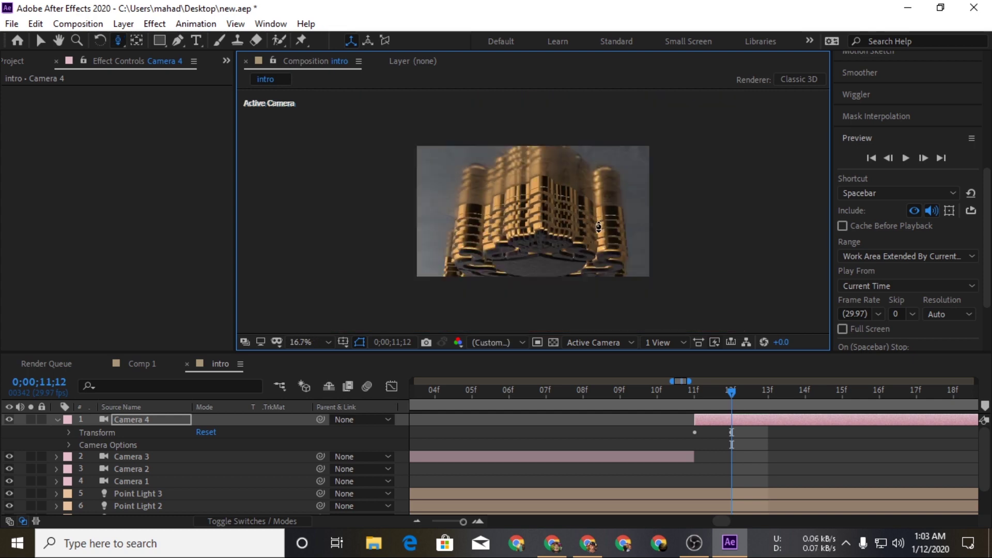
{"action": "scroll", "coordinate": [559, 219], "scroll_direction": "up", "scroll_amount": 2}
{"action": "scroll", "coordinate": [559, 218], "scroll_direction": "up", "scroll_amount": 1}
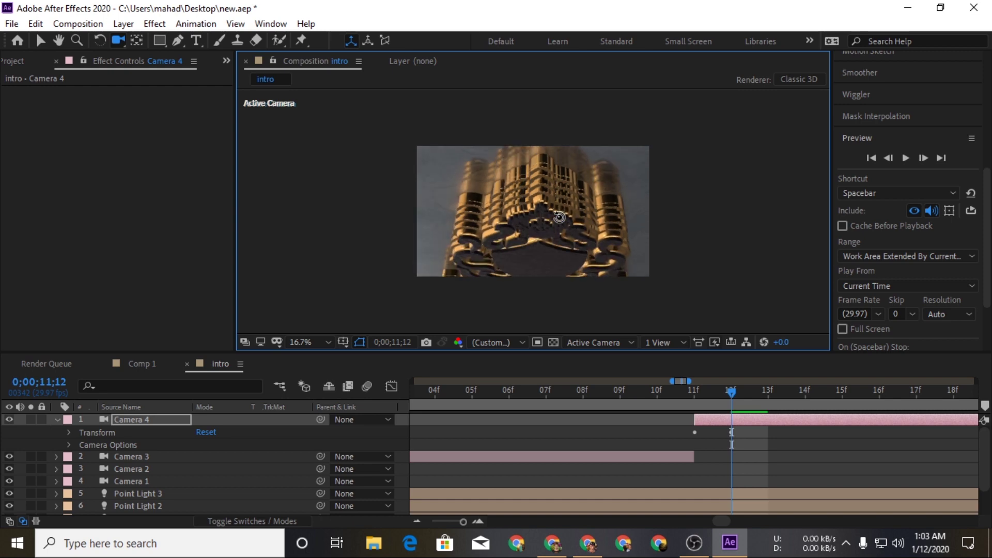
{"action": "scroll", "coordinate": [560, 217], "scroll_direction": "up", "scroll_amount": 1}
{"action": "scroll", "coordinate": [610, 184], "scroll_direction": "up", "scroll_amount": 2}
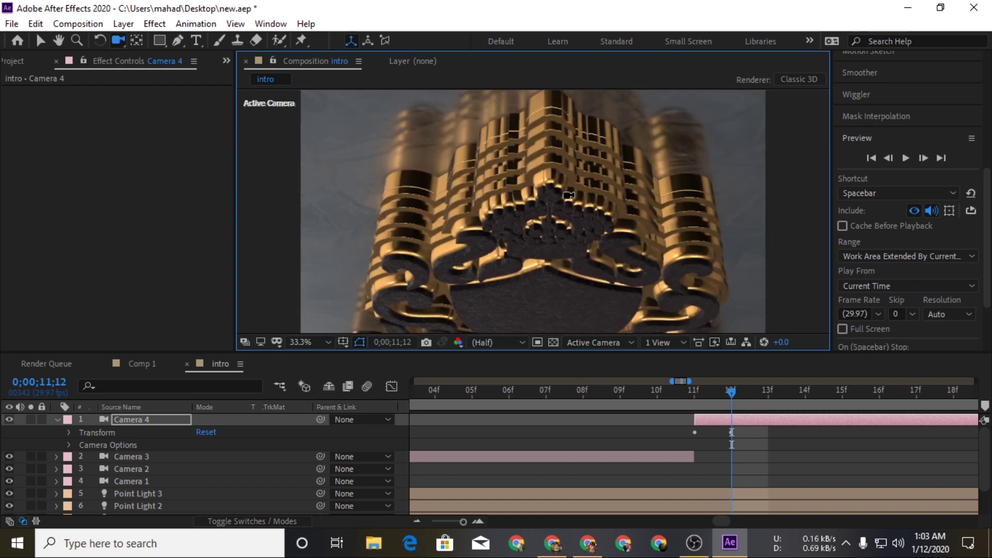
{"action": "scroll", "coordinate": [569, 193], "scroll_direction": "up", "scroll_amount": 1}
{"action": "scroll", "coordinate": [569, 194], "scroll_direction": "up", "scroll_amount": 1}
{"action": "scroll", "coordinate": [568, 194], "scroll_direction": "up", "scroll_amount": 1}
{"action": "scroll", "coordinate": [568, 193], "scroll_direction": "up", "scroll_amount": 1}
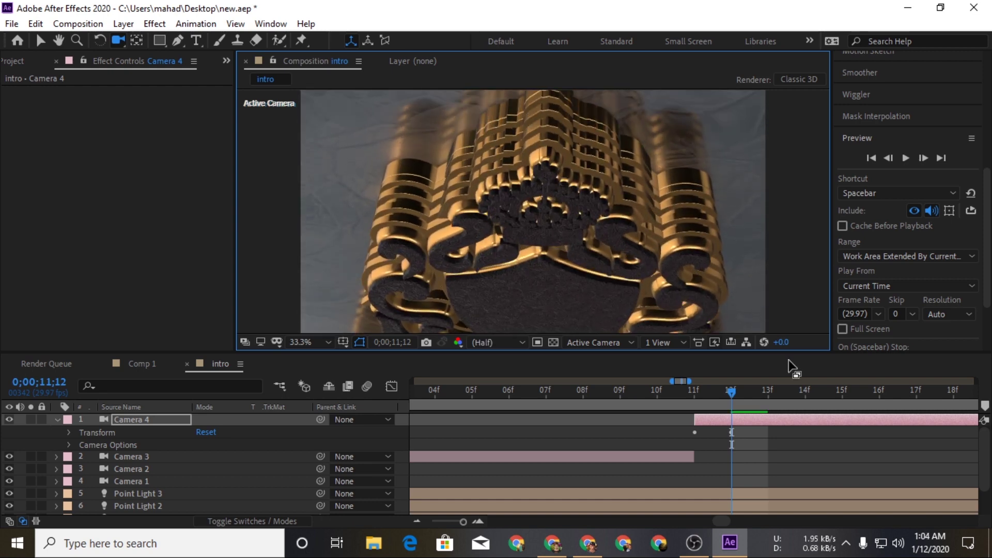
- Reset Camera 4 at 0;00;15;13 to frame the full logo, then preview from about 12 seconds
{"action": "left_click_drag", "start_coordinate": [463, 521], "coordinate": [431, 521]}
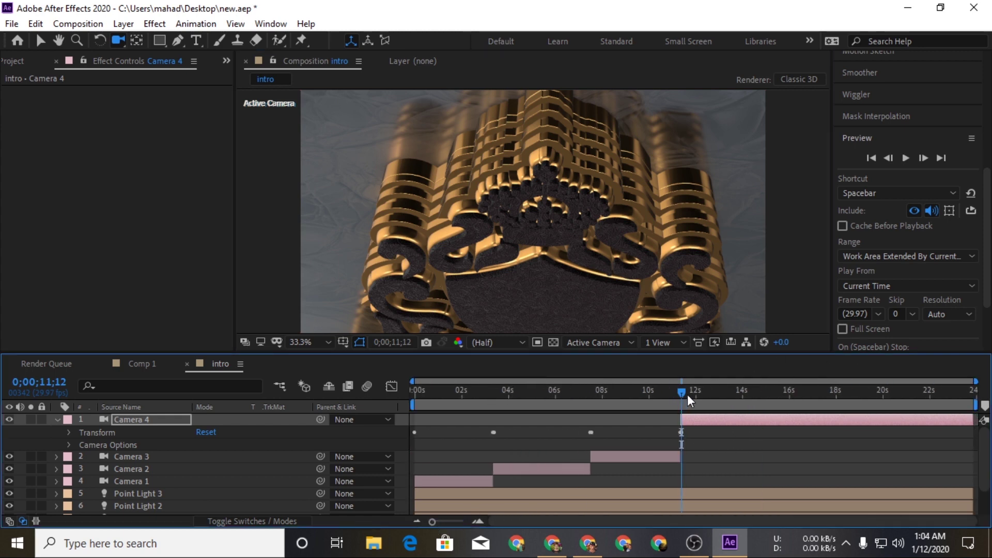
{"action": "left_click_drag", "start_coordinate": [688, 400], "coordinate": [776, 398]}
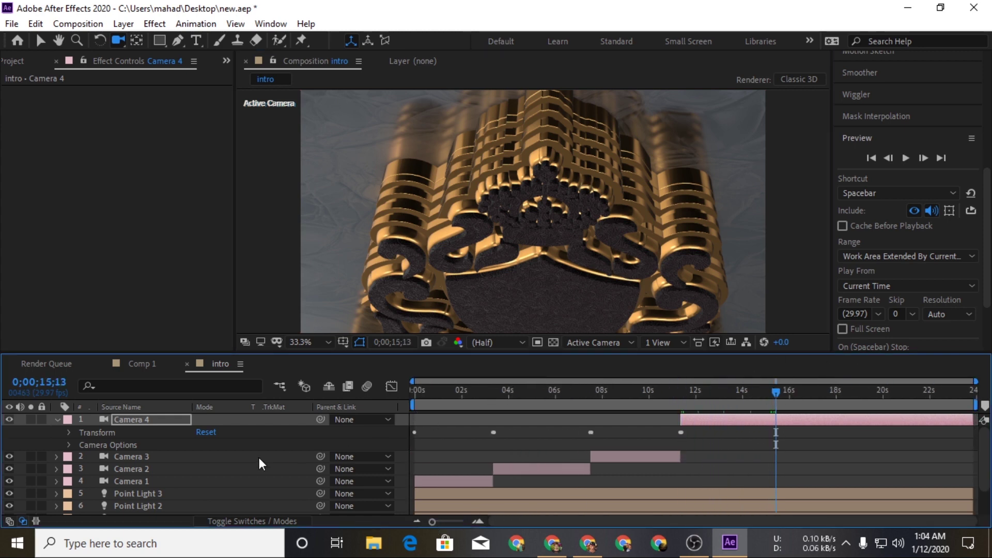
{"action": "left_click", "coordinate": [213, 434]}
{"action": "left_click_drag", "start_coordinate": [770, 391], "coordinate": [676, 399]}
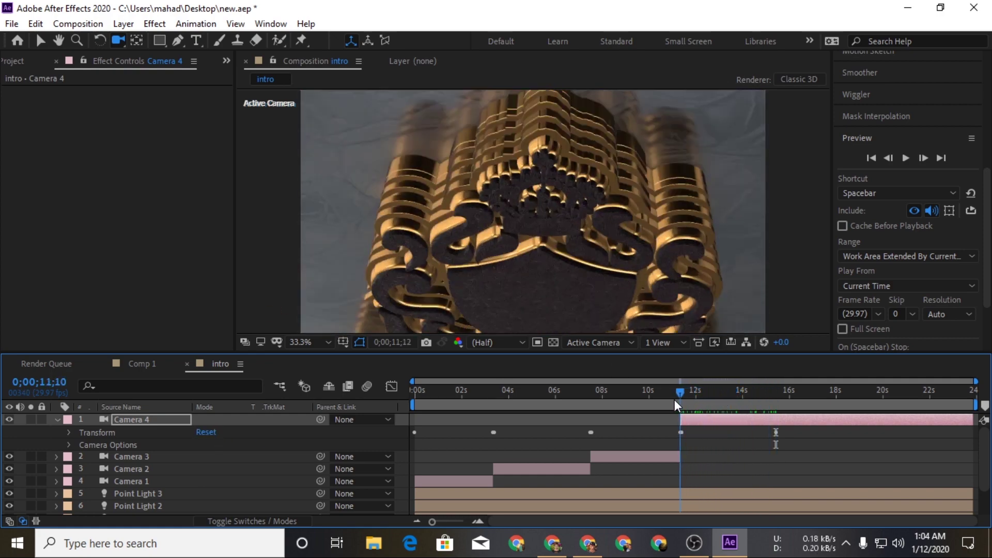
{"action": "key", "text": "space"}
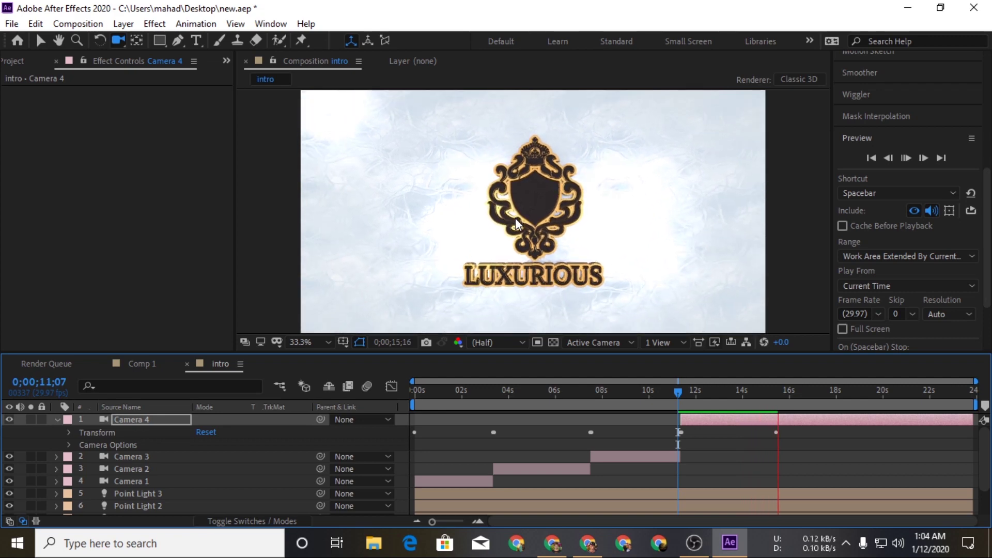
- Stop playback and replay the intro comp preview from 0 seconds
{"action": "key", "text": "space"}
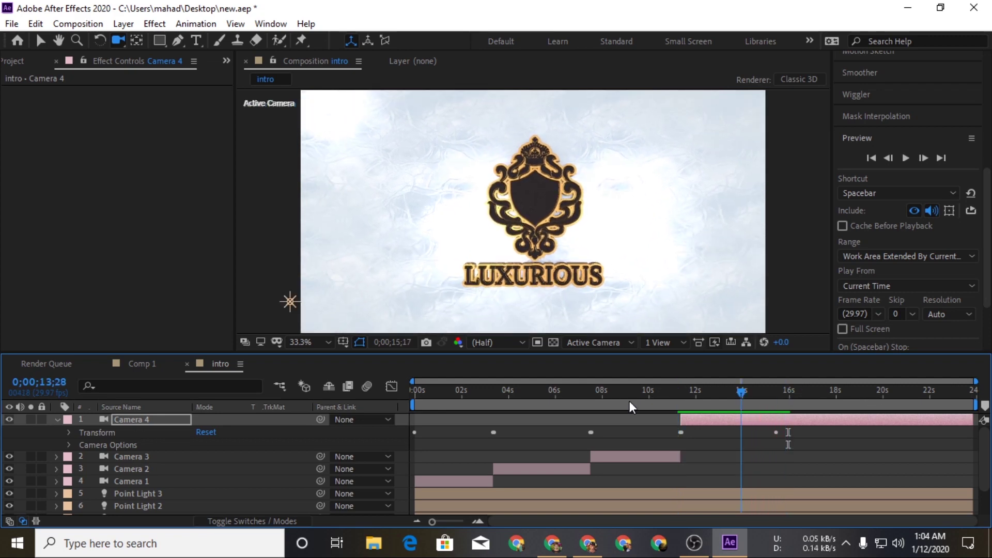
{"action": "key", "text": "Home"}
{"action": "key", "text": "space"}
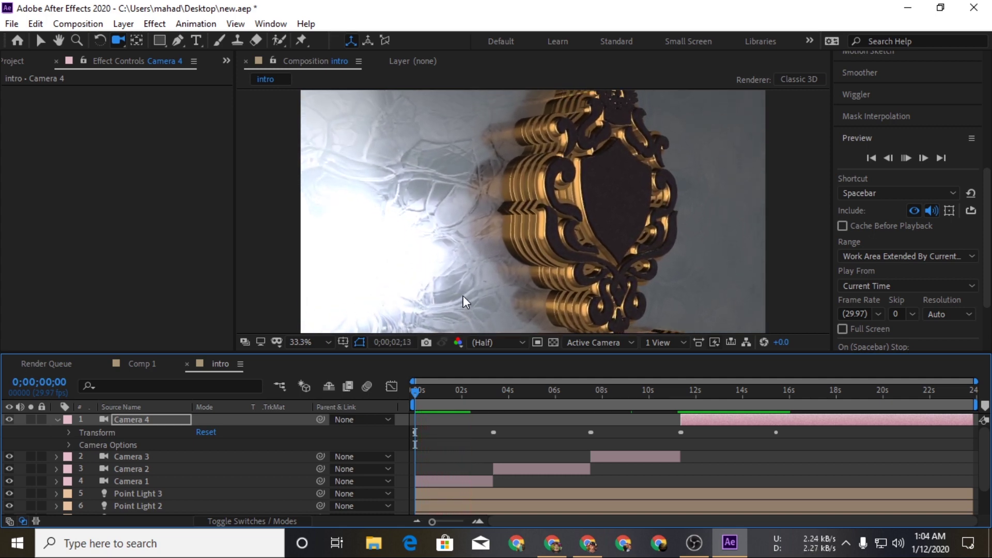
{"action": "left_click", "coordinate": [959, 545]}
{"action": "left_click", "coordinate": [959, 546]}
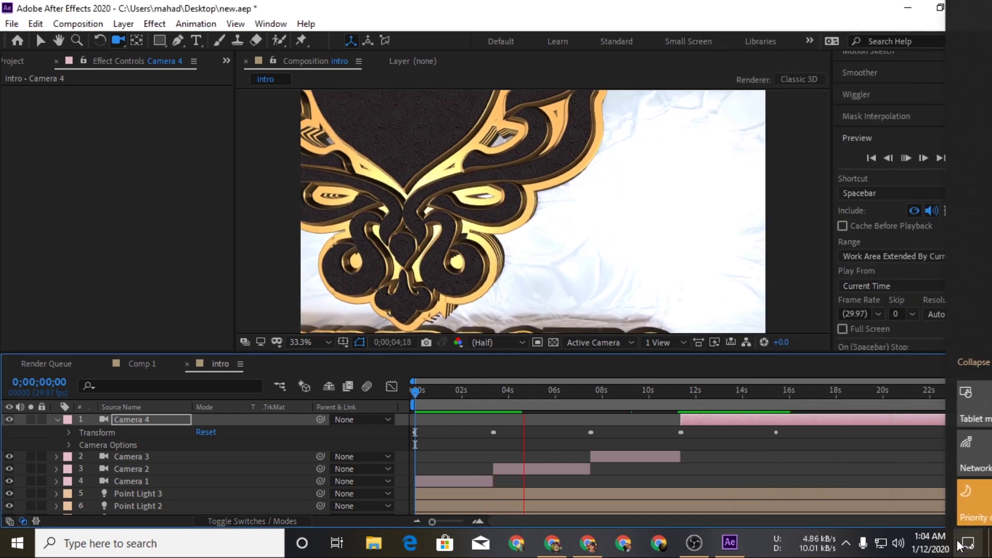
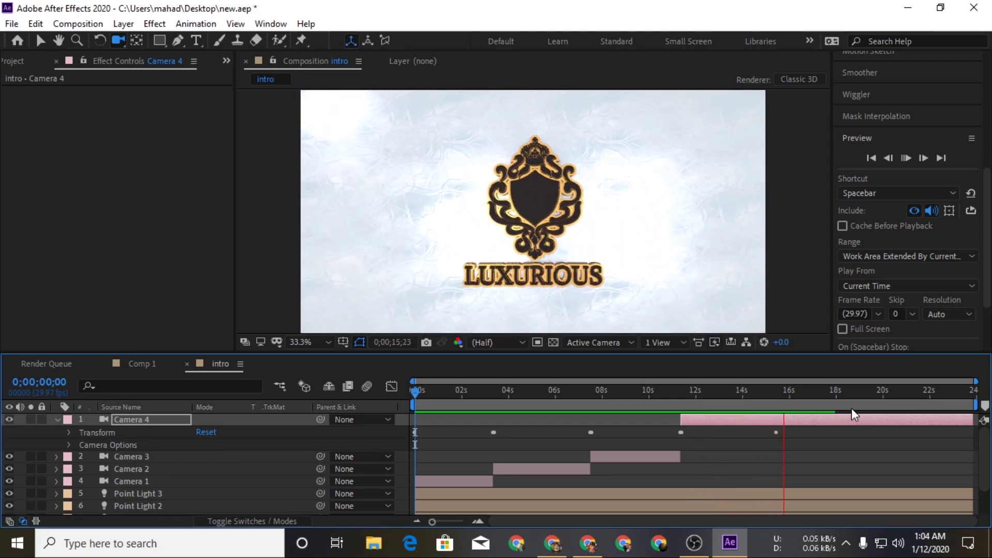
- Stop playback and add a new adjustment layer to the intro comp
{"action": "left_click", "coordinate": [790, 393]}
{"action": "left_click", "coordinate": [57, 420]}
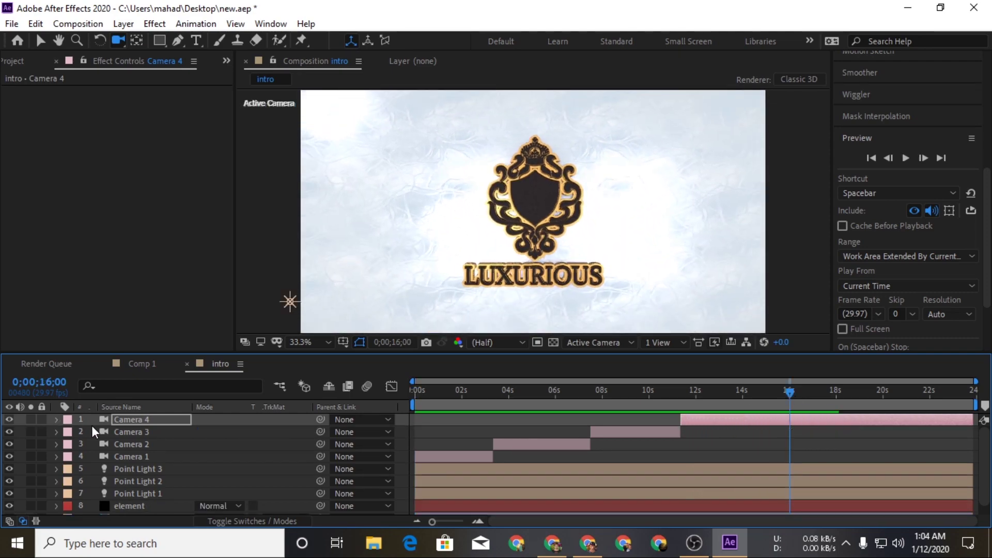
{"action": "right_click", "coordinate": [411, 420]}
{"action": "mouse_move", "coordinate": [495, 265]}
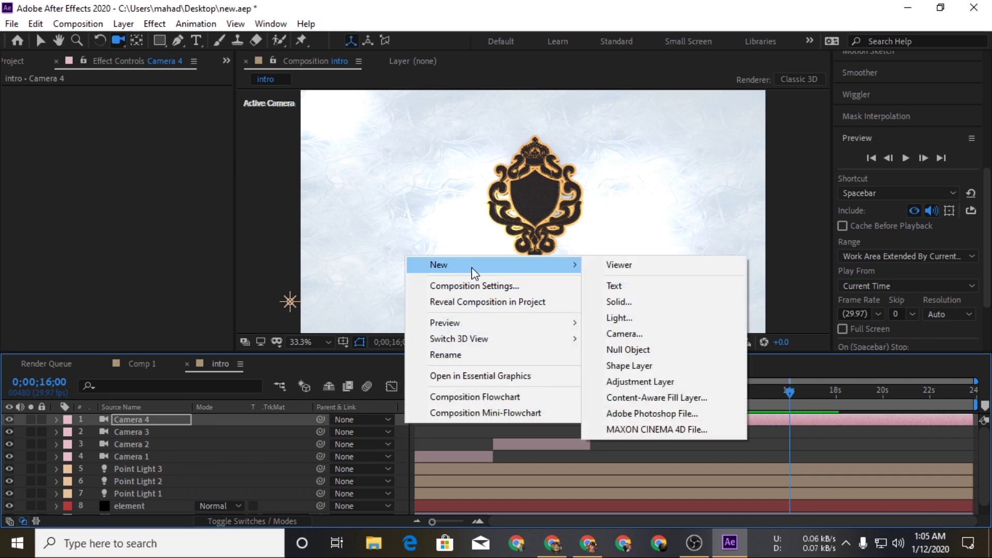
{"action": "left_click", "coordinate": [669, 381]}
{"action": "key", "text": "comma"}
{"action": "key", "text": "comma"}
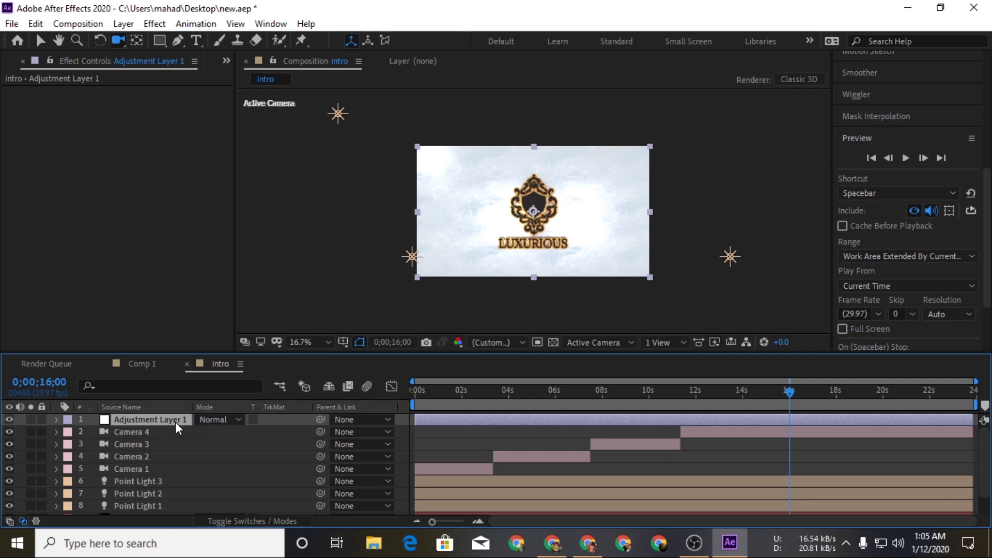
{"action": "key", "text": "period"}
{"action": "key", "text": "period"}
- Apply Color Correction > Lumetri Color to Adjustment Layer 1
{"action": "left_click", "coordinate": [152, 23]}
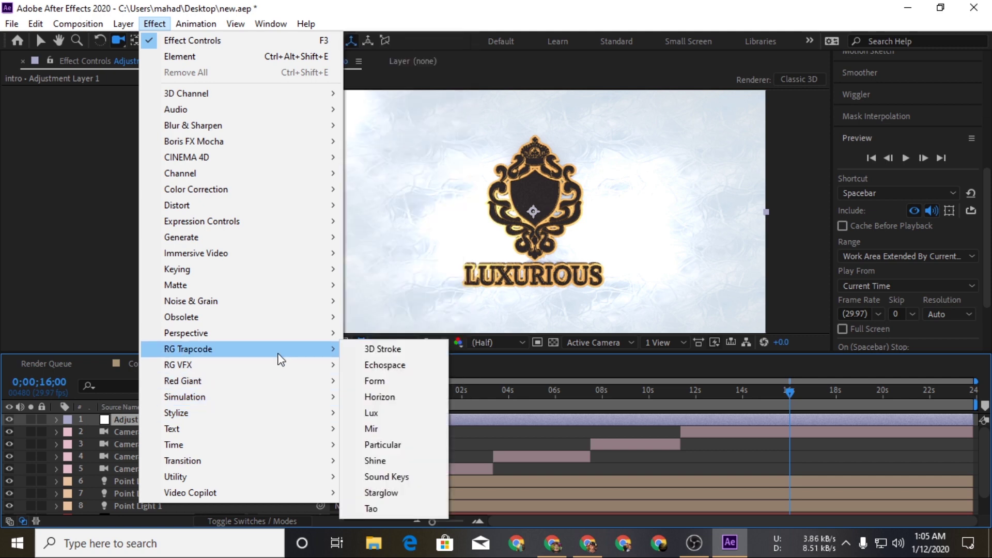
{"action": "mouse_move", "coordinate": [261, 381]}
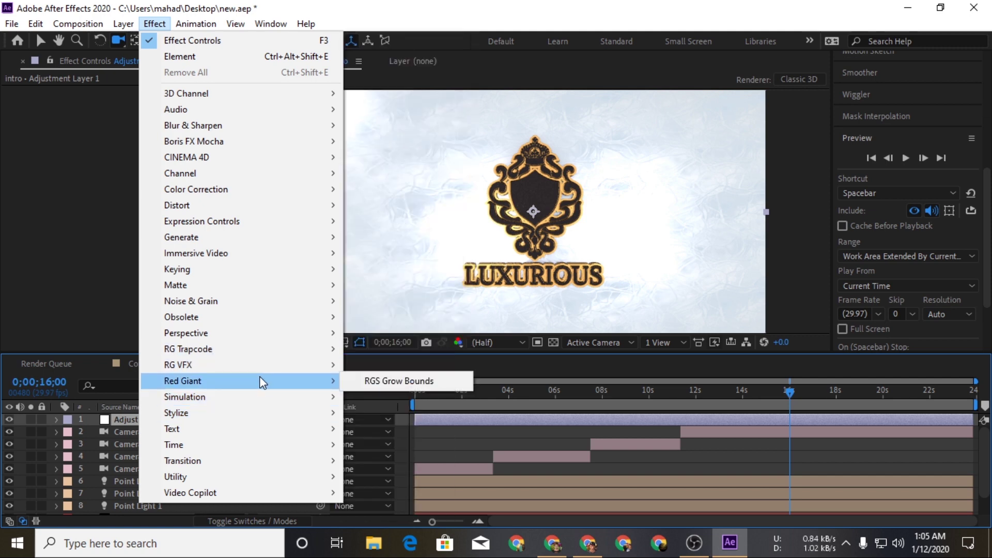
{"action": "mouse_move", "coordinate": [260, 191]}
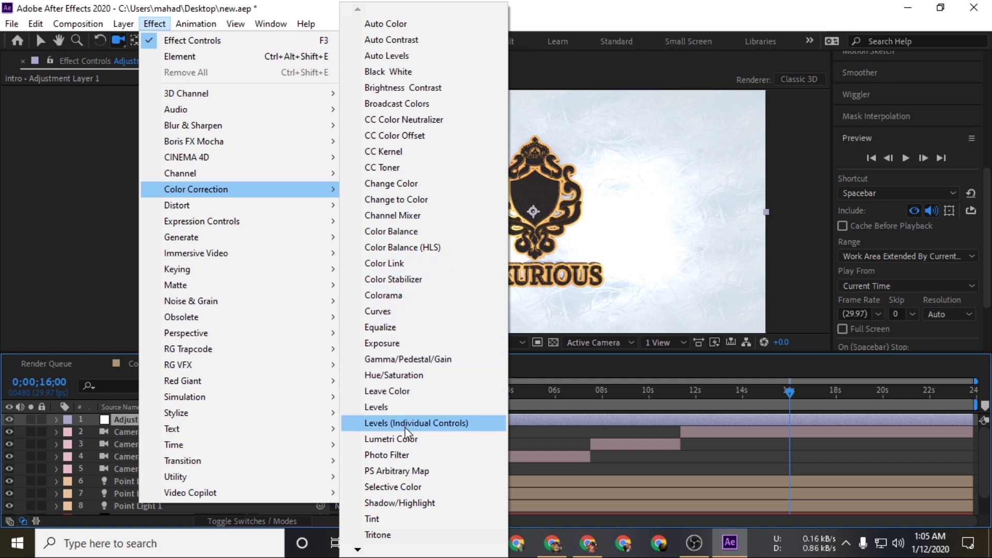
{"action": "left_click", "coordinate": [391, 439]}
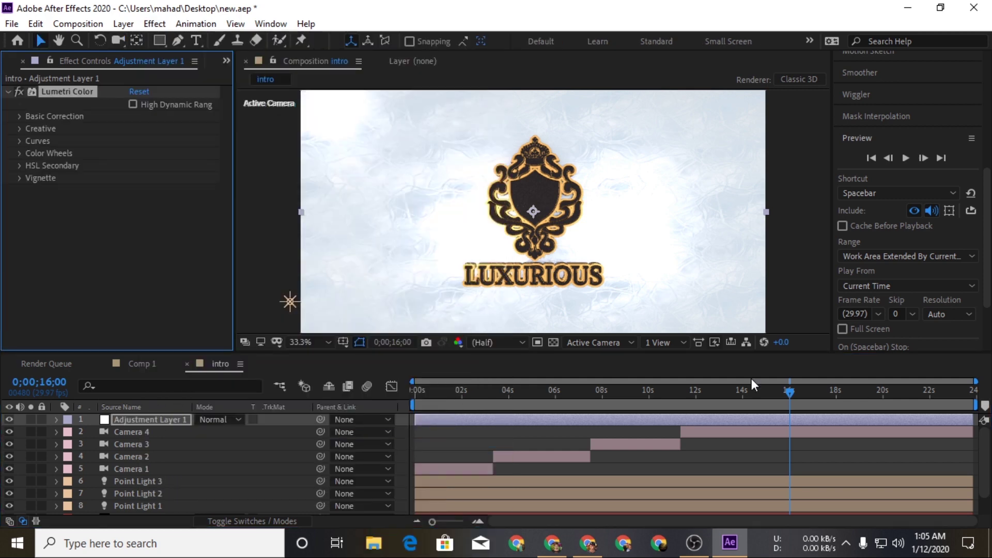
- Move the playhead to 0;00;09;20 and set the preview resolution to Full
{"action": "left_click", "coordinate": [641, 401]}
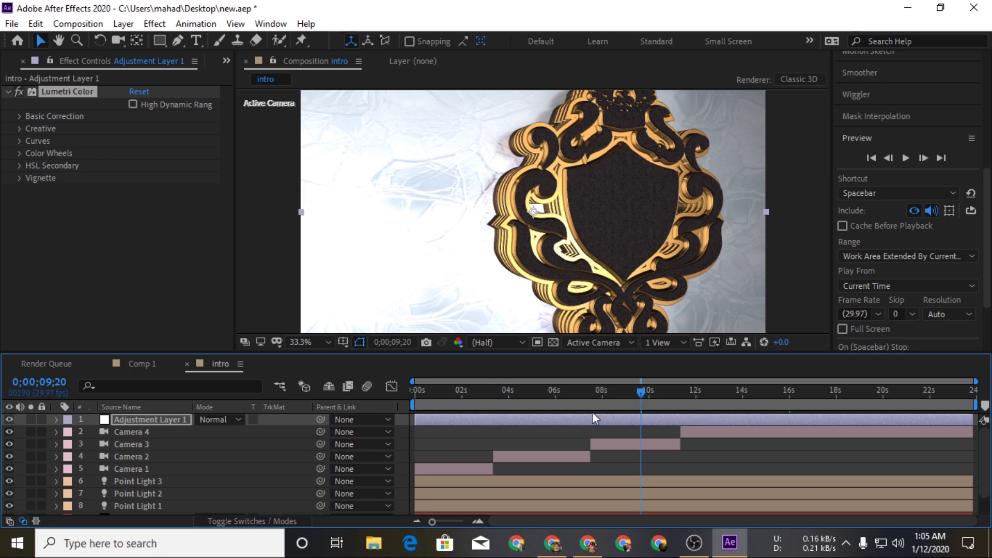
{"action": "left_click", "coordinate": [500, 343]}
{"action": "left_click", "coordinate": [506, 377]}
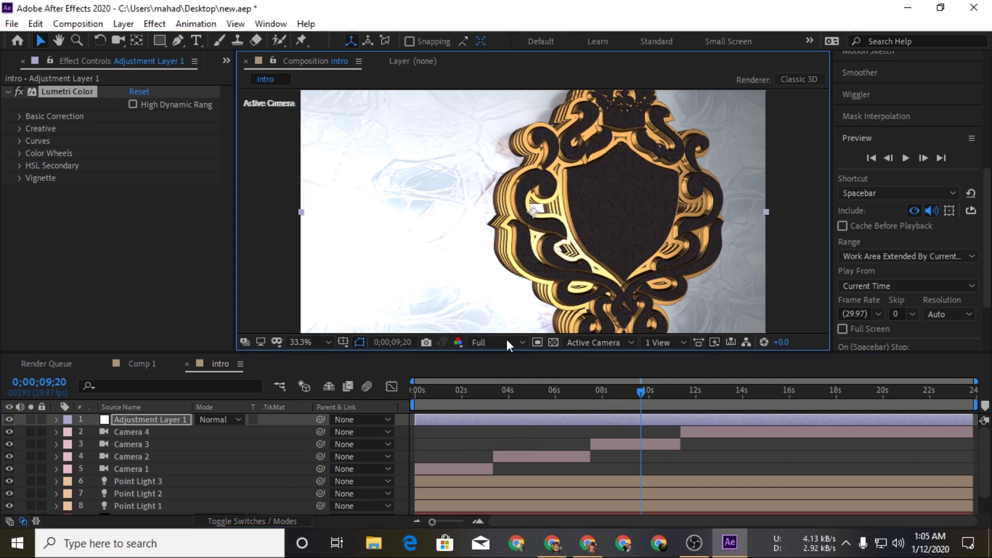
- Enable ambient occlusion in the element layer's Element effect, then reselect the adjustment layer
{"action": "scroll", "coordinate": [150, 508], "scroll_direction": "down", "scroll_amount": 2}
{"action": "left_click", "coordinate": [145, 500]}
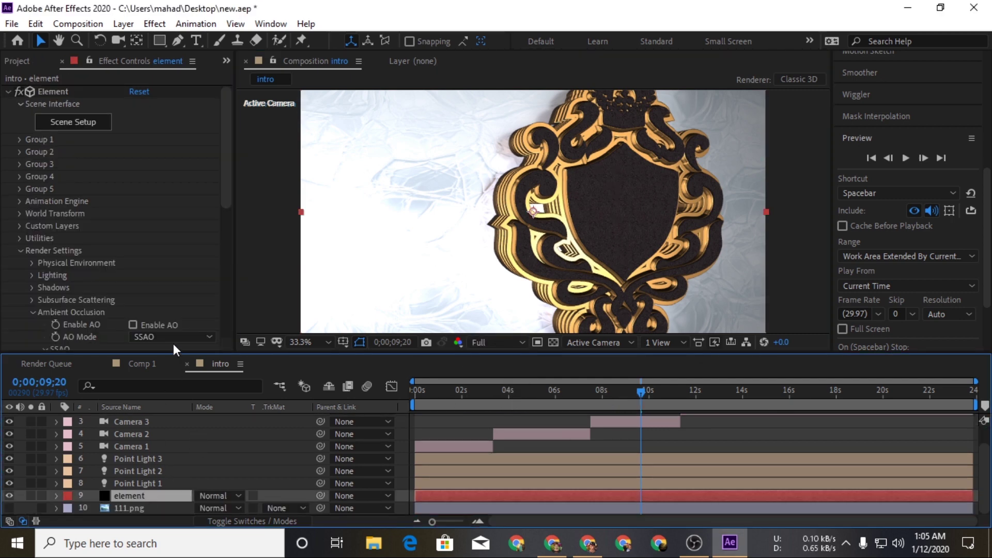
{"action": "left_click", "coordinate": [134, 325]}
{"action": "scroll", "coordinate": [145, 273], "scroll_direction": "down", "scroll_amount": 3}
{"action": "scroll", "coordinate": [148, 291], "scroll_direction": "down", "scroll_amount": 5}
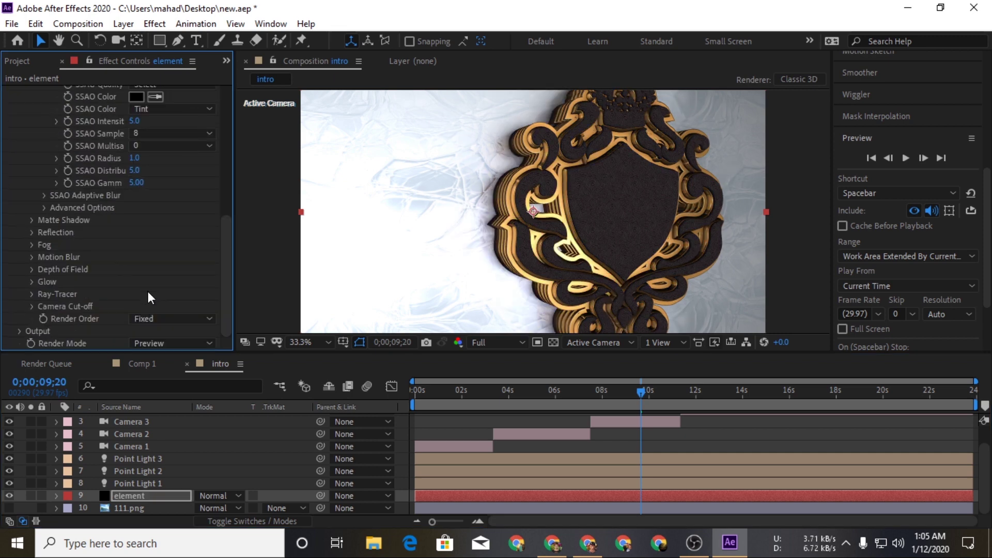
{"action": "left_click", "coordinate": [166, 345]}
{"action": "scroll", "coordinate": [133, 262], "scroll_direction": "up", "scroll_amount": 5}
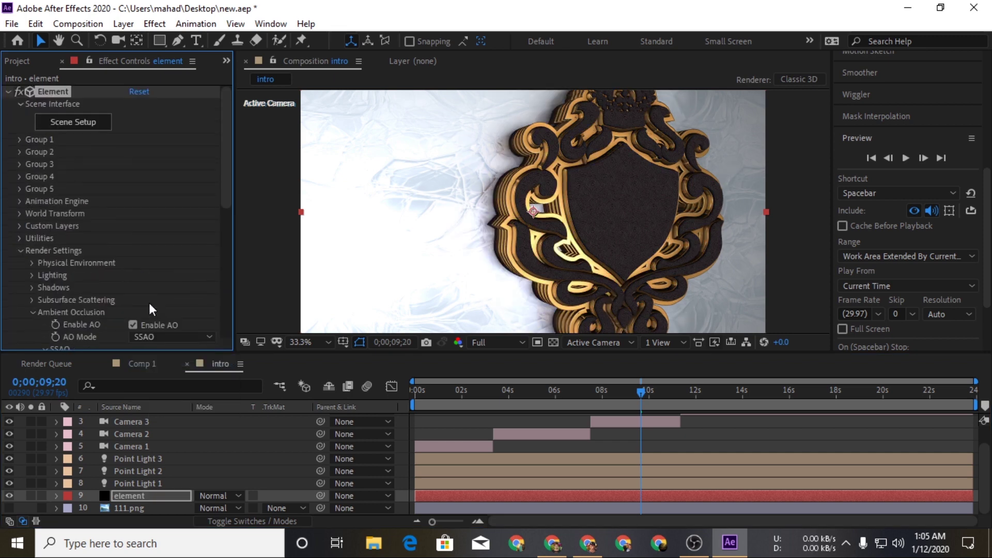
{"action": "scroll", "coordinate": [156, 461], "scroll_direction": "up", "scroll_amount": 1}
{"action": "left_click", "coordinate": [136, 419]}
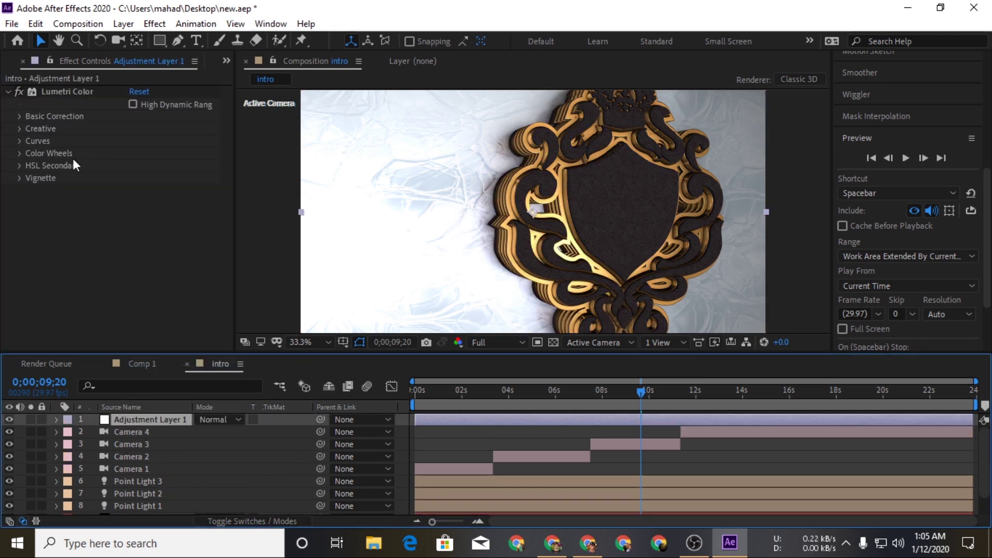
- In Lumetri Basic Correction, set Temperature to -13 and adjust Contrast, Shadows and Blacks
{"action": "left_click", "coordinate": [19, 116]}
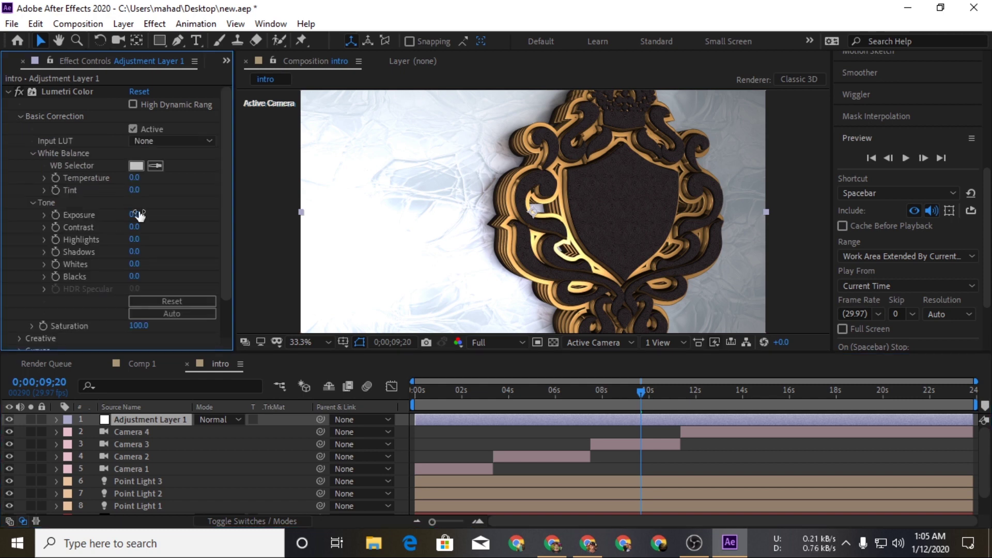
{"action": "left_click", "coordinate": [44, 178]}
{"action": "left_click_drag", "start_coordinate": [129, 197], "coordinate": [120, 196]}
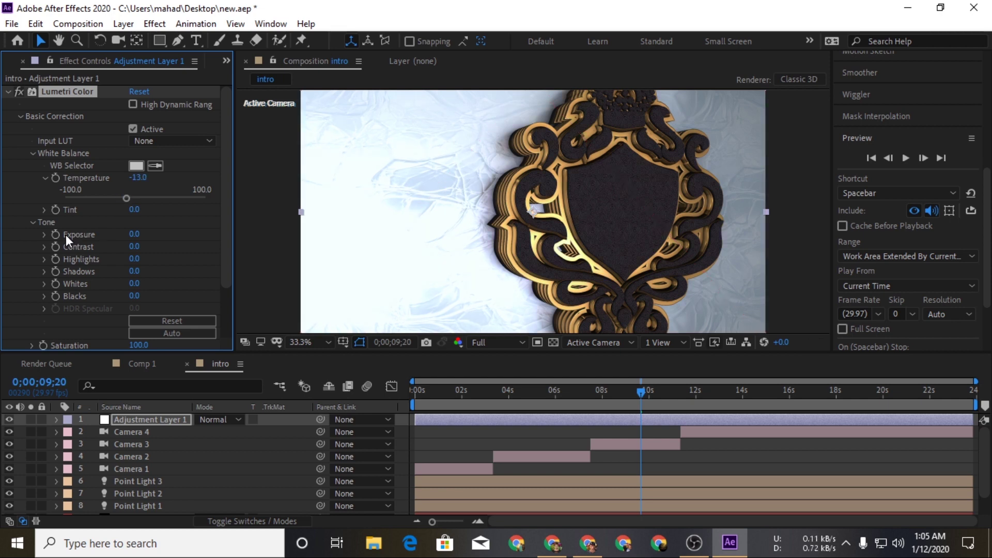
{"action": "left_click", "coordinate": [45, 247]}
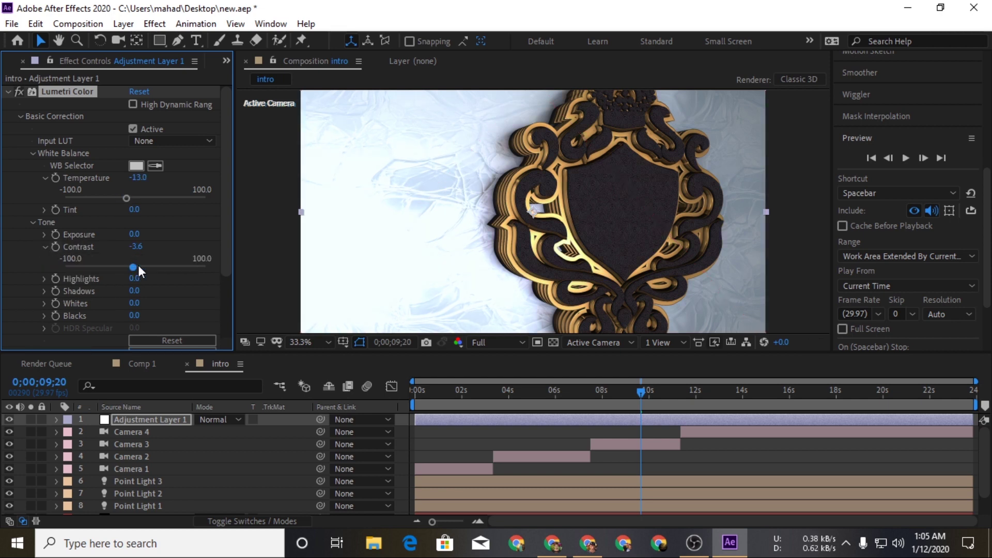
{"action": "left_click", "coordinate": [44, 291]}
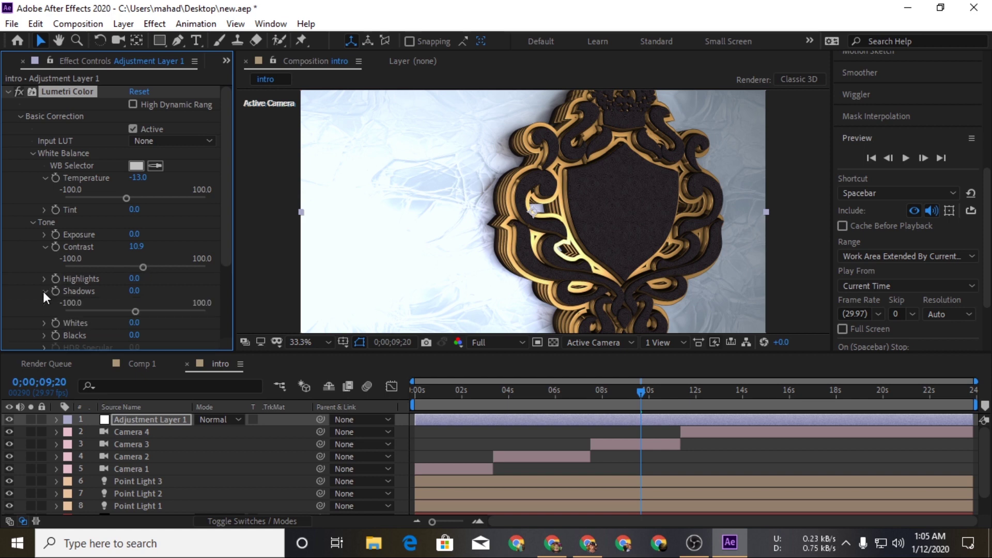
{"action": "scroll", "coordinate": [42, 290], "scroll_direction": "down", "scroll_amount": 1}
{"action": "mouse_move", "coordinate": [136, 279]}
{"action": "left_mouse_down"}
{"action": "mouse_move", "coordinate": [162, 279]}
{"action": "mouse_move", "coordinate": [125, 279]}
{"action": "left_mouse_up"}
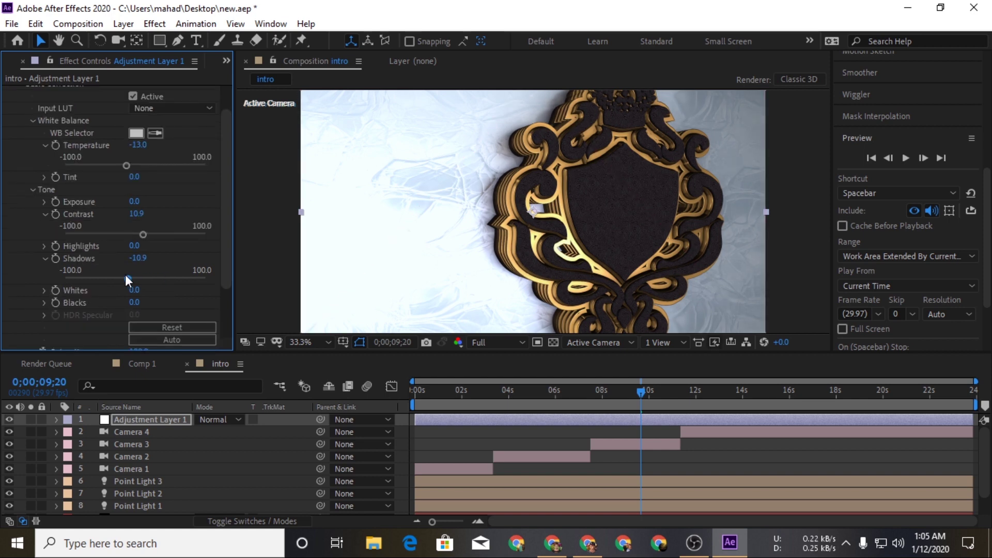
{"action": "left_click", "coordinate": [45, 302]}
{"action": "scroll", "coordinate": [49, 299], "scroll_direction": "down", "scroll_amount": 1}
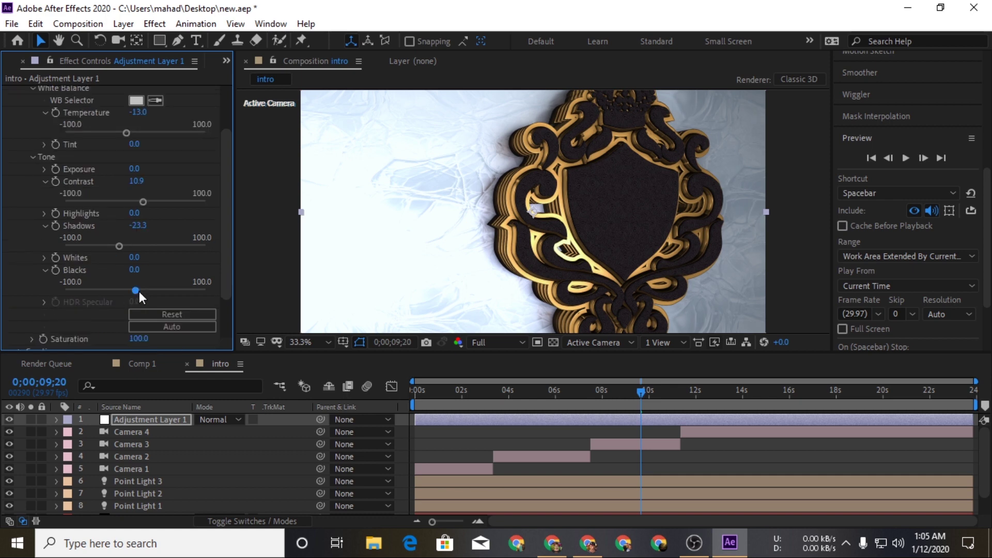
{"action": "mouse_move", "coordinate": [109, 291]}
{"action": "left_mouse_down"}
{"action": "mouse_move", "coordinate": [85, 291]}
{"action": "mouse_move", "coordinate": [106, 282]}
{"action": "left_mouse_up"}
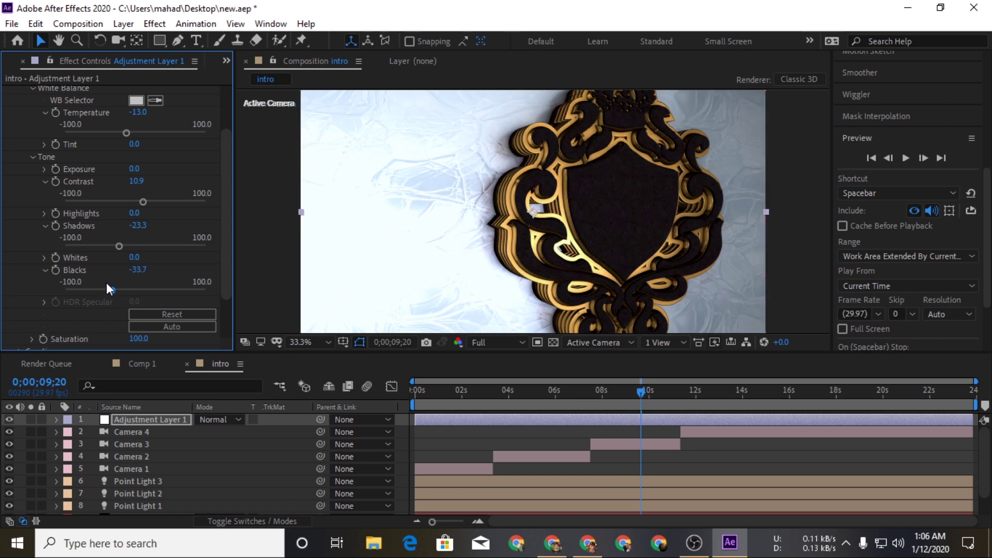
- Set Whites to 17 and Highlights to 44, compare the grade, and settle Blacks at -7.8
{"action": "left_click", "coordinate": [133, 257]}
{"action": "type", "text": "23"}
{"action": "key", "text": "Return"}
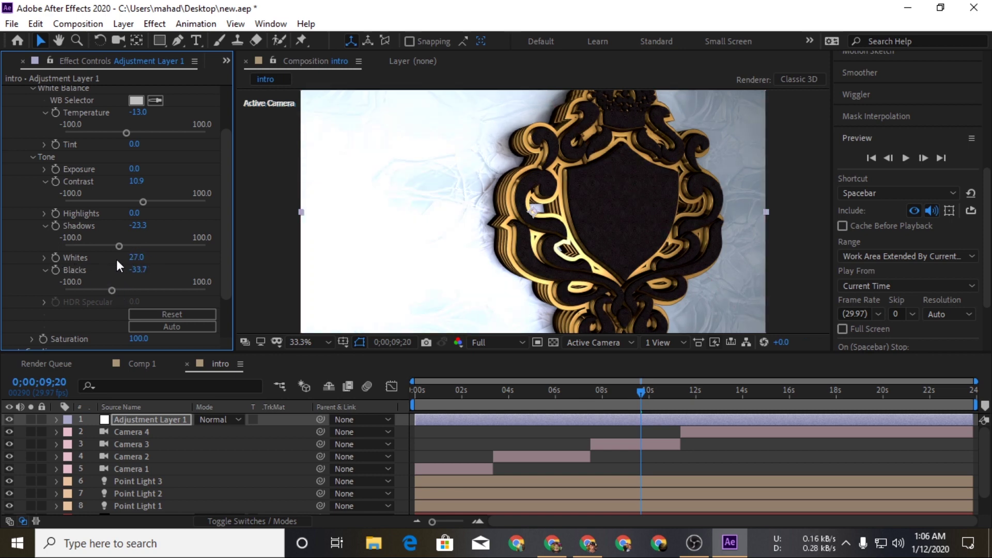
{"action": "mouse_move", "coordinate": [119, 257]}
{"action": "left_mouse_down"}
{"action": "mouse_move", "coordinate": [102, 266]}
{"action": "mouse_move", "coordinate": [141, 257]}
{"action": "left_mouse_up"}
{"action": "left_click_drag", "start_coordinate": [134, 213], "coordinate": [159, 212]}
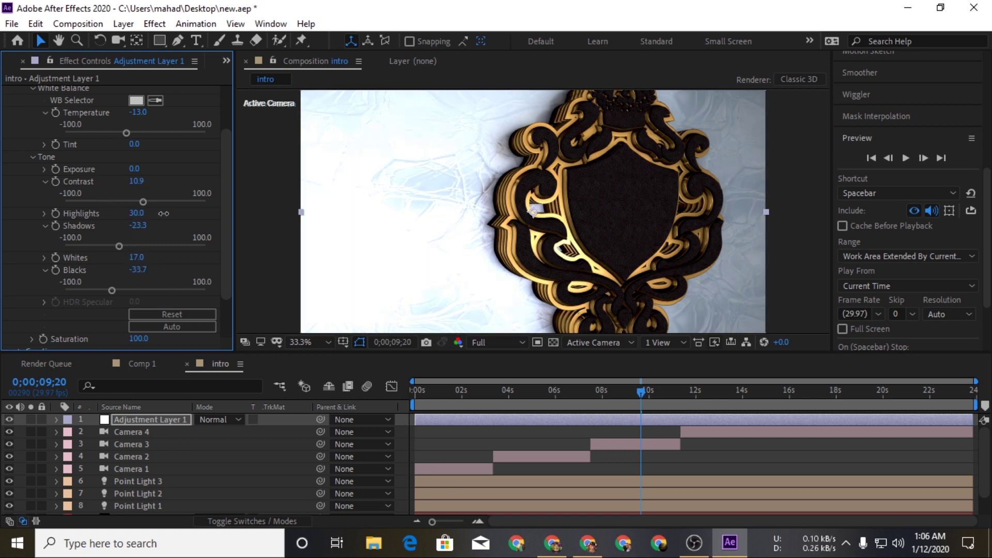
{"action": "scroll", "coordinate": [74, 220], "scroll_direction": "down", "scroll_amount": 2}
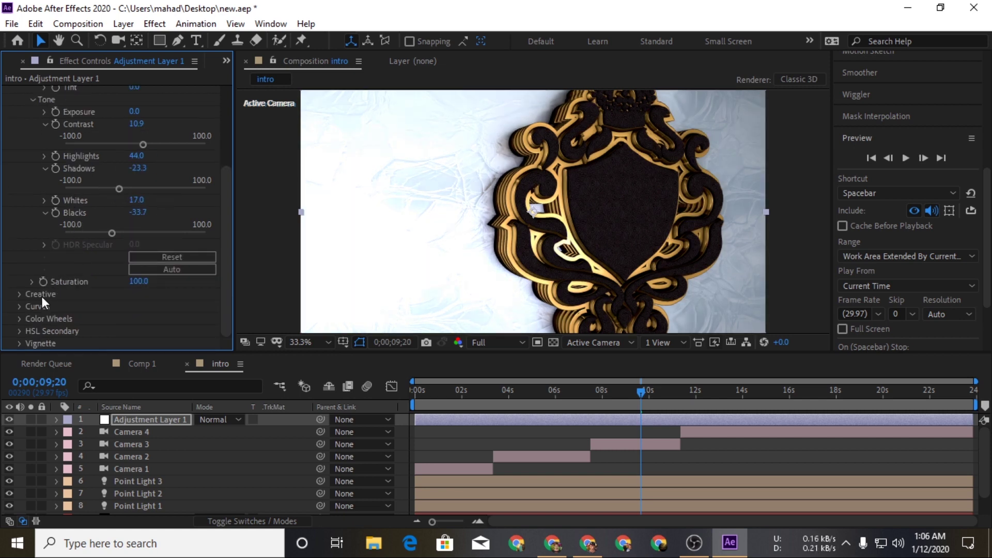
{"action": "scroll", "coordinate": [41, 295], "scroll_direction": "up", "scroll_amount": 4}
{"action": "left_click", "coordinate": [21, 95]}
{"action": "left_click", "coordinate": [21, 95]}
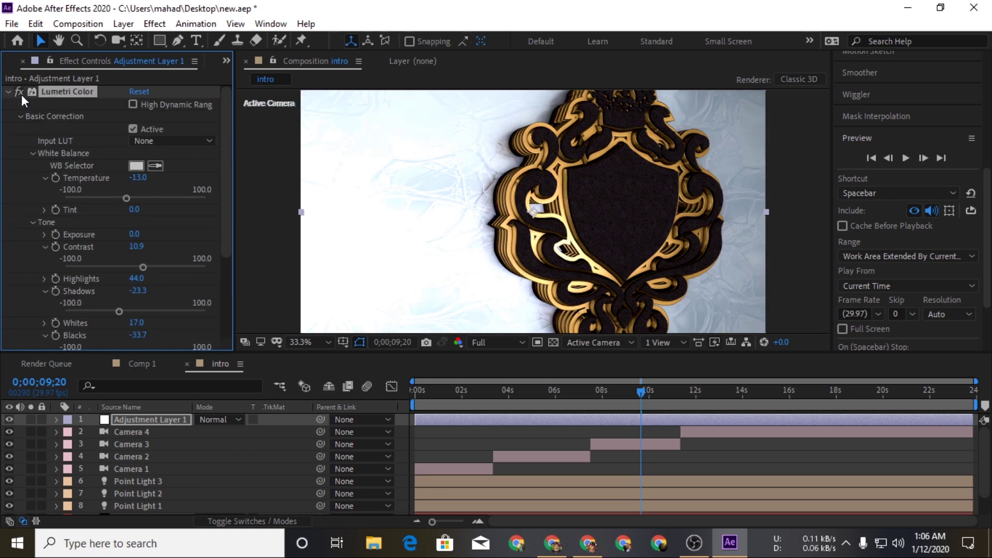
{"action": "scroll", "coordinate": [83, 285], "scroll_direction": "down", "scroll_amount": 1}
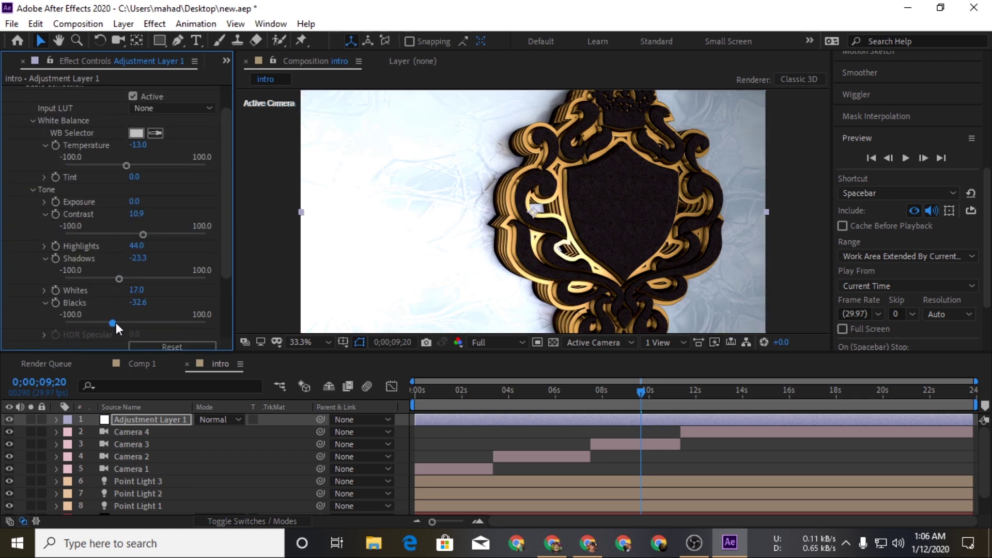
{"action": "left_click_drag", "start_coordinate": [132, 322], "coordinate": [130, 318]}
{"action": "scroll", "coordinate": [18, 278], "scroll_direction": "up", "scroll_amount": 1}
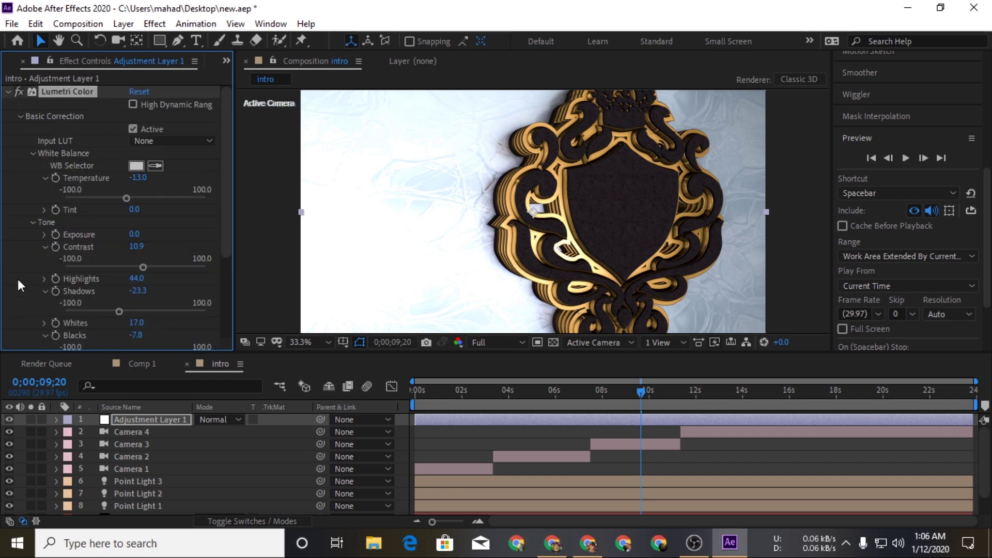
- Collapse Lumetri Color and move the playhead to 0;00;08;12
{"action": "left_click", "coordinate": [531, 400]}
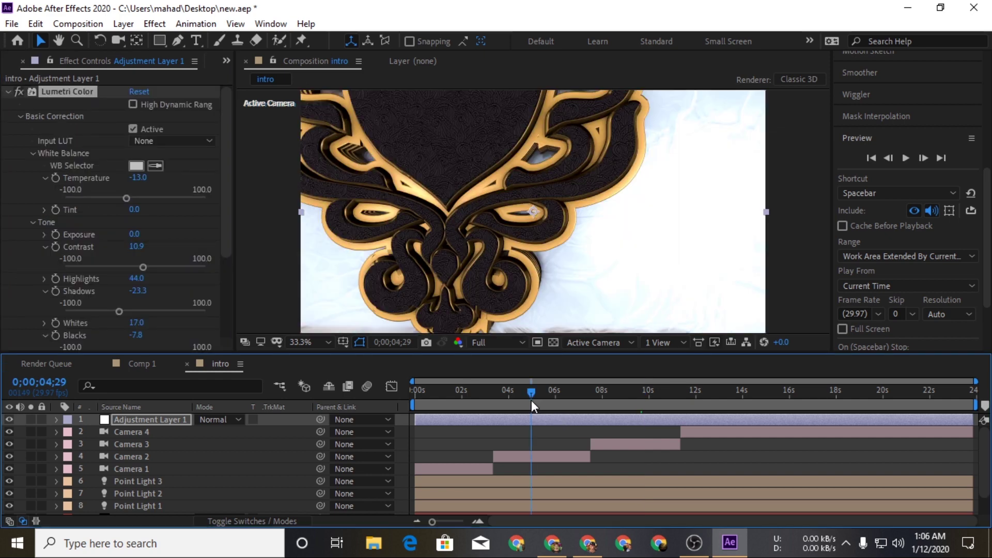
{"action": "left_click", "coordinate": [10, 91]}
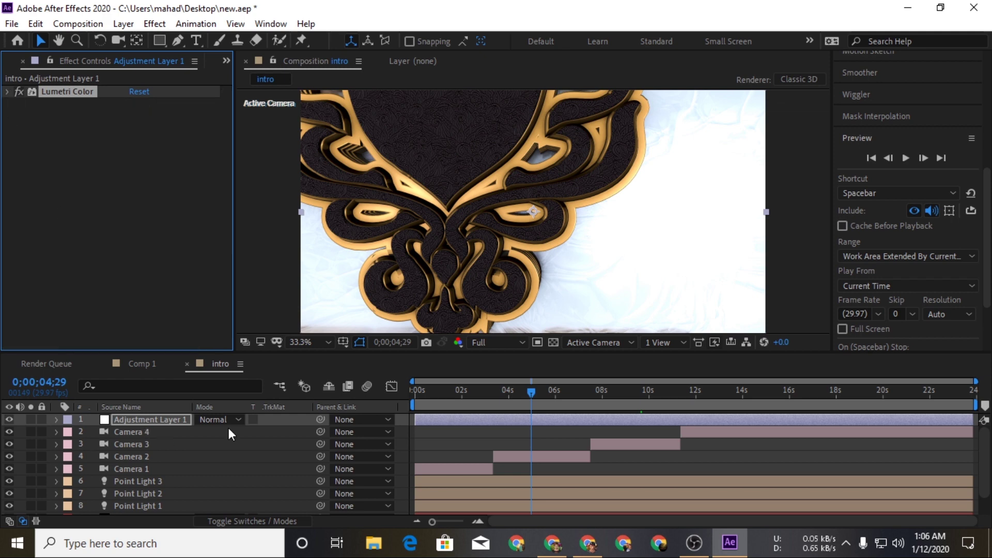
{"action": "scroll", "coordinate": [529, 217], "scroll_direction": "down", "scroll_amount": 2}
{"action": "left_click", "coordinate": [612, 394]}
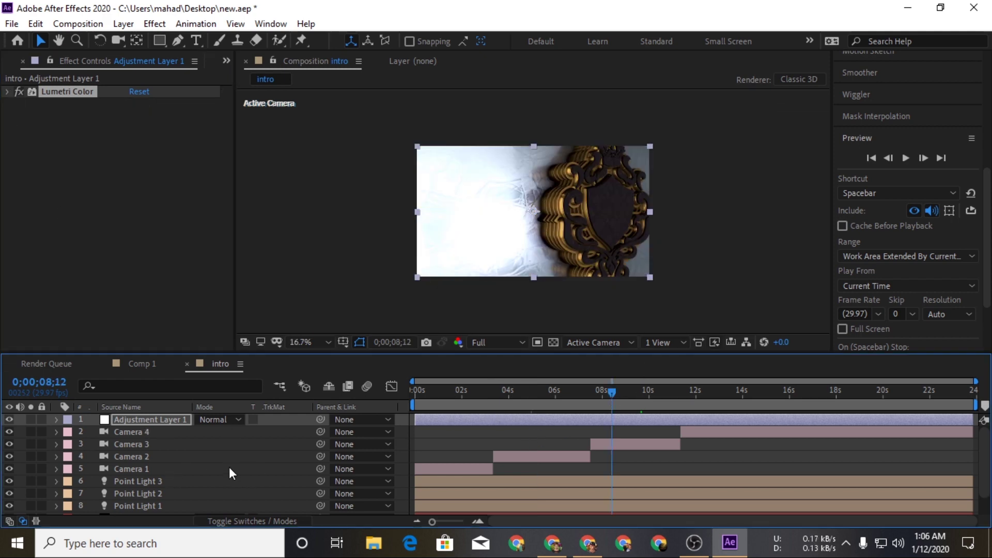
- Create a new full-size black solid, Black Solid 3
{"action": "right_click", "coordinate": [187, 432]}
{"action": "right_click", "coordinate": [404, 421]}
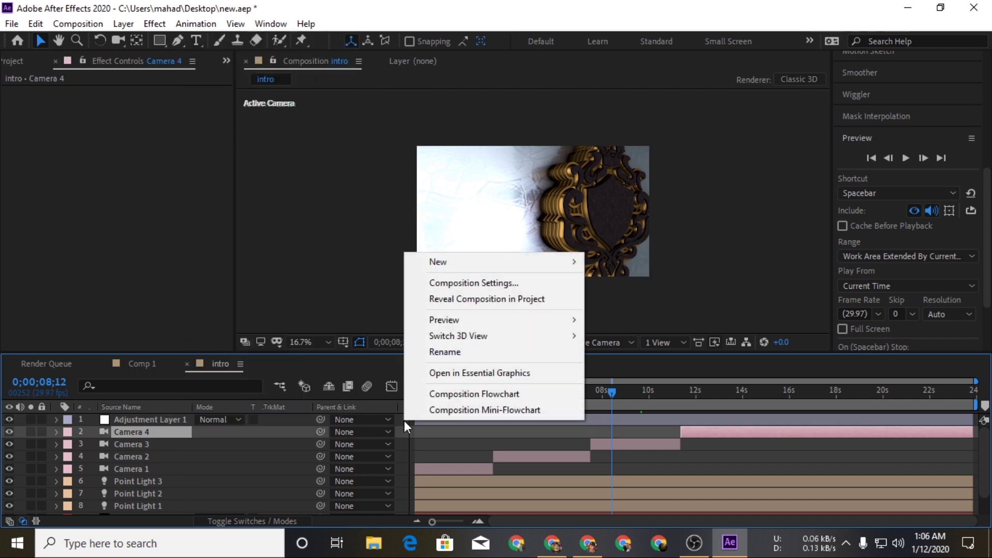
{"action": "mouse_move", "coordinate": [536, 264]}
{"action": "left_click", "coordinate": [638, 304]}
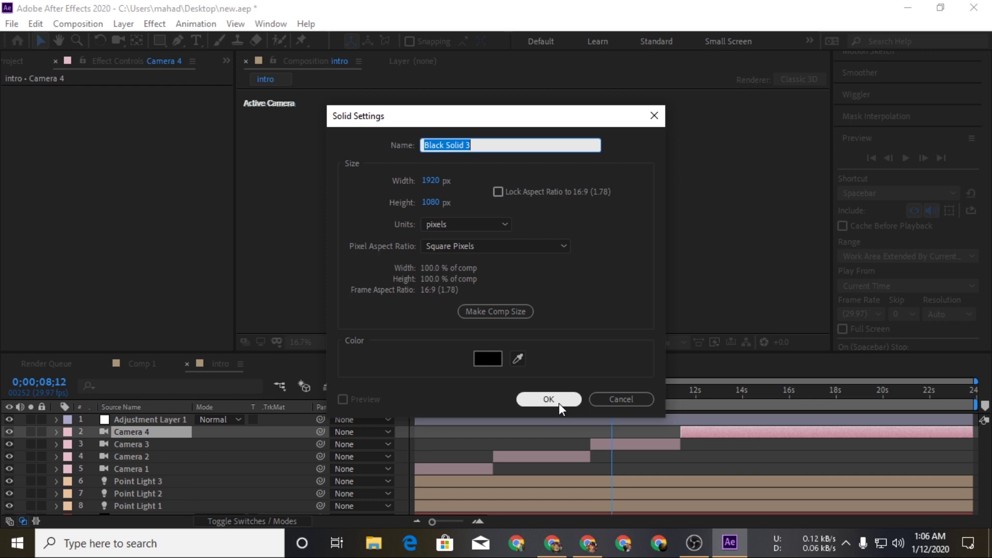
{"action": "left_click", "coordinate": [559, 403]}
- Draw an elliptical mask on the solid, stretch it wide, and invert it
{"action": "left_click_drag", "start_coordinate": [160, 42], "coordinate": [219, 76]}
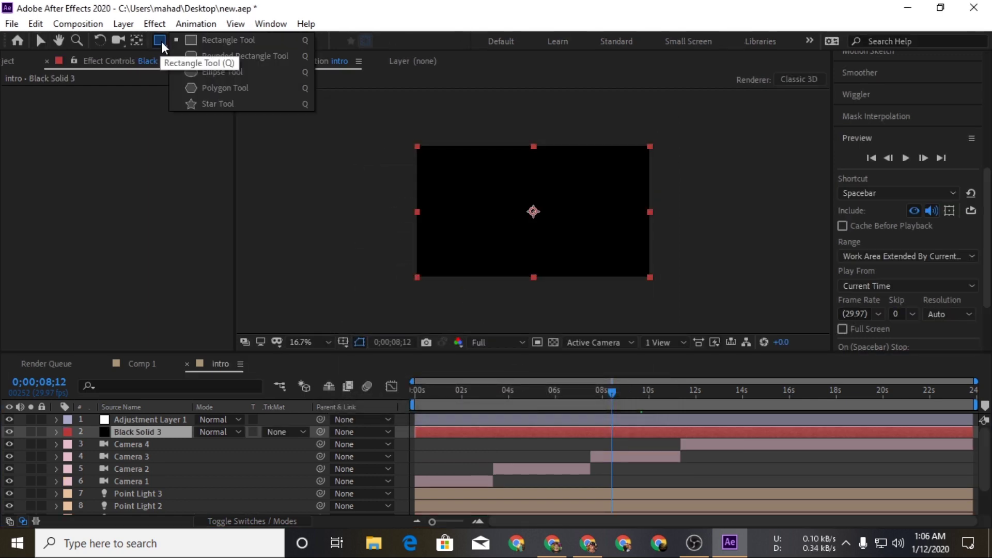
{"action": "left_click_drag", "start_coordinate": [381, 181], "coordinate": [657, 250]}
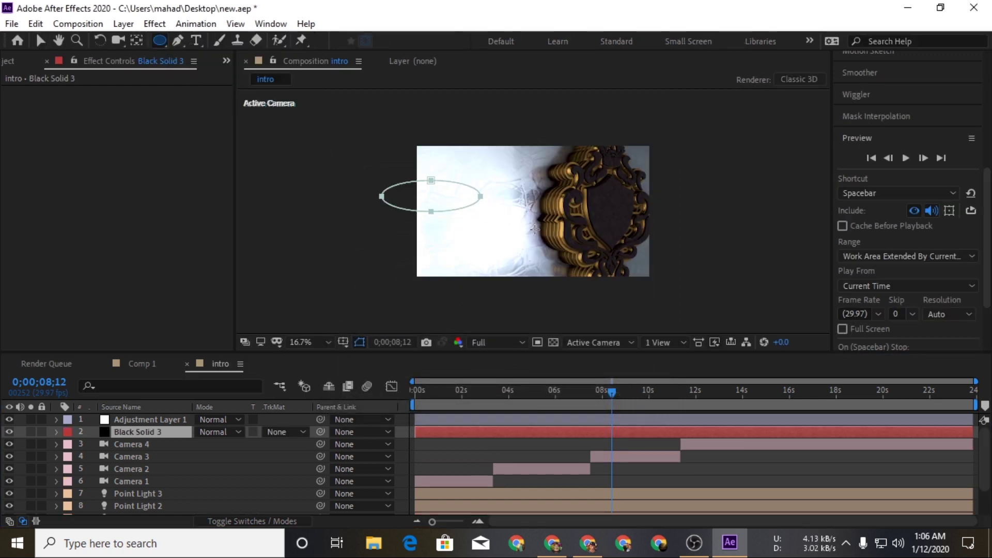
{"action": "key", "text": "c"}
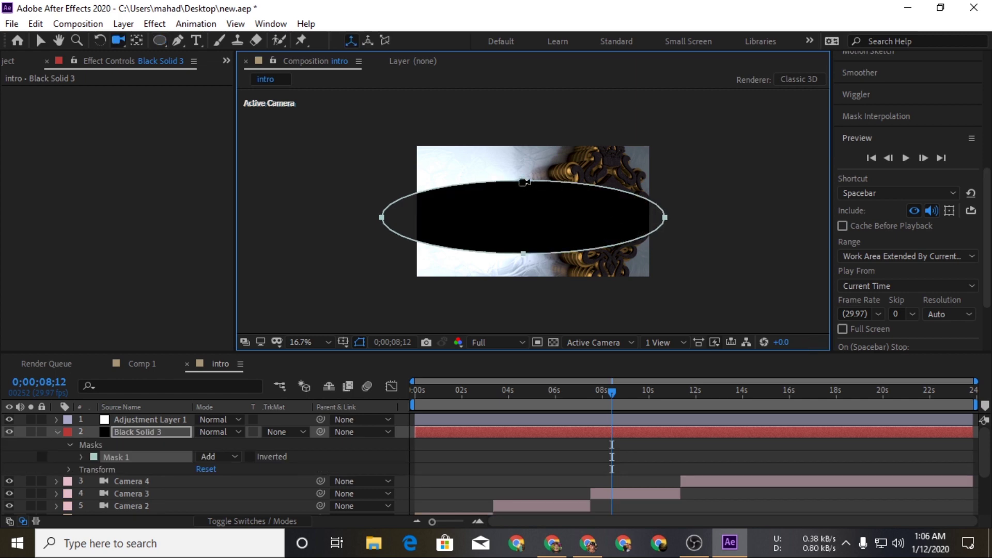
{"action": "key", "text": "v"}
{"action": "left_click_drag", "start_coordinate": [525, 185], "coordinate": [525, 164]}
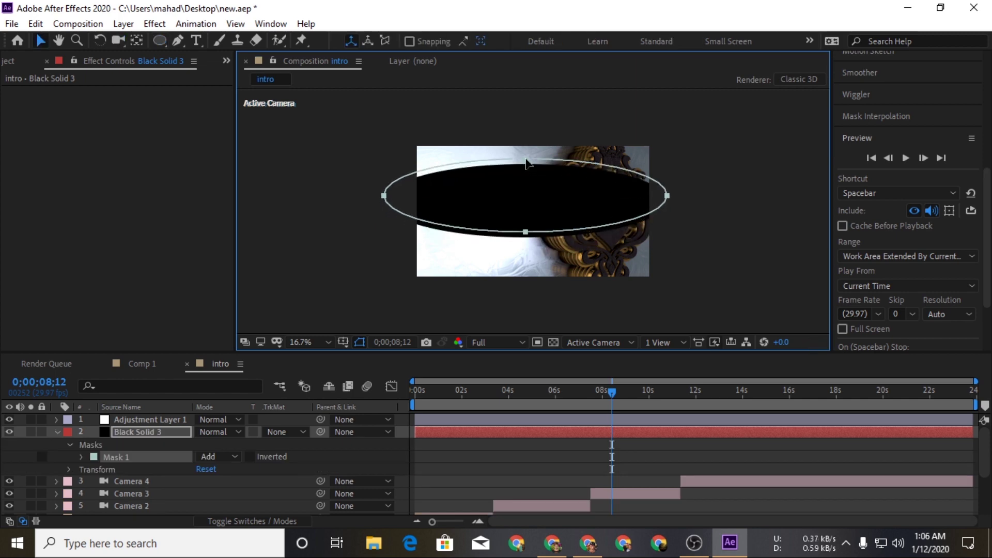
{"action": "left_click_drag", "start_coordinate": [526, 229], "coordinate": [530, 272]}
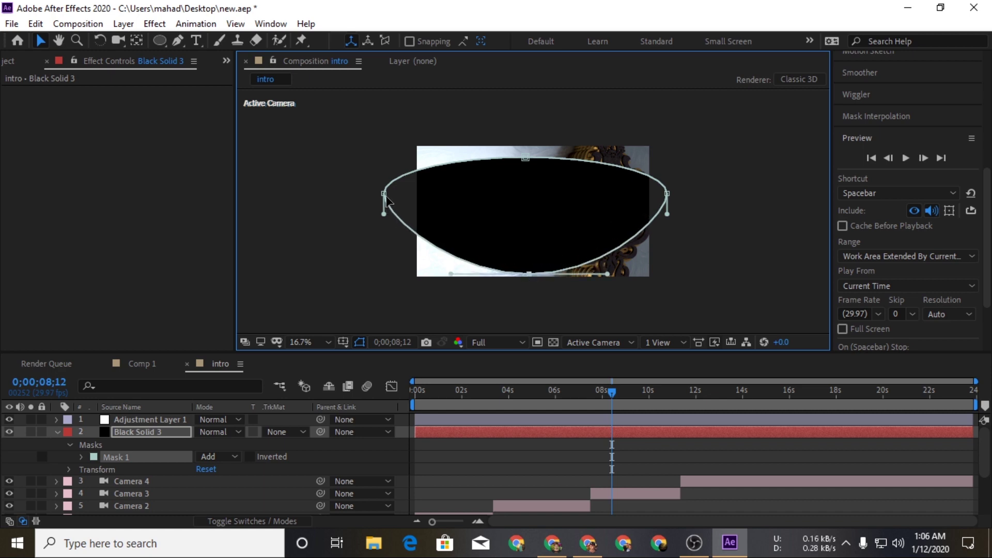
{"action": "left_click_drag", "start_coordinate": [526, 157], "coordinate": [528, 148]}
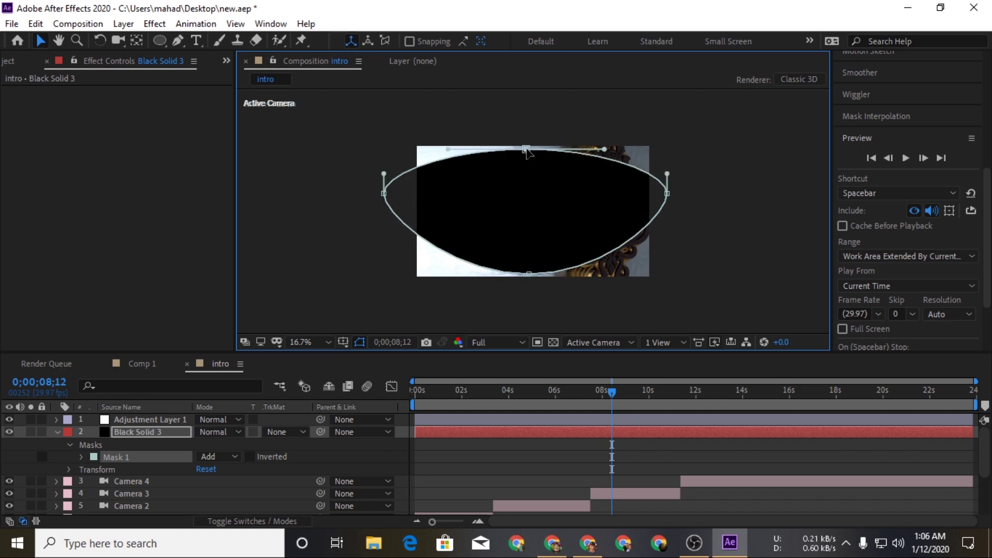
{"action": "mouse_move", "coordinate": [667, 193]}
{"action": "left_mouse_down"}
{"action": "mouse_move", "coordinate": [684, 213]}
{"action": "mouse_move", "coordinate": [826, 220]}
{"action": "left_mouse_up"}
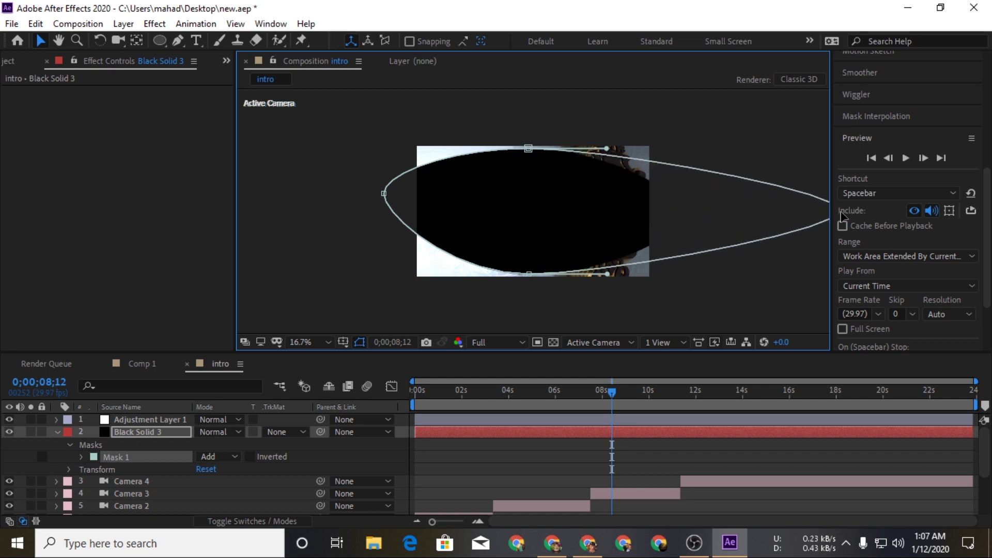
{"action": "left_click_drag", "start_coordinate": [383, 194], "coordinate": [277, 213]}
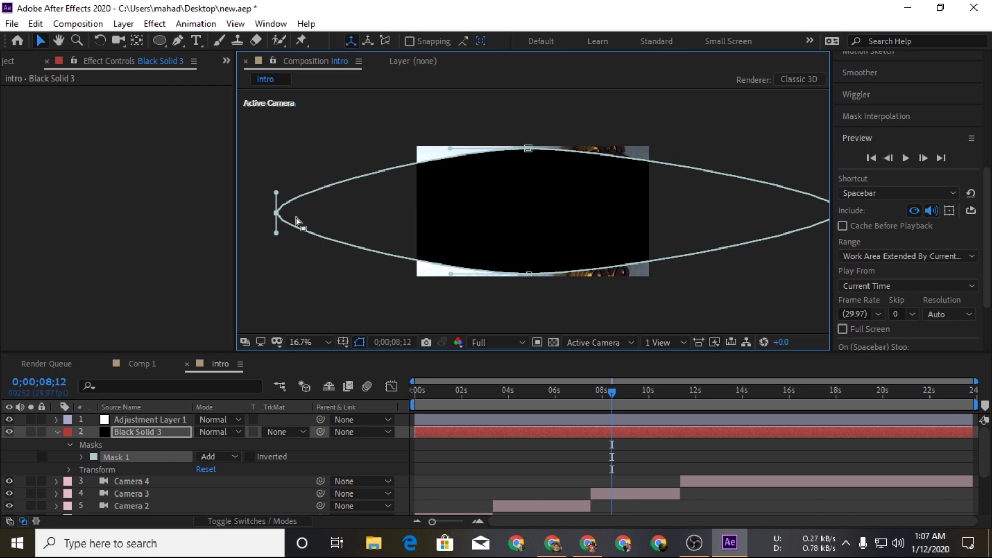
{"action": "left_click", "coordinate": [268, 456]}
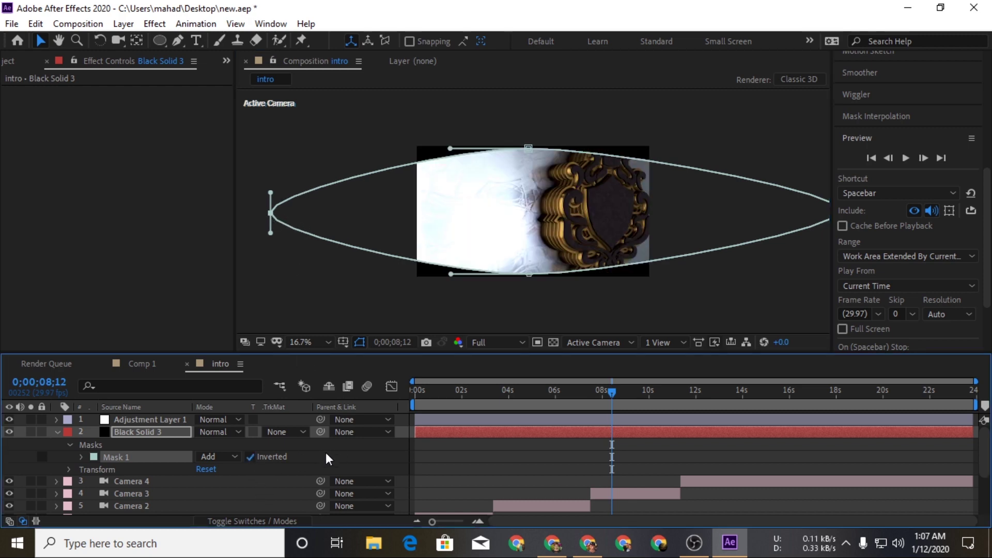
- Set Mask 1's feather to 284 pixels and expansion to -69
{"action": "left_click", "coordinate": [81, 456]}
{"action": "left_click_drag", "start_coordinate": [213, 482], "coordinate": [292, 476]}
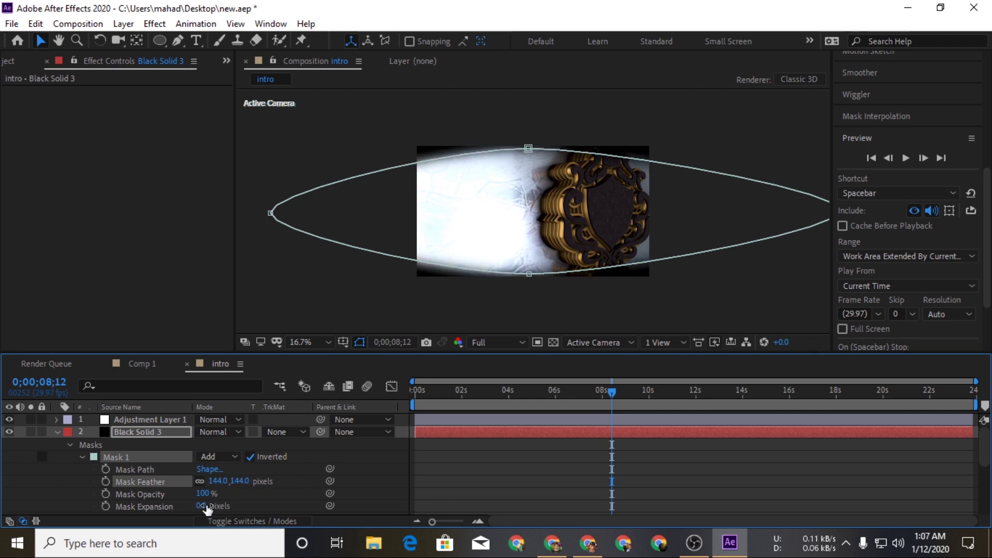
{"action": "left_click_drag", "start_coordinate": [201, 505], "coordinate": [266, 498]}
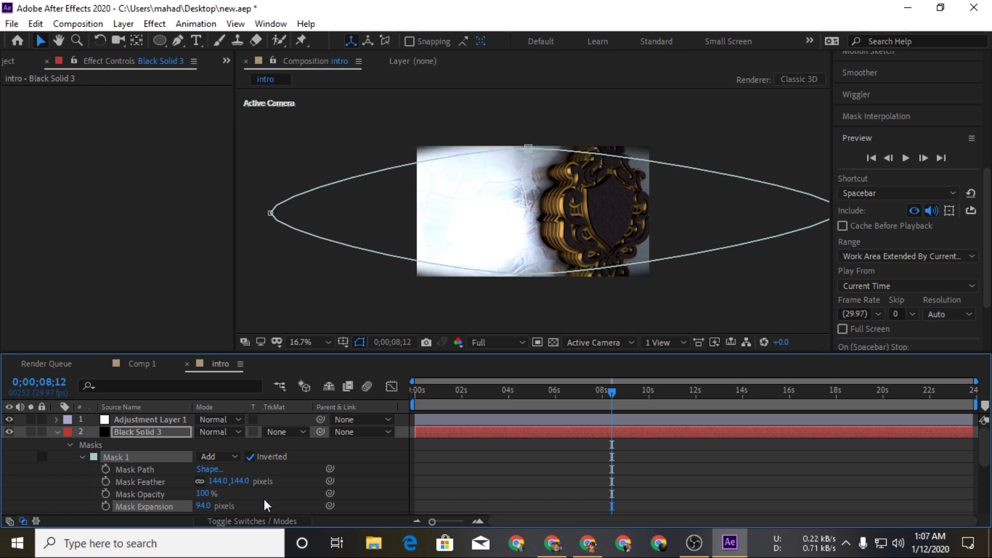
{"action": "left_click_drag", "start_coordinate": [210, 508], "coordinate": [290, 487]}
{"action": "left_click", "coordinate": [34, 445]}
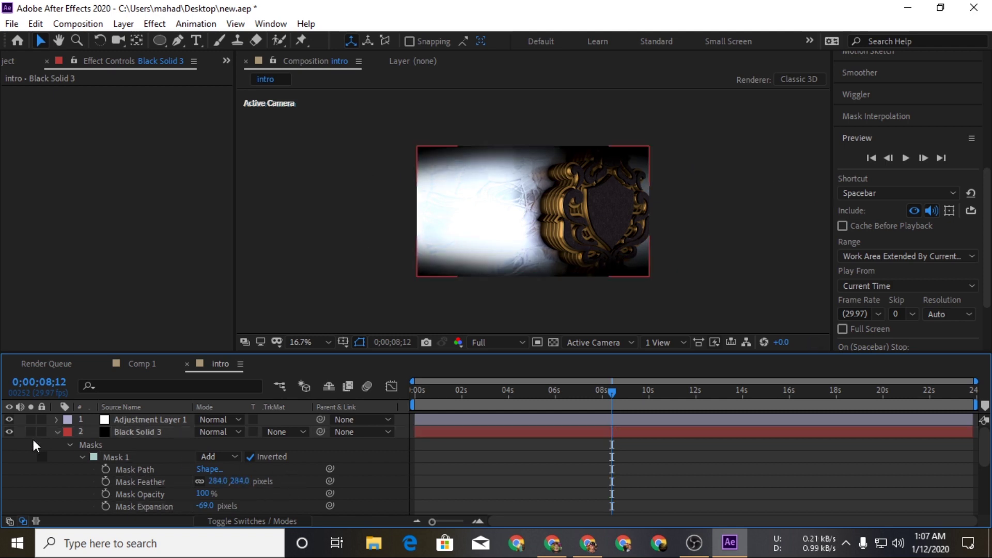
{"action": "left_click", "coordinate": [58, 433]}
- Set Black Solid 3's opacity to 50%
{"action": "left_click", "coordinate": [136, 429]}
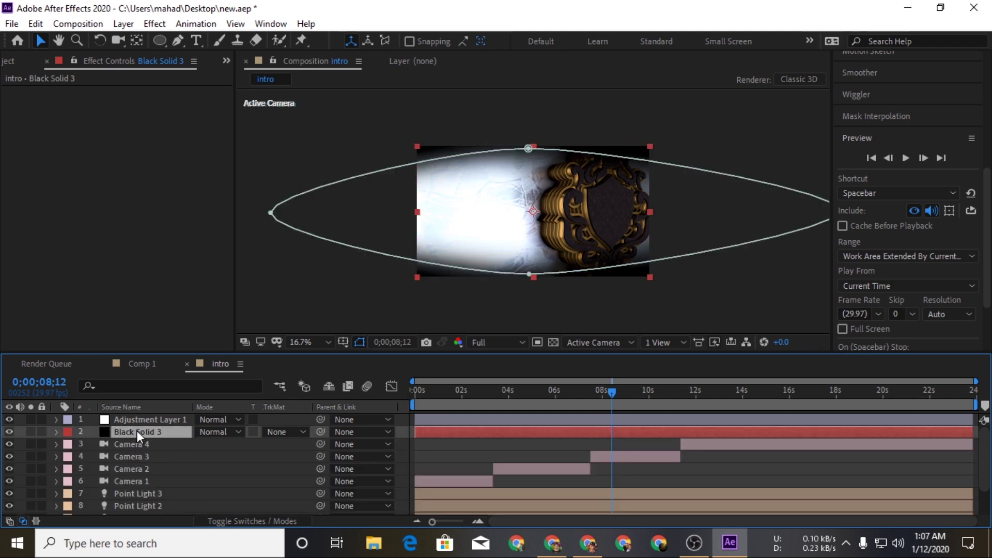
{"action": "key", "text": "t"}
{"action": "left_click_drag", "start_coordinate": [206, 444], "coordinate": [219, 445]}
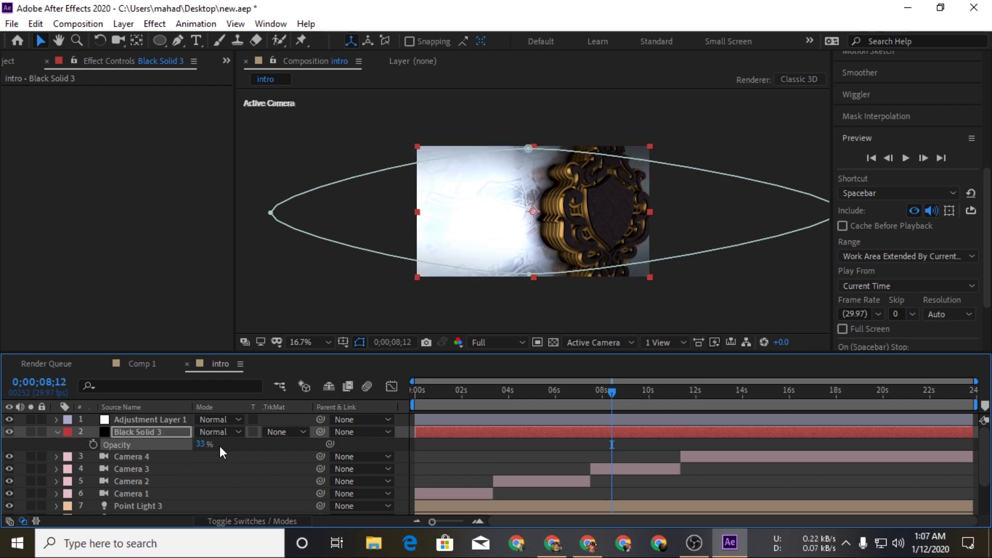
{"action": "left_click", "coordinate": [234, 446]}
{"action": "left_click", "coordinate": [203, 445]}
{"action": "type", "text": "50"}
{"action": "left_click", "coordinate": [230, 440]}
{"action": "left_click", "coordinate": [511, 389]}
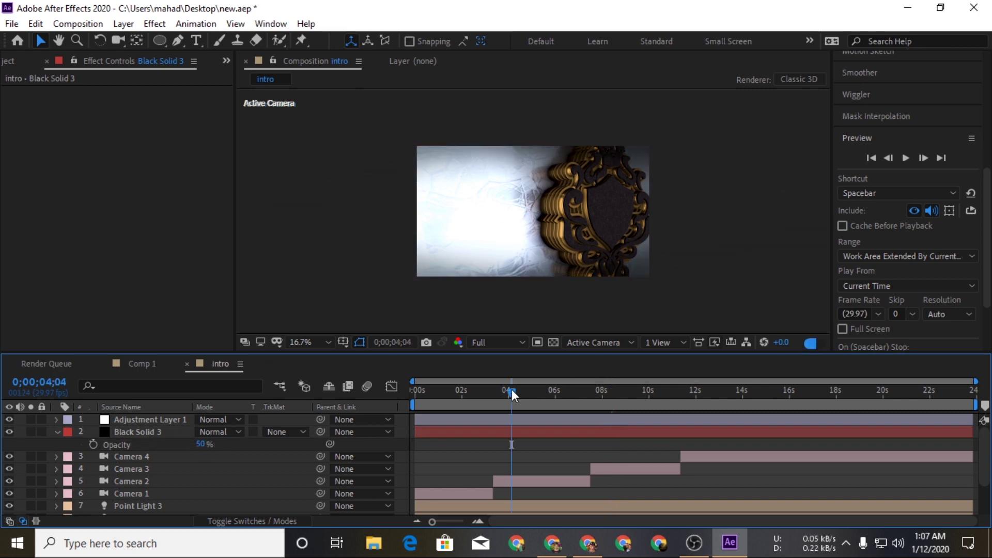
{"action": "scroll", "coordinate": [537, 266], "scroll_direction": "up", "scroll_amount": 2}
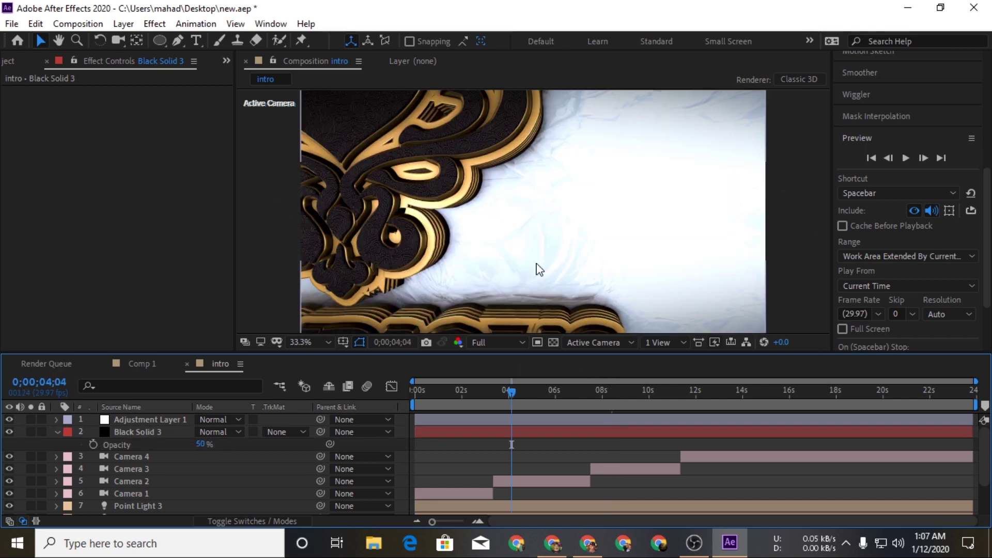
{"action": "left_click", "coordinate": [313, 342]}
{"action": "left_click", "coordinate": [323, 98]}
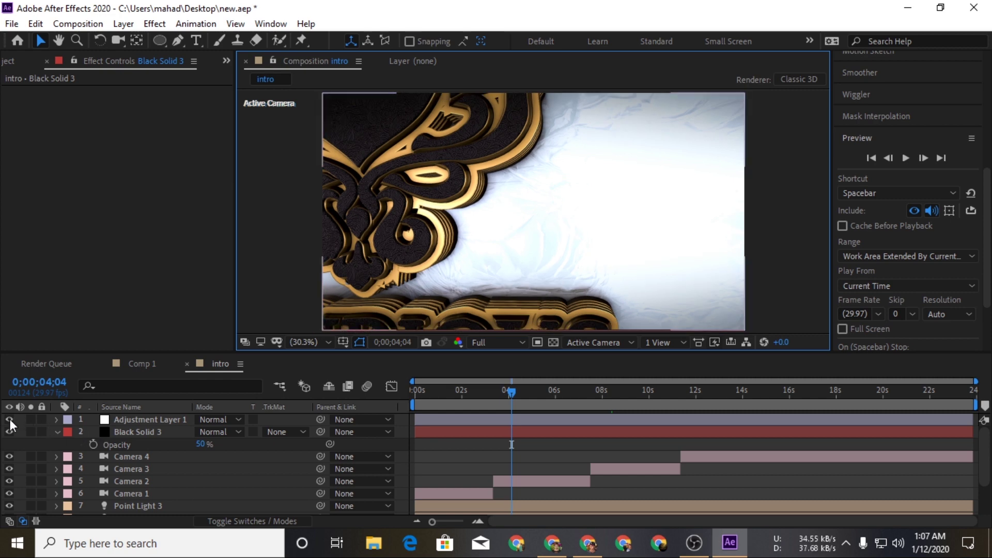
{"action": "left_click", "coordinate": [10, 431]}
{"action": "left_click", "coordinate": [9, 432]}
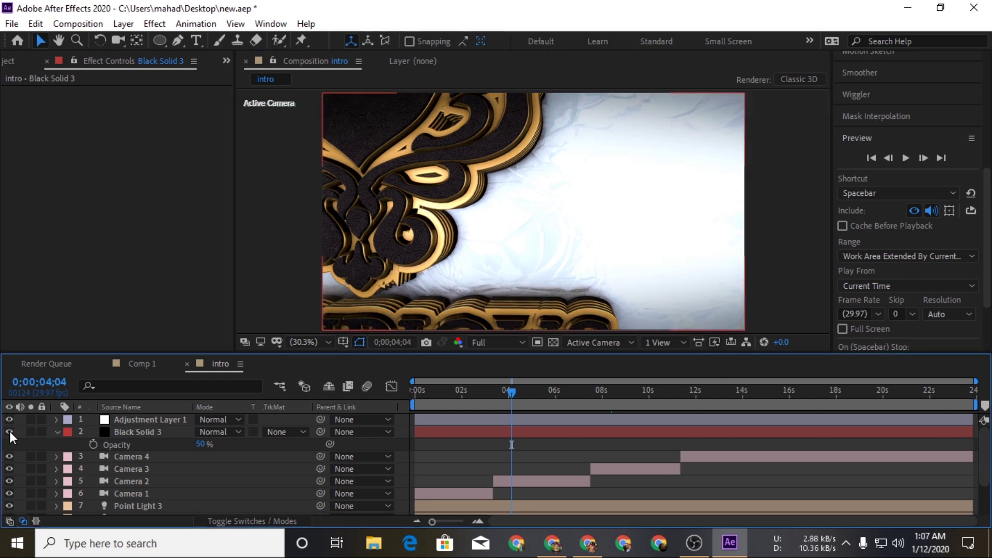
{"action": "left_click_drag", "start_coordinate": [511, 394], "coordinate": [650, 392]}
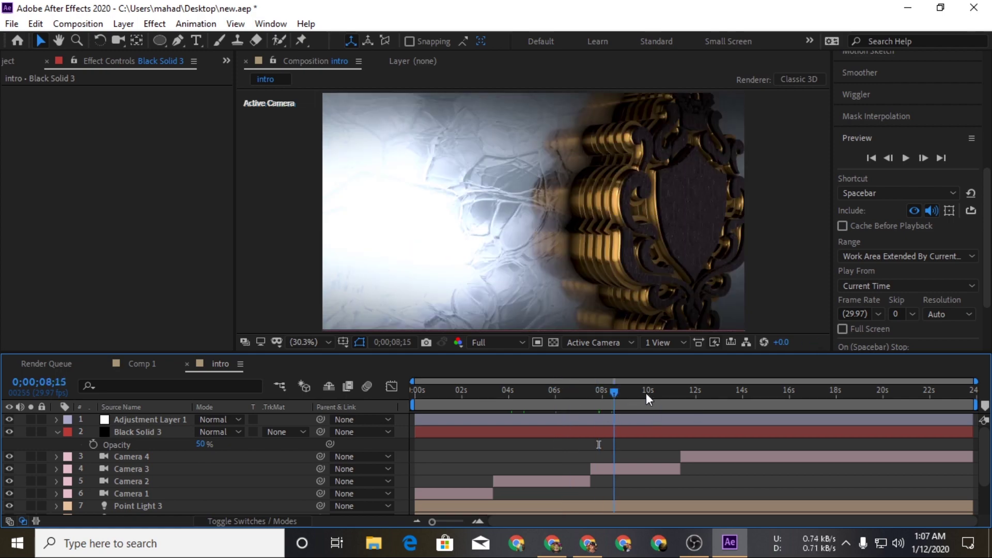
{"action": "left_click", "coordinate": [57, 432]}
{"action": "left_click", "coordinate": [9, 431]}
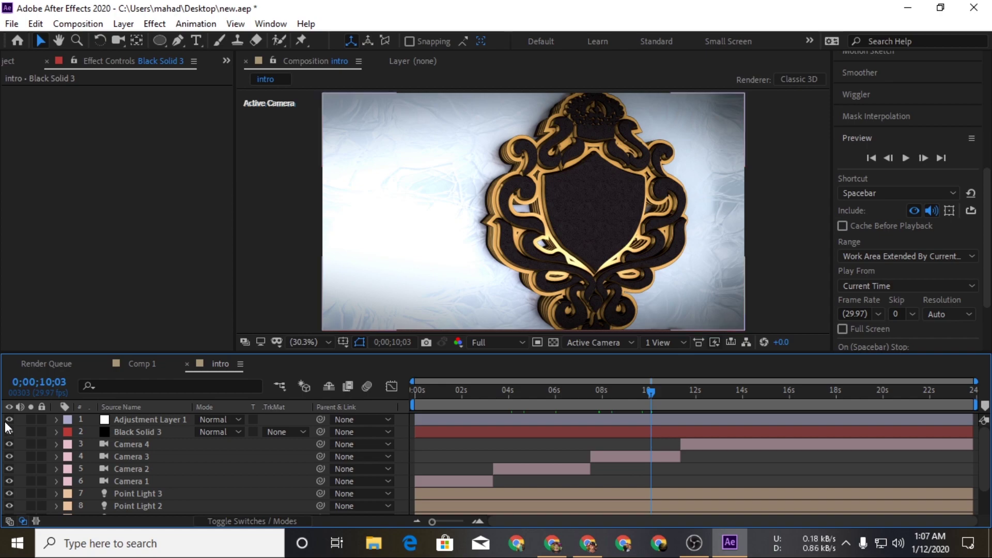
{"action": "left_click", "coordinate": [9, 419]}
{"action": "left_click", "coordinate": [9, 420]}
{"action": "left_click", "coordinate": [9, 431]}
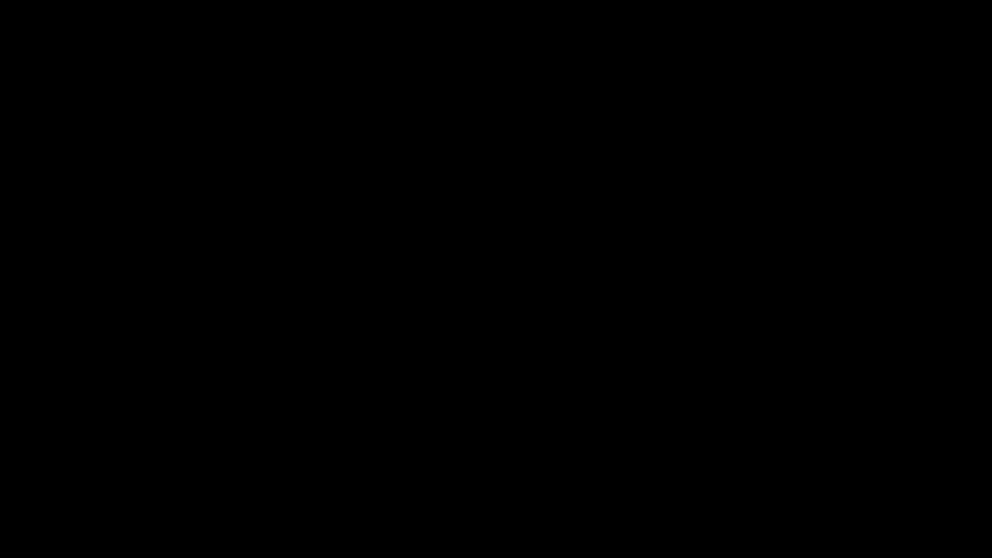